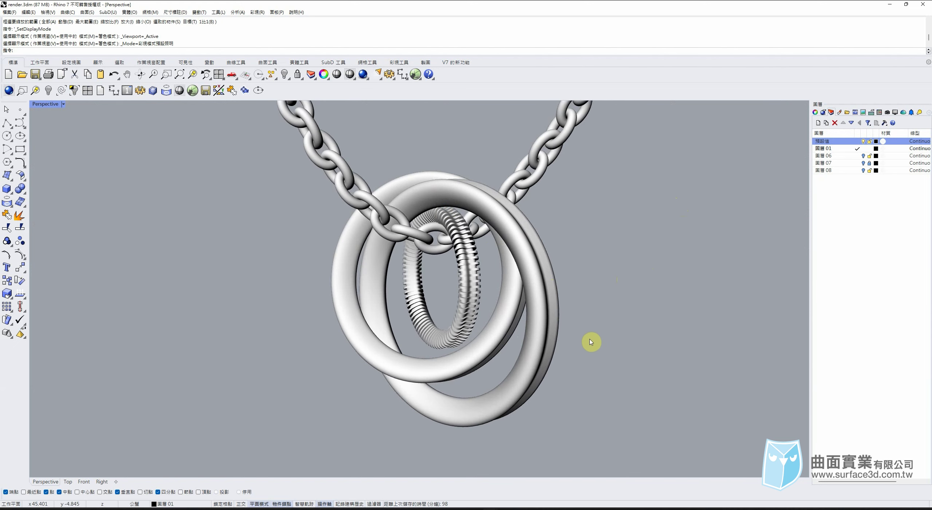
# Examine the finished ring example and its row of closed profile curves from several angles
pyautogui.hotkey('alt', 'Tab')
pyautogui.moveTo(412, 273); pyautogui.dragTo(515, 210, button='right')
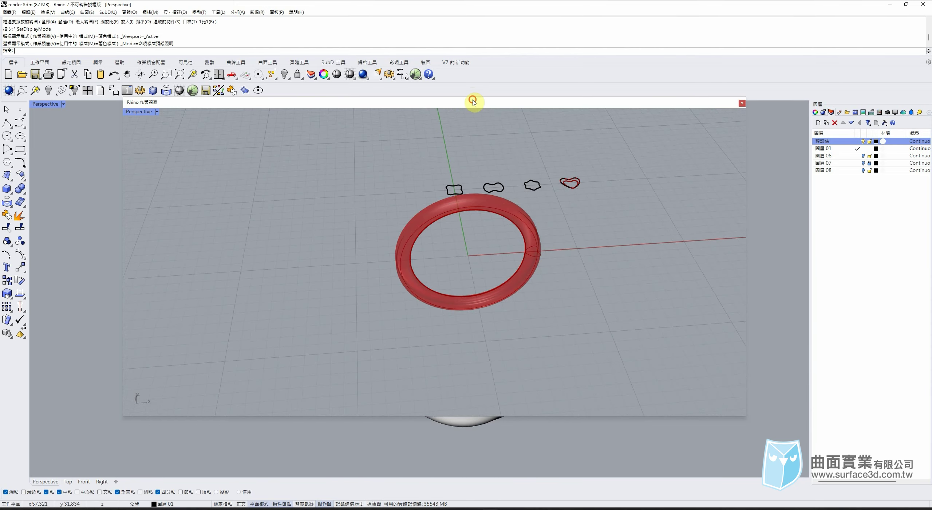
pyautogui.moveTo(474, 102); pyautogui.dragTo(475, 3)
pyautogui.moveTo(583, 188); pyautogui.dragTo(563, 185, button='right')
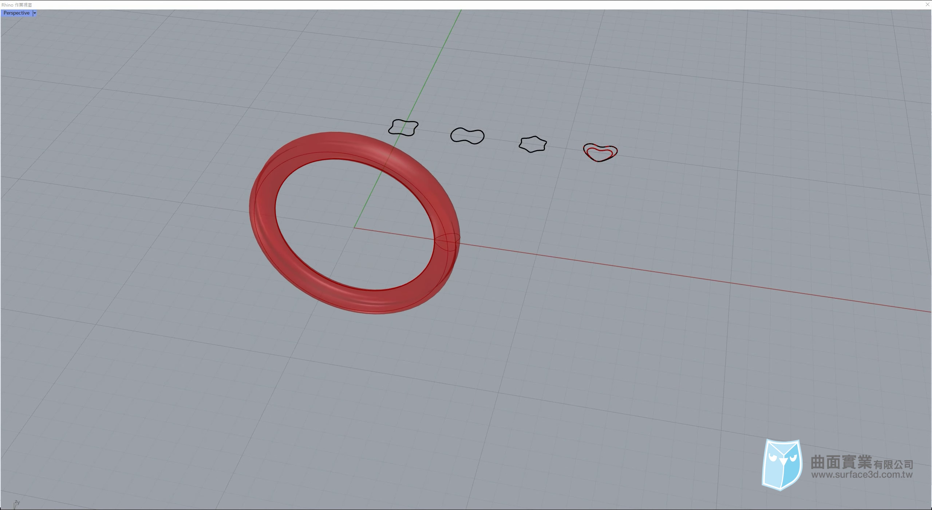
pyautogui.click(863, 262)
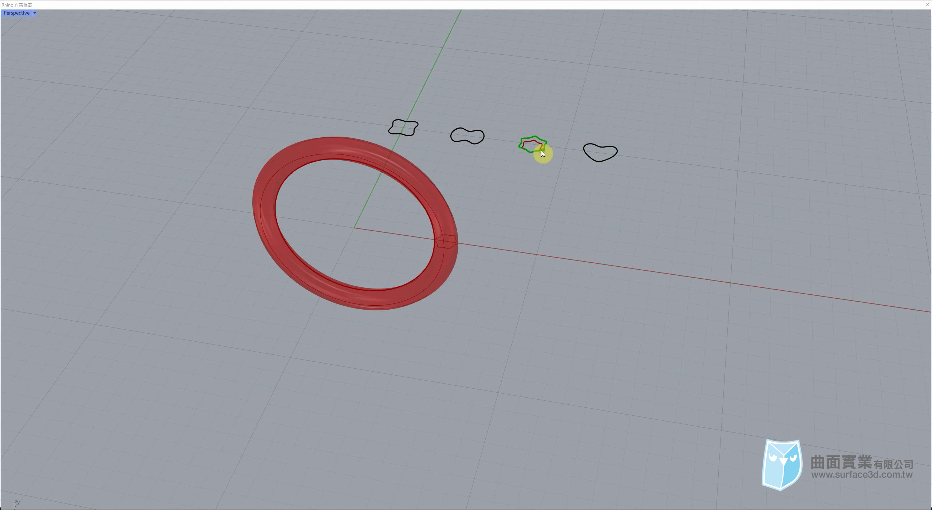
pyautogui.moveTo(533, 221); pyautogui.dragTo(563, 238, button='right')
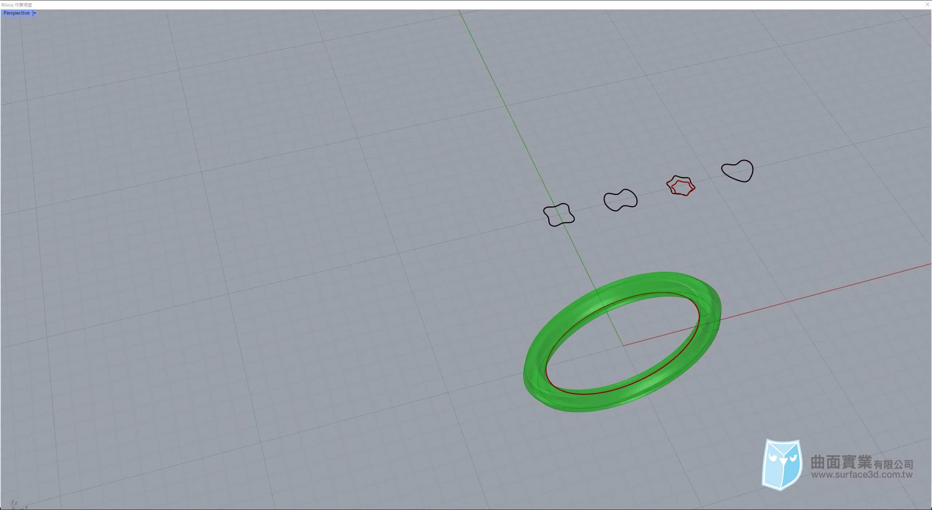
pyautogui.moveTo(610, 232)
pyautogui.mouseDown(button='right')
pyautogui.moveTo(608, 258)
pyautogui.moveTo(598, 243)
pyautogui.mouseUp(button='right')
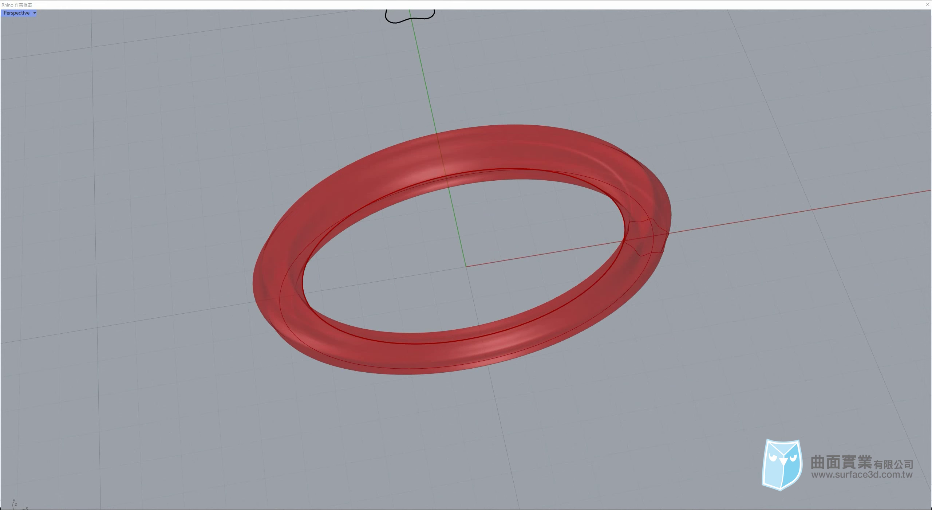
pyautogui.moveTo(751, 306); pyautogui.dragTo(737, 233, button='right')
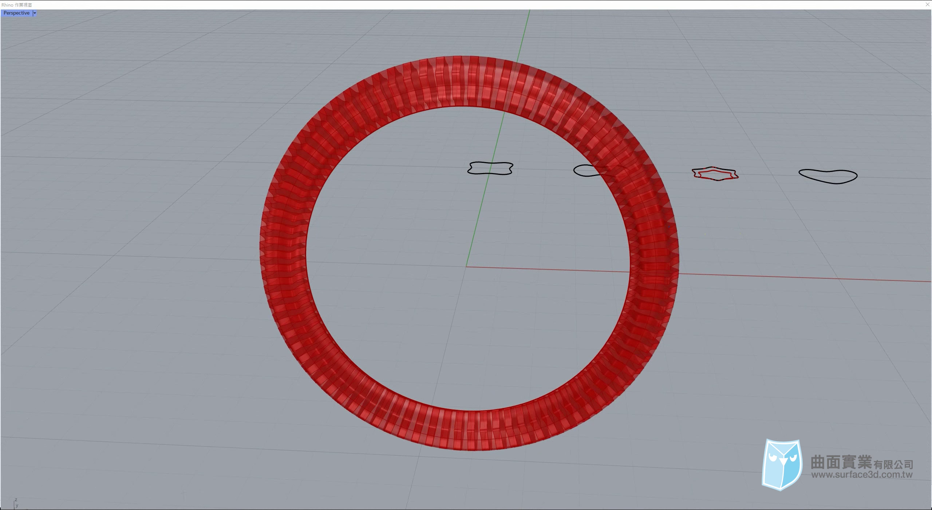
pyautogui.moveTo(825, 4); pyautogui.dragTo(655, 52)
pyautogui.click(764, 55)
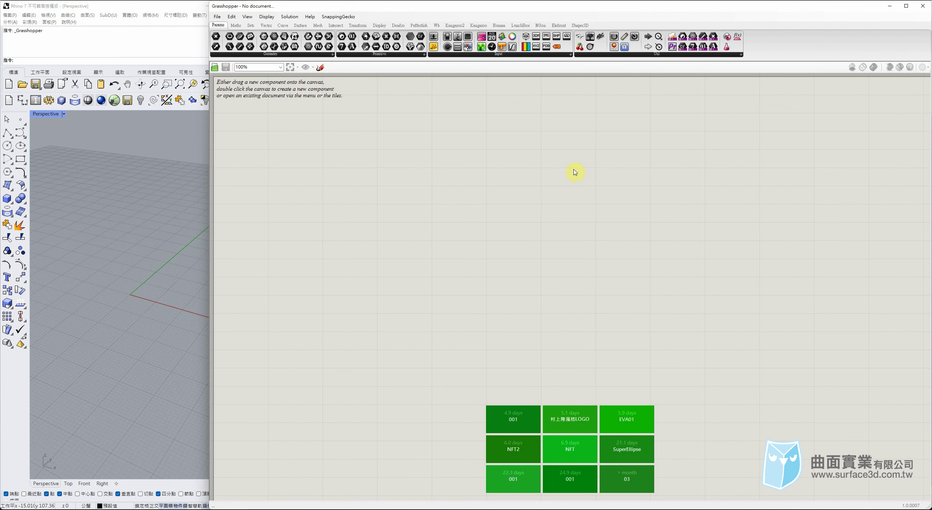
# Switch the Rhino modelling area from the Perspective view to a maximized Front view
pyautogui.doubleClick(45, 113)
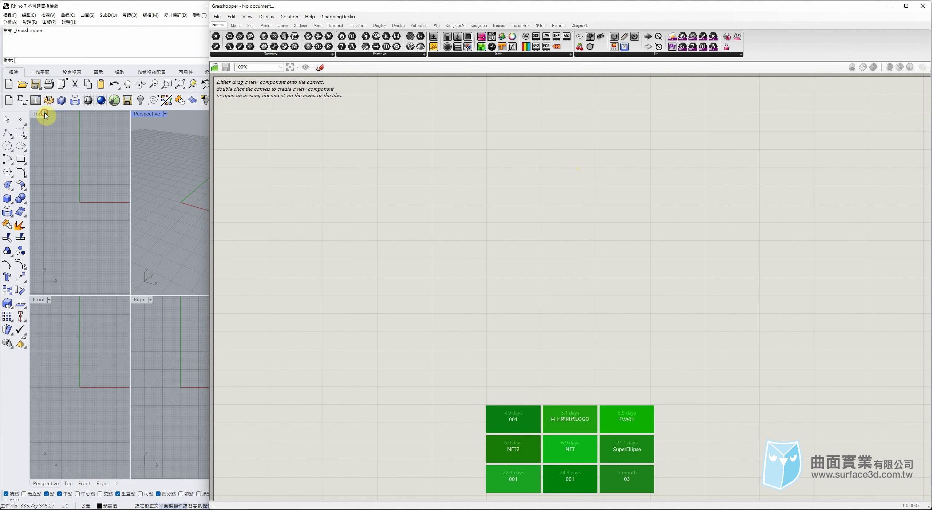
pyautogui.doubleClick(46, 300)
pyautogui.moveTo(91, 292); pyautogui.dragTo(124, 289, button='right')
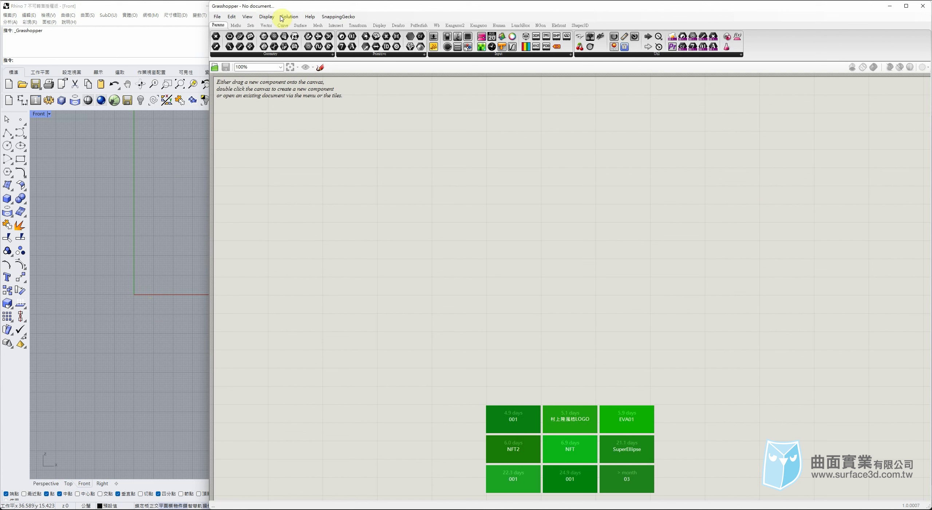
# Place a Construct Point component on the empty Grasshopper canvas
pyautogui.click(270, 25)
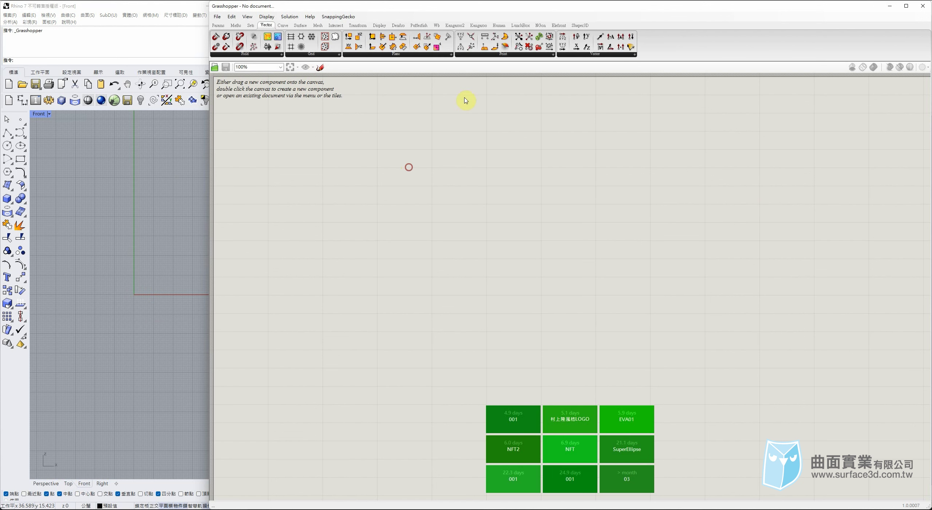
pyautogui.moveTo(461, 37); pyautogui.dragTo(394, 205)
pyautogui.scroll(3, 332, 177)
pyautogui.click(464, 166)
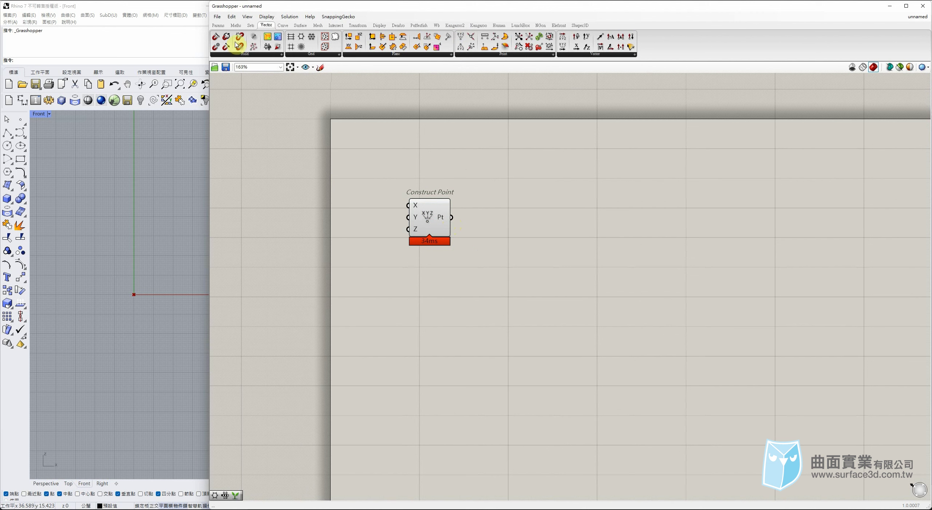
# Turn off the Profiler canvas widget and nudge the Construct Point component slightly upward
pyautogui.click(248, 16)
pyautogui.moveTo(269, 17)
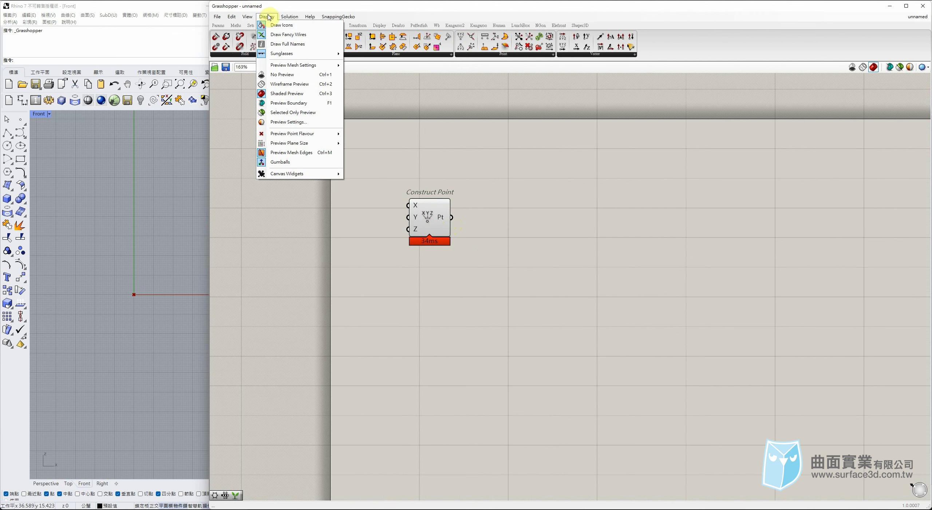
pyautogui.moveTo(317, 174)
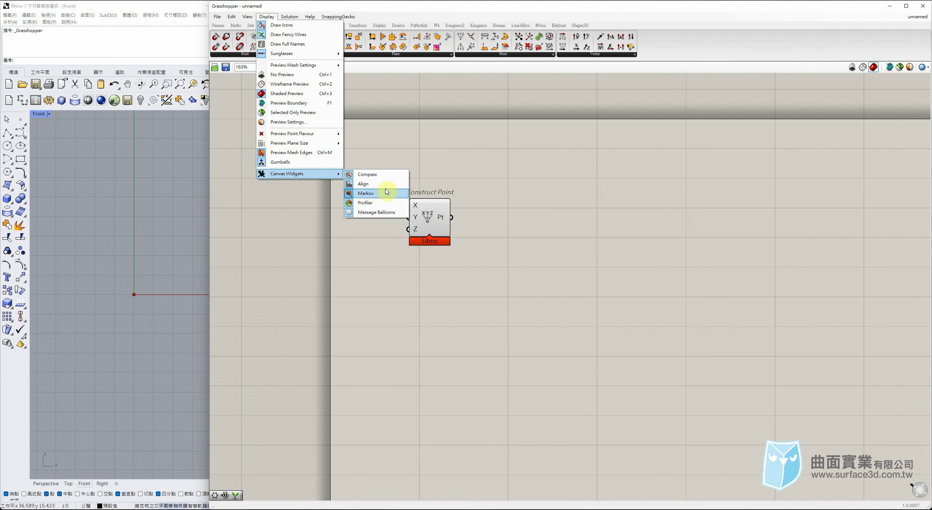
pyautogui.click(385, 203)
pyautogui.moveTo(447, 229); pyautogui.dragTo(446, 214)
pyautogui.click(493, 247)
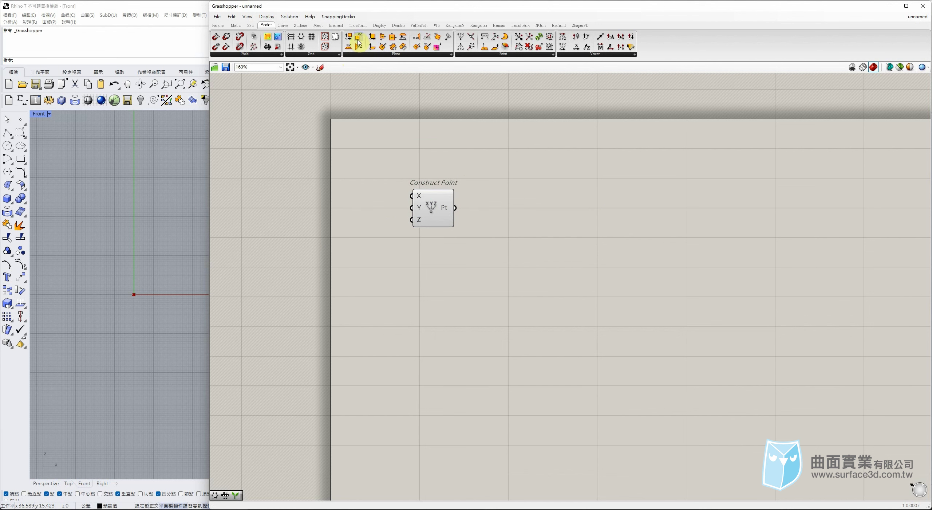
# Add an XZ Plane component beside Construct Point and connect the Pt output to its origin input
pyautogui.moveTo(552, 224); pyautogui.dragTo(520, 217)
pyautogui.moveTo(465, 211); pyautogui.dragTo(488, 209)
pyautogui.click(578, 225)
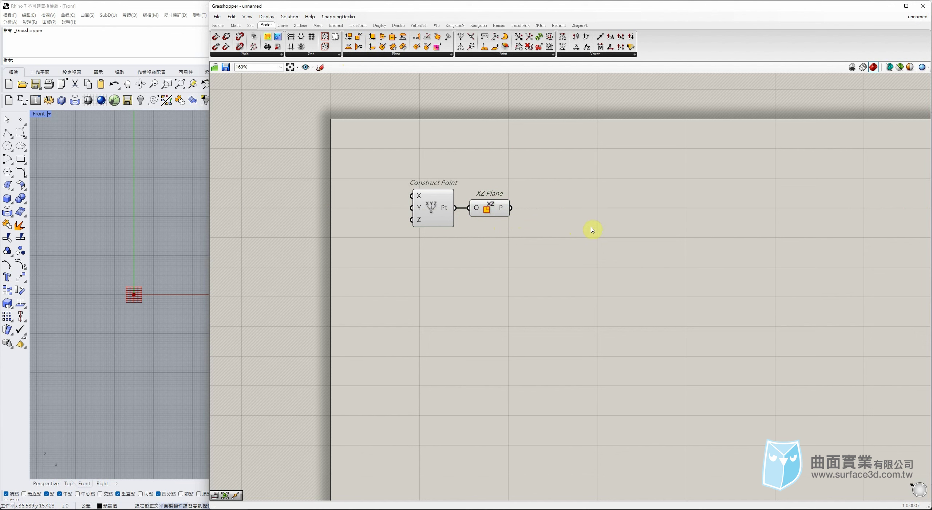
# Add a Circle component and connect the XZ Plane output to its plane input
pyautogui.click(283, 25)
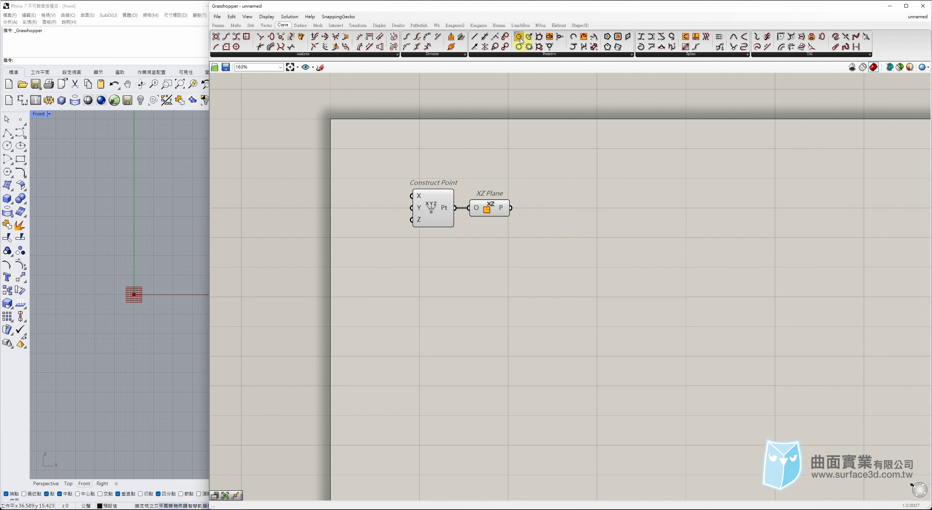
pyautogui.moveTo(521, 39); pyautogui.dragTo(574, 229)
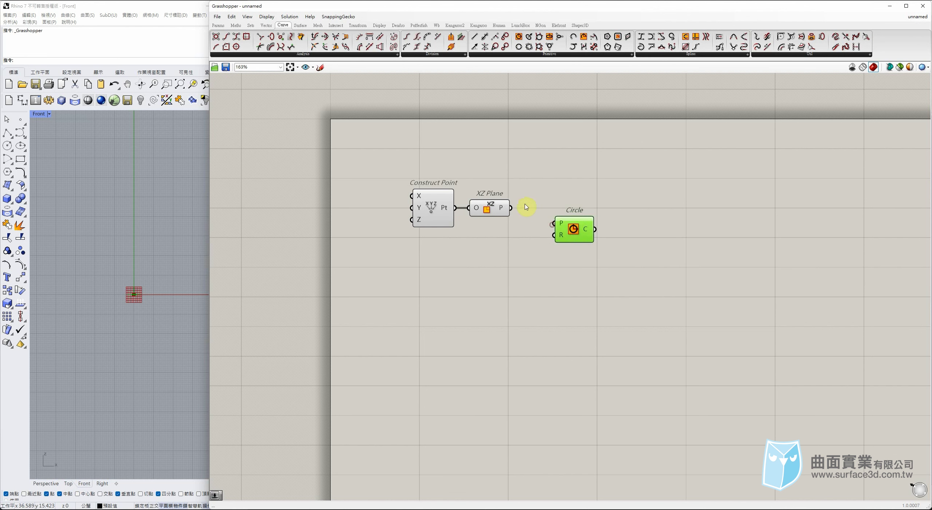
pyautogui.moveTo(511, 208); pyautogui.dragTo(548, 255)
pyautogui.click(438, 265)
pyautogui.scroll(5, 144, 291)
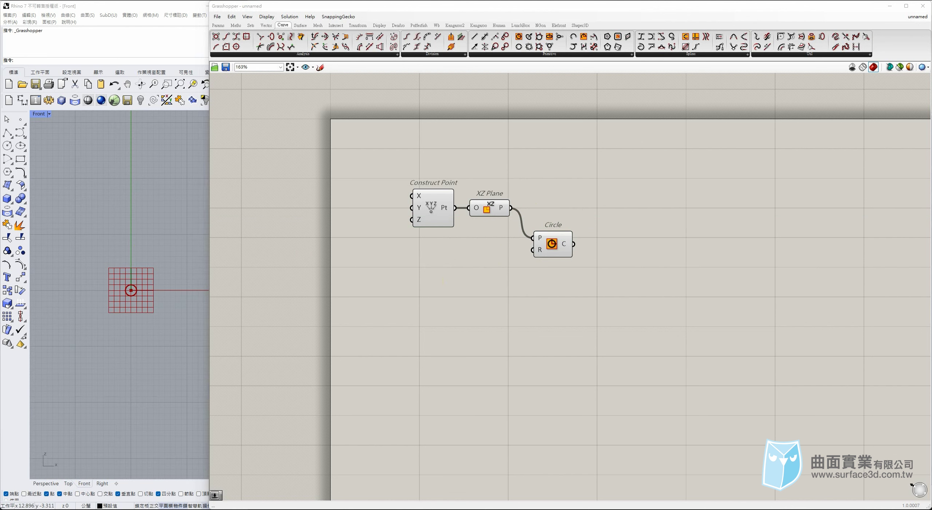
# Add a number slider, raise its maximum, and connect it to the Circle component's radius input
pyautogui.click(218, 25)
pyautogui.moveTo(434, 37); pyautogui.dragTo(395, 278)
pyautogui.doubleClick(397, 276)
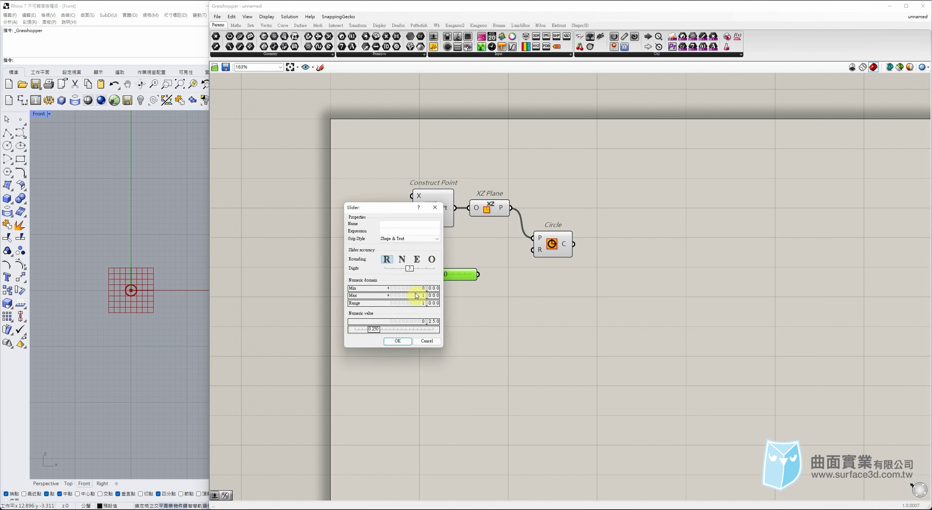
pyautogui.moveTo(421, 298); pyautogui.dragTo(421, 292)
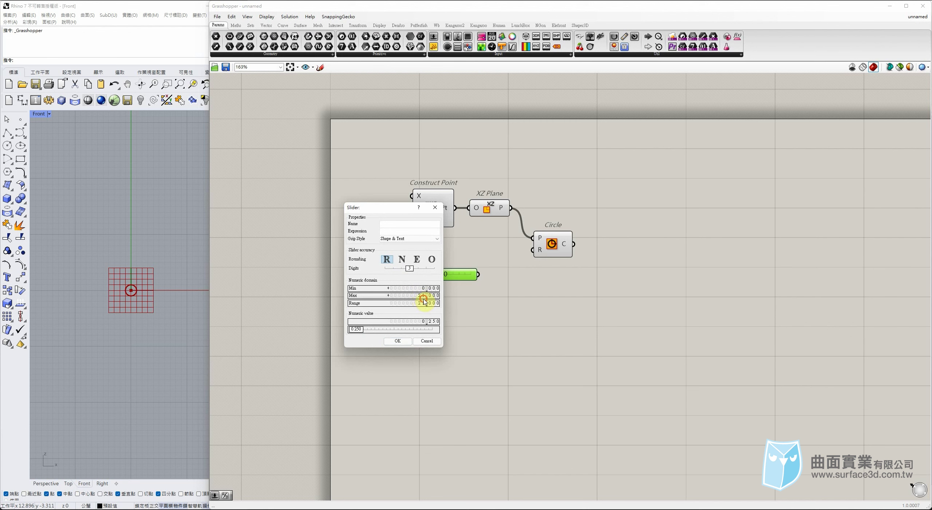
pyautogui.click(397, 341)
pyautogui.moveTo(482, 274); pyautogui.dragTo(532, 250)
# Set the circle's Radius slider to 8 and position it neatly below the Construct Point and XZ Plane components
pyautogui.moveTo(416, 275); pyautogui.dragTo(444, 274)
pyautogui.doubleClick(444, 273)
pyautogui.write('8')
pyautogui.press('Return')
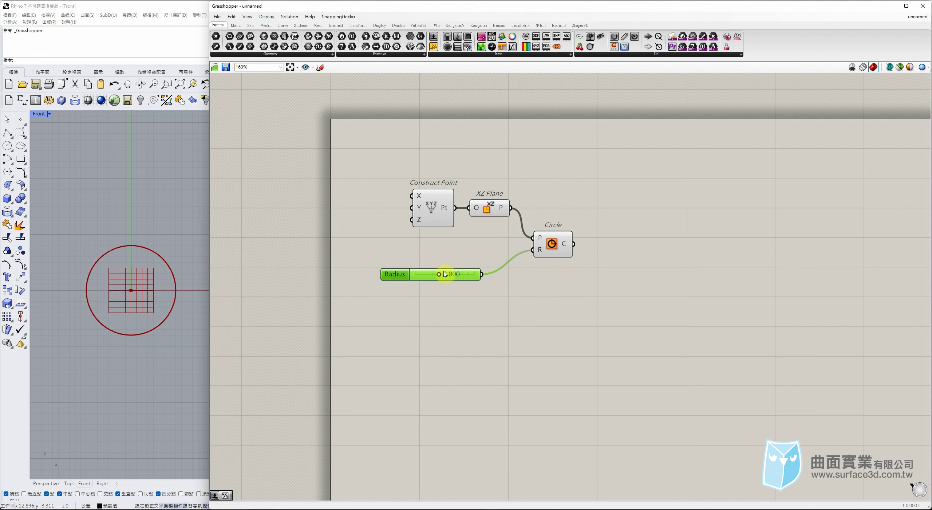
pyautogui.moveTo(414, 276); pyautogui.dragTo(443, 284)
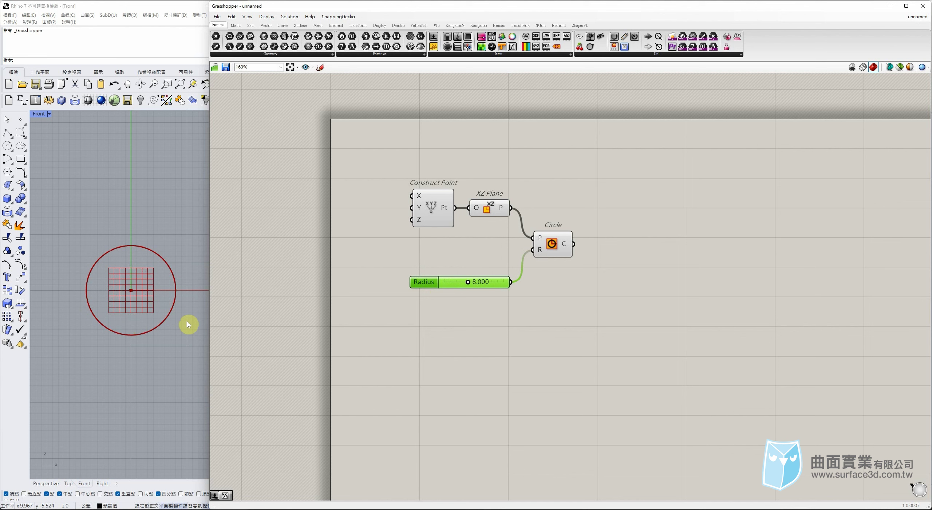
pyautogui.moveTo(637, 178); pyautogui.dragTo(550, 274)
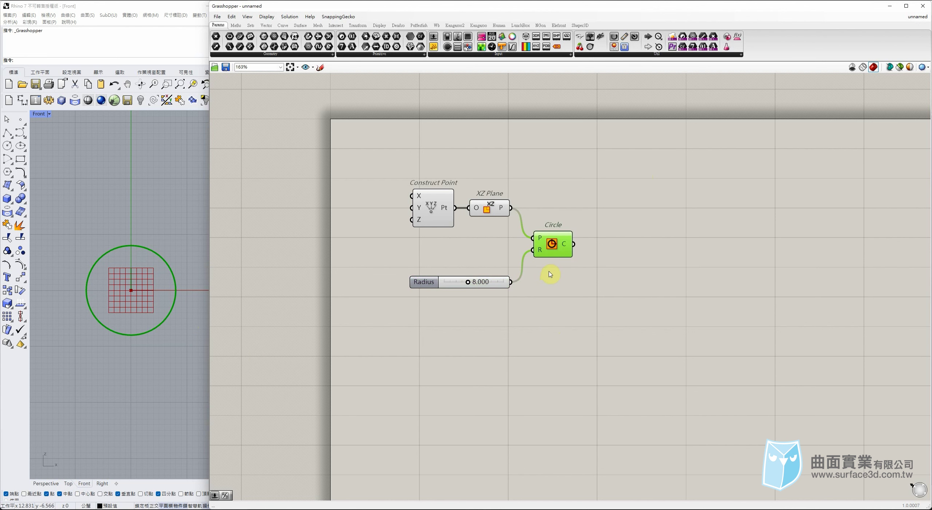
pyautogui.click(468, 285)
pyautogui.moveTo(468, 285)
pyautogui.mouseDown()
pyautogui.moveTo(460, 284)
pyautogui.moveTo(468, 284)
pyautogui.mouseUp()
pyautogui.doubleClick(467, 283)
pyautogui.write('8')
pyautogui.press('Return')
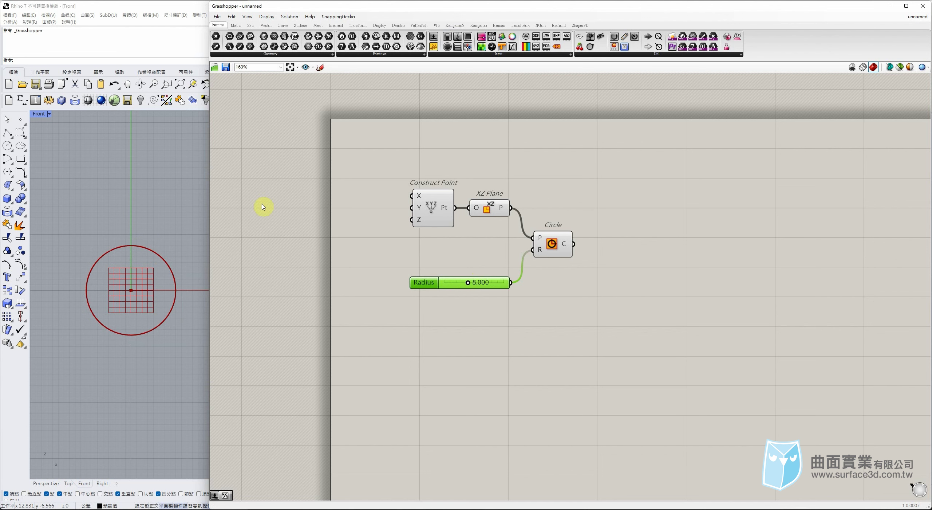
# Switch to the Perspective view and view the circle at an angle
pyautogui.click(45, 483)
pyautogui.moveTo(119, 279); pyautogui.dragTo(179, 302, button='right')
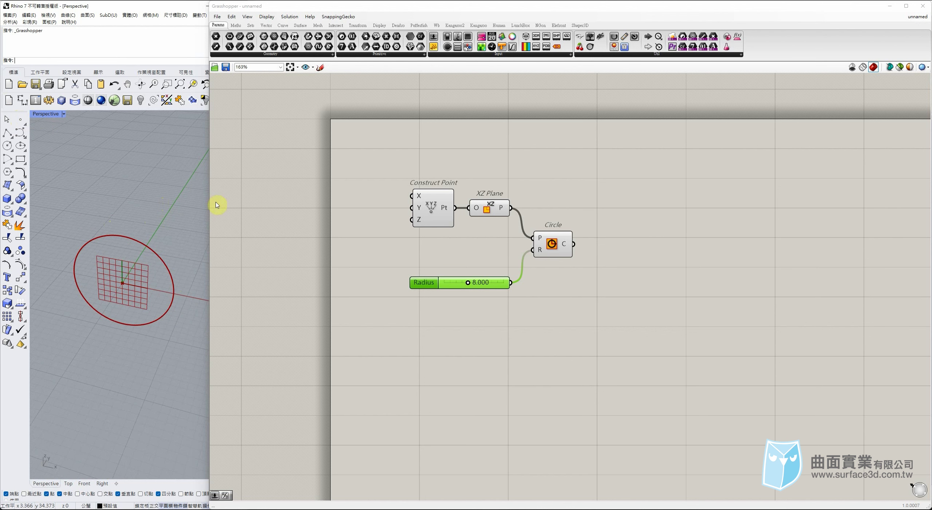
pyautogui.hotkey('ctrl', 'alt', 'w')
pyautogui.moveTo(178, 292); pyautogui.dragTo(176, 293)
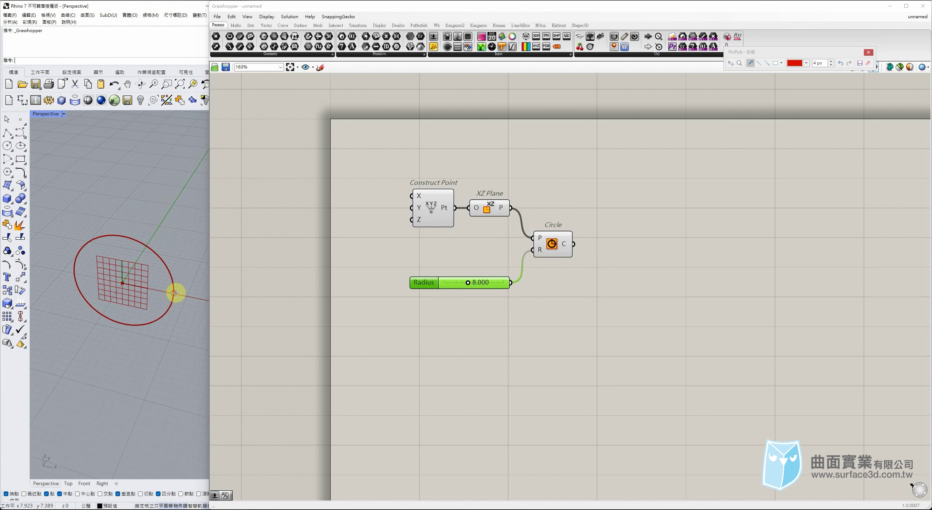
pyautogui.moveTo(121, 235); pyautogui.dragTo(124, 236)
pyautogui.moveTo(71, 268); pyautogui.dragTo(70, 276)
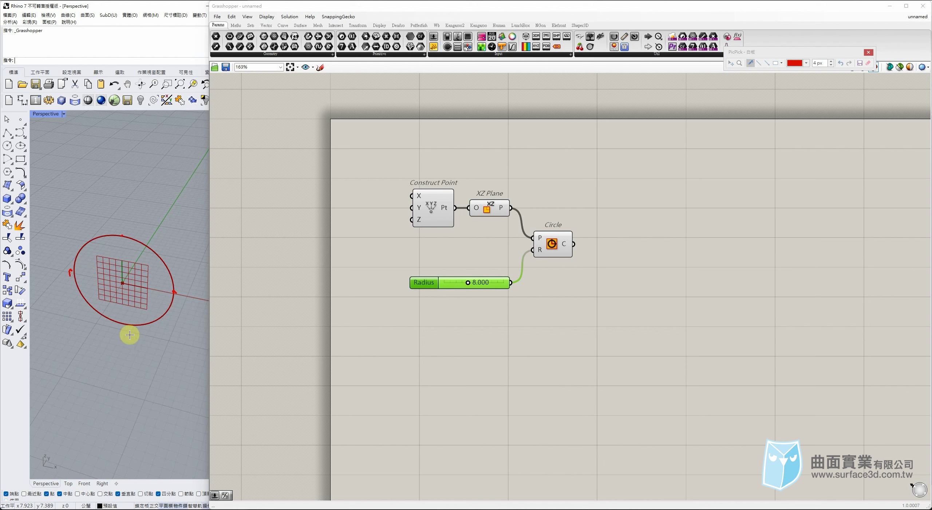
pyautogui.moveTo(120, 323); pyautogui.dragTo(123, 322)
pyautogui.moveTo(187, 285)
pyautogui.mouseDown()
pyautogui.moveTo(176, 290)
pyautogui.moveTo(192, 302)
pyautogui.moveTo(196, 288)
pyautogui.moveTo(176, 292)
pyautogui.mouseUp()
pyautogui.moveTo(110, 226); pyautogui.dragTo(115, 201)
pyautogui.moveTo(66, 257)
pyautogui.mouseDown()
pyautogui.moveTo(83, 264)
pyautogui.moveTo(81, 254)
pyautogui.mouseUp()
pyautogui.moveTo(123, 323)
pyautogui.mouseDown()
pyautogui.moveTo(117, 329)
pyautogui.moveTo(129, 327)
pyautogui.mouseUp()
pyautogui.moveTo(192, 300)
pyautogui.mouseDown()
pyautogui.moveTo(155, 211)
pyautogui.moveTo(41, 273)
pyautogui.moveTo(157, 338)
pyautogui.moveTo(179, 311)
pyautogui.mouseUp()
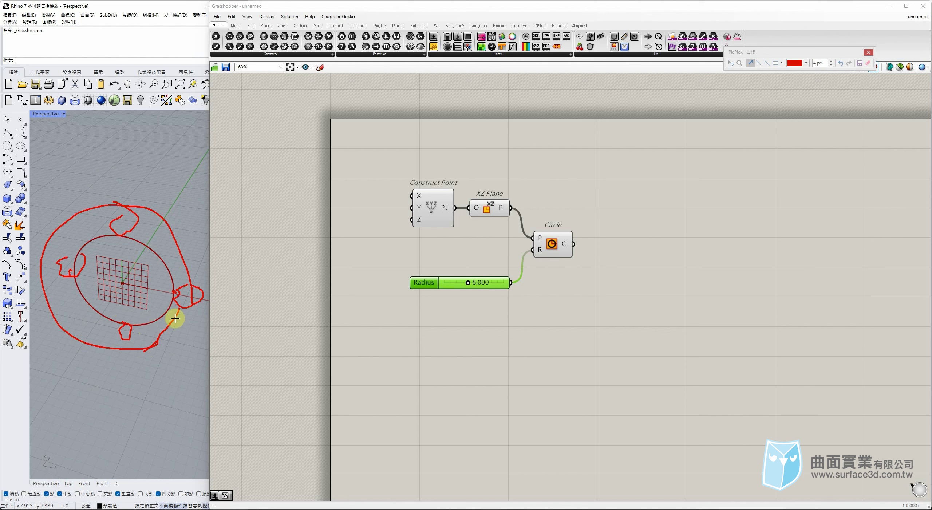
pyautogui.press('Escape')
# Add an End Points component and connect the Circle output to its curve input
pyautogui.moveTo(133, 296); pyautogui.dragTo(128, 286, button='right')
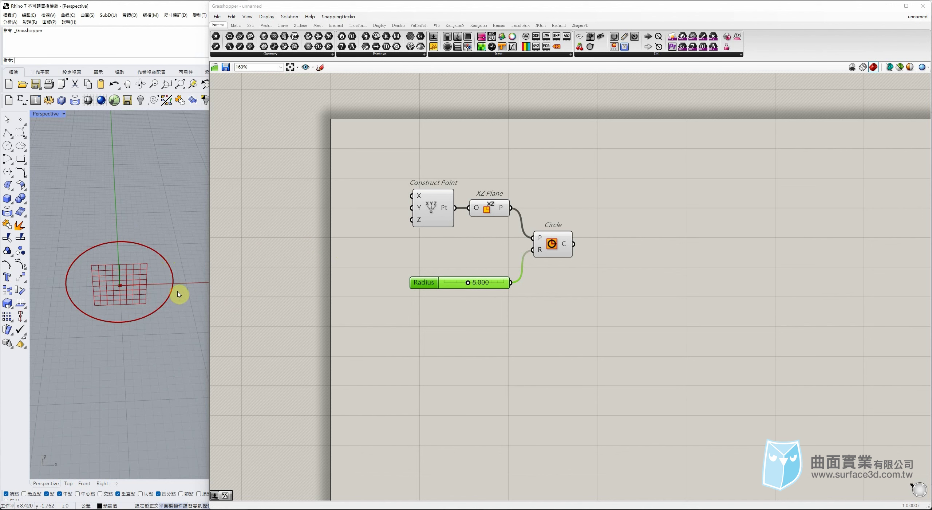
pyautogui.click(283, 25)
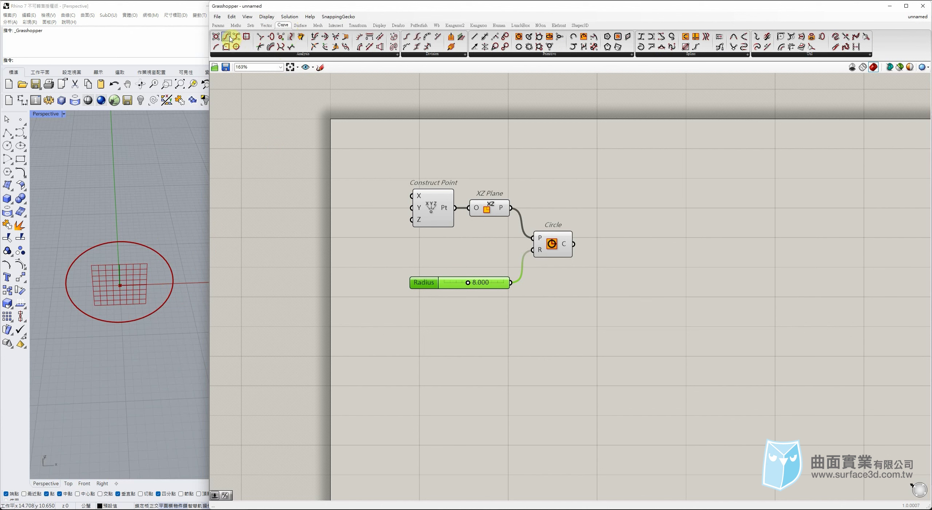
pyautogui.moveTo(231, 38); pyautogui.dragTo(641, 251)
pyautogui.moveTo(571, 245); pyautogui.dragTo(628, 292)
pyautogui.click(679, 224)
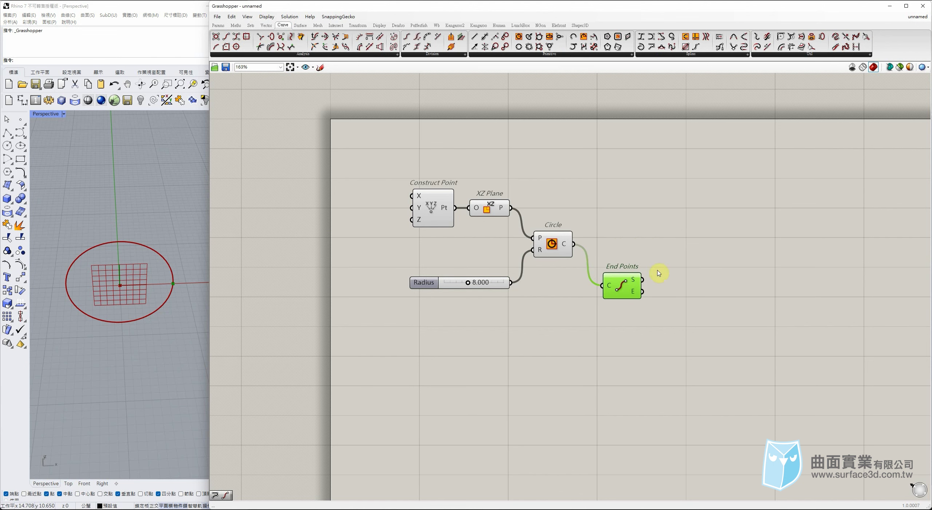
pyautogui.moveTo(657, 269); pyautogui.dragTo(622, 268, button='right')
pyautogui.click(622, 250)
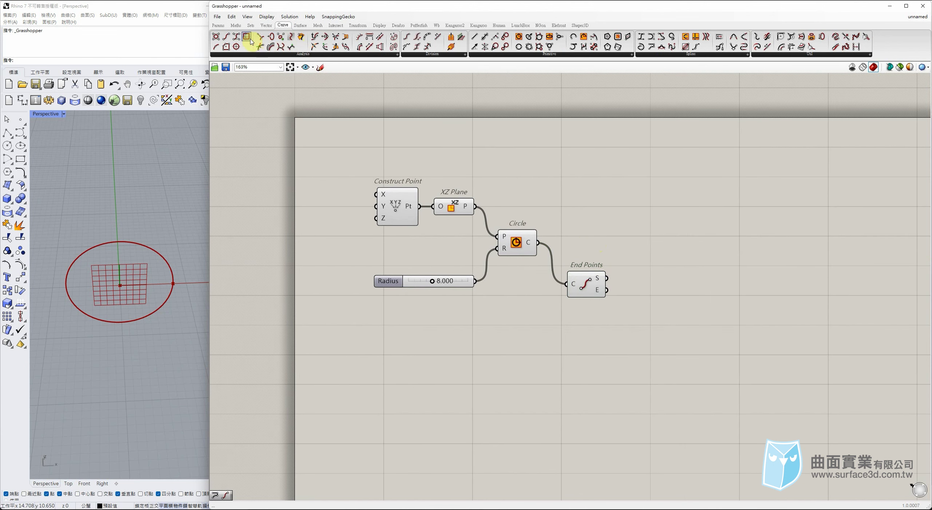
# Add an XY Plane component beside End Points and connect the start point output S to its origin input
pyautogui.click(269, 26)
pyautogui.moveTo(173, 281)
pyautogui.mouseDown(button='right')
pyautogui.moveTo(166, 273)
pyautogui.moveTo(187, 287)
pyautogui.mouseUp(button='right')
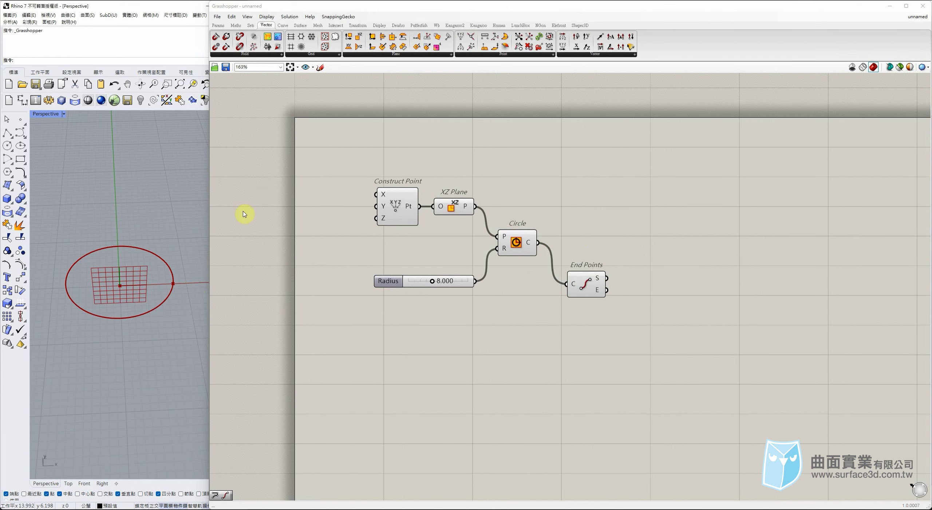
pyautogui.click(351, 46)
pyautogui.click(660, 272)
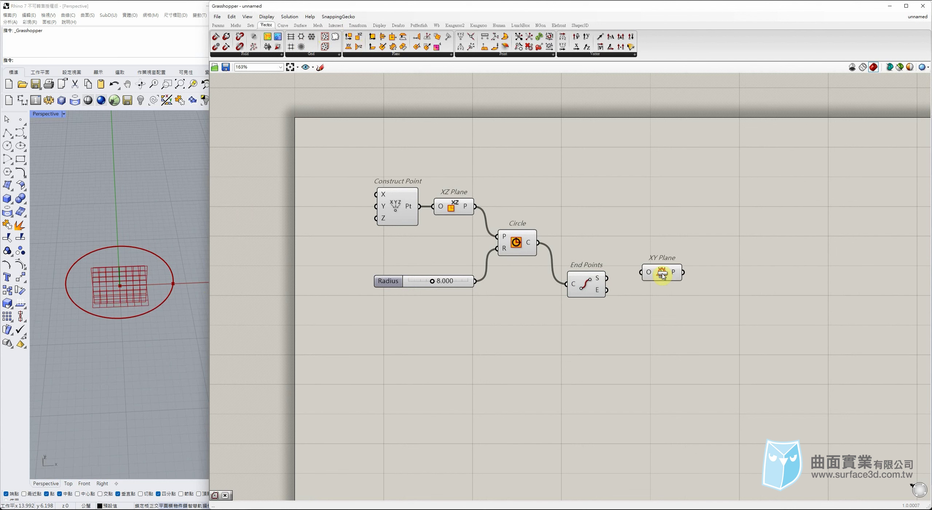
pyautogui.moveTo(607, 279); pyautogui.dragTo(660, 272)
pyautogui.moveTo(654, 279); pyautogui.dragTo(652, 285)
pyautogui.click(682, 325)
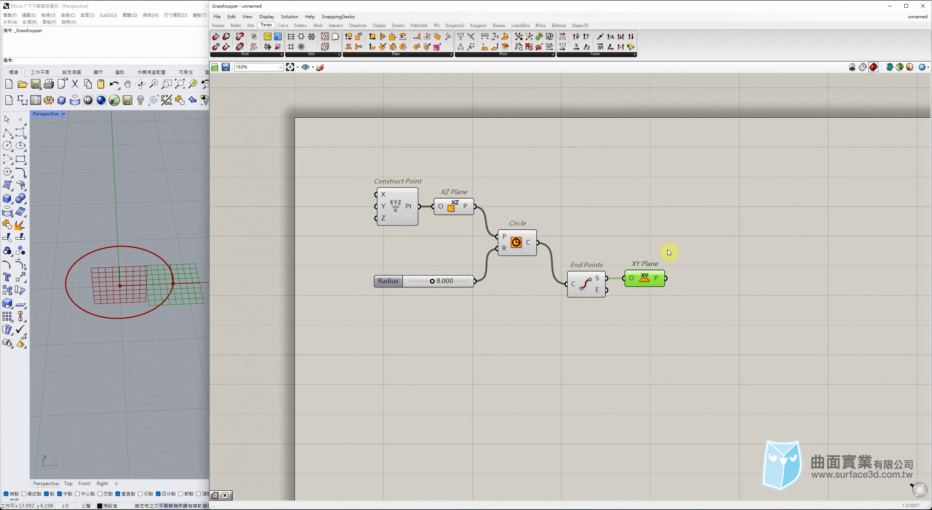
# Add a Polar Array component beside XY Plane and connect the XY Plane output to its geometry input G
pyautogui.moveTo(200, 273); pyautogui.dragTo(183, 278, button='right')
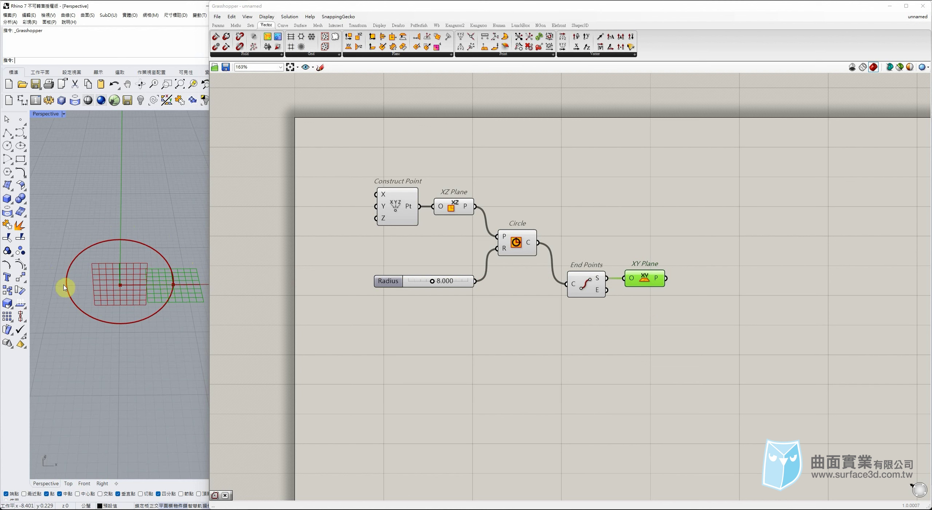
pyautogui.click(637, 220)
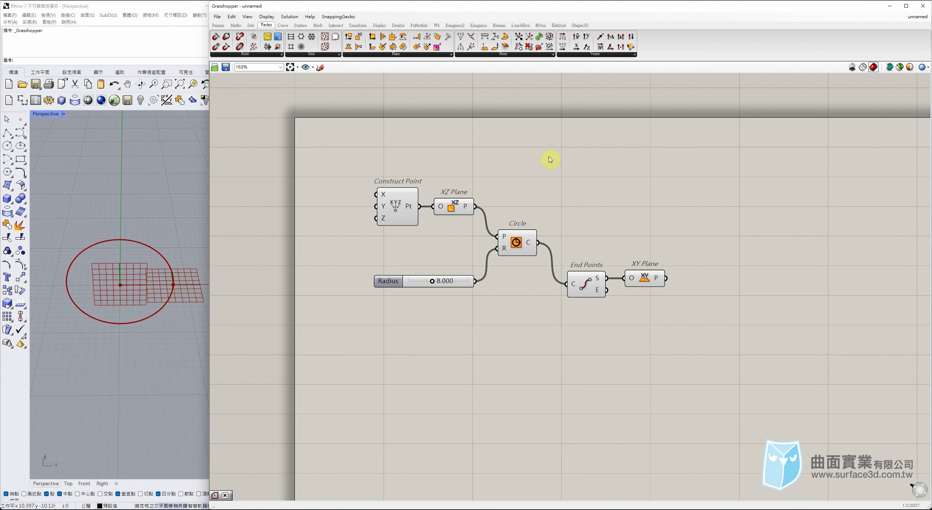
pyautogui.click(358, 26)
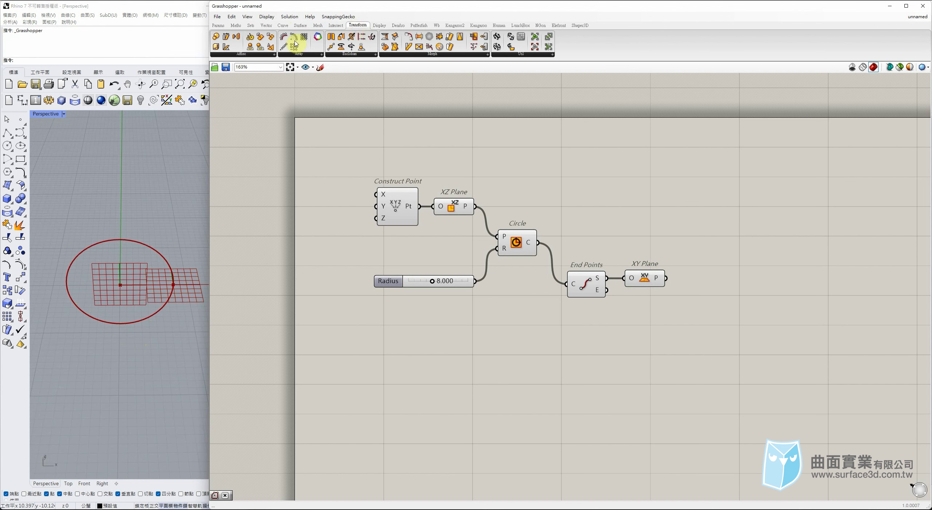
pyautogui.moveTo(727, 285); pyautogui.dragTo(706, 302)
pyautogui.moveTo(709, 292)
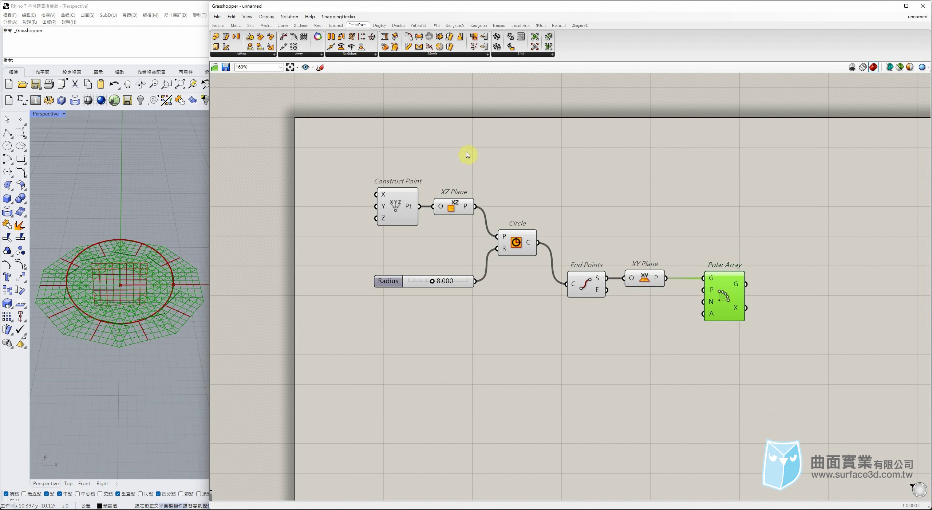
# Connect the XZ Plane output to the Polar Array's plane input P and route the wire through a relay above XY Plane
pyautogui.moveTo(166, 235); pyautogui.dragTo(157, 208, button='right')
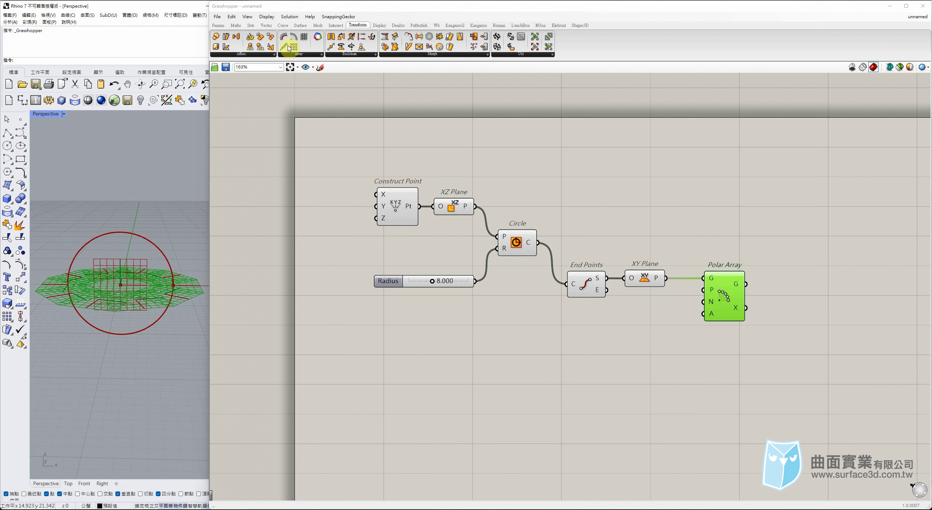
pyautogui.click(268, 26)
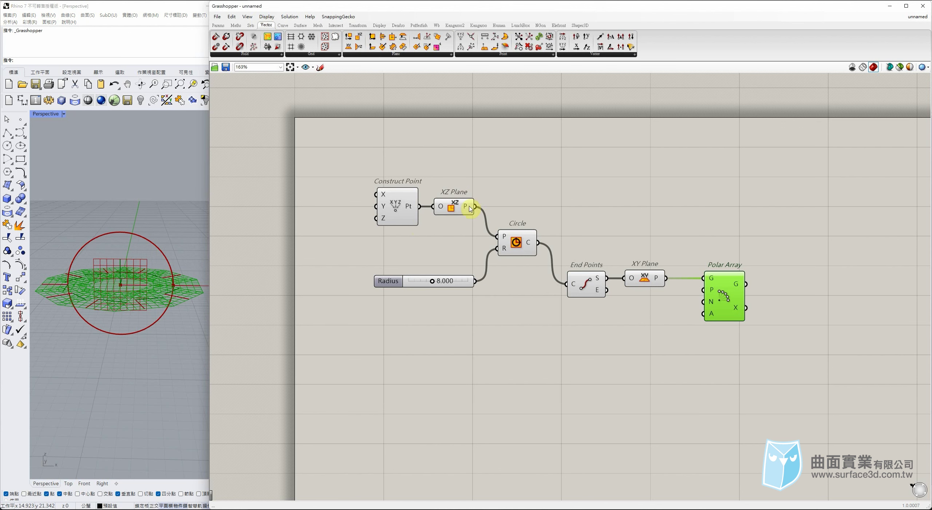
pyautogui.moveTo(478, 216); pyautogui.dragTo(708, 290)
pyautogui.doubleClick(581, 244)
pyautogui.moveTo(580, 244); pyautogui.dragTo(658, 251)
pyautogui.click(723, 248)
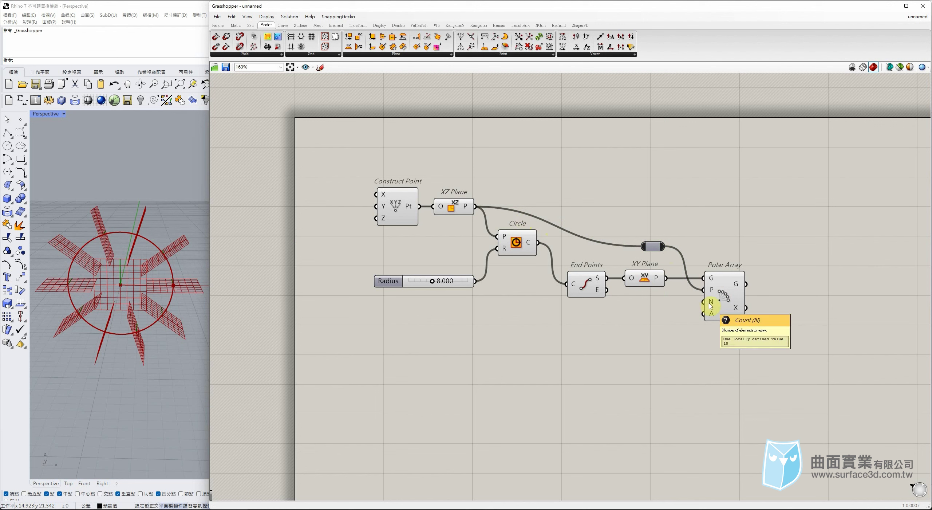
# Create a number slider set to 4 below End Points and connect it to the Polar Array's count input N
pyautogui.doubleClick(622, 324)
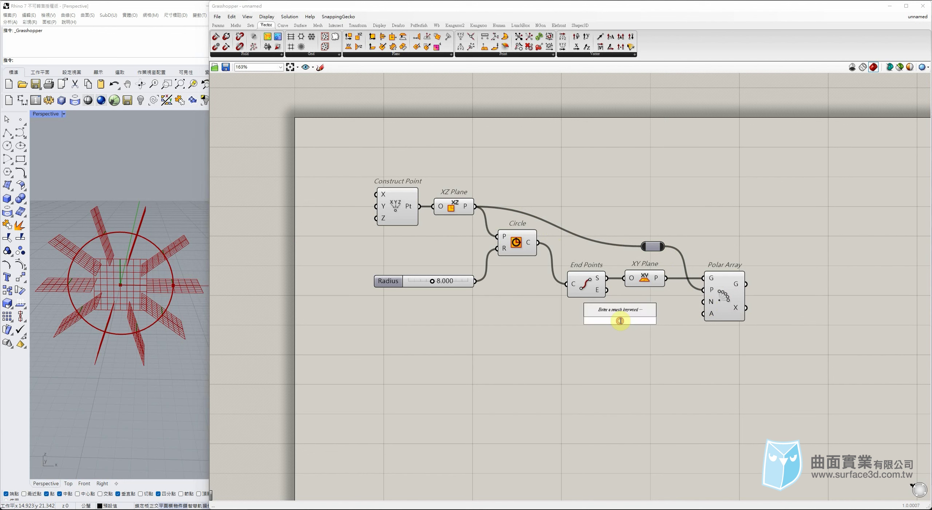
pyautogui.write('4')
pyautogui.press('Return')
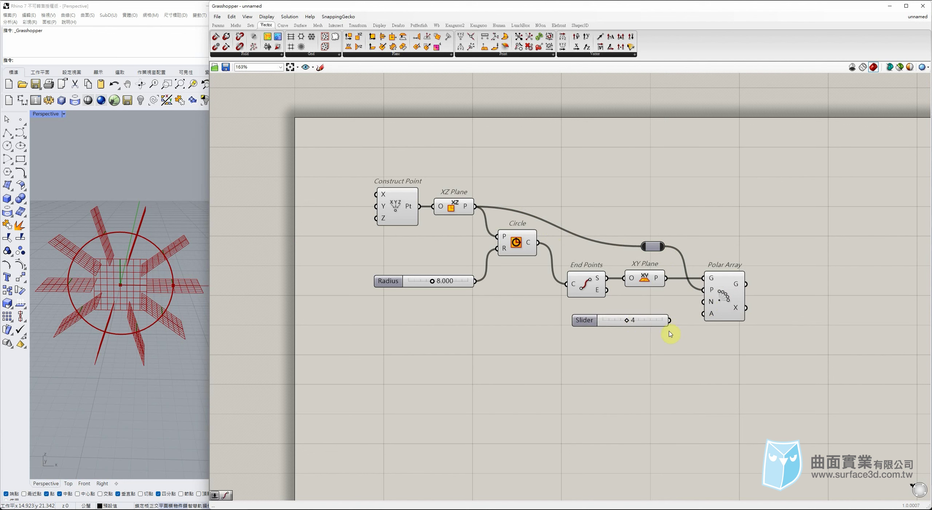
pyautogui.moveTo(705, 312); pyautogui.dragTo(704, 302)
pyautogui.moveTo(648, 323); pyautogui.dragTo(642, 325)
pyautogui.click(698, 370)
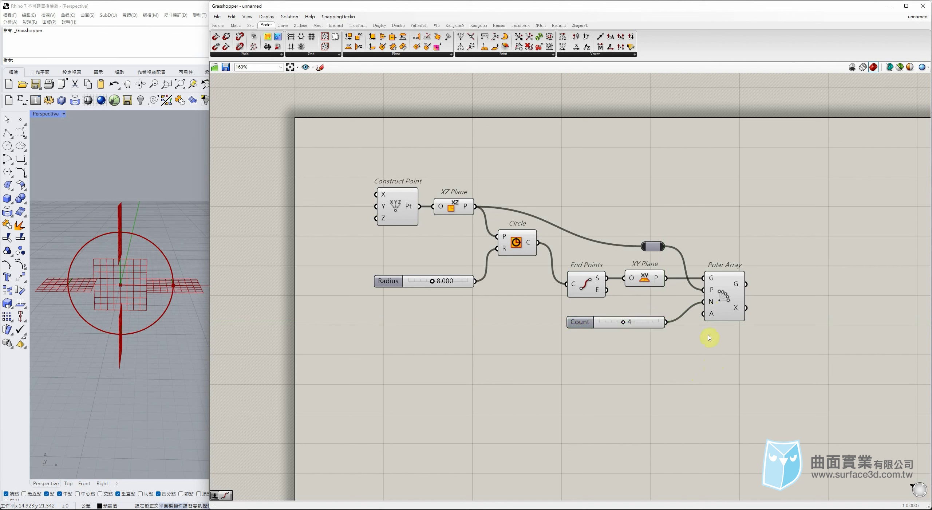
# Select the Polar Array, collapse the Grasshopper window and examine the arrayed planes in Rhino's Perspective view
pyautogui.click(725, 302)
pyautogui.moveTo(135, 223); pyautogui.dragTo(155, 269, button='right')
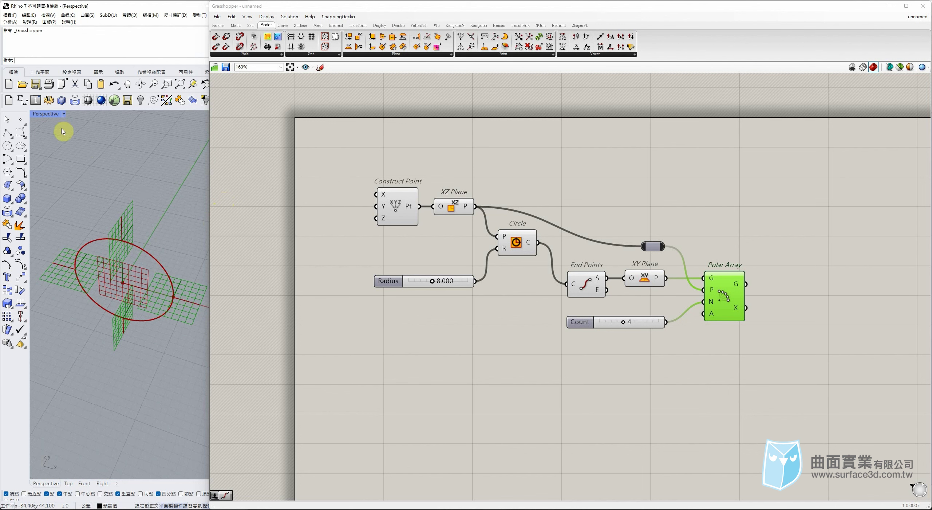
pyautogui.moveTo(161, 5)
pyautogui.mouseDown()
pyautogui.moveTo(166, 25)
pyautogui.moveTo(176, 2)
pyautogui.mouseUp()
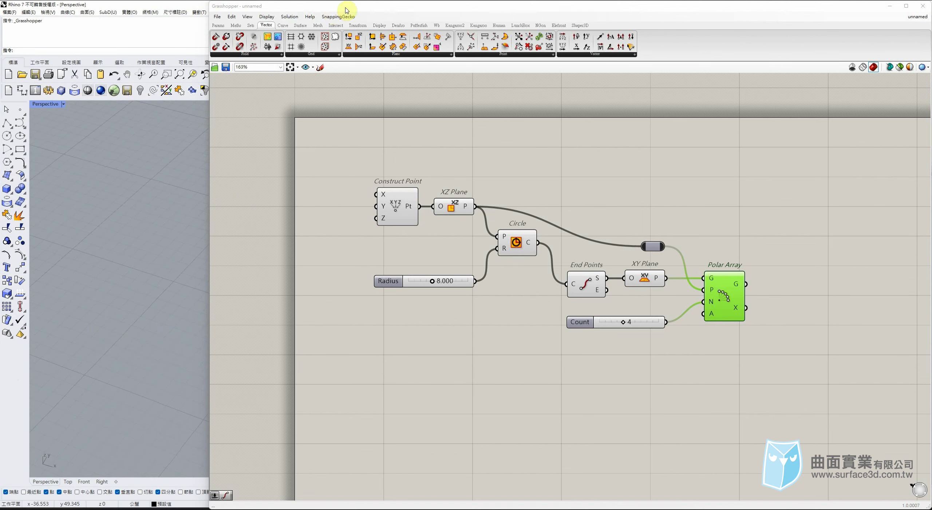
pyautogui.doubleClick(345, 8)
pyautogui.moveTo(400, 184); pyautogui.dragTo(430, 234, button='right')
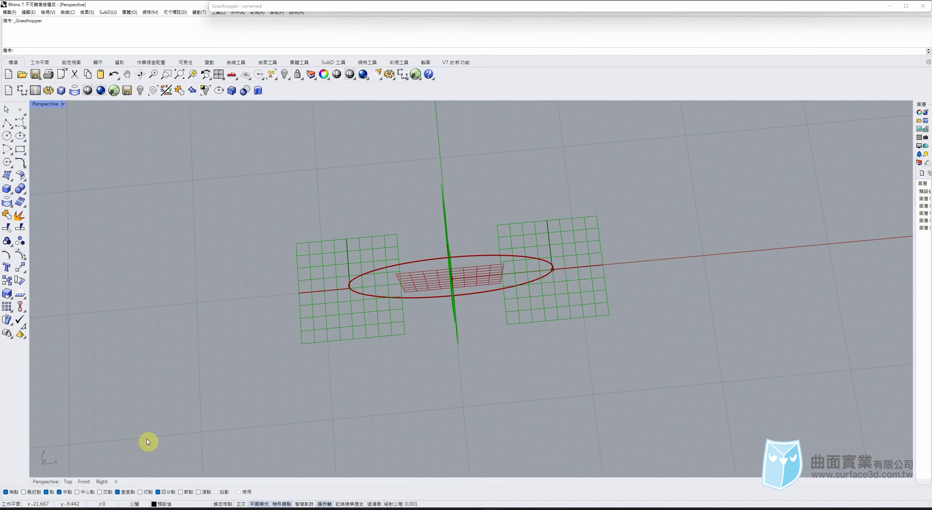
# In the Top view, turn on grid snap and draw a small circle centred at 0,20 above the ring planes
pyautogui.click(68, 481)
pyautogui.scroll(-3, 445, 331)
pyautogui.moveTo(468, 303); pyautogui.dragTo(467, 322, button='right')
pyautogui.scroll(5, 477, 227)
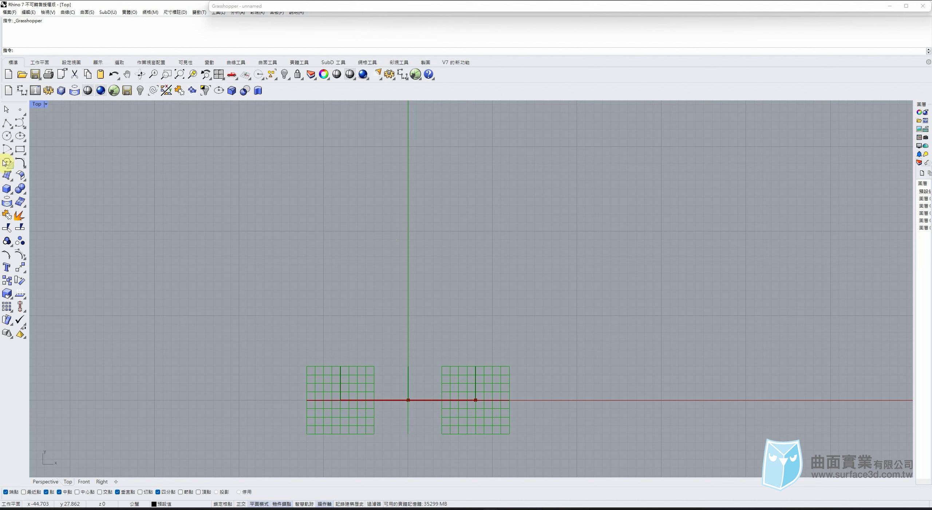
pyautogui.click(7, 135)
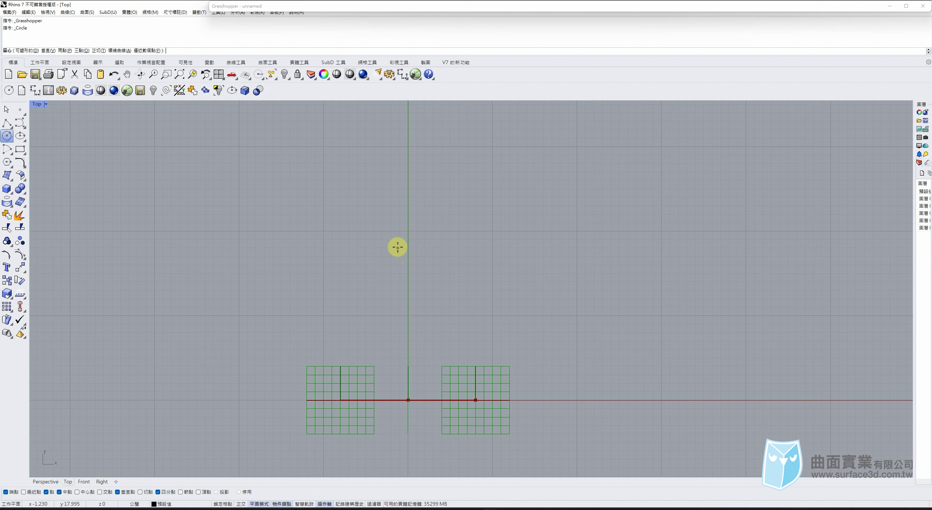
pyautogui.press('F9')
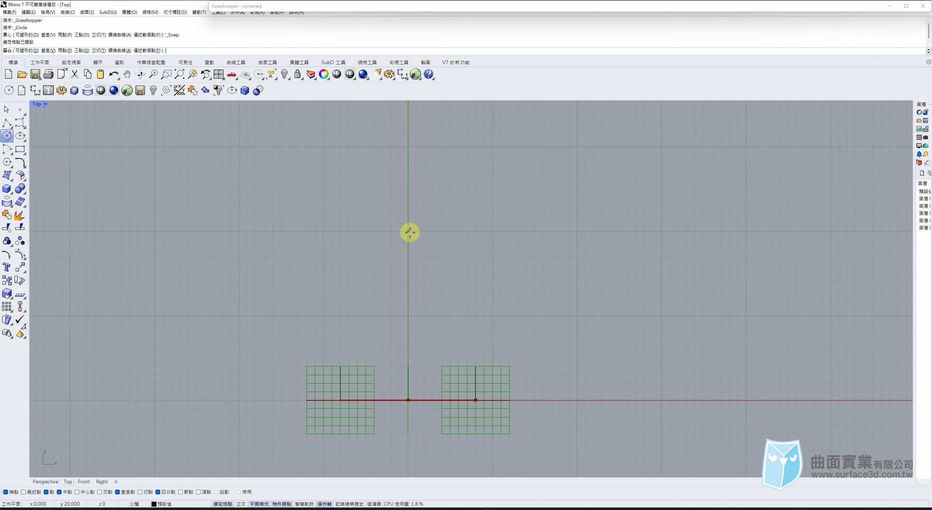
pyautogui.click(408, 231)
pyautogui.click(424, 230)
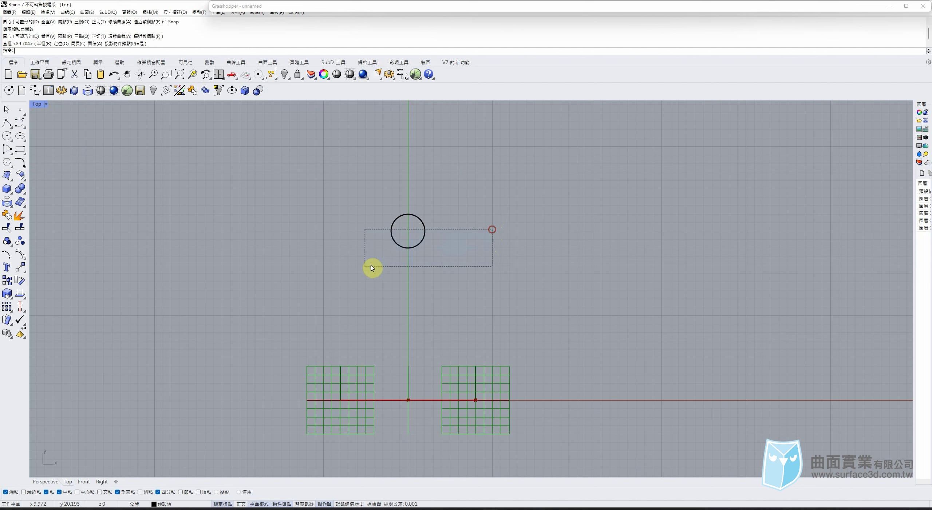
# Copy the circle along the X direction to form a row of four evenly spaced circles
pyautogui.click(423, 241)
pyautogui.moveTo(455, 233); pyautogui.dragTo(513, 233)
pyautogui.moveTo(511, 231); pyautogui.dragTo(625, 233)
# Rebuild the four circles with 12 points and degree 3, deleting the input curves
pyautogui.moveTo(708, 288); pyautogui.dragTo(358, 200)
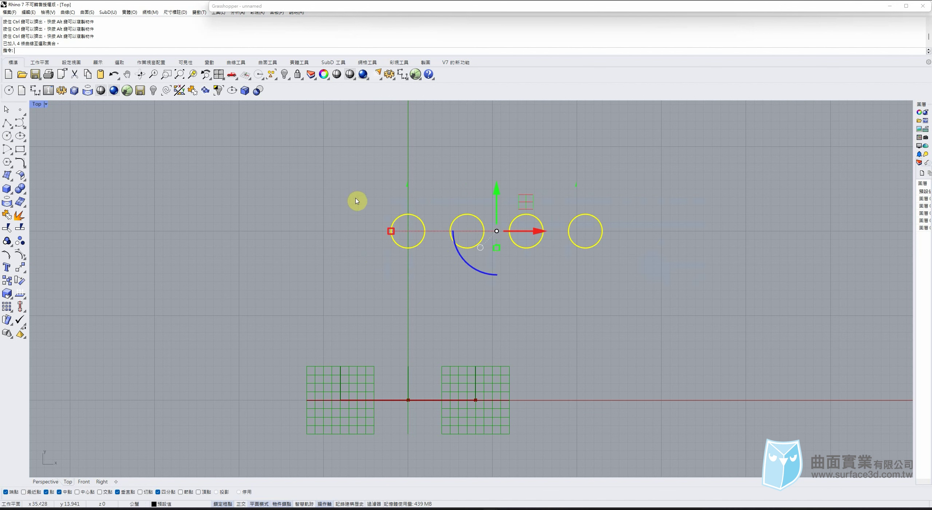
pyautogui.click(247, 69)
pyautogui.click(251, 76)
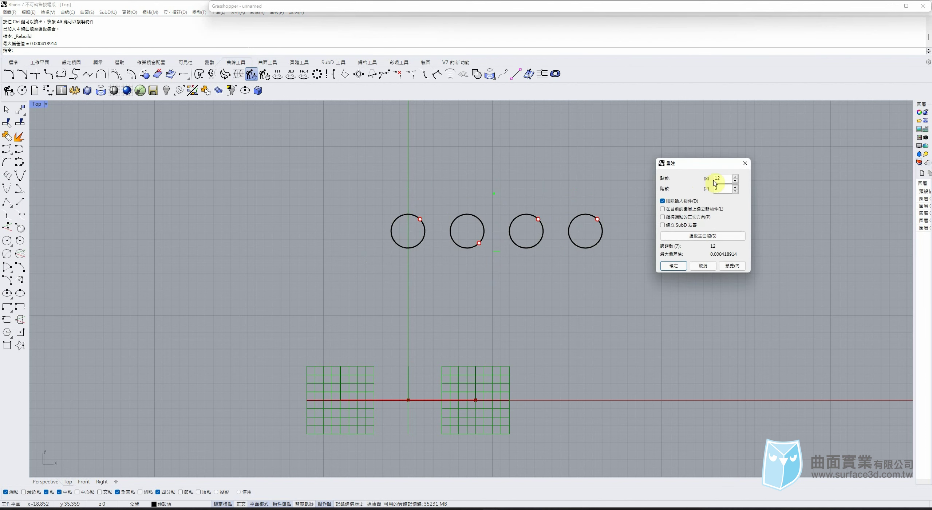
pyautogui.click(736, 266)
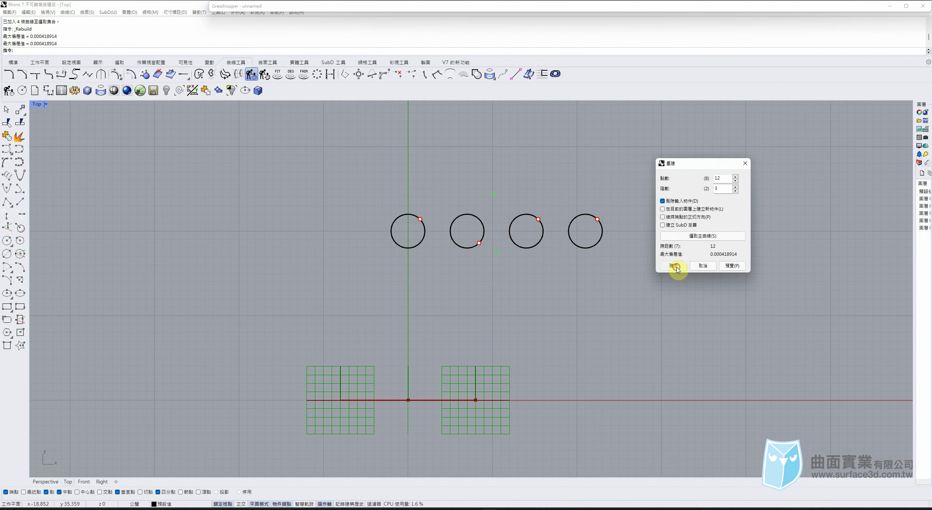
pyautogui.click(675, 266)
# Show the circles' control points, scale the first circle's four quadrant points inward into a four-lobed shape, and turn off grid snap
pyautogui.press('F10')
pyautogui.scroll(1, 432, 217)
pyautogui.scroll(1, 432, 217)
pyautogui.moveTo(387, 223); pyautogui.dragTo(329, 193, button='right')
pyautogui.moveTo(315, 175); pyautogui.dragTo(344, 286)
pyautogui.scroll(4, 314, 193)
pyautogui.keyDown('shift'); pyautogui.moveTo(250, 239); pyautogui.dragTo(425, 250); pyautogui.keyUp('shift')
pyautogui.keyDown('shift'); pyautogui.moveTo(289, 244); pyautogui.dragTo(324, 244); pyautogui.keyUp('shift')
pyautogui.press('F9')
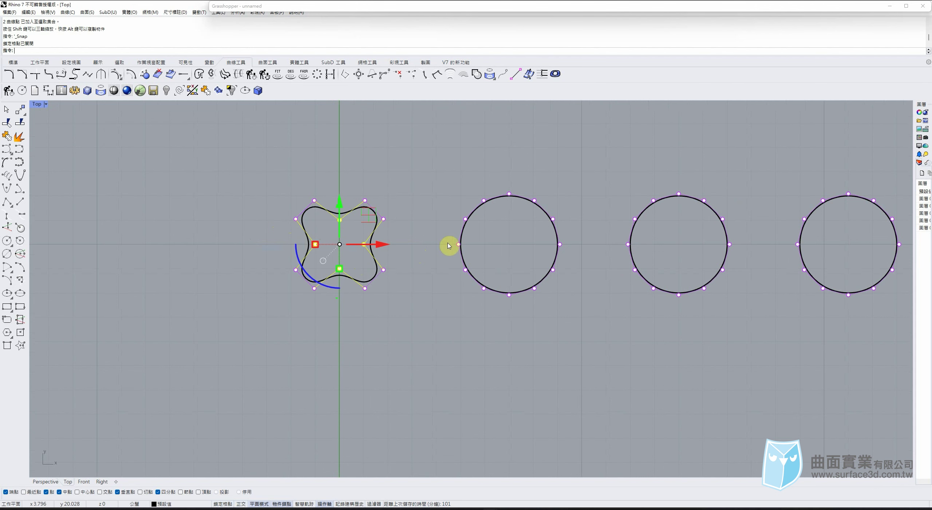
# Reshape the second circle into a flattened peanut profile by pulling its upper and lower middle control points inward and compressing it vertically
pyautogui.moveTo(516, 233); pyautogui.dragTo(460, 202, button='right')
pyautogui.moveTo(449, 153); pyautogui.dragTo(466, 257)
pyautogui.click(564, 300)
pyautogui.moveTo(400, 187); pyautogui.dragTo(541, 307)
pyautogui.moveTo(465, 288); pyautogui.dragTo(469, 275)
pyautogui.click(524, 298)
# Scale alternate control points of the third circle inward to form a six-pointed star profile
pyautogui.moveTo(608, 261); pyautogui.dragTo(515, 265, button='right')
pyautogui.moveTo(538, 175); pyautogui.dragTo(595, 221)
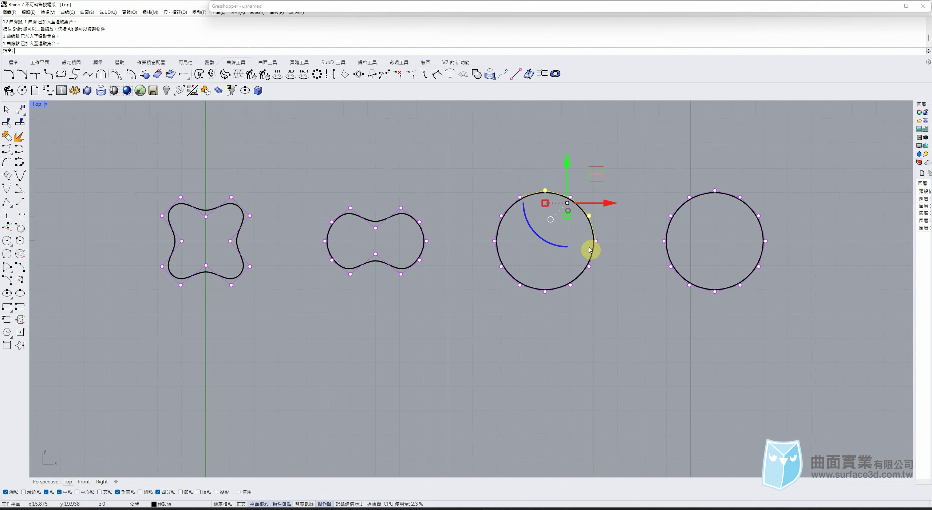
pyautogui.keyDown('shift'); pyautogui.click(588, 266); pyautogui.keyUp('shift')
pyautogui.keyDown('shift'); pyautogui.click(545, 291); pyautogui.keyUp('shift')
pyautogui.keyDown('shift'); pyautogui.click(501, 266); pyautogui.keyUp('shift')
pyautogui.keyDown('shift'); pyautogui.moveTo(476, 201); pyautogui.dragTo(520, 240); pyautogui.keyUp('shift')
pyautogui.click(550, 250)
# Form two upper lobes on the fourth circle by lowering its top middle control point and raising and spreading the points beside it
pyautogui.moveTo(625, 261); pyautogui.dragTo(507, 258, button='right')
pyautogui.moveTo(548, 249); pyautogui.dragTo(589, 288)
pyautogui.moveTo(582, 175); pyautogui.dragTo(602, 230)
pyautogui.moveTo(598, 150); pyautogui.dragTo(651, 219)
pyautogui.press('Escape')
pyautogui.click(554, 212)
pyautogui.moveTo(600, 180); pyautogui.dragTo(599, 169)
pyautogui.moveTo(555, 202); pyautogui.dragTo(550, 206)
pyautogui.moveTo(495, 231); pyautogui.dragTo(671, 247)
pyautogui.moveTo(598, 200); pyautogui.dragTo(599, 181)
pyautogui.moveTo(546, 219); pyautogui.dragTo(539, 218)
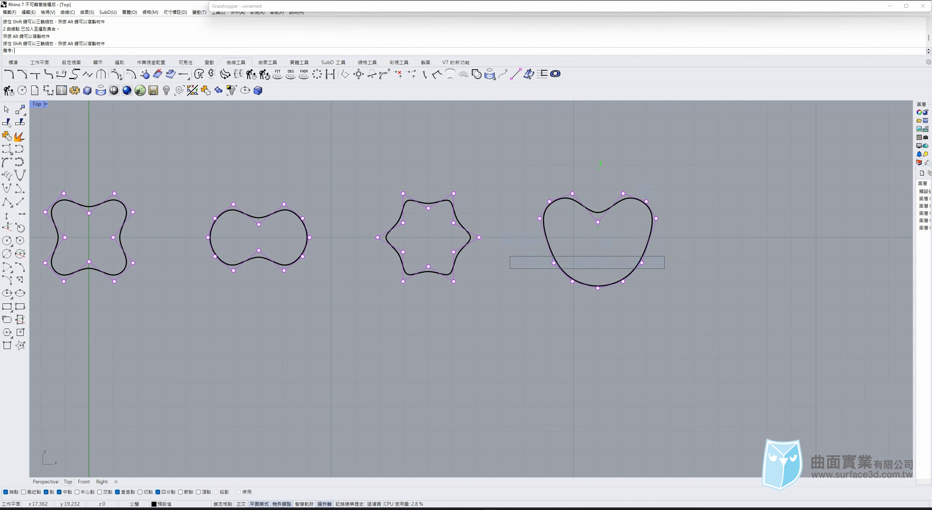
# Taper the lower half of the fourth curve into a heart by raising and narrowing its lower control points
pyautogui.moveTo(665, 269); pyautogui.dragTo(665, 269)
pyautogui.moveTo(599, 225); pyautogui.dragTo(597, 207)
pyautogui.moveTo(516, 233); pyautogui.dragTo(670, 263)
pyautogui.moveTo(553, 245); pyautogui.dragTo(599, 236)
pyautogui.click(573, 281)
pyautogui.keyDown('shift'); pyautogui.click(624, 282); pyautogui.keyUp('shift')
pyautogui.moveTo(518, 160); pyautogui.dragTo(682, 316)
pyautogui.moveTo(547, 245); pyautogui.dragTo(545, 241)
# Raise the heart's notch control point and its two outermost side points slightly
pyautogui.click(598, 222)
pyautogui.moveTo(598, 182); pyautogui.dragTo(598, 182)
pyautogui.moveTo(522, 198); pyautogui.dragTo(559, 214)
pyautogui.keyDown('shift'); pyautogui.click(651, 218); pyautogui.keyUp('shift')
pyautogui.moveTo(598, 184); pyautogui.dragTo(597, 179)
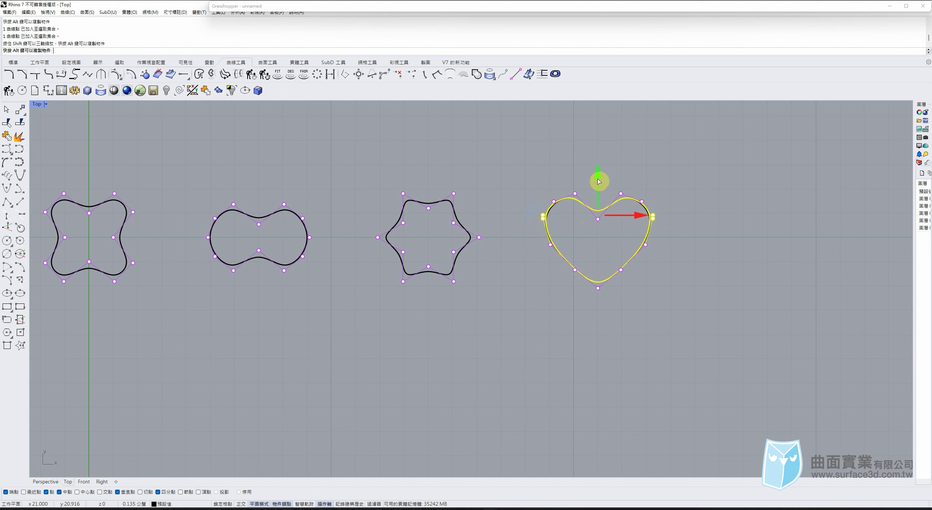
# Fine-tune the horizontal spacing of the heart's lower side control points to smooth its tapered sides
pyautogui.click(735, 198)
pyautogui.moveTo(509, 237); pyautogui.dragTo(692, 263)
pyautogui.moveTo(550, 245); pyautogui.dragTo(648, 281)
pyautogui.moveTo(576, 270); pyautogui.dragTo(574, 269)
pyautogui.moveTo(521, 233); pyautogui.dragTo(671, 258)
pyautogui.click(541, 244)
pyautogui.moveTo(535, 237)
pyautogui.mouseDown()
pyautogui.moveTo(687, 253)
pyautogui.moveTo(550, 244)
pyautogui.mouseUp()
pyautogui.click(691, 272)
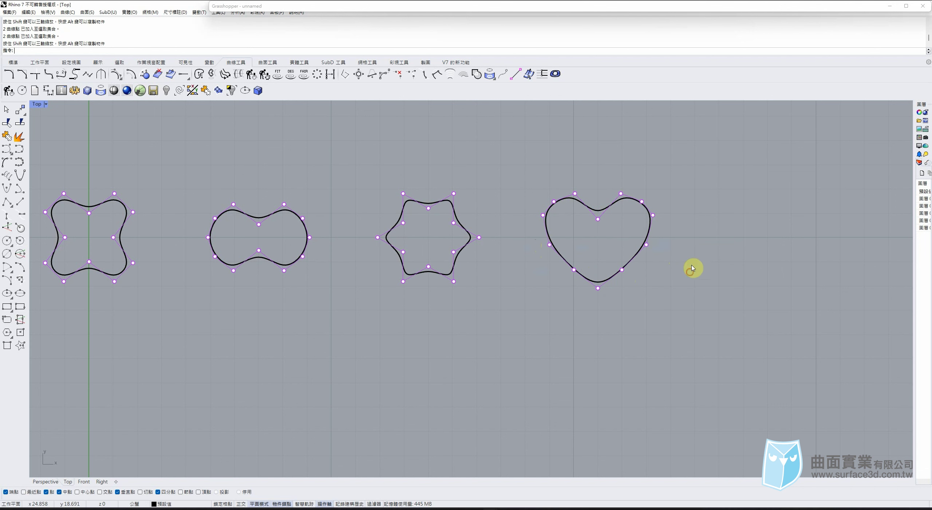
# Hide the control points and view the four profiles together with the ring circle and planes in the Perspective view
pyautogui.scroll(-4, 692, 274)
pyautogui.press('Escape')
pyautogui.moveTo(703, 246); pyautogui.dragTo(641, 251, button='right')
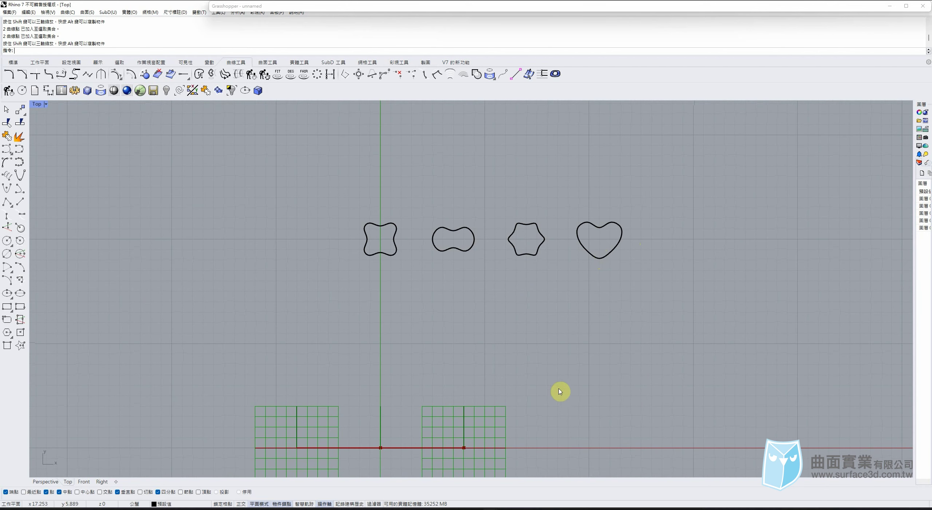
pyautogui.click(46, 482)
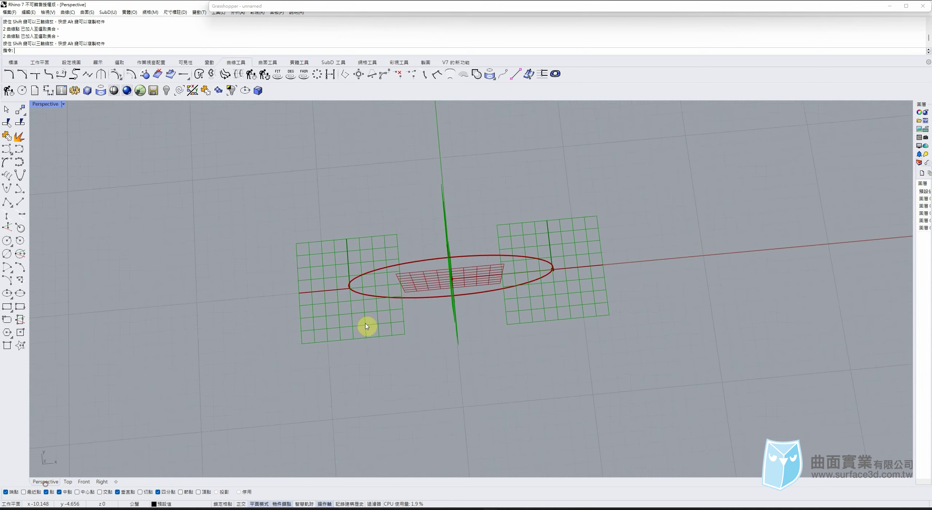
pyautogui.moveTo(367, 324); pyautogui.dragTo(491, 187, button='right')
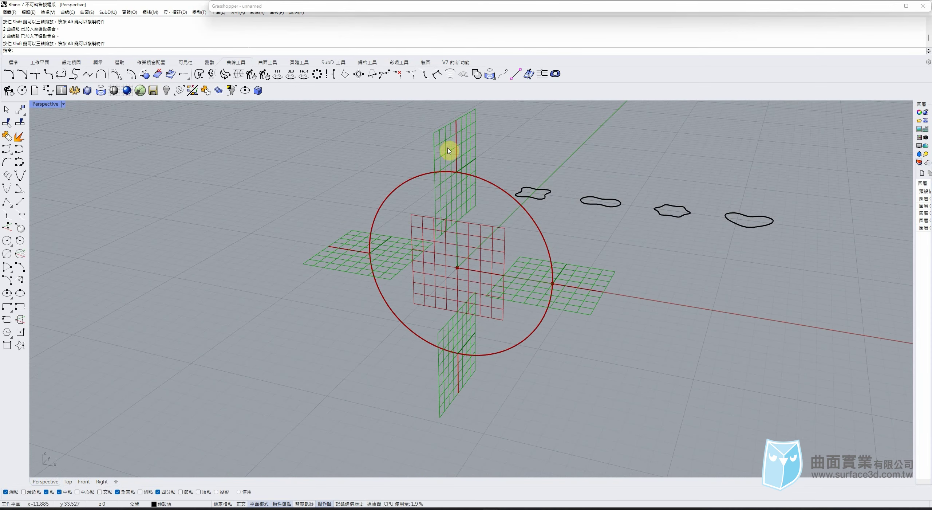
pyautogui.moveTo(492, 286); pyautogui.dragTo(579, 196, button='right')
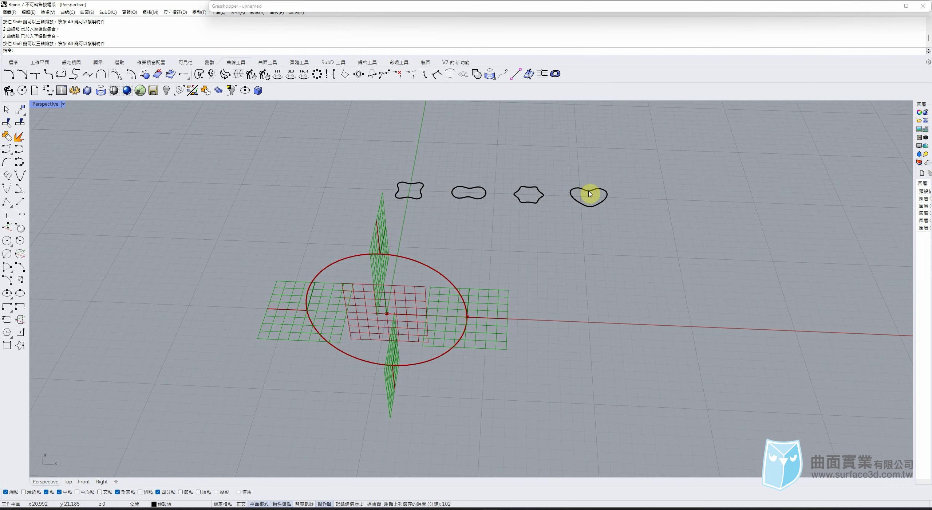
# Return to Grasshopper and add a Curve parameter below the Radius slider
pyautogui.moveTo(170, 7); pyautogui.dragTo(128, 10)
pyautogui.click(381, 7)
pyautogui.moveTo(426, 169); pyautogui.dragTo(454, 167, button='right')
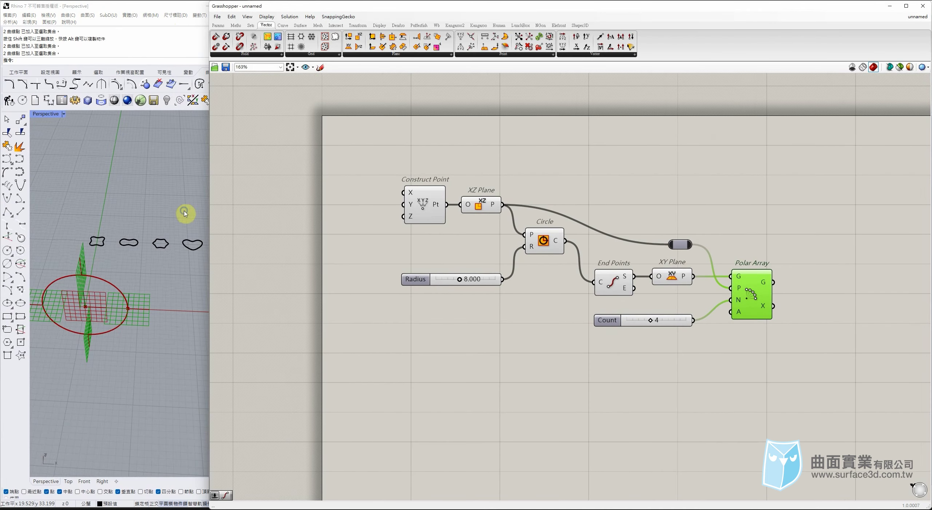
pyautogui.moveTo(184, 212); pyautogui.dragTo(180, 226, button='right')
pyautogui.click(214, 27)
pyautogui.moveTo(246, 59); pyautogui.dragTo(433, 385)
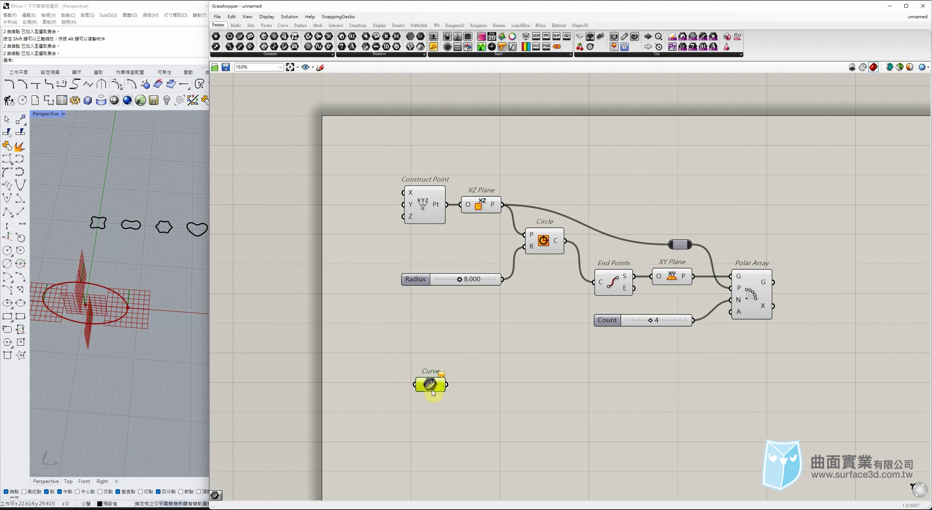
# Set the Curve parameter to reference the heart-shaped curve in Rhino
pyautogui.rightClick(434, 392)
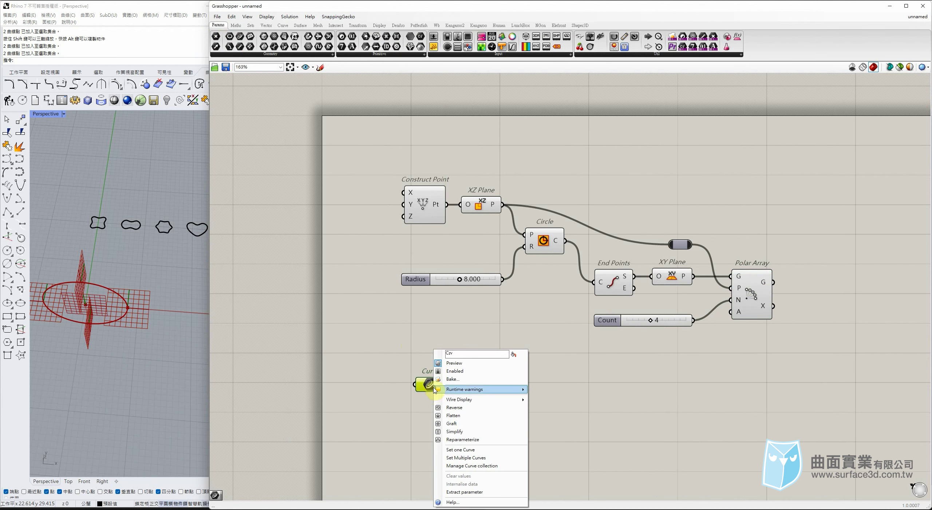
pyautogui.click(459, 454)
pyautogui.click(200, 239)
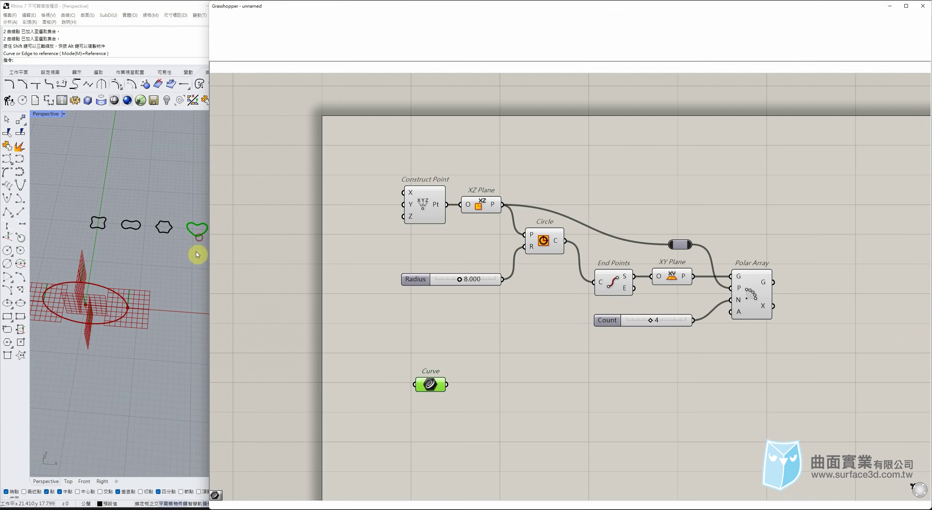
pyautogui.moveTo(131, 298); pyautogui.dragTo(169, 283, button='right')
# Examine how the referenced heart curve relates to the ring circle and the polar-arrayed planes
pyautogui.moveTo(473, 336); pyautogui.dragTo(400, 411)
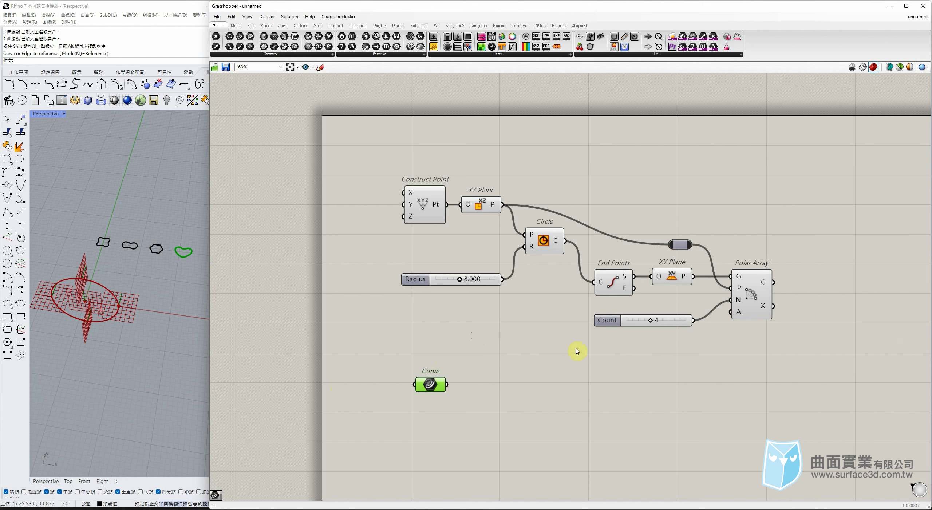
pyautogui.moveTo(803, 196); pyautogui.dragTo(398, 338)
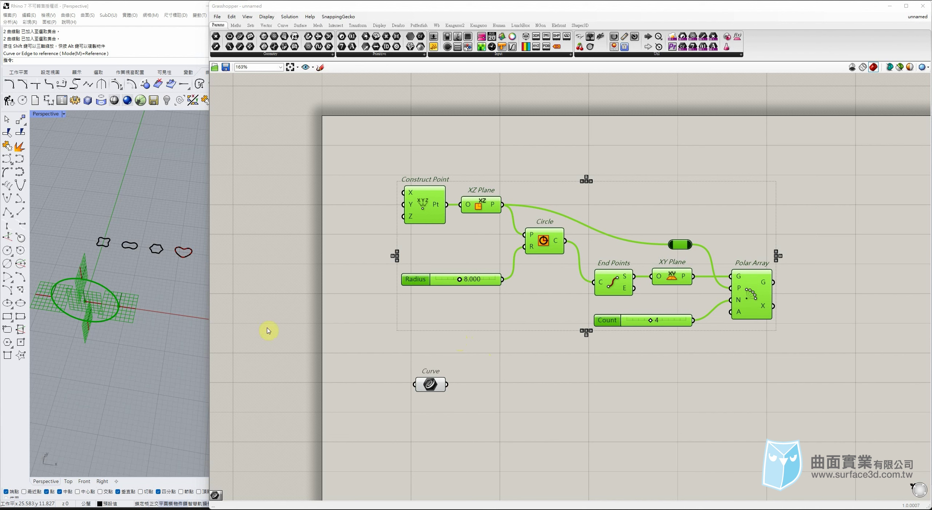
pyautogui.moveTo(144, 308); pyautogui.dragTo(139, 292, button='right')
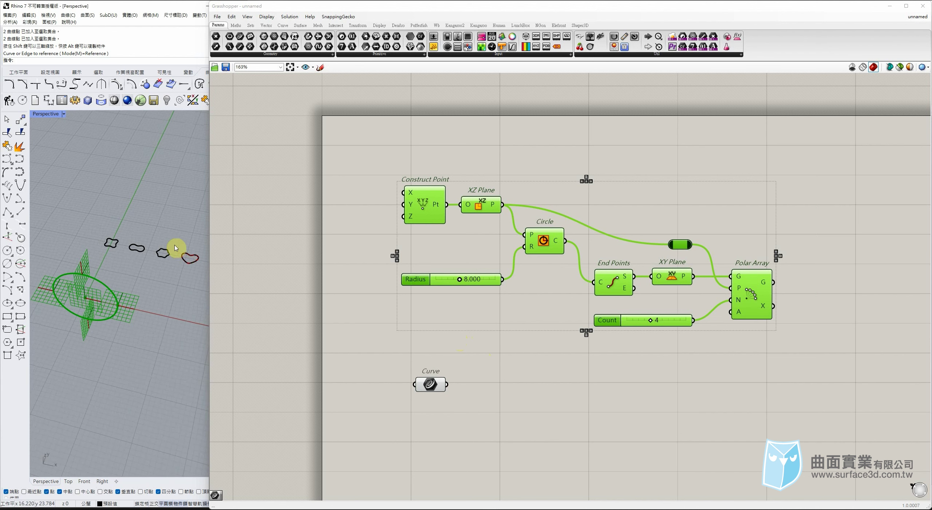
pyautogui.moveTo(129, 288); pyautogui.dragTo(162, 276, button='right')
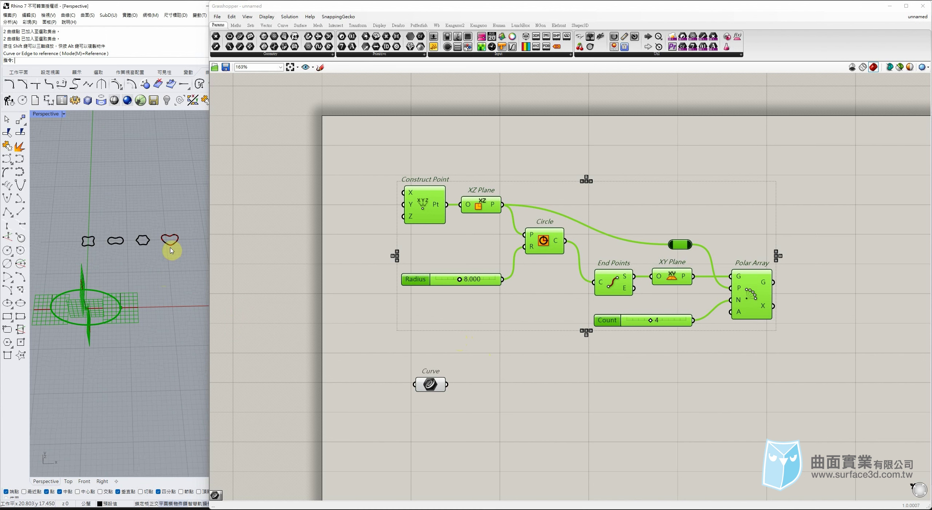
pyautogui.hotkey('ctrl', 'shift', 'w')
pyautogui.moveTo(168, 245); pyautogui.dragTo(128, 304)
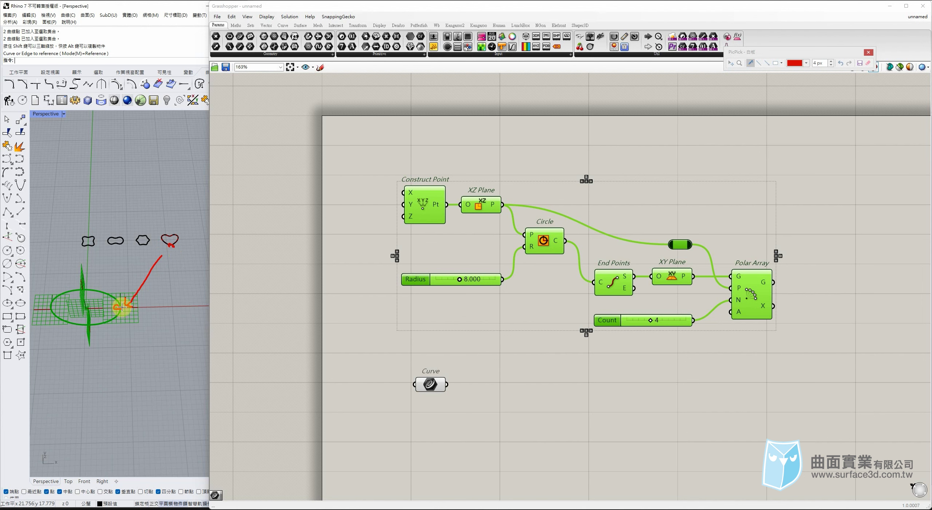
pyautogui.press('Escape')
# Copy the heart curve from its lower tip to the ring circle's point on the outer plane
pyautogui.moveTo(119, 313)
pyautogui.mouseDown(button='right')
pyautogui.moveTo(133, 304)
pyautogui.moveTo(181, 180)
pyautogui.mouseUp(button='right')
pyautogui.moveTo(173, 156); pyautogui.dragTo(148, 184)
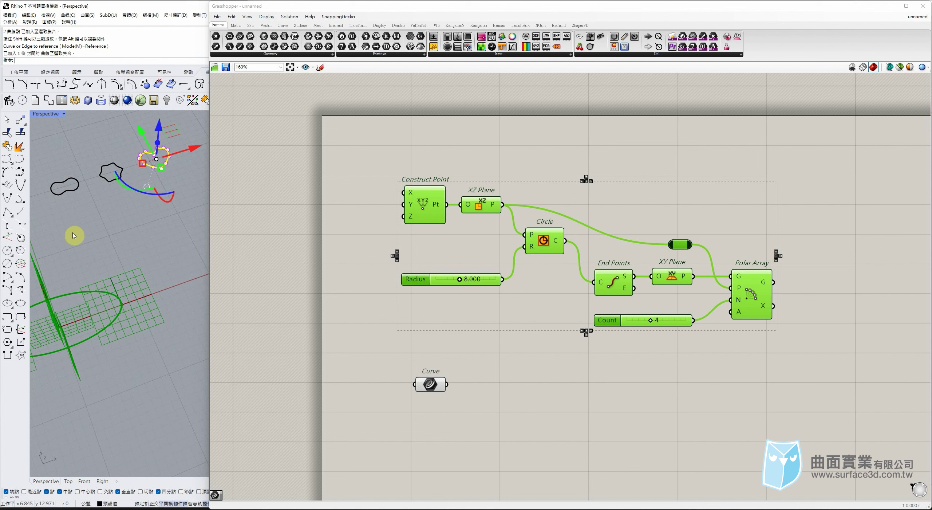
pyautogui.click(11, 74)
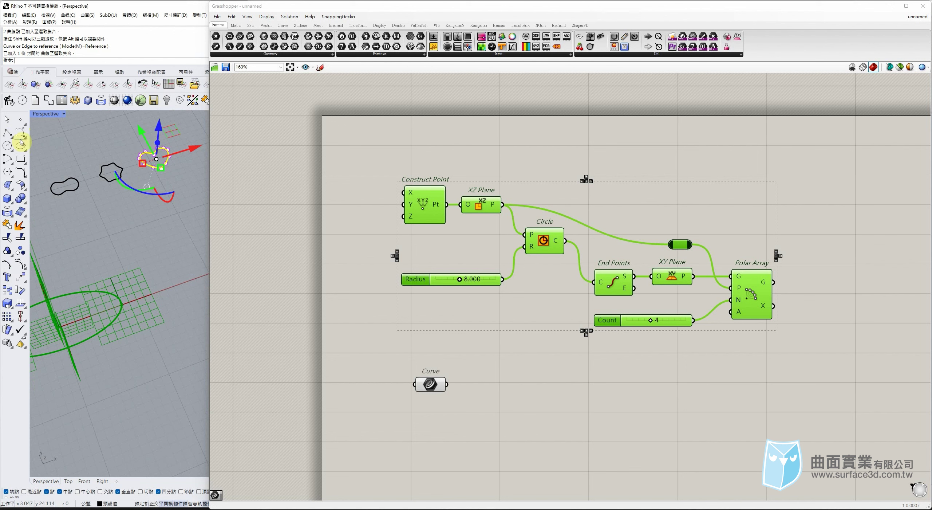
pyautogui.click(7, 290)
pyautogui.click(164, 176)
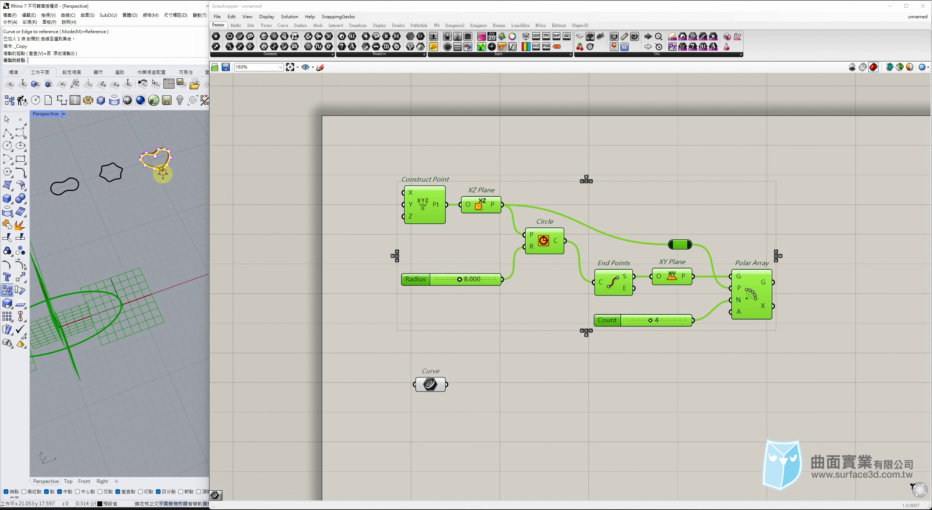
pyautogui.click(123, 306)
pyautogui.press('Return')
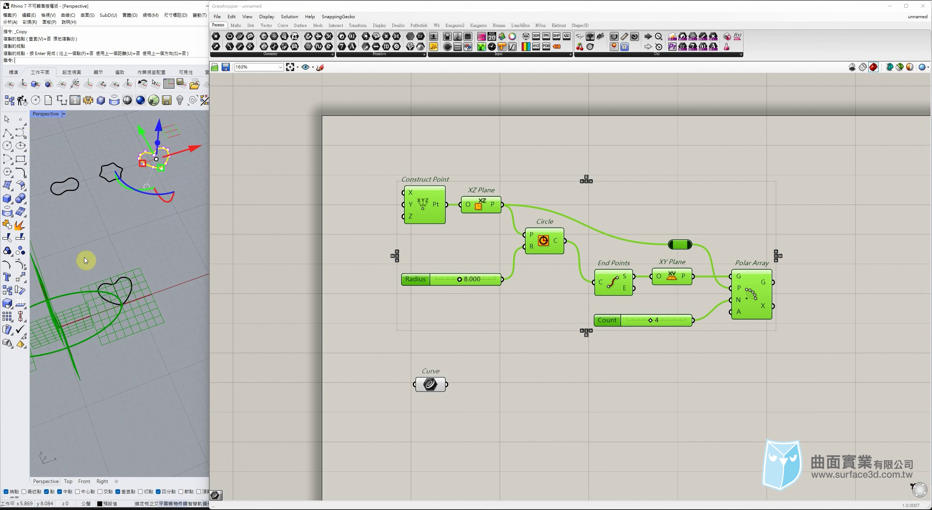
# Rotate the copied heart about on its plane so its tip meets the ring circle, and delete the copy
pyautogui.moveTo(71, 304); pyautogui.dragTo(61, 271)
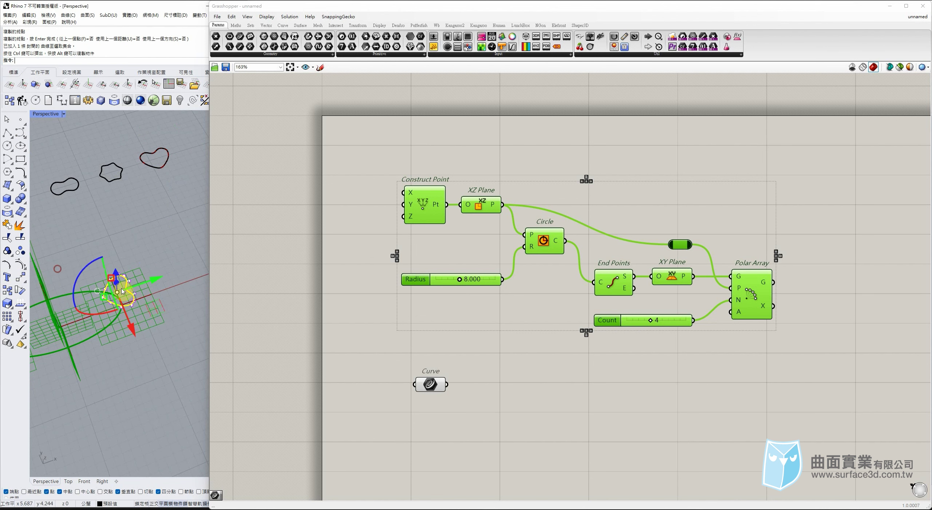
pyautogui.moveTo(155, 310); pyautogui.dragTo(176, 322)
pyautogui.click(162, 378)
pyautogui.click(109, 268)
pyautogui.moveTo(109, 269); pyautogui.dragTo(165, 359)
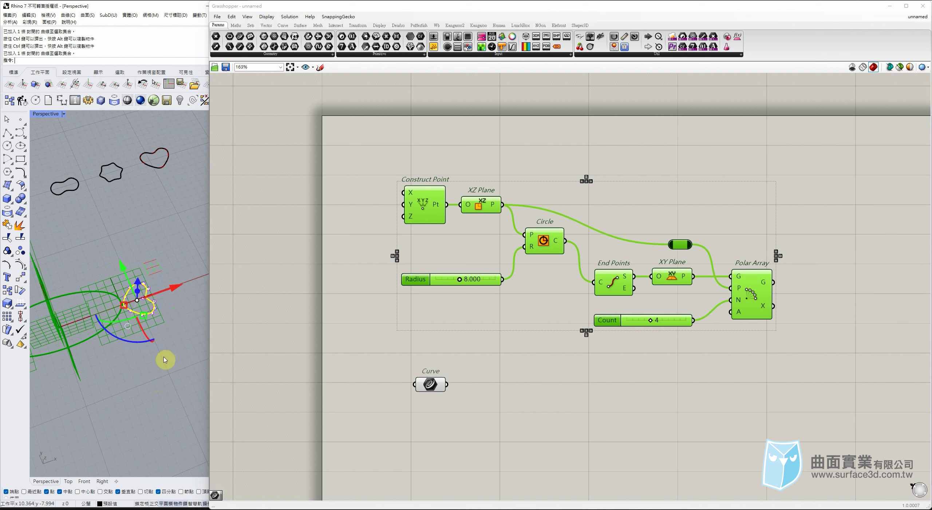
pyautogui.press('Delete')
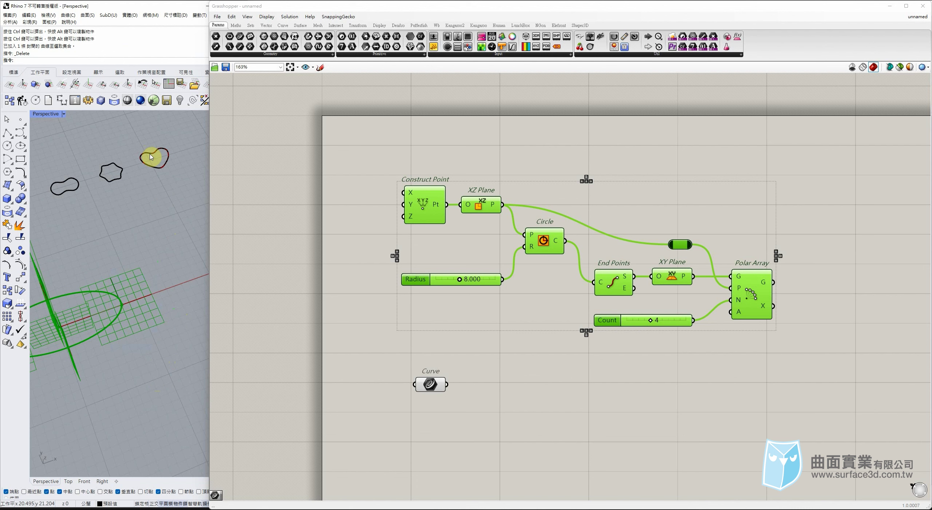
# Shift the Curve parameter slightly down and connect it to a new Bounding Box component
pyautogui.click(152, 158)
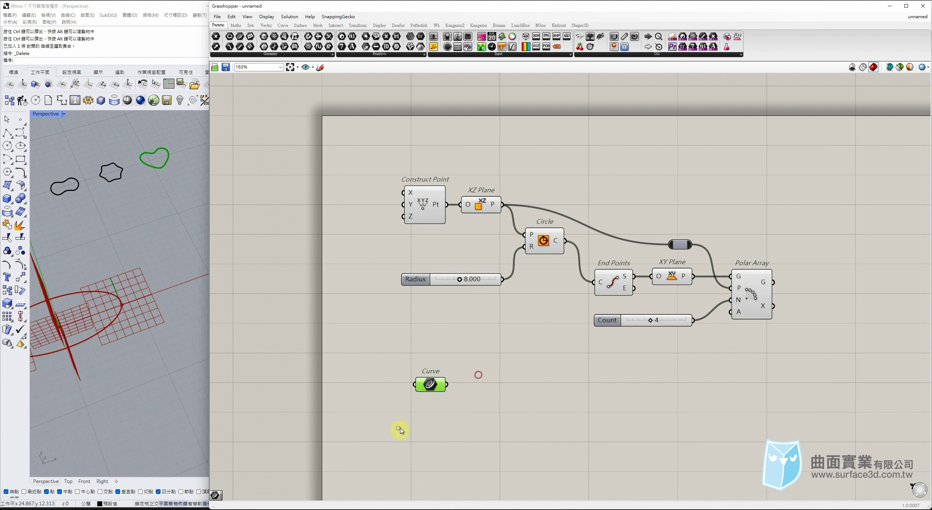
pyautogui.moveTo(437, 386)
pyautogui.mouseDown()
pyautogui.moveTo(412, 392)
pyautogui.moveTo(426, 401)
pyautogui.mouseUp()
pyautogui.click(466, 397)
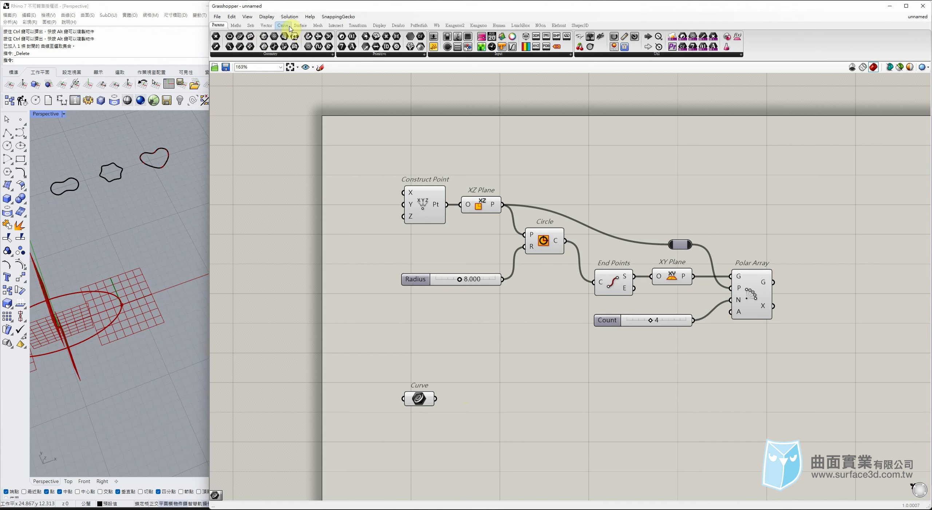
pyautogui.click(301, 26)
pyautogui.click(529, 40)
pyautogui.moveTo(520, 368); pyautogui.dragTo(502, 404)
pyautogui.moveTo(435, 397); pyautogui.dragTo(475, 405)
pyautogui.click(534, 397)
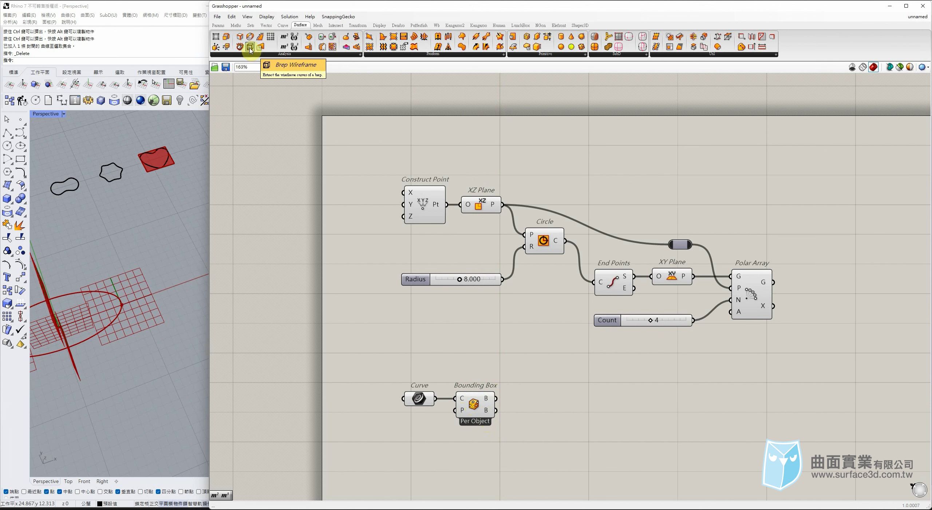
# Connect the bounding box to a new Brep Wireframe component and hide the Bounding Box preview
pyautogui.moveTo(251, 50); pyautogui.dragTo(541, 400)
pyautogui.moveTo(498, 371); pyautogui.dragTo(476, 439)
pyautogui.middleClick(476, 425)
pyautogui.click(499, 403)
pyautogui.click(500, 404)
pyautogui.click(537, 416)
pyautogui.click(615, 421)
pyautogui.moveTo(610, 414); pyautogui.dragTo(577, 389, button='right')
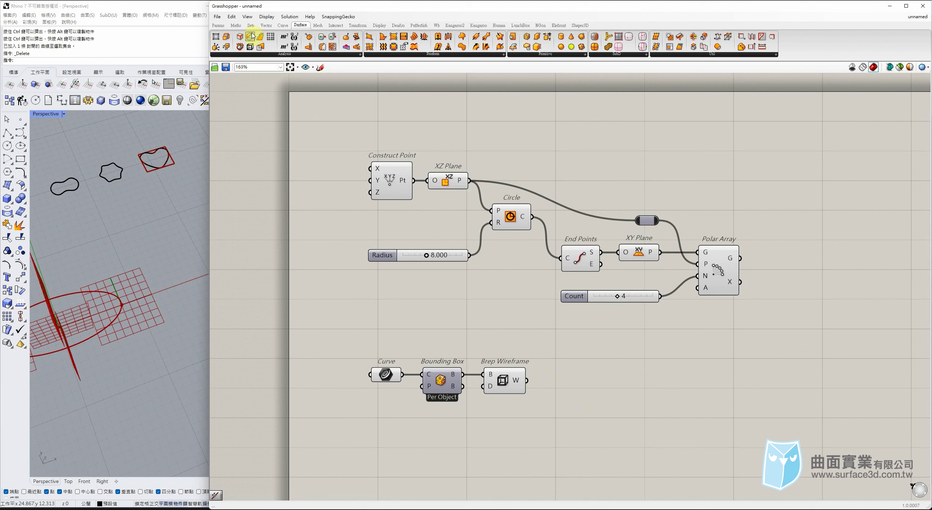
# Add a List Item component and feed it the wireframe curves to pick the heart's lower box edge
pyautogui.scroll(-4, 115, 184)
pyautogui.scroll(12, 162, 158)
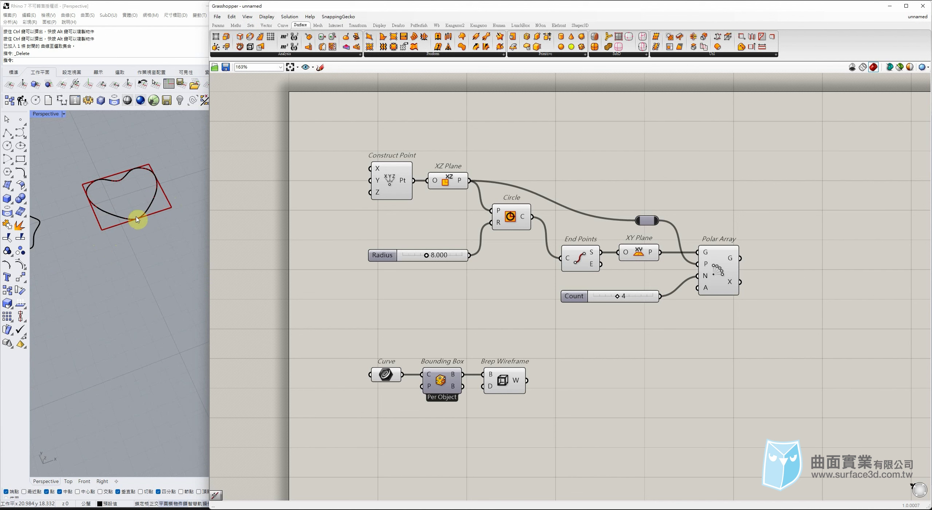
pyautogui.click(253, 26)
pyautogui.moveTo(529, 325); pyautogui.dragTo(577, 394)
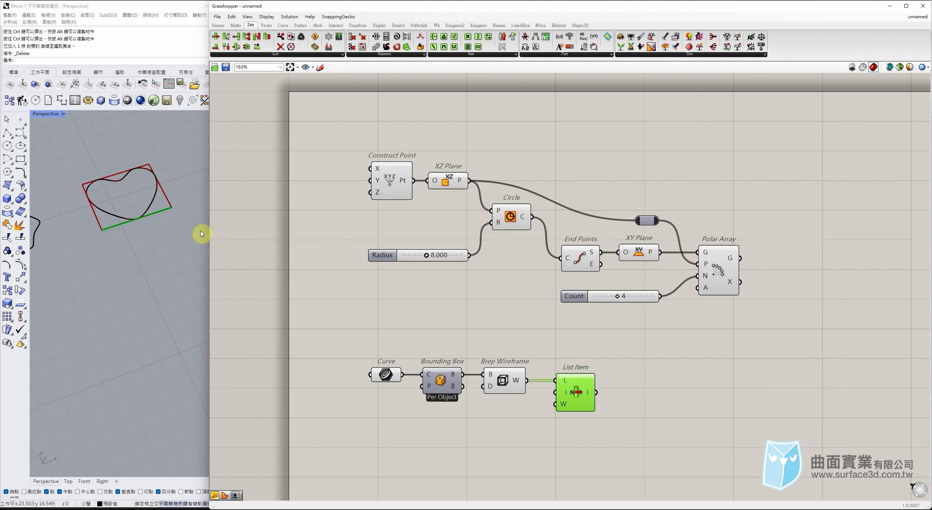
# Add a Curve Middle component and connect the List Item output to it
pyautogui.click(283, 26)
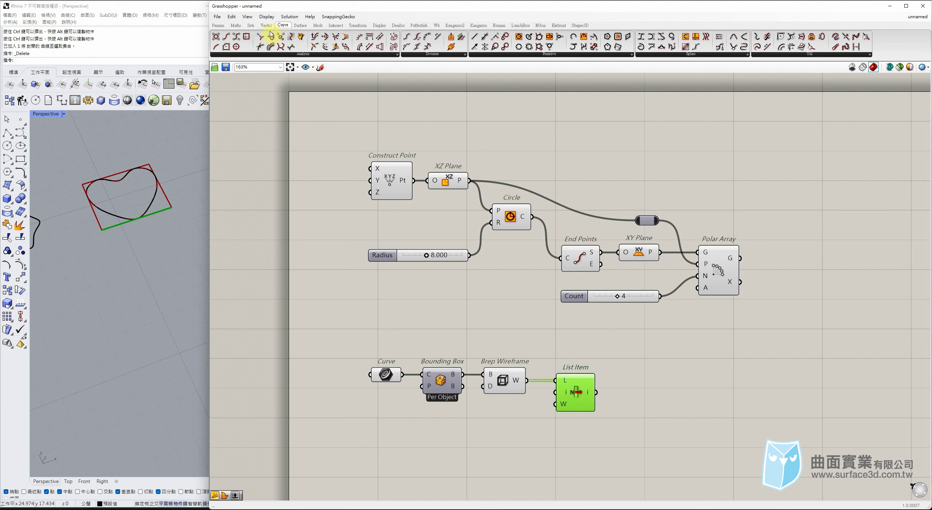
pyautogui.moveTo(215, 48); pyautogui.dragTo(667, 390)
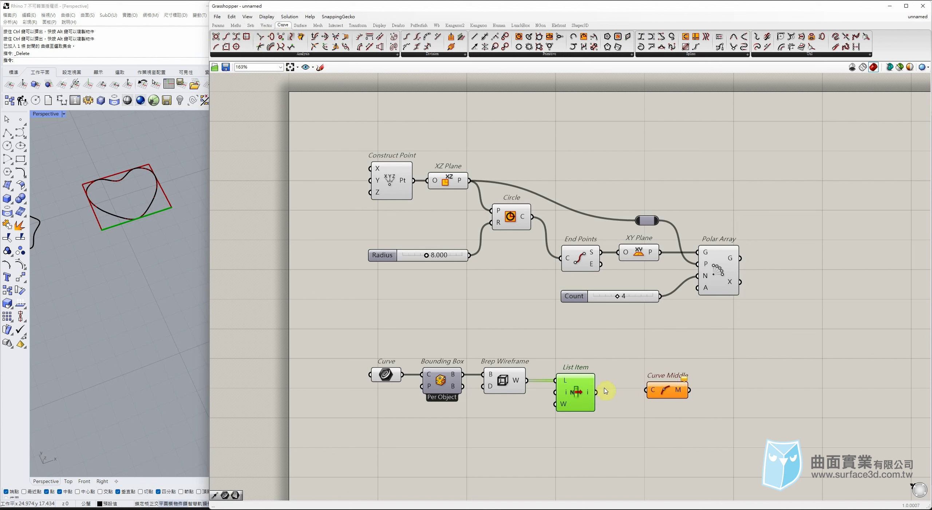
pyautogui.moveTo(597, 392); pyautogui.dragTo(639, 393)
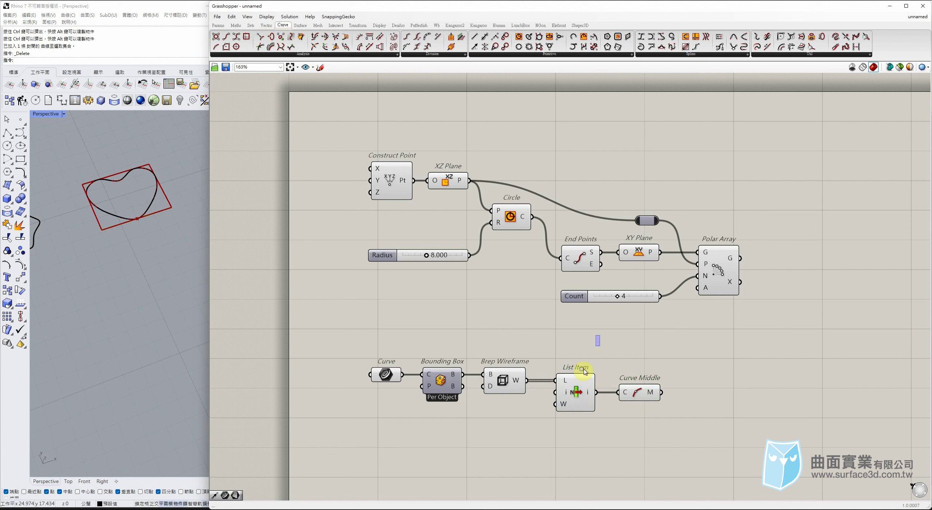
# Hide the previews of the Brep Wireframe and List Item components
pyautogui.moveTo(597, 339); pyautogui.dragTo(506, 443)
pyautogui.middleClick(510, 406)
pyautogui.click(537, 389)
# Move the components from Bounding Box to Curve Middle below the Curve parameter, space them evenly and group them
pyautogui.moveTo(677, 432); pyautogui.dragTo(437, 349)
pyautogui.moveTo(436, 386); pyautogui.dragTo(444, 428)
pyautogui.moveTo(646, 433); pyautogui.dragTo(647, 433)
pyautogui.moveTo(582, 439); pyautogui.dragTo(574, 438)
pyautogui.moveTo(638, 435); pyautogui.dragTo(628, 435)
pyautogui.moveTo(652, 491); pyautogui.dragTo(426, 407)
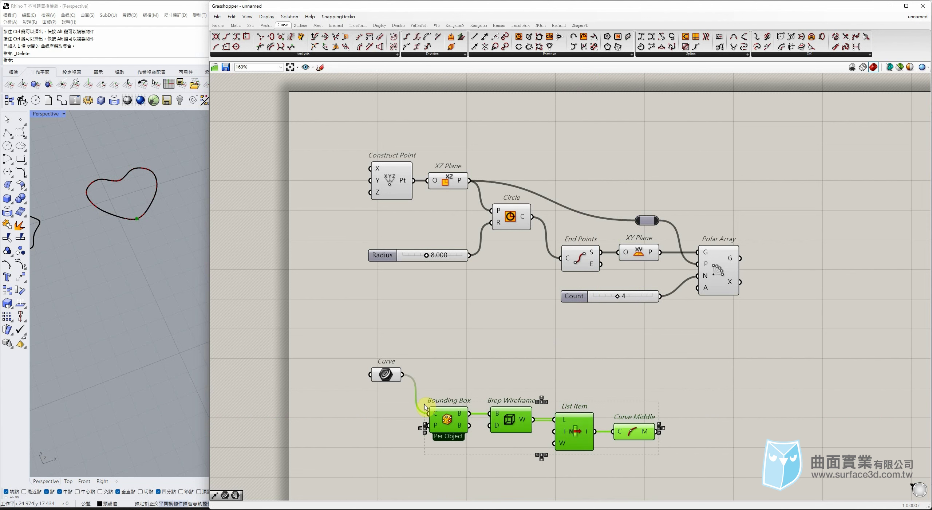
pyautogui.hotkey('ctrl', 'g')
# Name the new component group 斷面起點
pyautogui.click(607, 404)
pyautogui.moveTo(611, 409); pyautogui.dragTo(613, 413)
pyautogui.rightClick(611, 410)
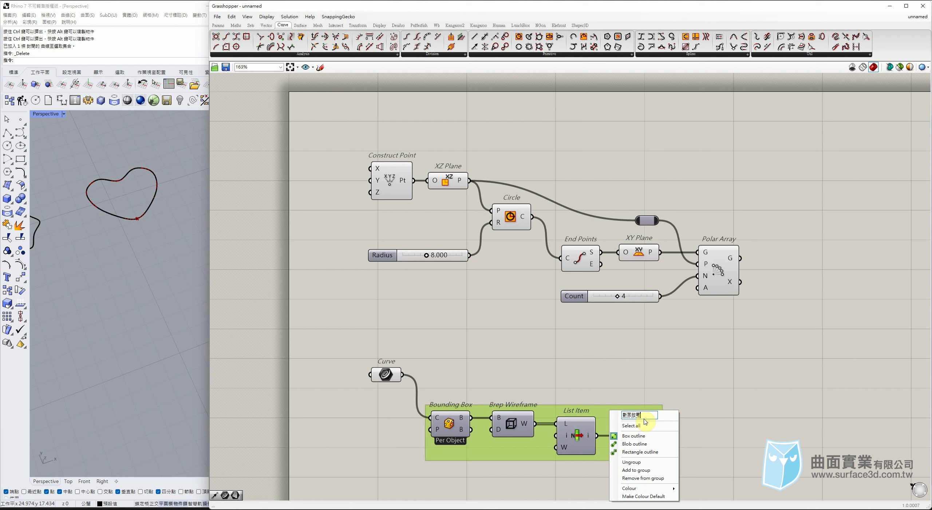
pyautogui.write('斷面起點')
pyautogui.press('Return')
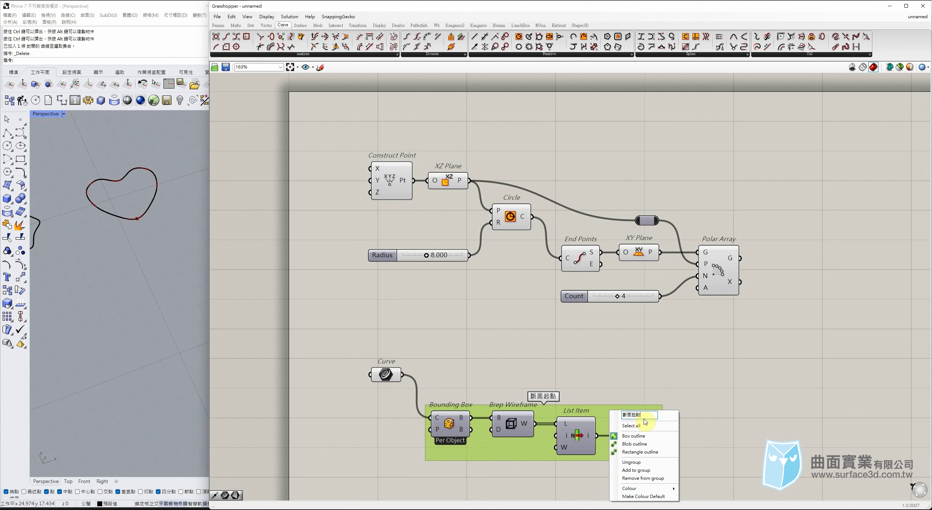
pyautogui.click(682, 398)
# Add an XY Plane component with its origin fed by the Curve Middle point at the heart's lower tip
pyautogui.moveTo(631, 405); pyautogui.dragTo(580, 353, button='right')
pyautogui.click(574, 365)
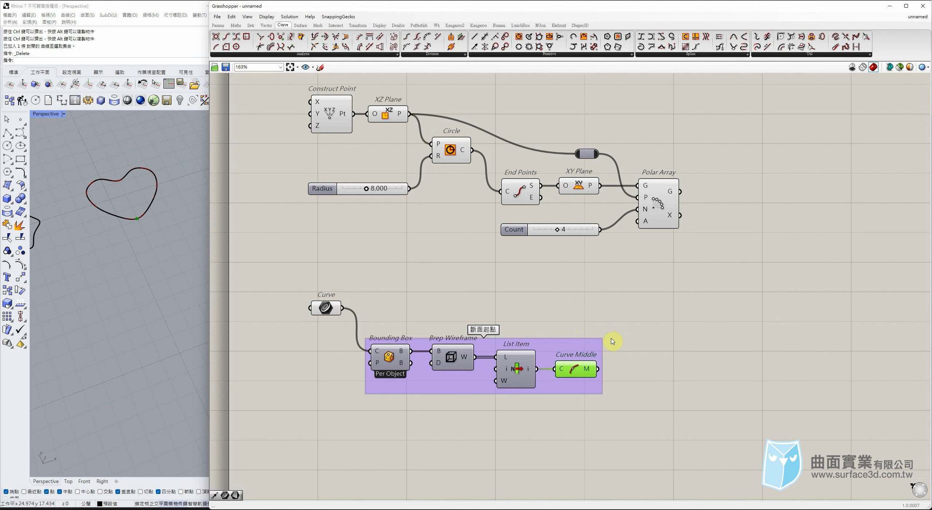
pyautogui.scroll(-4, 131, 235)
pyautogui.moveTo(168, 230); pyautogui.dragTo(135, 262, button='right')
pyautogui.scroll(-4, 143, 233)
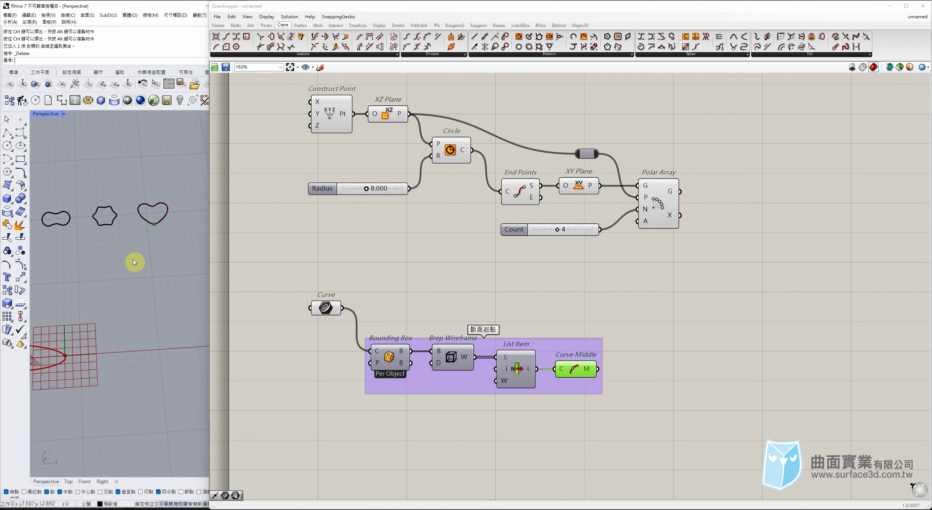
pyautogui.click(266, 25)
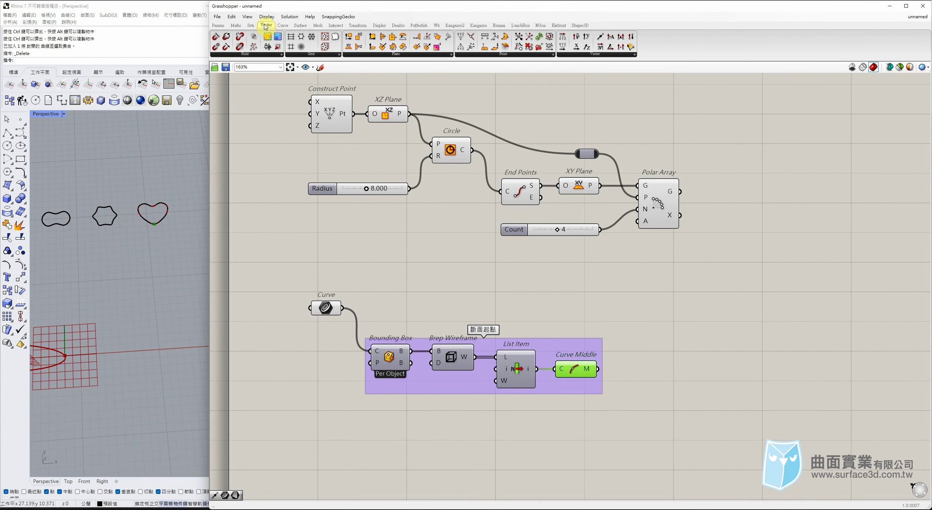
pyautogui.moveTo(693, 319); pyautogui.dragTo(689, 364)
pyautogui.moveTo(602, 374); pyautogui.dragTo(639, 372)
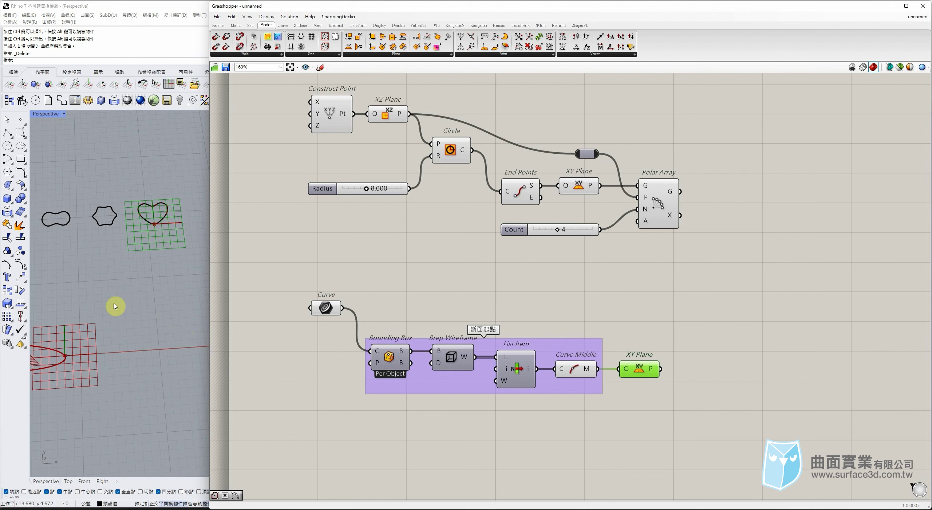
# Try moving and rotating the heart curve together with its plane in Rhino, and undo both changes
pyautogui.moveTo(128, 194); pyautogui.dragTo(180, 263)
pyautogui.moveTo(181, 191); pyautogui.dragTo(93, 318)
pyautogui.hotkey('ctrl', 'z')
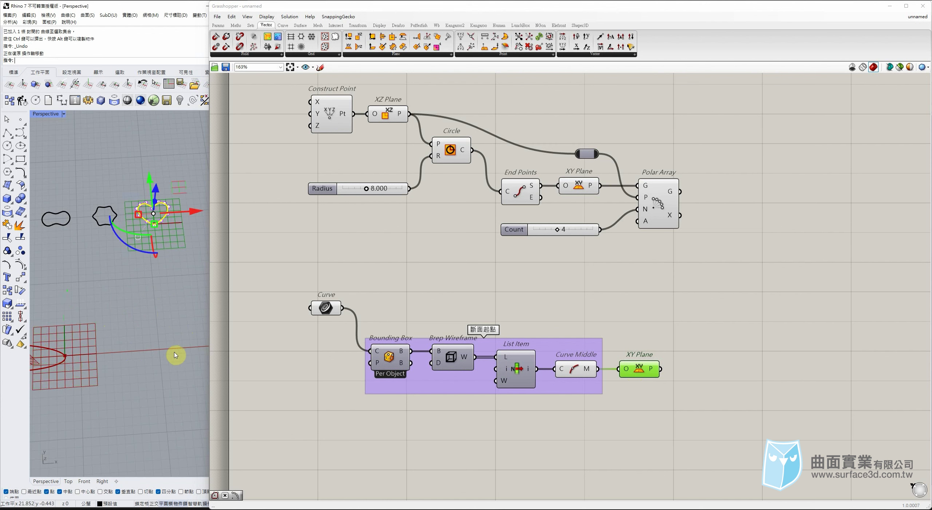
pyautogui.moveTo(136, 249); pyautogui.dragTo(121, 229)
pyautogui.click(163, 334)
pyautogui.hotkey('ctrl', 'z')
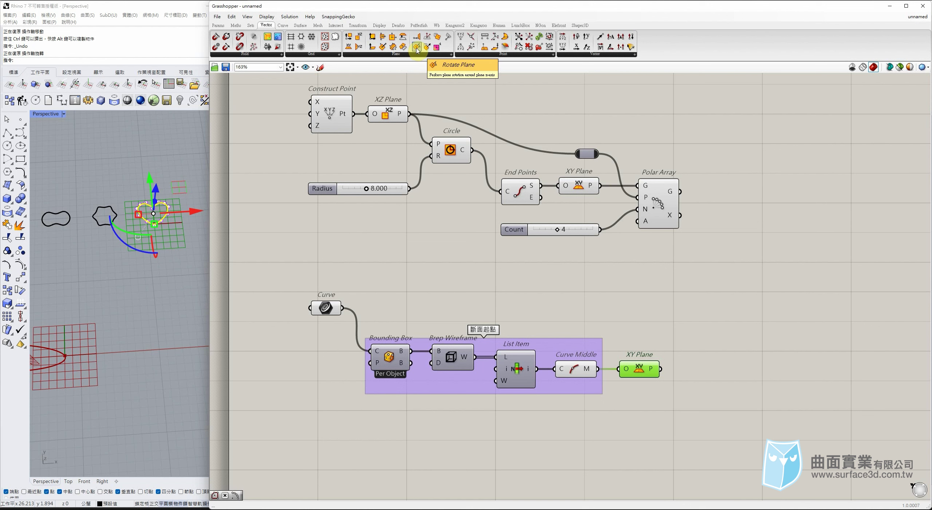
# Connect the XY Plane to a new Rotate Plane component and set its angle input to degrees
pyautogui.moveTo(418, 50); pyautogui.dragTo(718, 376)
pyautogui.click(715, 376)
pyautogui.click(681, 412)
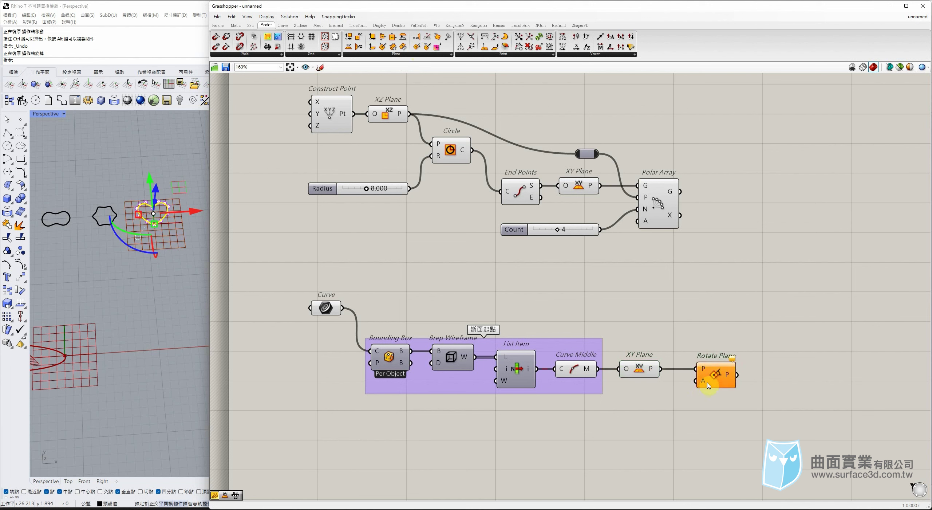
pyautogui.rightClick(706, 382)
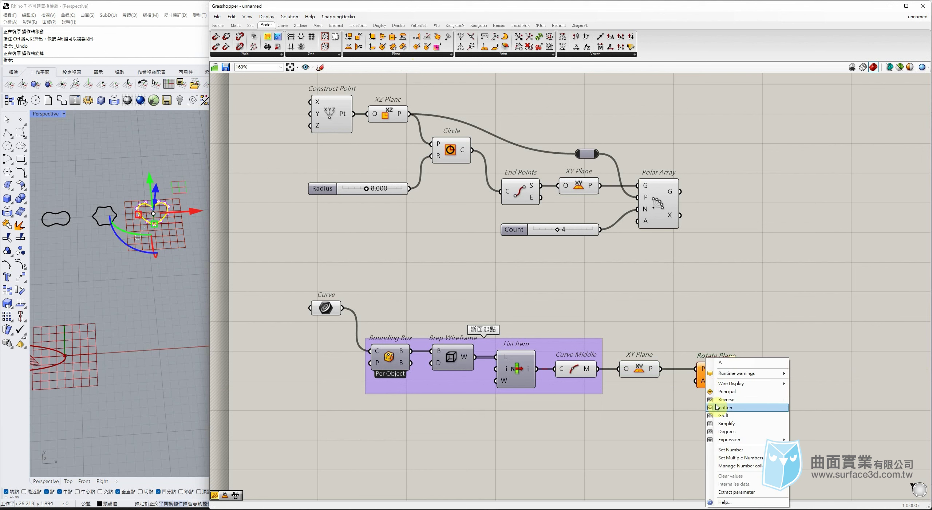
pyautogui.click(725, 432)
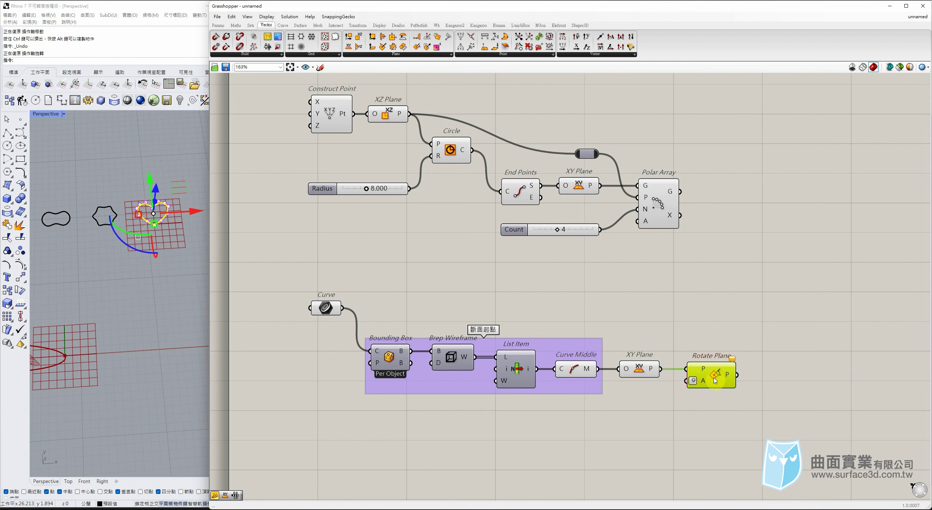
# Add a panel containing 90 below the XY Plane and connect it to the Rotate Plane's angle input
pyautogui.doubleClick(635, 407)
pyautogui.write('"90')
pyautogui.press('Return')
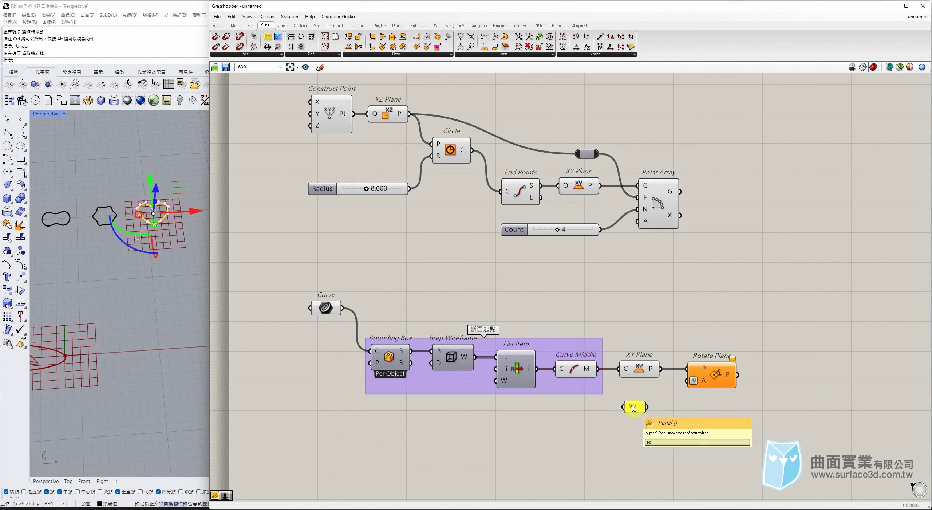
pyautogui.moveTo(642, 411); pyautogui.dragTo(654, 411)
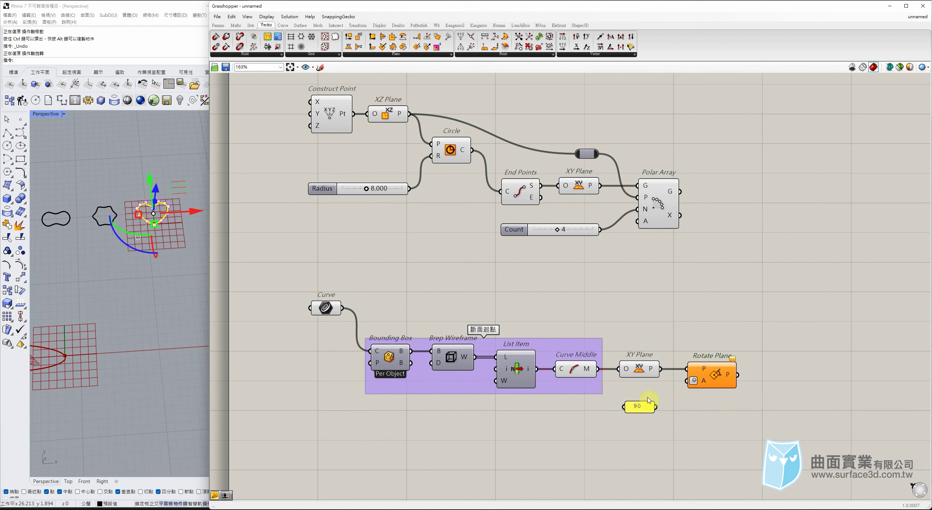
pyautogui.moveTo(685, 383); pyautogui.dragTo(687, 381)
# Compare the rotated base plane at the heart curve with the Polar Array planes around the rail circle in the viewport
pyautogui.moveTo(767, 338); pyautogui.dragTo(722, 424)
pyautogui.click(728, 440)
pyautogui.click(714, 372)
pyautogui.moveTo(749, 337); pyautogui.dragTo(601, 438)
pyautogui.click(772, 362)
pyautogui.moveTo(777, 323); pyautogui.dragTo(758, 325, button='right')
pyautogui.moveTo(686, 143); pyautogui.dragTo(641, 258)
pyautogui.scroll(-2, 642, 257)
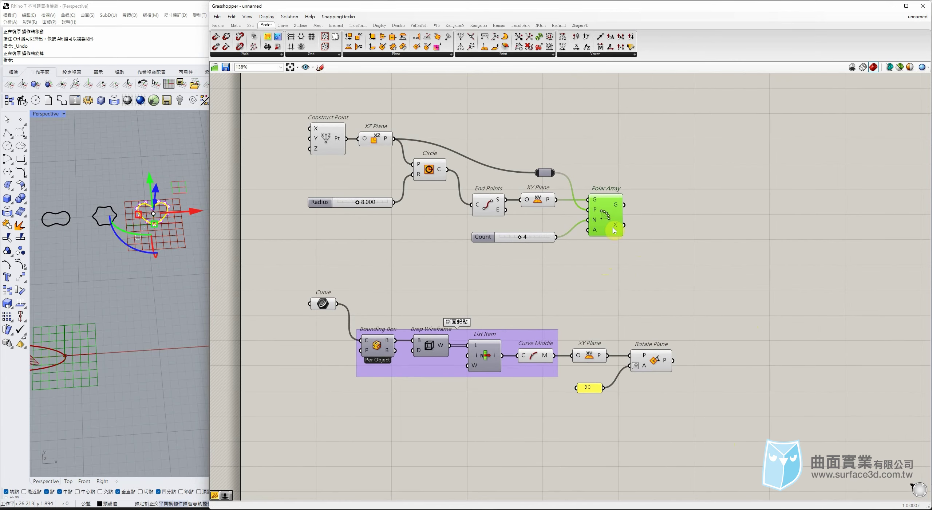
pyautogui.click(660, 253)
pyautogui.scroll(-4, 125, 326)
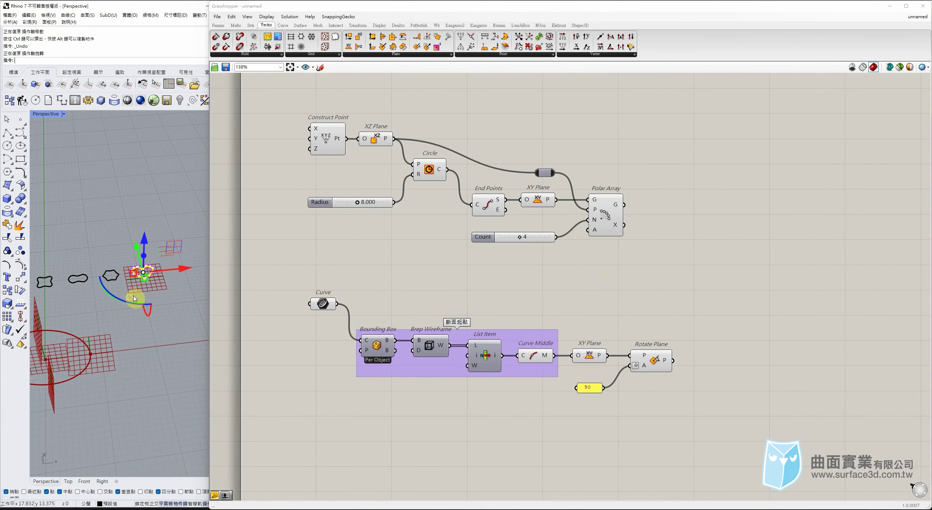
pyautogui.click(130, 329)
pyautogui.moveTo(130, 329); pyautogui.dragTo(109, 325, button='right')
pyautogui.click(133, 267)
pyautogui.scroll(-3, 119, 339)
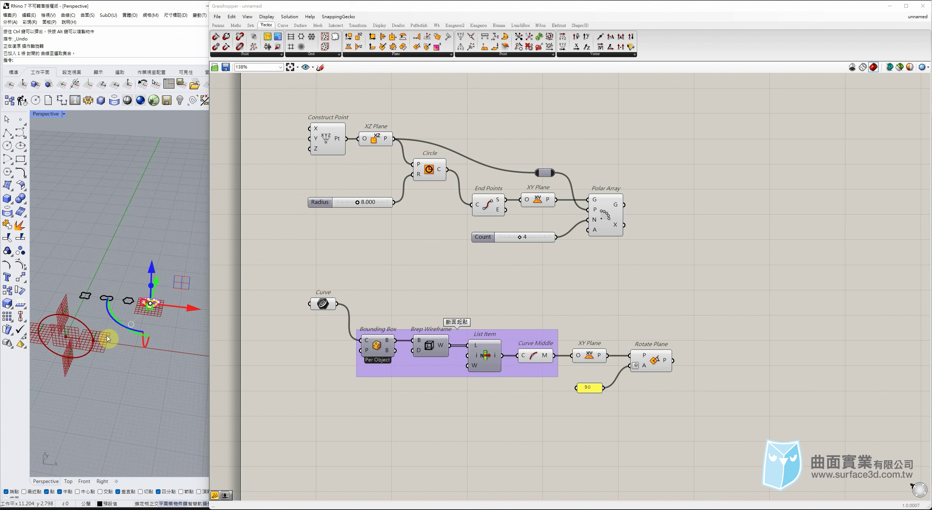
# Hide the previews of the rail and array components, keeping only the Circle and Polar Array shown
pyautogui.moveTo(651, 290); pyautogui.dragTo(280, 112)
pyautogui.middleClick(421, 148)
pyautogui.click(445, 125)
pyautogui.moveTo(439, 121); pyautogui.dragTo(431, 186)
pyautogui.middleClick(440, 175)
pyautogui.click(455, 154)
pyautogui.click(612, 219)
pyautogui.middleClick(616, 215)
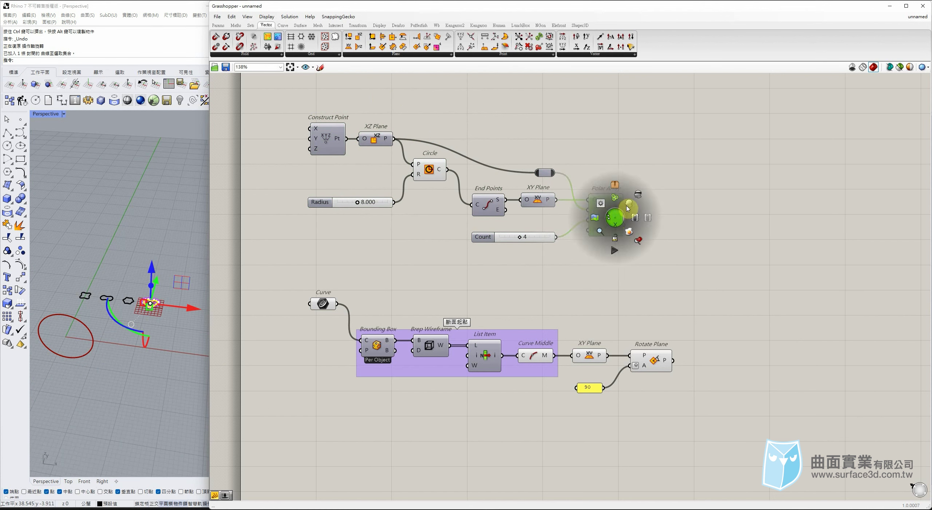
pyautogui.click(632, 194)
pyautogui.click(675, 238)
pyautogui.moveTo(161, 341); pyautogui.dragTo(152, 389, button='right')
pyautogui.click(151, 389)
pyautogui.moveTo(126, 276); pyautogui.dragTo(168, 303, button='right')
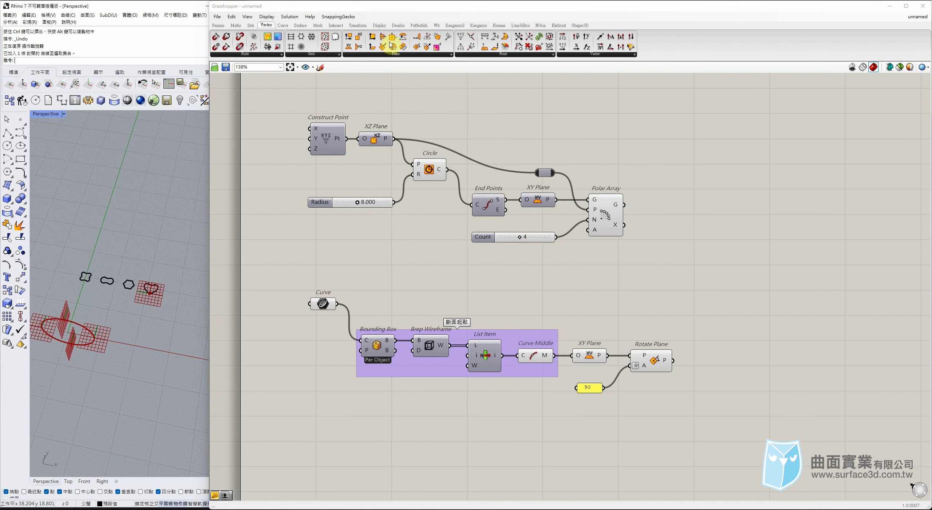
# Add an Orient component and connect the referenced section Curve to its geometry input
pyautogui.click(358, 25)
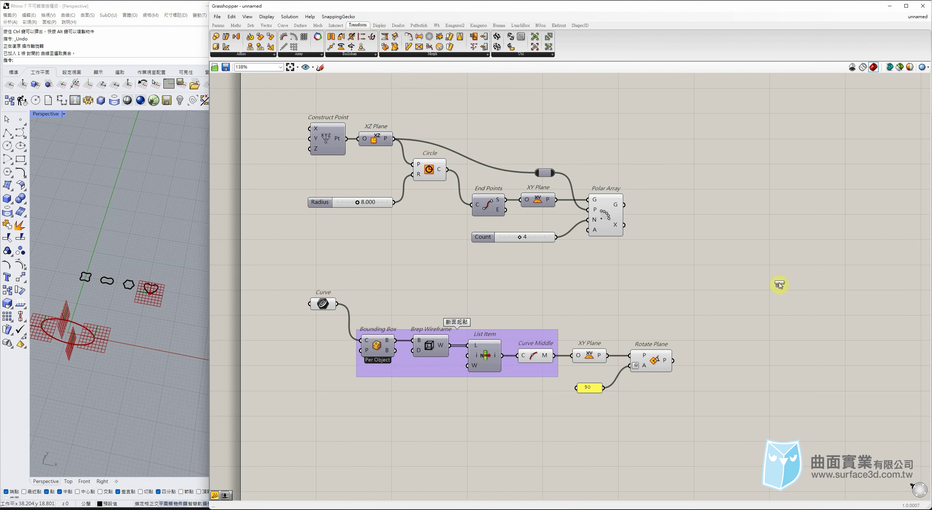
pyautogui.moveTo(779, 285); pyautogui.dragTo(809, 279)
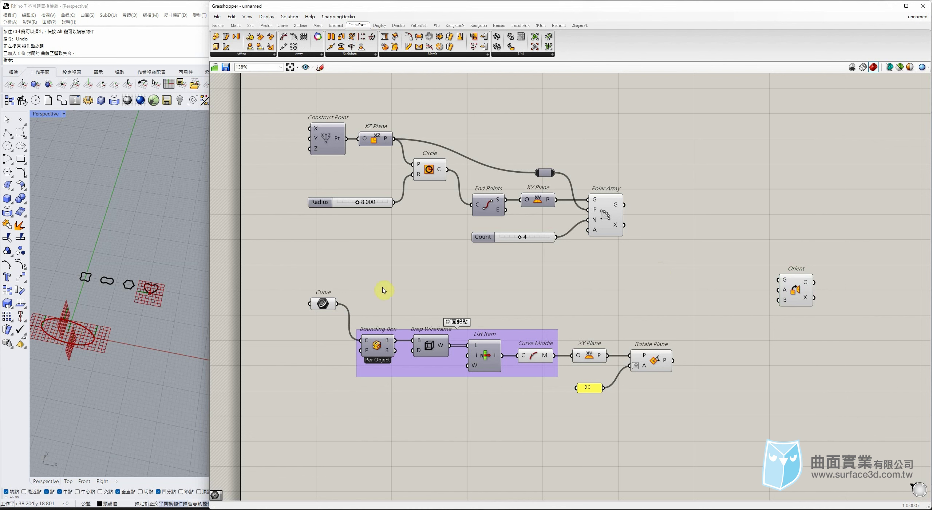
pyautogui.moveTo(338, 307); pyautogui.dragTo(798, 316)
pyautogui.click(679, 373)
pyautogui.click(659, 363)
pyautogui.moveTo(661, 362)
pyautogui.mouseDown()
pyautogui.moveTo(683, 362)
pyautogui.moveTo(657, 362)
pyautogui.mouseUp()
pyautogui.click(675, 335)
# Hide the previews of the Curve Middle, XY Plane and Rotate Plane components in the section chain
pyautogui.moveTo(627, 330); pyautogui.dragTo(525, 432)
pyautogui.middleClick(556, 376)
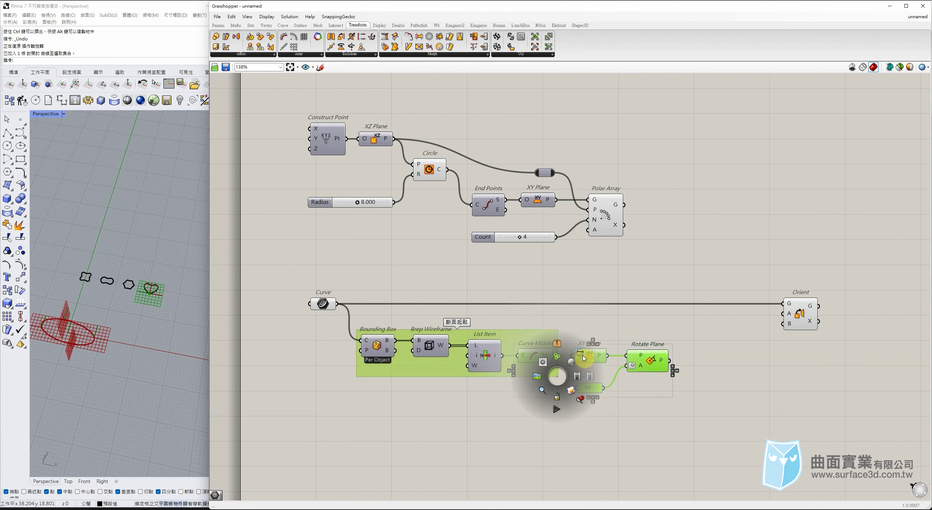
pyautogui.click(583, 359)
pyautogui.click(685, 322)
# Connect Rotate Plane as the Orient's source plane and the Polar Array geometry as its target planes
pyautogui.moveTo(670, 360); pyautogui.dragTo(624, 204)
pyautogui.moveTo(121, 333)
pyautogui.mouseDown(button='right')
pyautogui.moveTo(83, 264)
pyautogui.moveTo(84, 312)
pyautogui.moveTo(109, 346)
pyautogui.mouseUp(button='right')
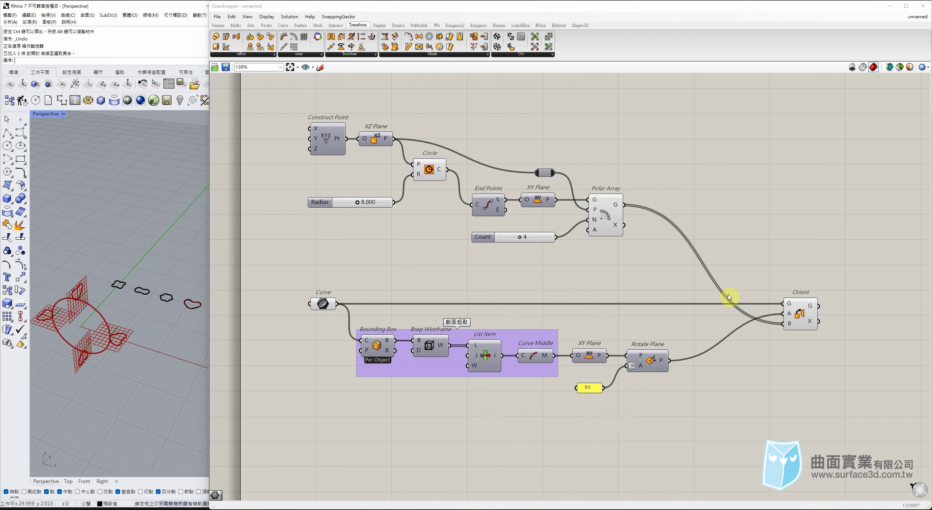
# Move the whole section-curve chain, including Orient, closer to the rail and array components
pyautogui.moveTo(730, 297); pyautogui.dragTo(751, 251, button='right')
pyautogui.moveTo(808, 271); pyautogui.dragTo(268, 399)
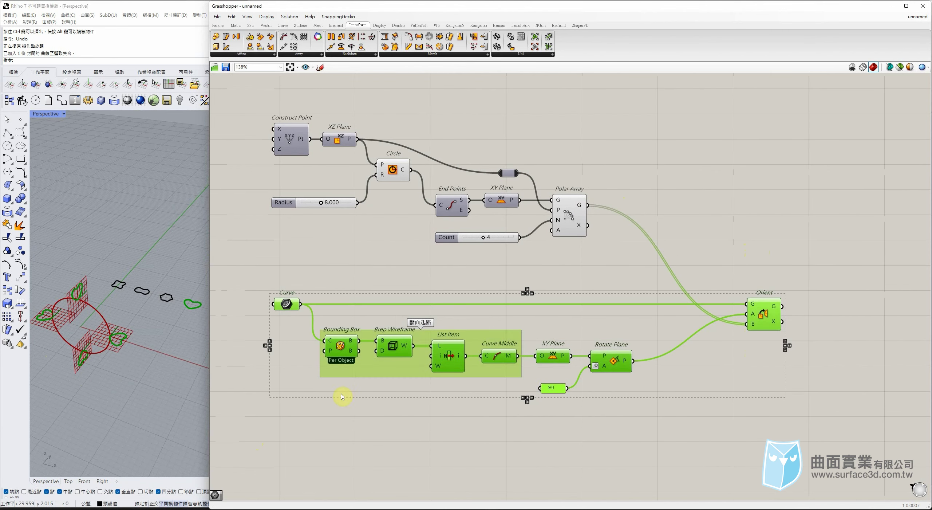
pyautogui.moveTo(492, 337); pyautogui.dragTo(479, 309)
pyautogui.click(770, 204)
pyautogui.moveTo(771, 204); pyautogui.dragTo(723, 226, button='right')
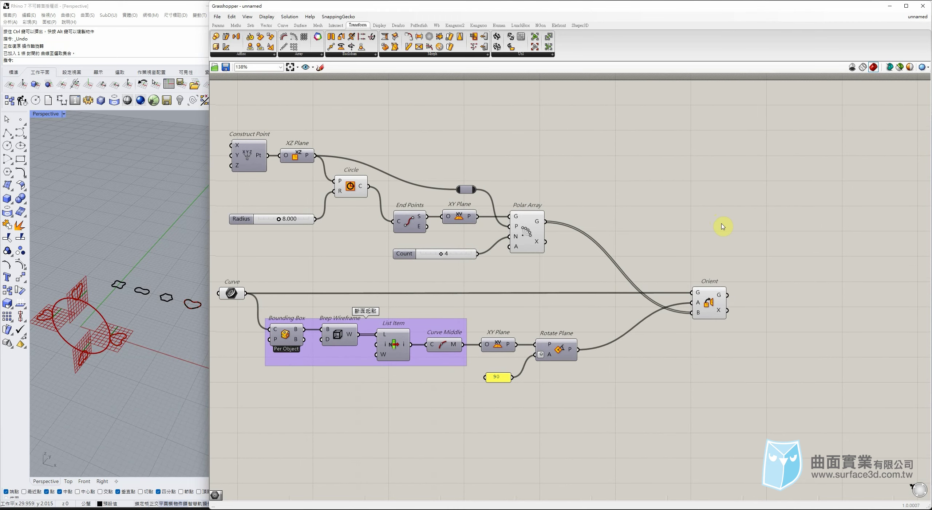
pyautogui.click(724, 302)
pyautogui.moveTo(720, 298)
pyautogui.mouseDown()
pyautogui.moveTo(697, 297)
pyautogui.moveTo(721, 299)
pyautogui.mouseUp()
pyautogui.click(559, 208)
pyautogui.moveTo(557, 209); pyautogui.dragTo(563, 223, button='right')
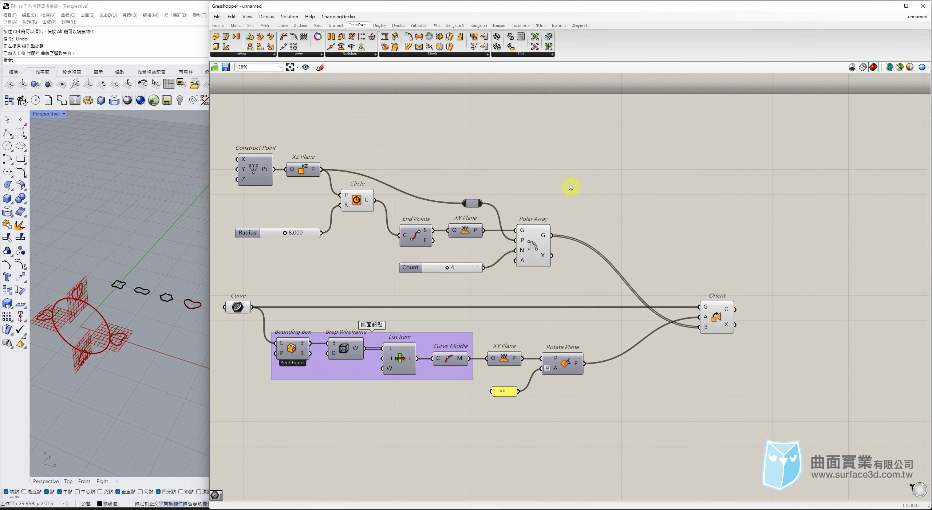
# Add a Sweep1 component and connect the Circle to its rail input
pyautogui.click(297, 26)
pyautogui.moveTo(478, 51); pyautogui.dragTo(806, 188)
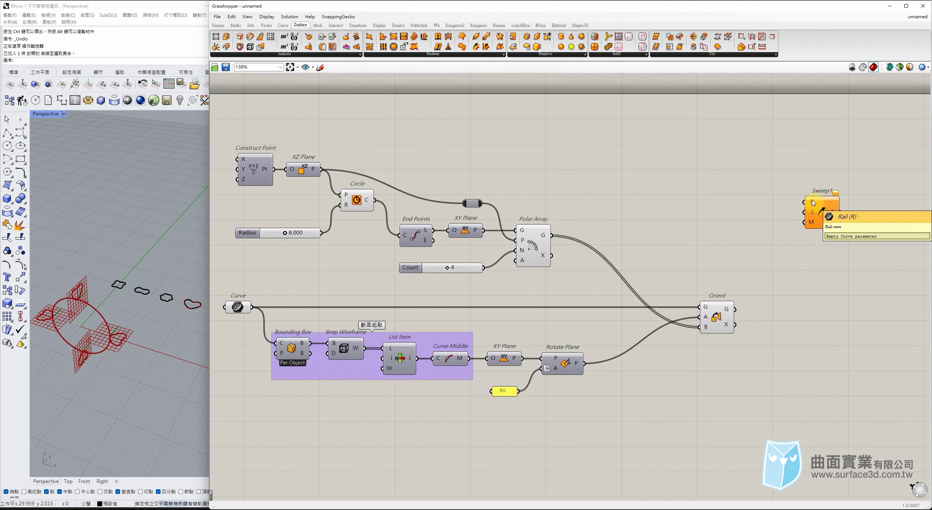
pyautogui.click(367, 200)
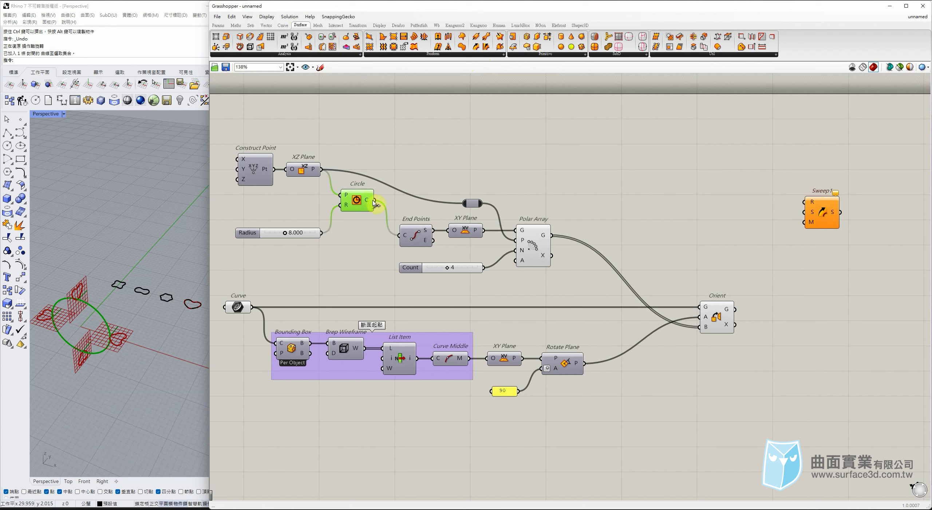
pyautogui.moveTo(381, 203); pyautogui.dragTo(804, 202)
# Route the Circle-to-Sweep1 wire through two relays and tidy the positions of the relays and Sweep1
pyautogui.moveTo(739, 207); pyautogui.dragTo(745, 186)
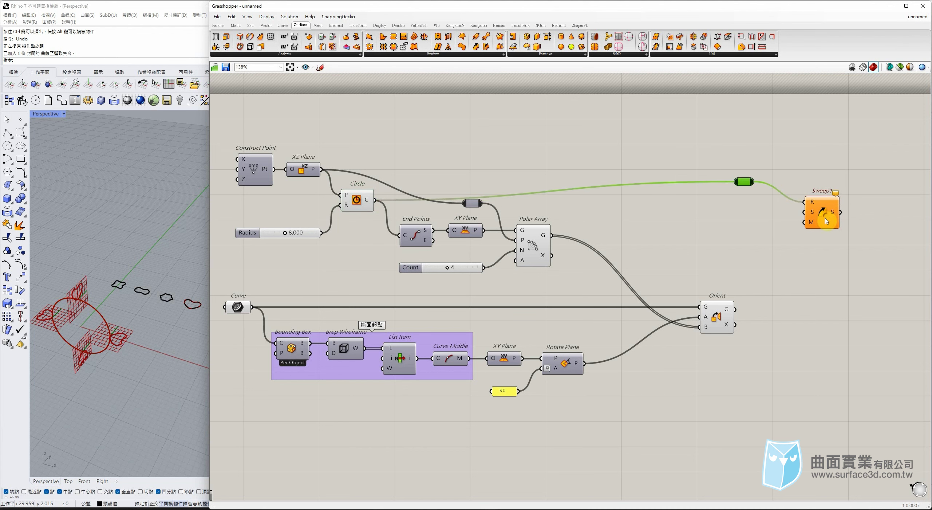
pyautogui.moveTo(823, 215); pyautogui.dragTo(832, 255)
pyautogui.click(749, 186)
pyautogui.moveTo(748, 186); pyautogui.dragTo(754, 249)
pyautogui.moveTo(472, 204); pyautogui.dragTo(469, 172)
pyautogui.click(644, 203)
pyautogui.moveTo(751, 214); pyautogui.dragTo(742, 252)
pyautogui.click(593, 230)
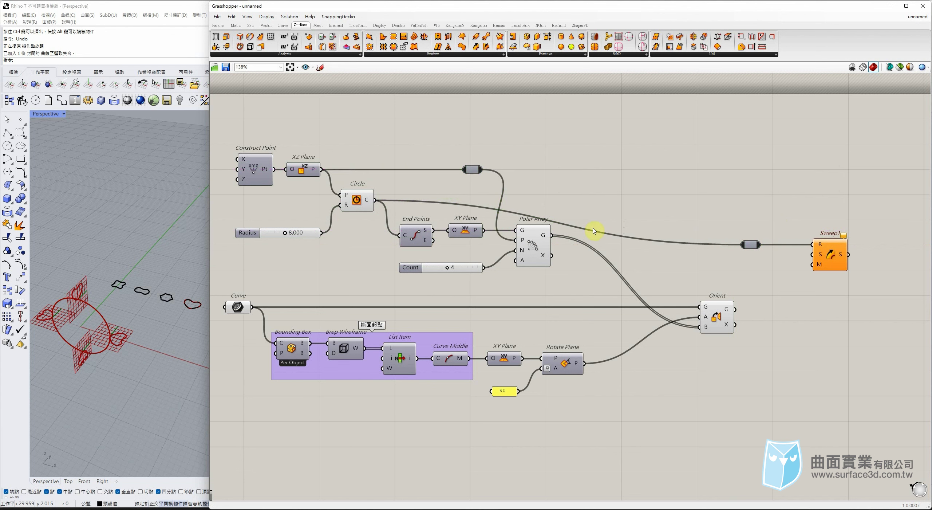
pyautogui.doubleClick(592, 232)
pyautogui.moveTo(592, 232); pyautogui.dragTo(587, 200)
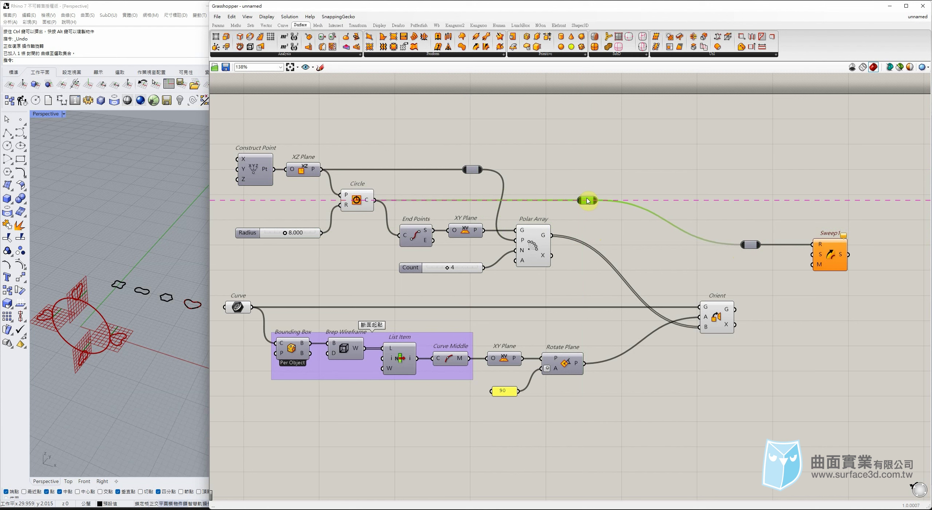
# Connect the oriented curves to Sweep1's section input and inspect the swept ring
pyautogui.click(819, 269)
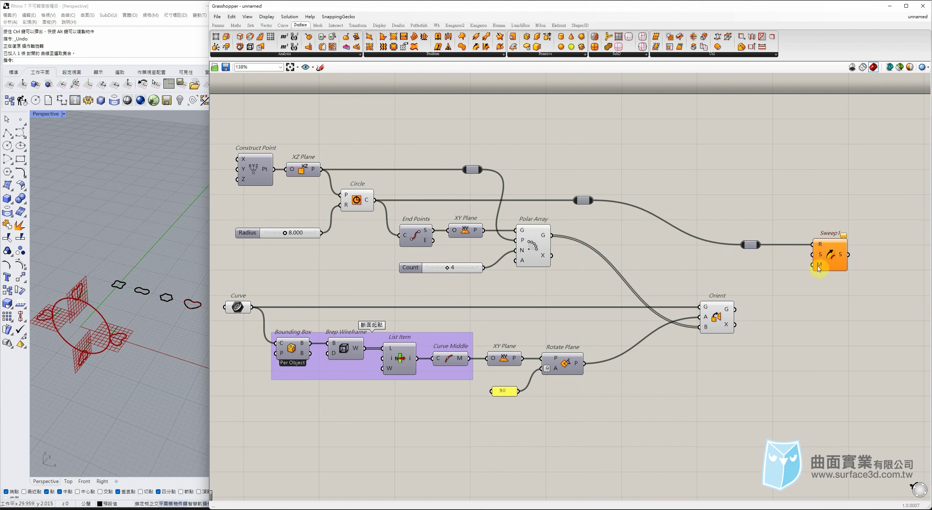
pyautogui.moveTo(822, 258); pyautogui.dragTo(735, 310)
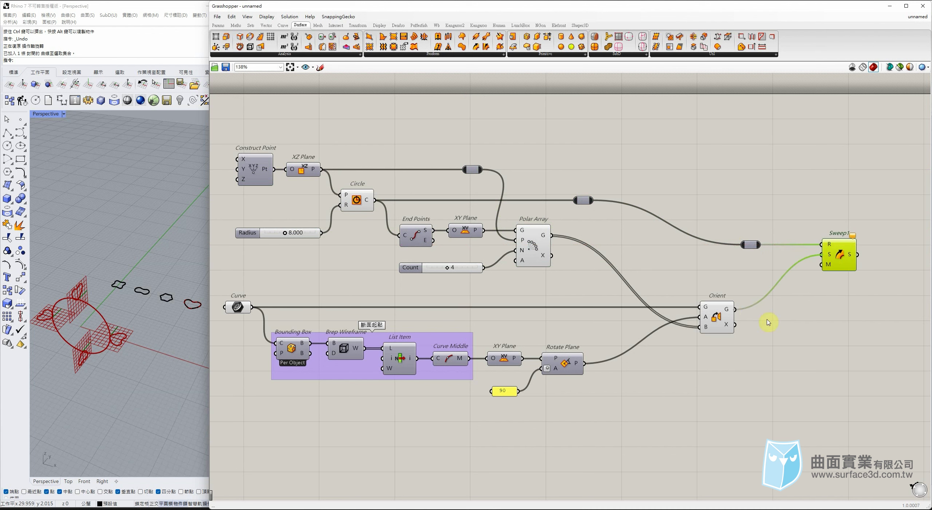
pyautogui.moveTo(169, 320); pyautogui.dragTo(153, 292, button='right')
pyautogui.scroll(4, 98, 304)
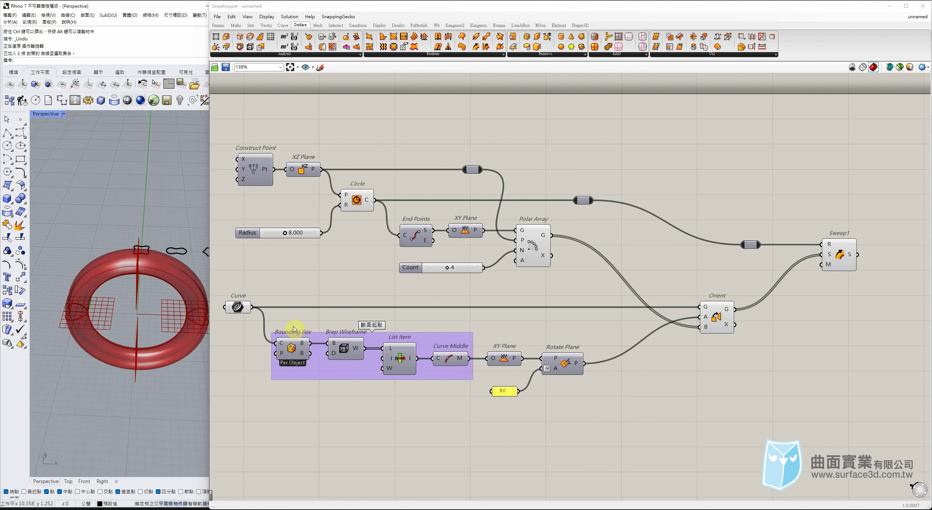
# Test the ring with the Radius slider at 9.734 and leave it at 8.433
pyautogui.moveTo(286, 234)
pyautogui.mouseDown()
pyautogui.moveTo(307, 235)
pyautogui.moveTo(281, 237)
pyautogui.moveTo(306, 236)
pyautogui.moveTo(290, 239)
pyautogui.mouseUp()
pyautogui.moveTo(152, 259); pyautogui.dragTo(146, 284, button='right')
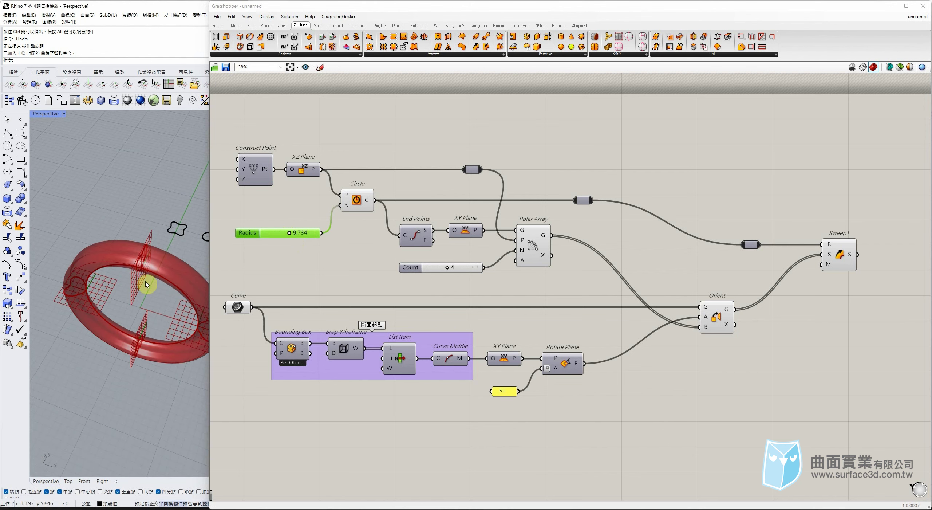
pyautogui.moveTo(285, 235); pyautogui.dragTo(287, 234)
pyautogui.moveTo(119, 241); pyautogui.dragTo(150, 265, button='right')
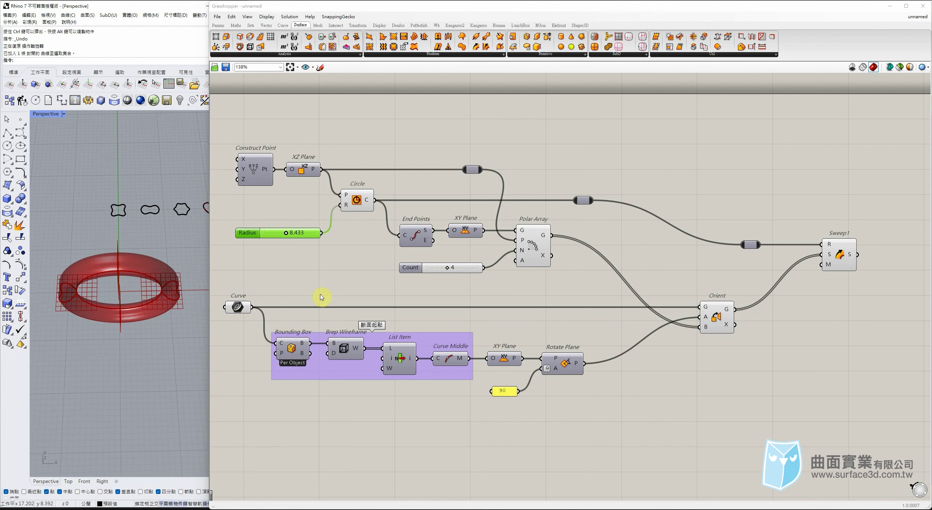
# Reference the peanut-shaped curve in the Curve parameter instead of the heart and inspect the resulting ring
pyautogui.moveTo(327, 298); pyautogui.dragTo(355, 296, button='right')
pyautogui.scroll(-6, 94, 235)
pyautogui.scroll(4, 123, 224)
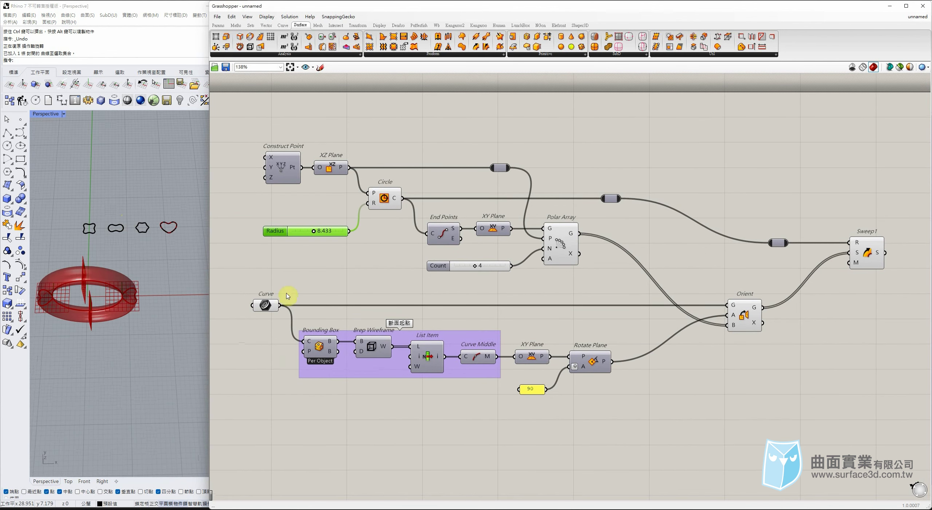
pyautogui.rightClick(265, 308)
pyautogui.click(295, 405)
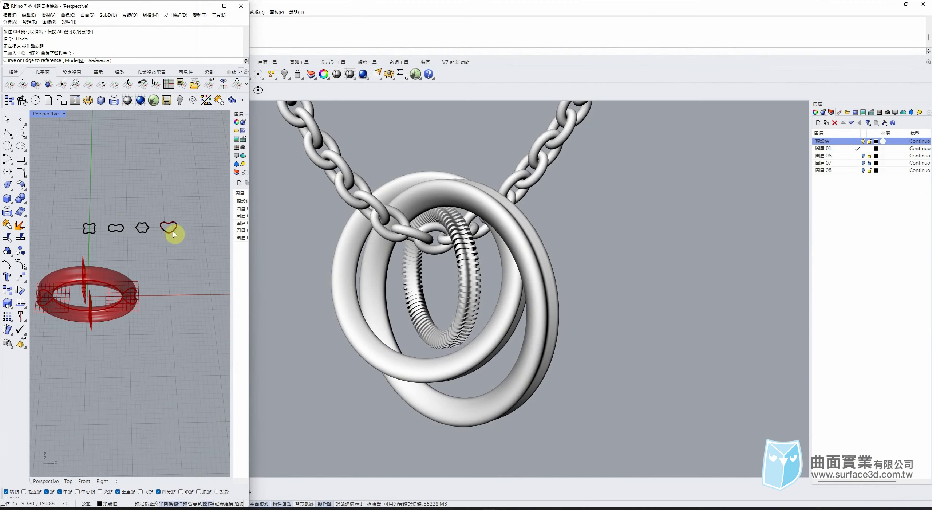
pyautogui.click(119, 233)
pyautogui.moveTo(36, 281); pyautogui.dragTo(87, 231, button='right')
pyautogui.scroll(11, 125, 337)
pyautogui.moveTo(125, 299)
pyautogui.mouseDown(button='right')
pyautogui.moveTo(133, 322)
pyautogui.moveTo(136, 311)
pyautogui.mouseUp(button='right')
pyautogui.scroll(-3, 121, 276)
pyautogui.scroll(-3, 117, 256)
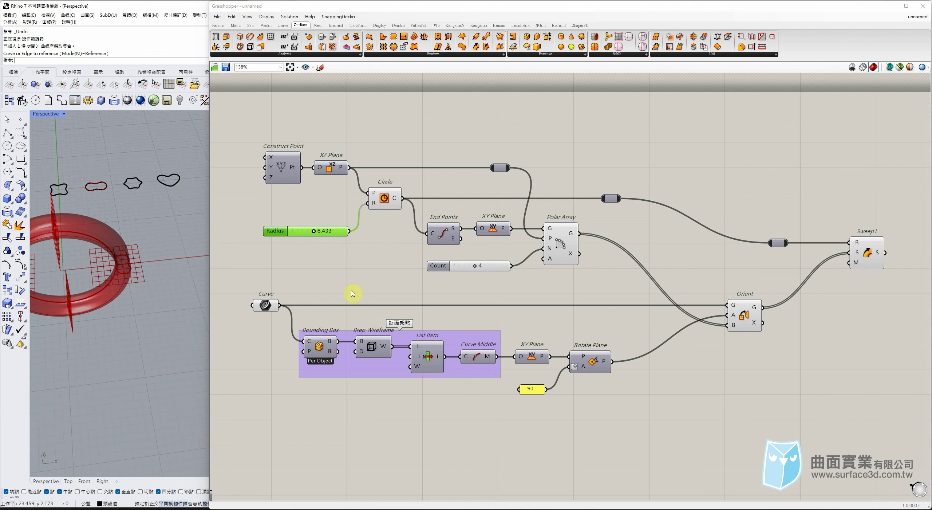
# Turn on the List Item's preview and inspect the bounding-box edge beneath the peanut-shaped curve
pyautogui.click(528, 337)
pyautogui.click(424, 352)
pyautogui.middleClick(424, 351)
pyautogui.scroll(4, 103, 186)
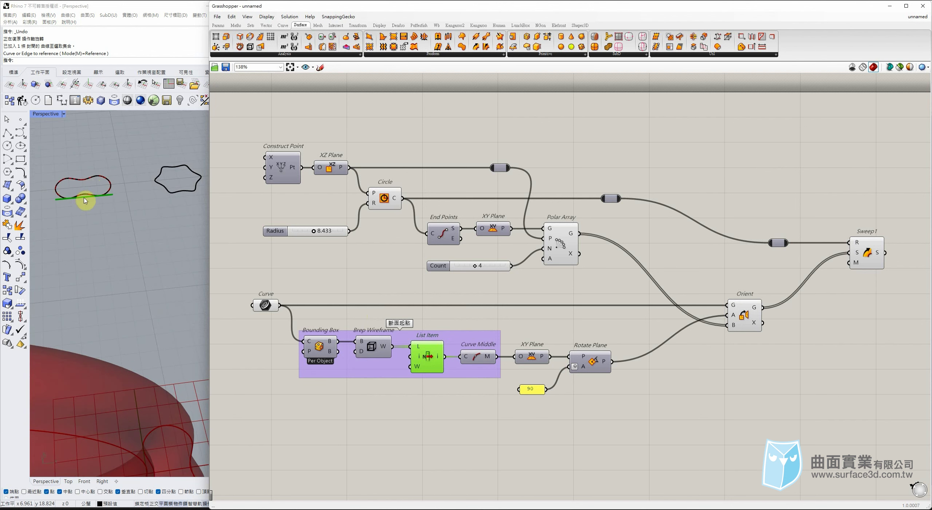
pyautogui.scroll(-4, 84, 201)
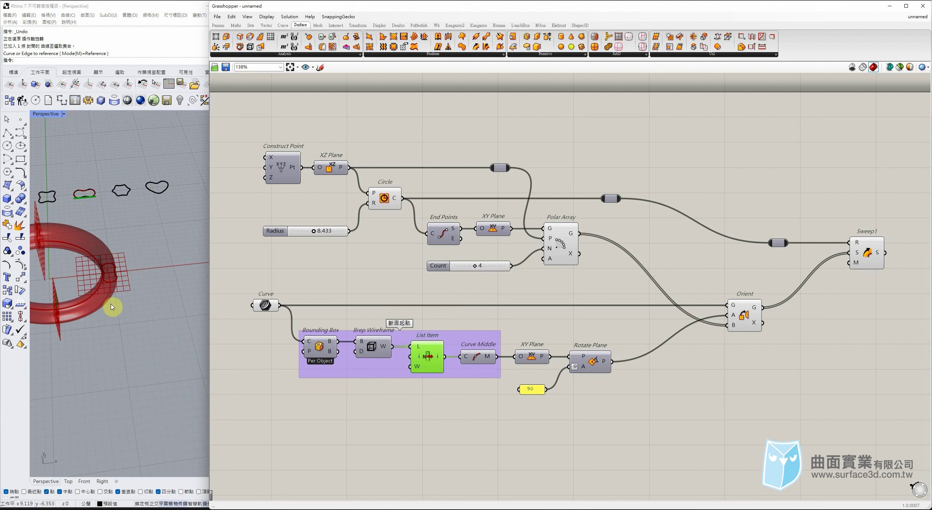
pyautogui.scroll(-2, 91, 281)
pyautogui.moveTo(85, 273); pyautogui.dragTo(119, 291, button='right')
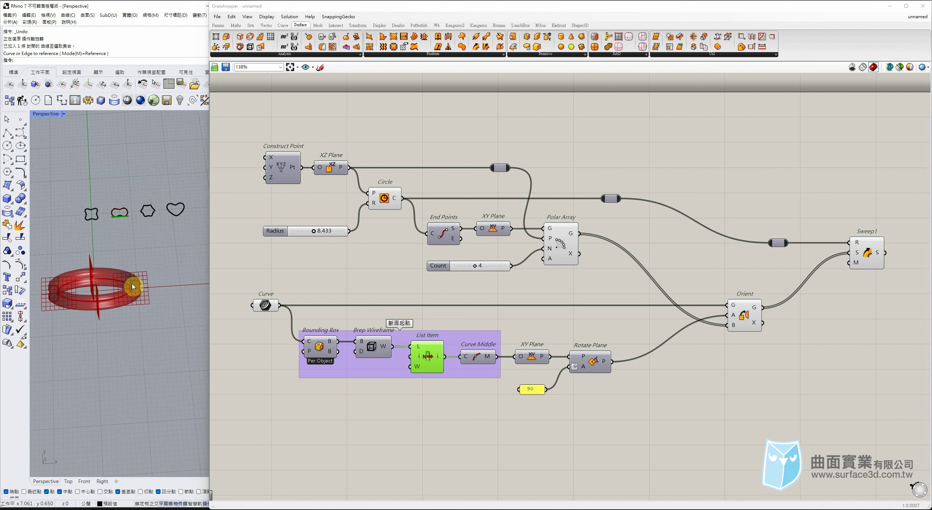
# Try scaling the peanut-shaped curve directly in Rhino and undo the change
pyautogui.click(124, 212)
pyautogui.click(117, 214)
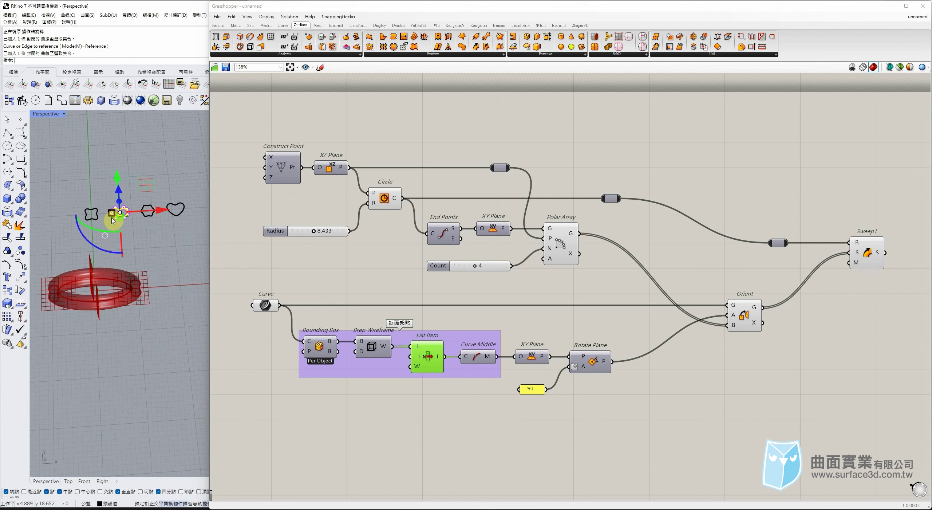
pyautogui.moveTo(109, 214); pyautogui.dragTo(109, 226)
pyautogui.hotkey('ctrl', 'z')
pyautogui.click(162, 245)
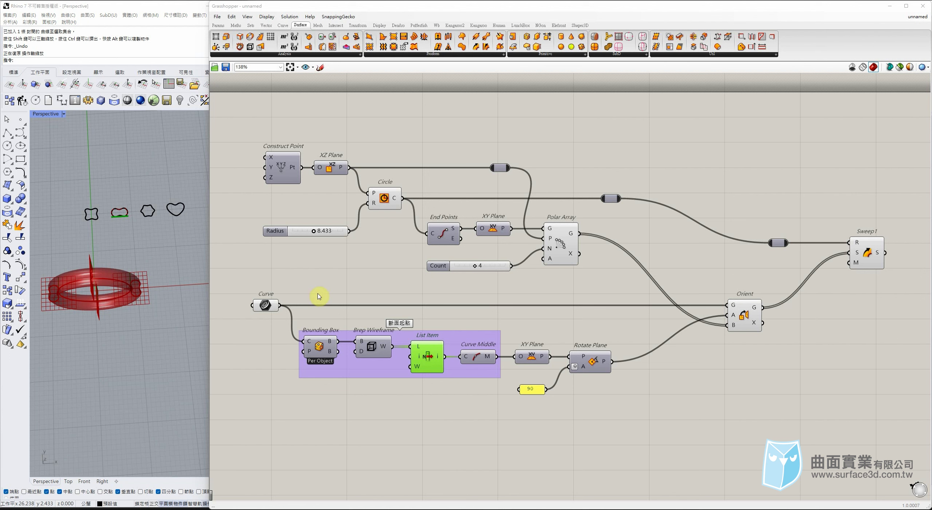
# Add a Scale component near Orient and connect the Curve parameter to its geometry input
pyautogui.click(354, 28)
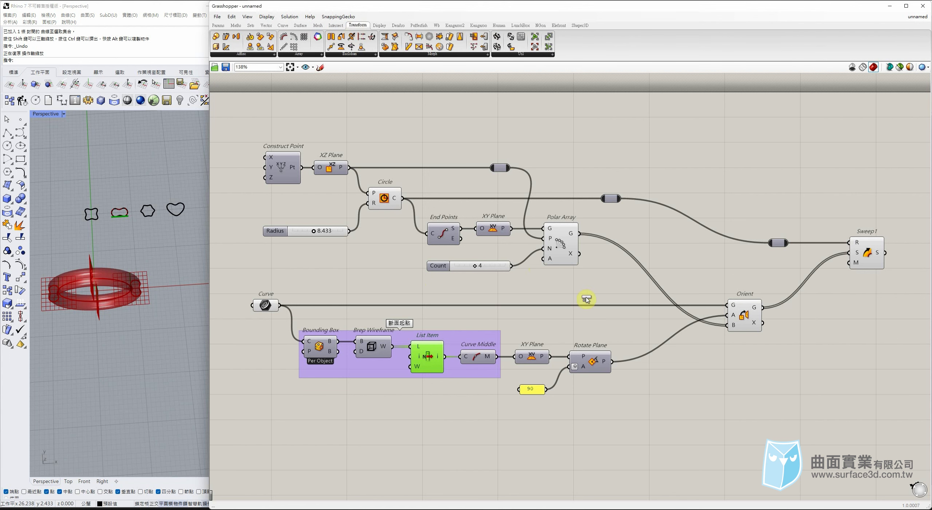
pyautogui.moveTo(572, 285); pyautogui.dragTo(606, 327)
pyautogui.moveTo(325, 304); pyautogui.dragTo(688, 347)
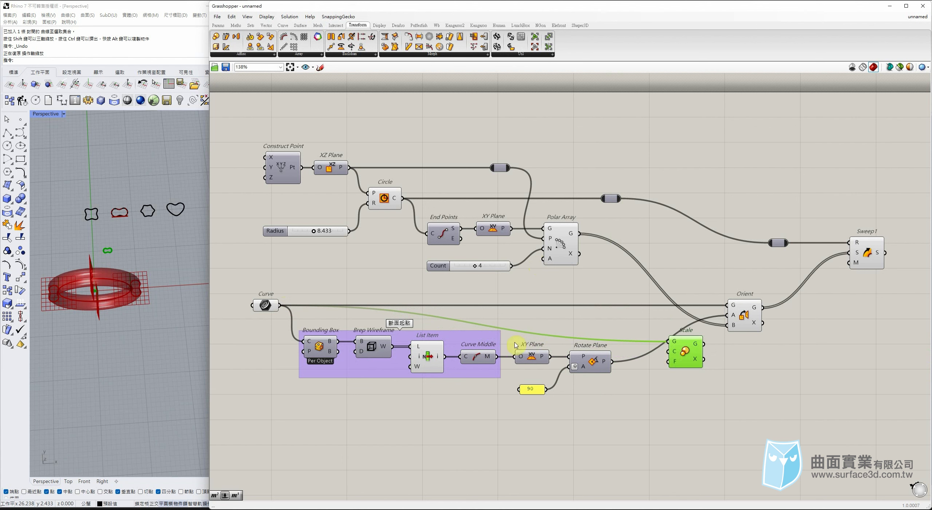
# Move the XY Plane component slightly up and inspect its plane at the base of the peanut-shaped curve
pyautogui.moveTo(530, 357); pyautogui.dragTo(531, 344)
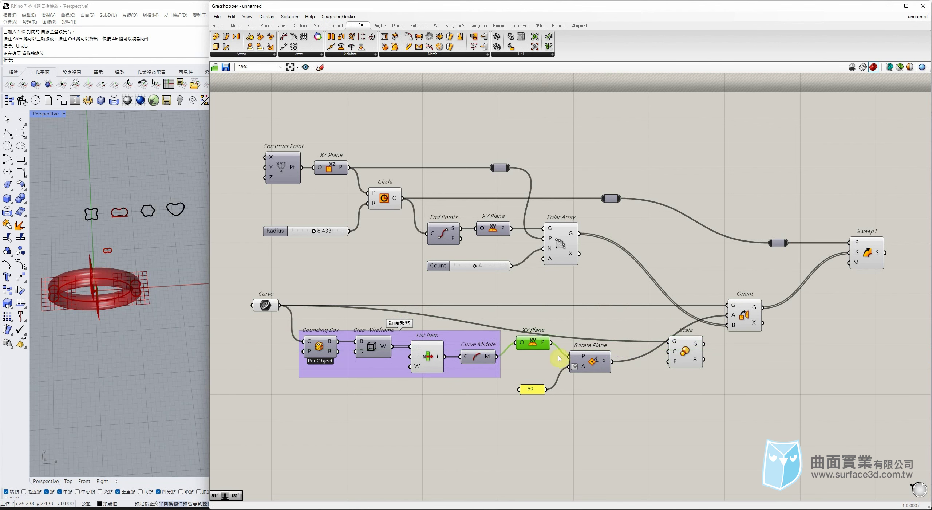
pyautogui.click(547, 319)
pyautogui.scroll(5, 118, 213)
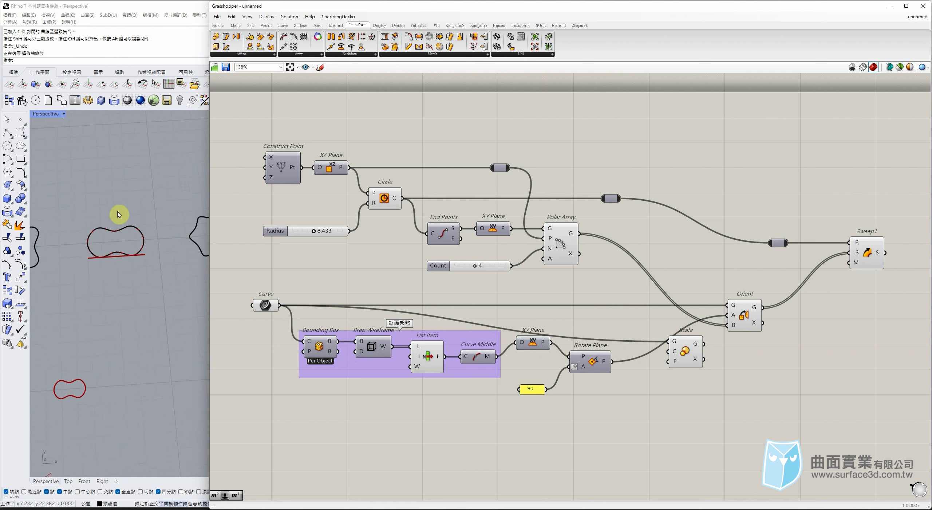
pyautogui.click(536, 343)
pyautogui.middleClick(534, 345)
pyautogui.click(552, 333)
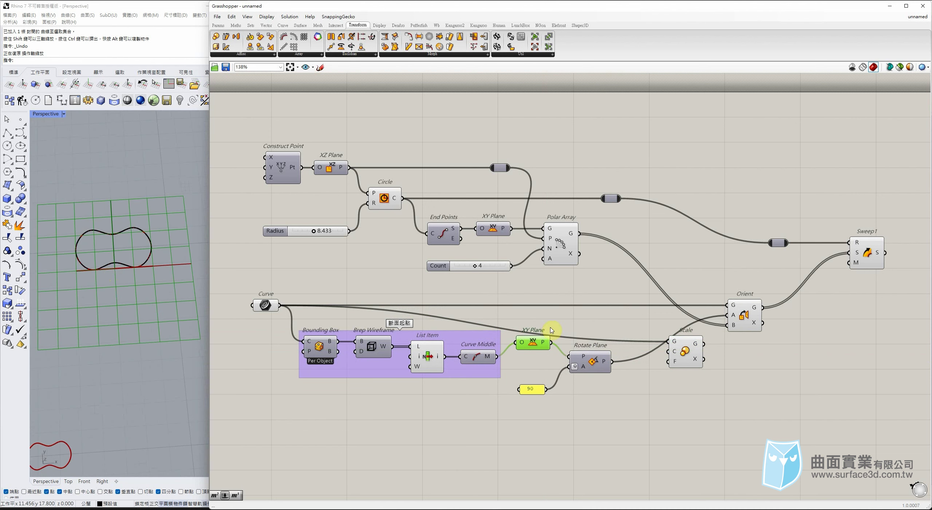
# Connect the XY Plane output to Scale's center input and place Scale above Rotate Plane, before Orient
pyautogui.moveTo(484, 359); pyautogui.dragTo(483, 359)
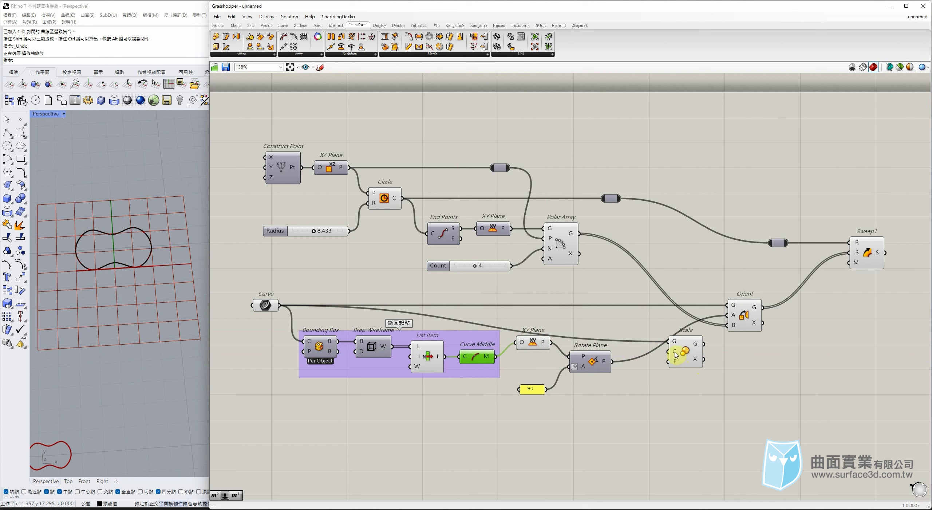
pyautogui.moveTo(553, 343); pyautogui.dragTo(625, 317)
pyautogui.click(567, 323)
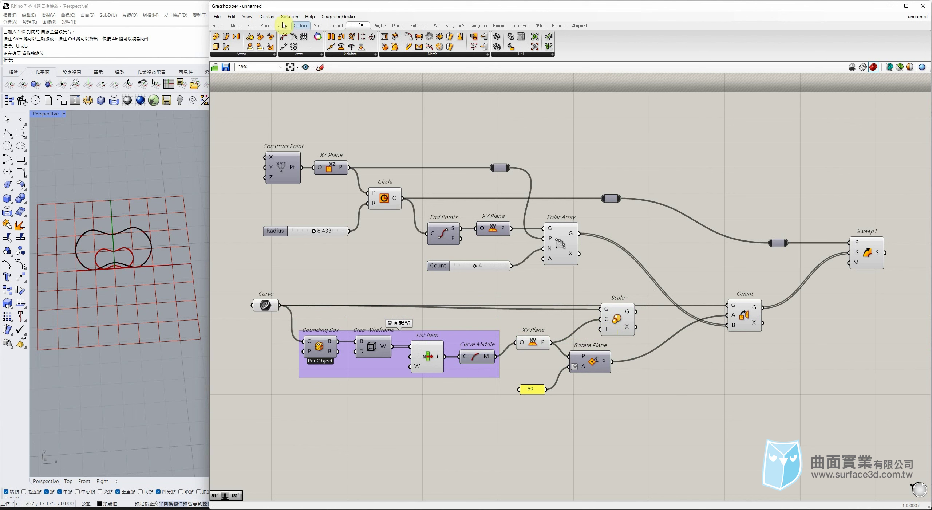
# Add a number slider set to 1.377 and connect it to Scale's factor input, then select Scale
pyautogui.click(213, 26)
pyautogui.moveTo(512, 279); pyautogui.dragTo(515, 320)
pyautogui.doubleClick(485, 316)
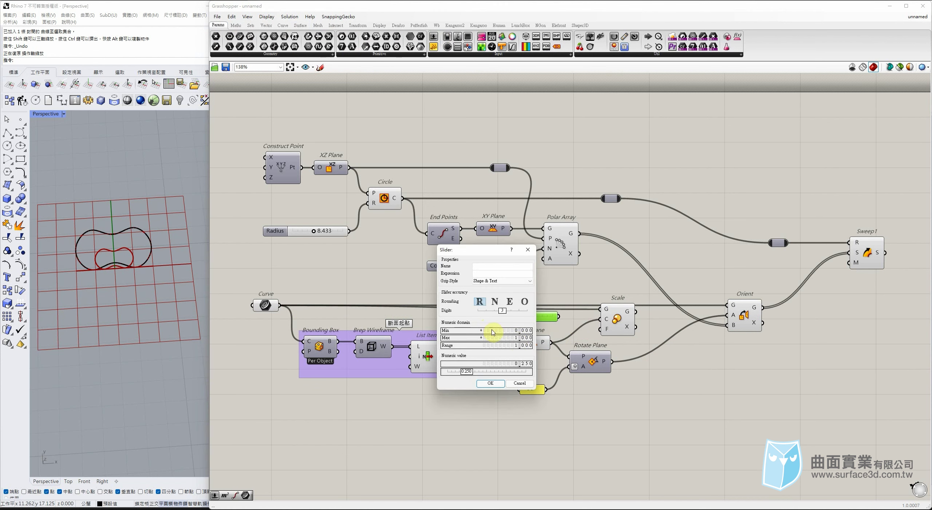
pyautogui.click(492, 383)
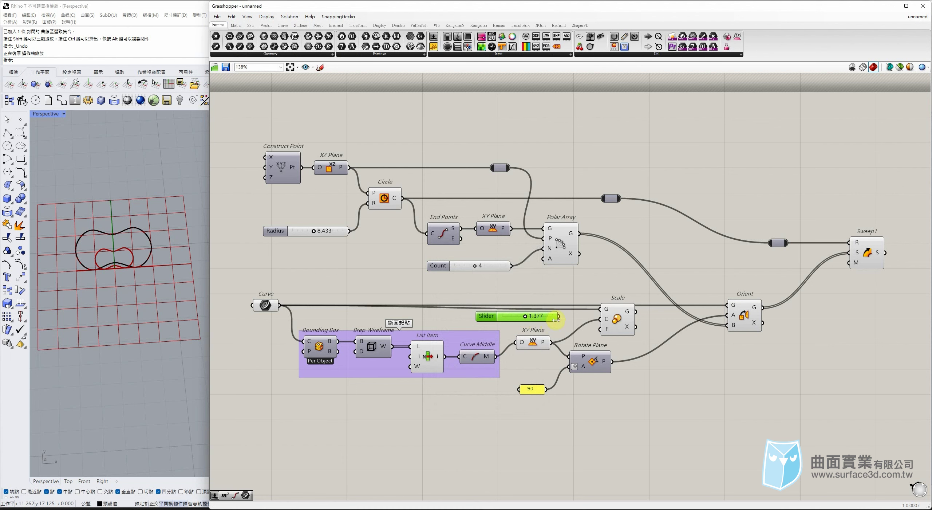
pyautogui.moveTo(603, 330); pyautogui.dragTo(601, 329)
pyautogui.click(615, 320)
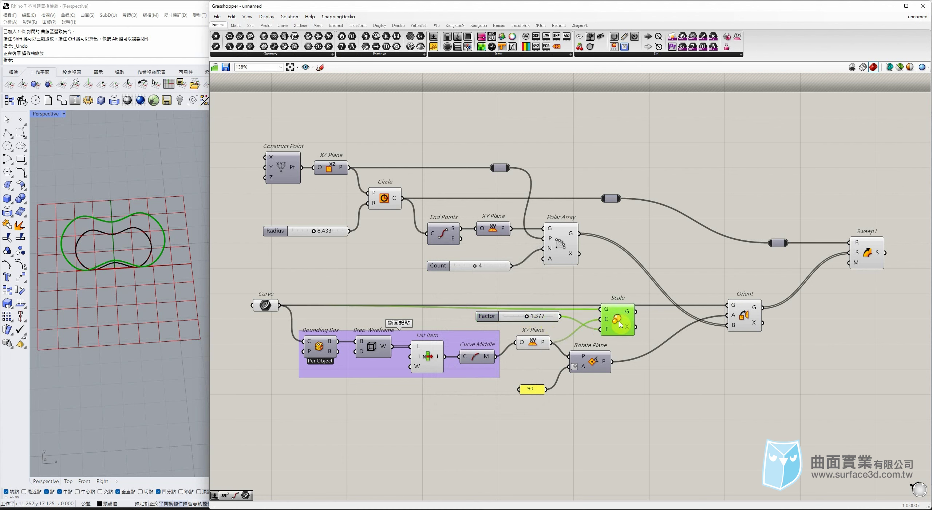
# Test the Factor slider at 1.594 and inspect the enlarged peanut-shaped curve beside the ring
pyautogui.moveTo(525, 316)
pyautogui.mouseDown()
pyautogui.moveTo(542, 313)
pyautogui.moveTo(530, 317)
pyautogui.mouseUp()
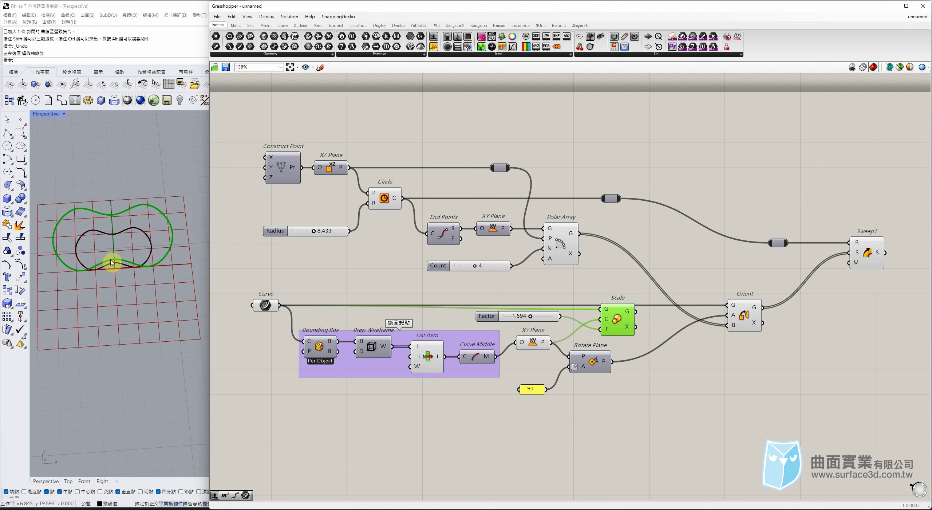
pyautogui.click(132, 270)
pyautogui.scroll(-3, 138, 256)
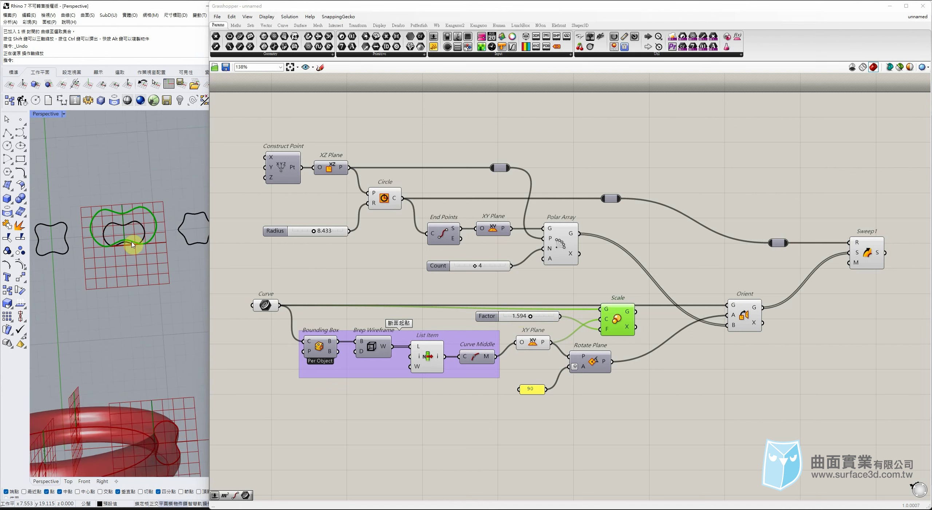
pyautogui.moveTo(158, 436); pyautogui.dragTo(146, 332, button='right')
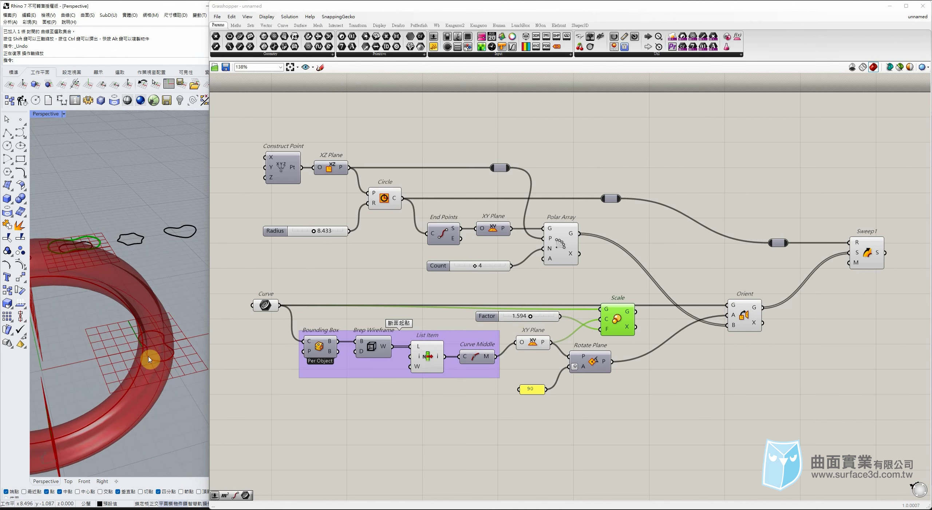
# Connect Scale's geometry output to Orient's geometry input and test the ring with the Factor slider at 2.570
pyautogui.click(645, 311)
pyautogui.moveTo(646, 311); pyautogui.dragTo(733, 306)
pyautogui.moveTo(536, 317)
pyautogui.mouseDown()
pyautogui.moveTo(519, 318)
pyautogui.moveTo(539, 325)
pyautogui.mouseUp()
pyautogui.moveTo(156, 342); pyautogui.dragTo(148, 266, button='right')
pyautogui.scroll(-4, 176, 309)
pyautogui.moveTo(540, 318); pyautogui.dragTo(546, 316)
pyautogui.moveTo(157, 310); pyautogui.dragTo(206, 306, button='right')
pyautogui.moveTo(623, 318); pyautogui.dragTo(622, 313)
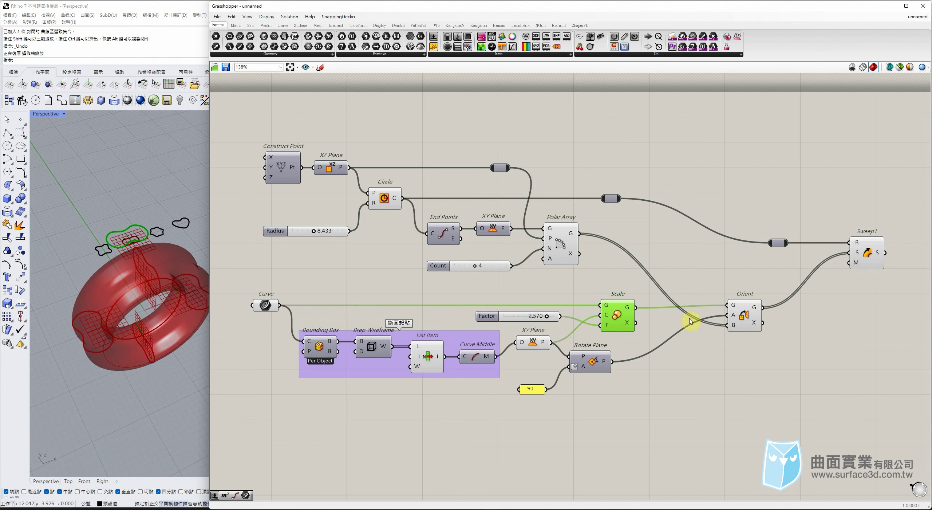
pyautogui.moveTo(736, 321); pyautogui.dragTo(738, 323)
# Test the ring with the Radius slider at 9.734 and the Factor slider at 1.746
pyautogui.click(514, 320)
pyautogui.moveTo(548, 319); pyautogui.dragTo(534, 316)
pyautogui.moveTo(314, 233); pyautogui.dragTo(317, 231)
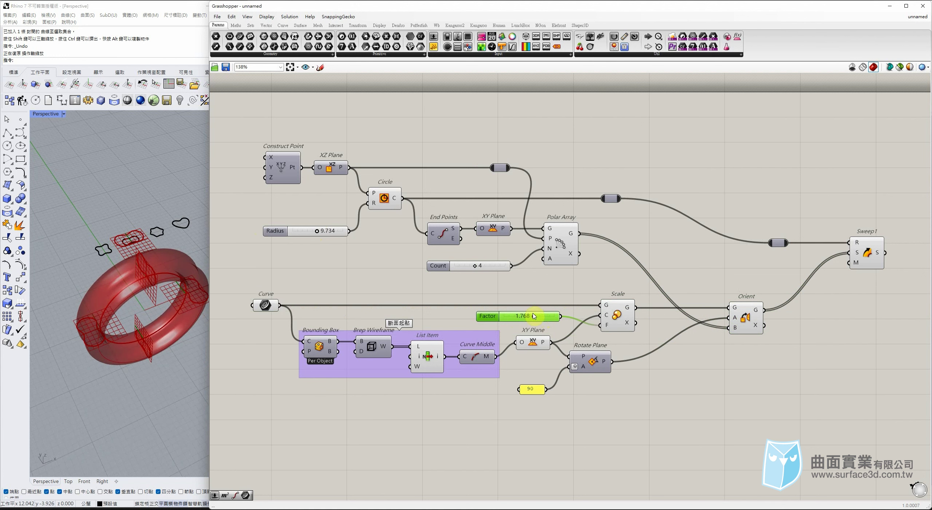
pyautogui.moveTo(537, 319); pyautogui.dragTo(534, 318)
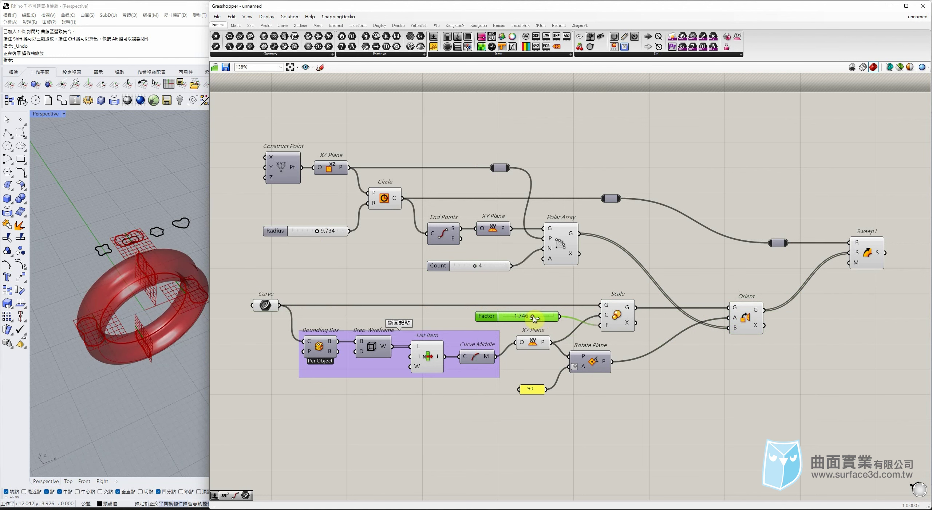
# Set the Radius slider to 8 and the Factor slider to 1
pyautogui.doubleClick(319, 233)
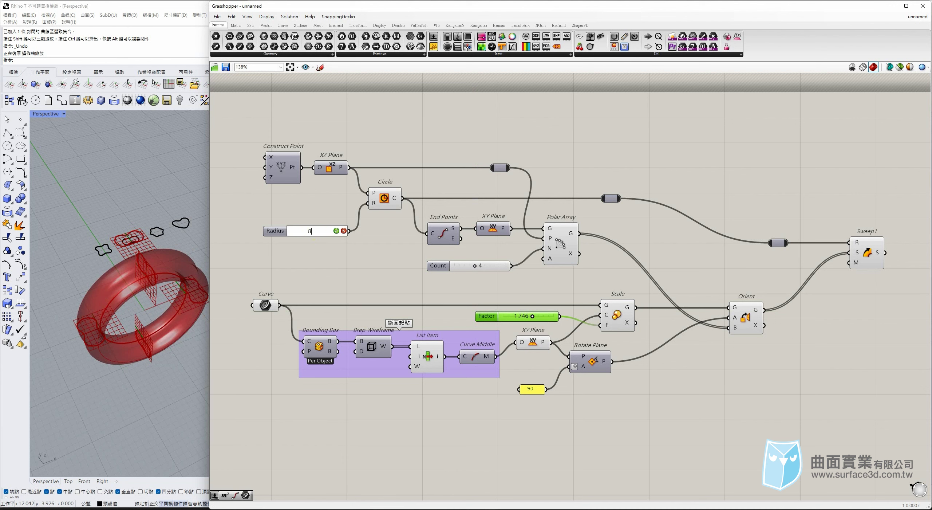
pyautogui.write('8')
pyautogui.press('Return')
pyautogui.doubleClick(534, 318)
pyautogui.write('1')
pyautogui.press('Return')
# Move the Sweep1 component closer to Orient and select it to highlight the ring
pyautogui.moveTo(187, 262); pyautogui.dragTo(132, 275, button='right')
pyautogui.moveTo(868, 253); pyautogui.dragTo(848, 253)
pyautogui.moveTo(863, 198); pyautogui.dragTo(838, 258)
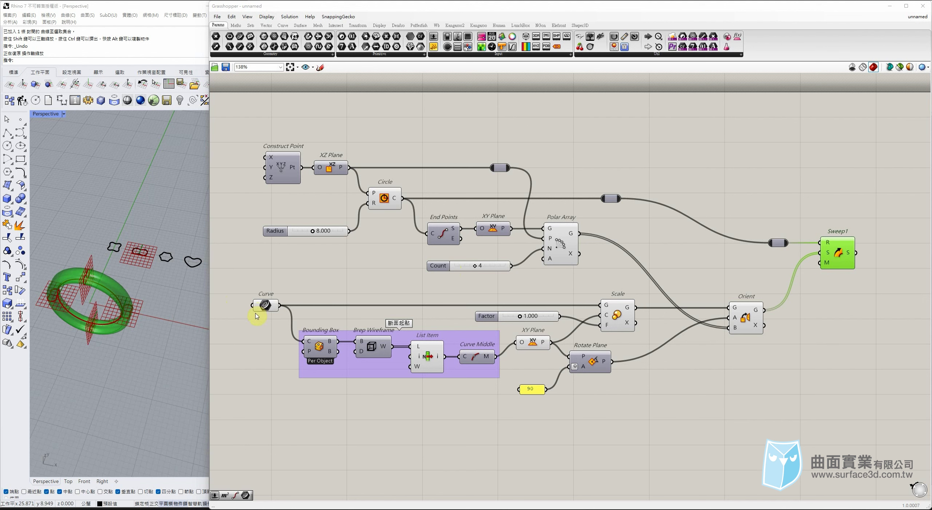
# Move the entire definition to the right to make room ahead of the Curve parameter
pyautogui.moveTo(143, 255); pyautogui.dragTo(160, 266, button='right')
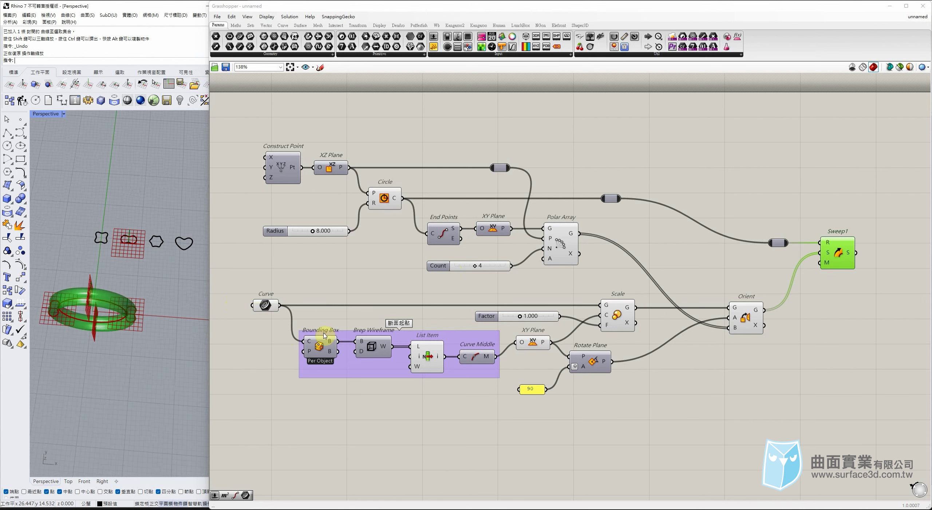
pyautogui.moveTo(378, 324); pyautogui.dragTo(413, 323, button='right')
pyautogui.scroll(-2, 366, 271)
pyautogui.moveTo(800, 131); pyautogui.dragTo(304, 395)
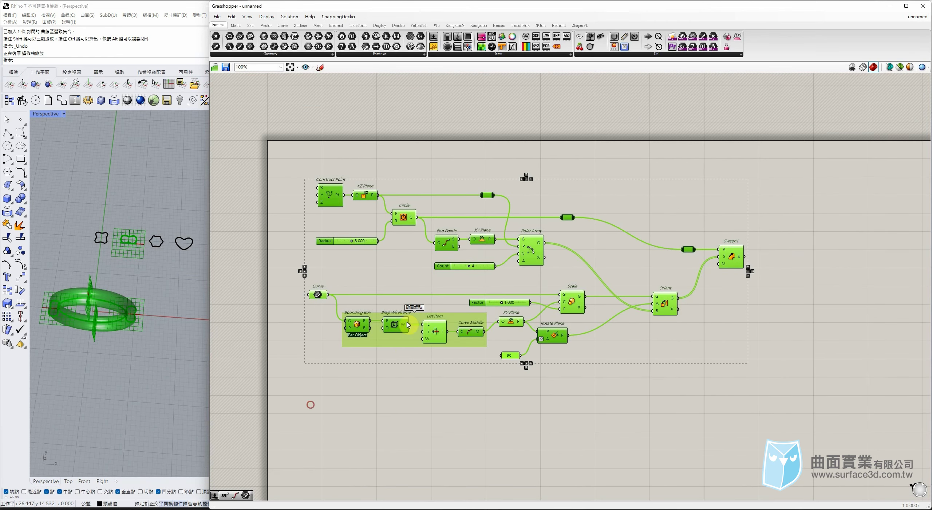
pyautogui.moveTo(396, 342); pyautogui.dragTo(454, 344)
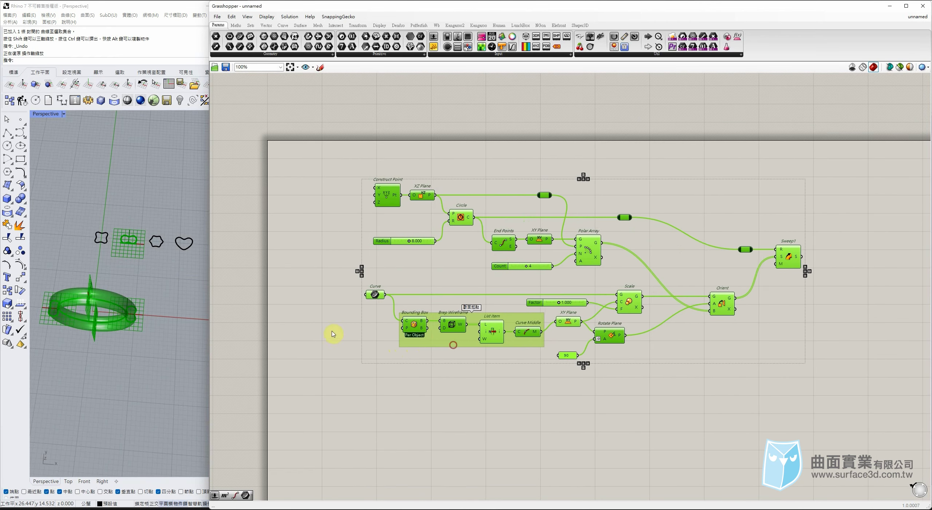
pyautogui.click(328, 330)
# Add a new Curve parameter ahead of the definition and duplicate it into a column of four
pyautogui.moveTo(337, 286); pyautogui.dragTo(351, 290, button='right')
pyautogui.scroll(3, 351, 288)
pyautogui.moveTo(240, 36); pyautogui.dragTo(330, 314)
pyautogui.hotkey('ctrl', 'v')
pyautogui.hotkey('ctrl', 'v')
pyautogui.moveTo(350, 275); pyautogui.dragTo(339, 346)
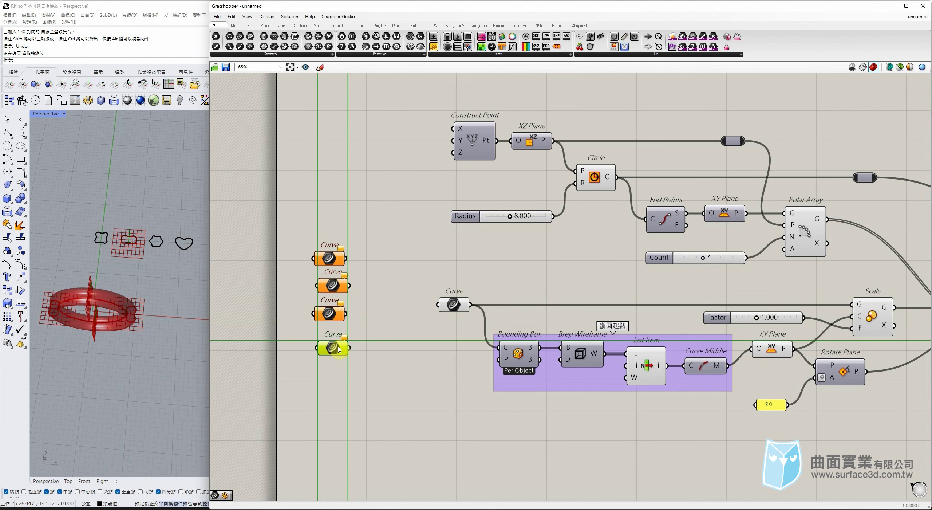
# Align the four empty Curve parameters into a straight column and shift them further from the definition
pyautogui.moveTo(368, 237); pyautogui.dragTo(313, 376)
pyautogui.click(324, 359)
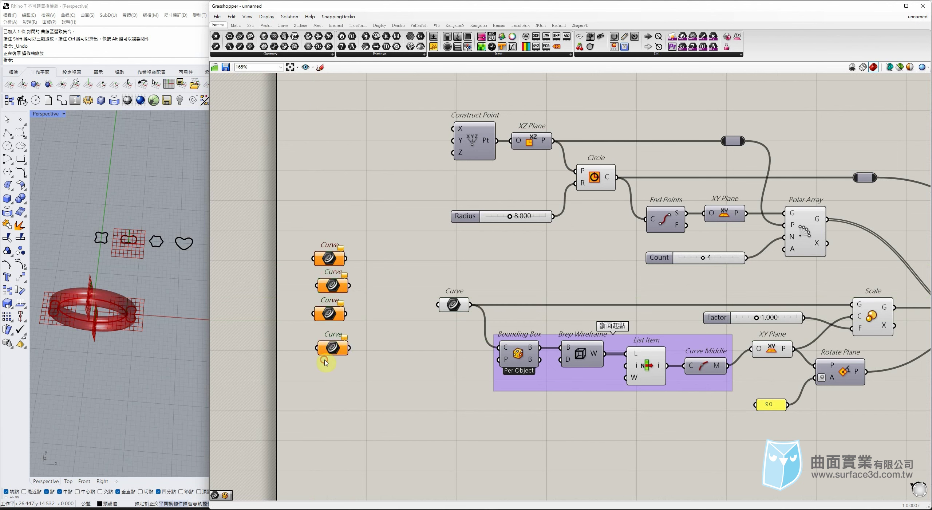
pyautogui.moveTo(369, 234); pyautogui.dragTo(329, 348)
pyautogui.click(325, 358)
pyautogui.click(359, 331)
pyautogui.moveTo(324, 316); pyautogui.dragTo(302, 320)
pyautogui.click(340, 290)
pyautogui.click(301, 242)
# Reference the heart curve in the first new Curve parameter and the hexagonal curve in the second
pyautogui.rightClick(307, 261)
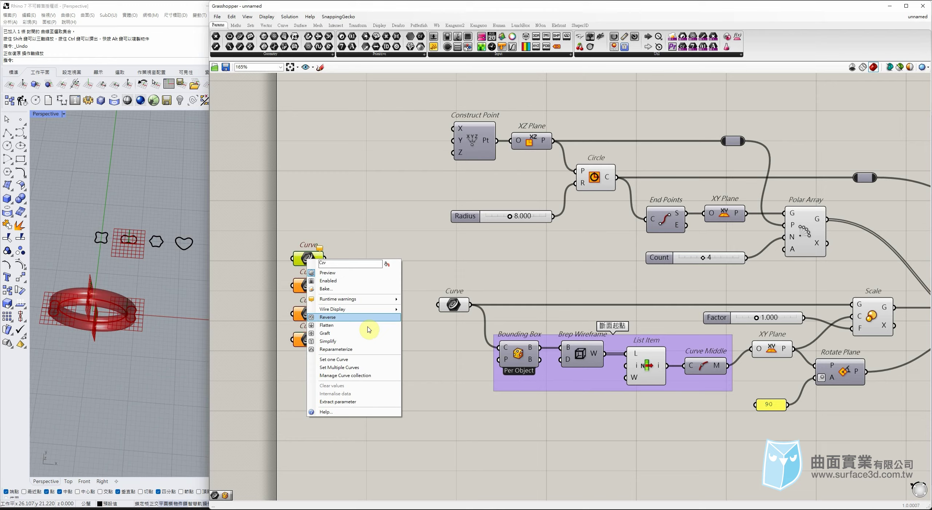
pyautogui.click(364, 364)
pyautogui.click(189, 249)
pyautogui.rightClick(308, 288)
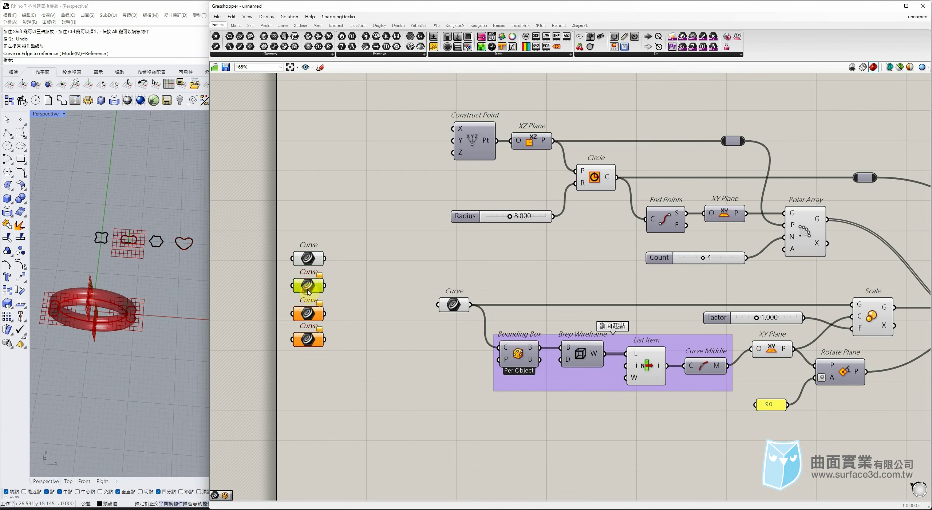
pyautogui.click(349, 390)
pyautogui.click(160, 244)
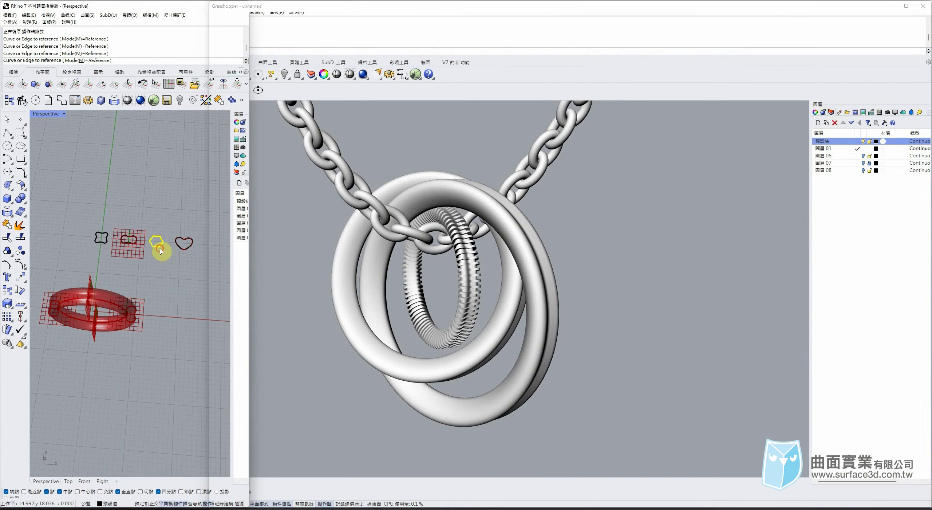
# Reference the peanut-shaped curve in the third new Curve parameter and the four-lobed curve in the fourth
pyautogui.click(308, 314)
pyautogui.rightClick(308, 314)
pyautogui.click(358, 415)
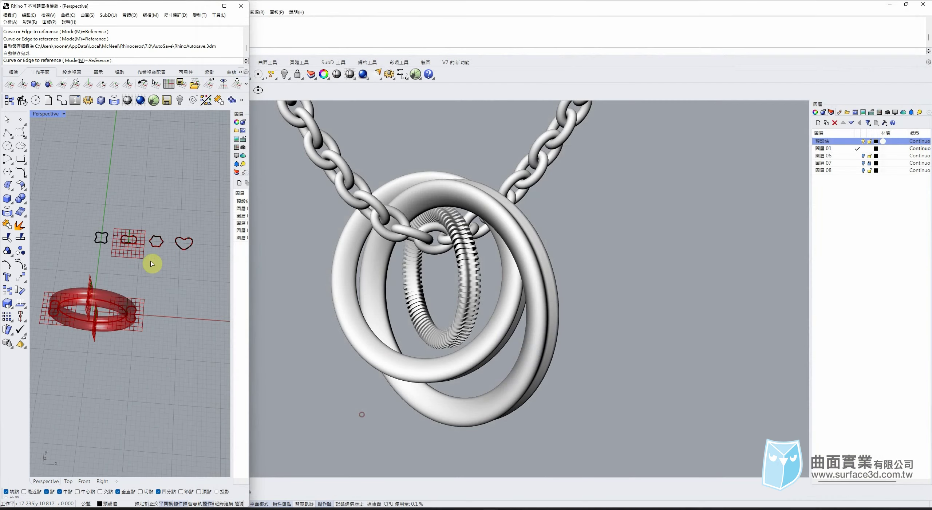
pyautogui.click(130, 241)
pyautogui.click(308, 340)
pyautogui.rightClick(308, 339)
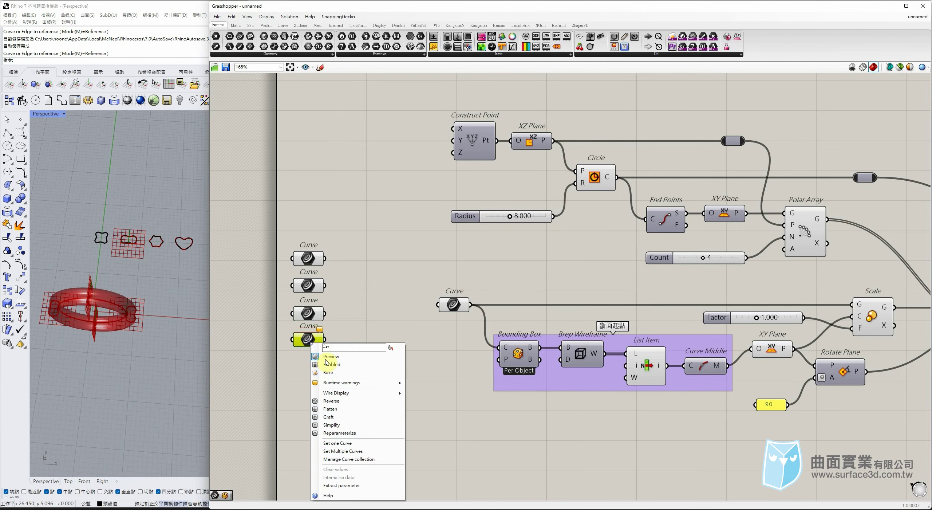
pyautogui.click(358, 448)
pyautogui.click(102, 239)
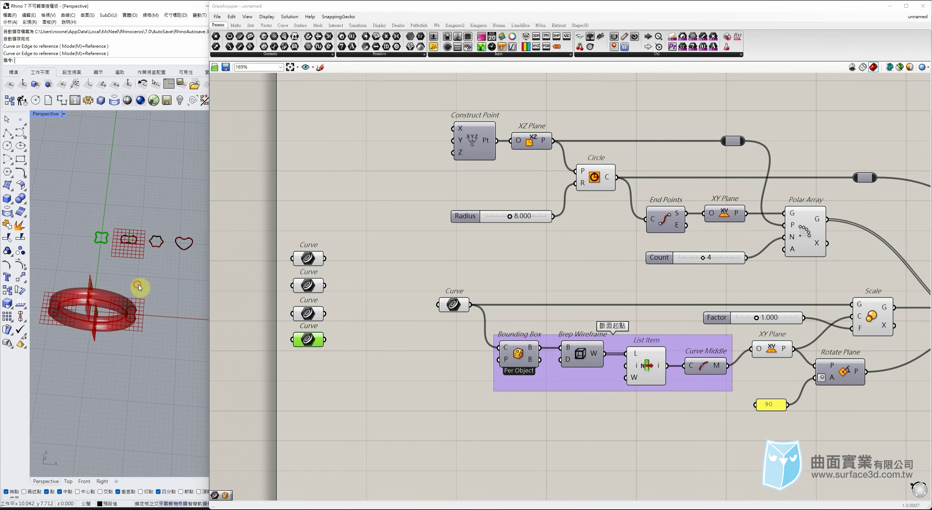
# Distribute the four referenced Curve parameters evenly in their column
pyautogui.moveTo(353, 219); pyautogui.dragTo(315, 374)
pyautogui.moveTo(344, 233); pyautogui.dragTo(307, 386)
pyautogui.click(336, 362)
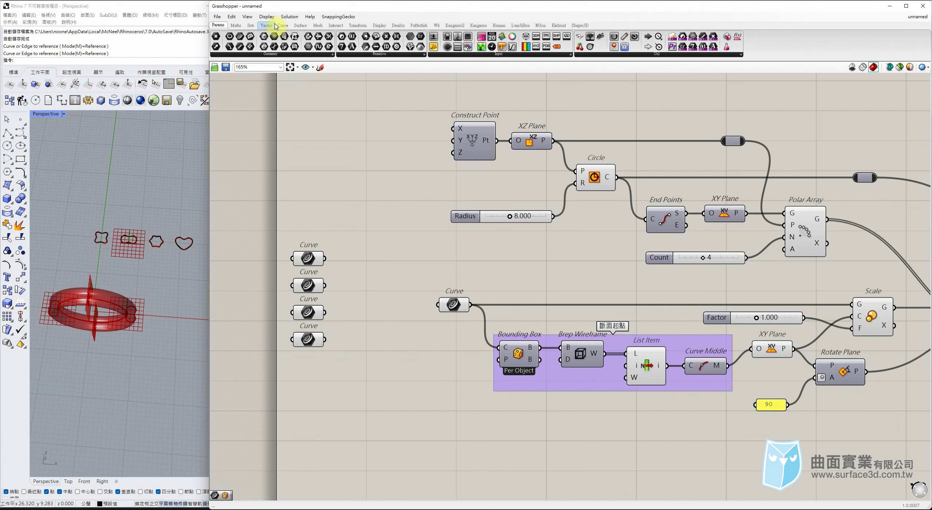
# Add a Merge component and connect the four Curve parameters to its inputs D1 through D4
pyautogui.click(252, 27)
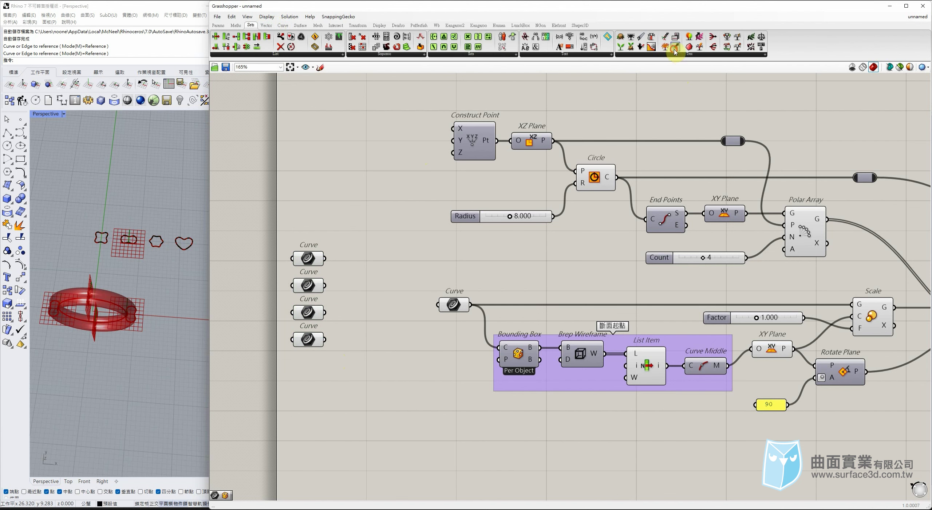
pyautogui.moveTo(394, 309); pyautogui.dragTo(393, 308)
pyautogui.moveTo(346, 279); pyautogui.dragTo(354, 306)
pyautogui.moveTo(327, 338); pyautogui.dragTo(374, 301)
pyautogui.moveTo(382, 303)
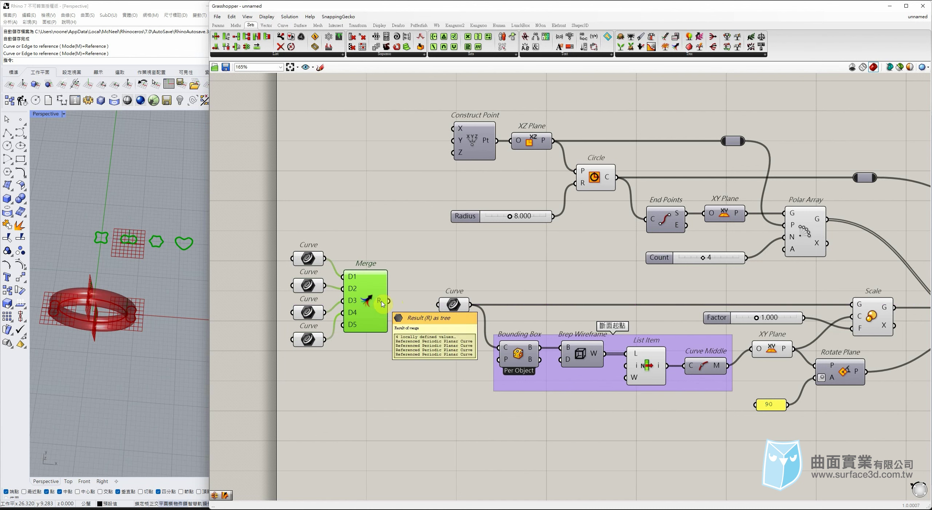
# Remove the unused D5 input from the Merge component
pyautogui.scroll(4, 351, 319)
pyautogui.click(360, 324)
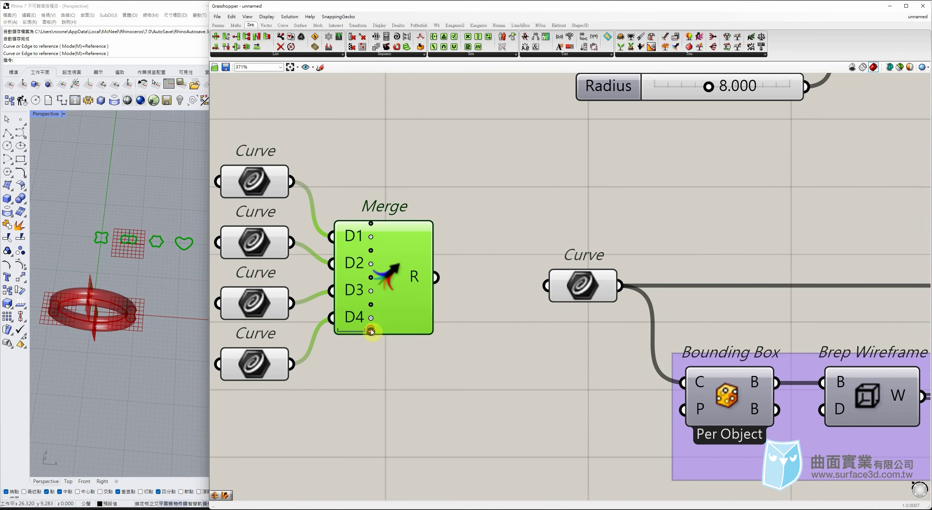
pyautogui.scroll(-3, 371, 331)
pyautogui.click(449, 272)
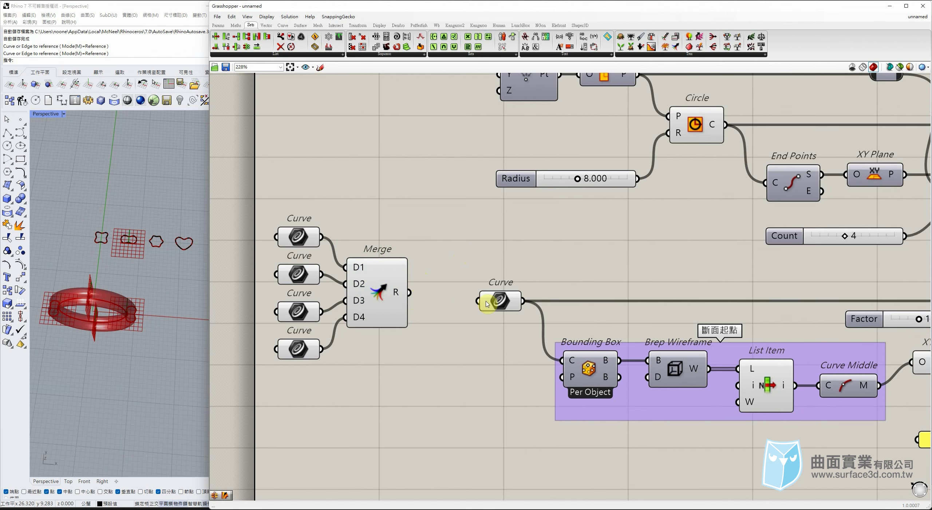
pyautogui.scroll(-3, 473, 277)
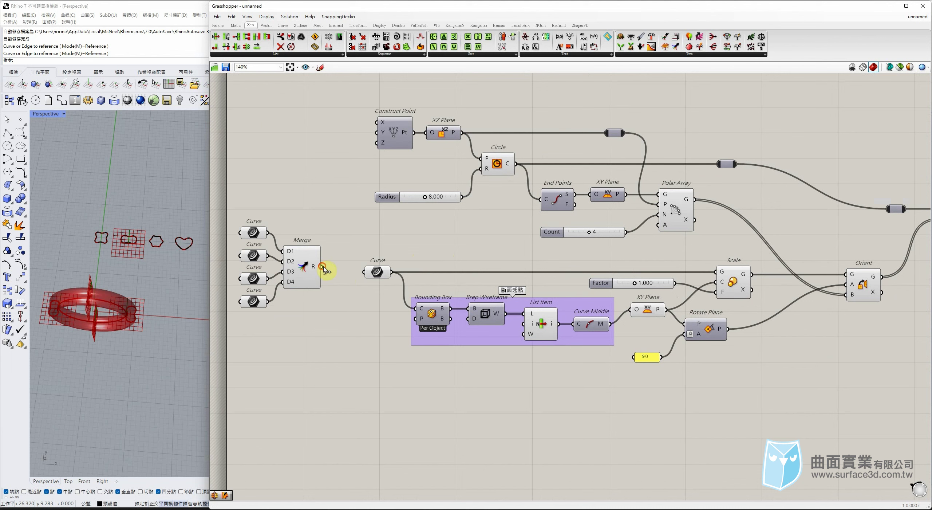
# Try feeding the Merge result straight into the downstream Curve parameter, check the swept ring, and disconnect it again
pyautogui.moveTo(368, 279); pyautogui.dragTo(368, 279)
pyautogui.moveTo(106, 322); pyautogui.dragTo(122, 304, button='right')
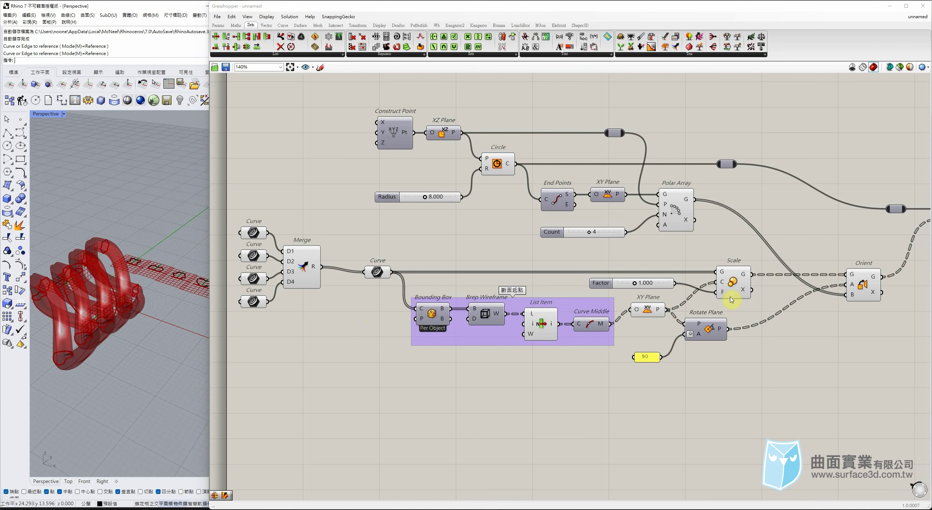
pyautogui.moveTo(654, 314); pyautogui.dragTo(644, 325)
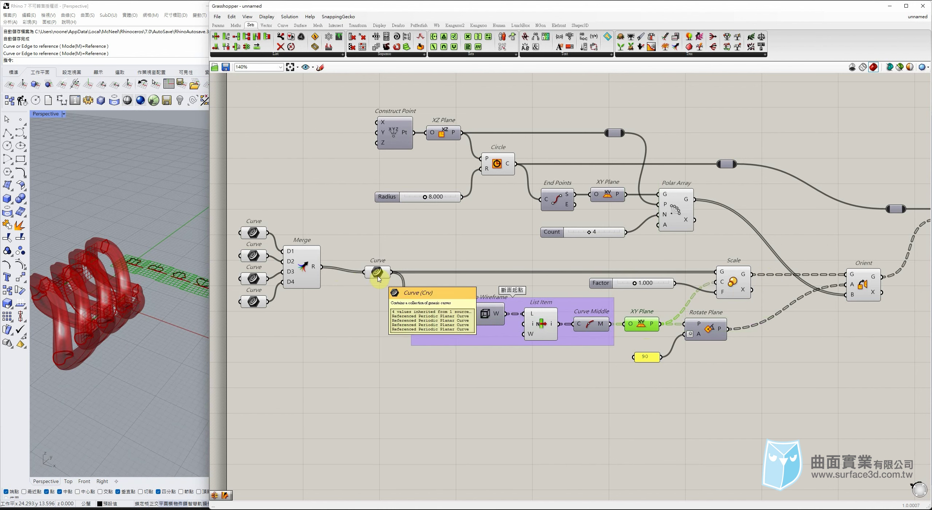
pyautogui.moveTo(342, 274); pyautogui.dragTo(341, 276)
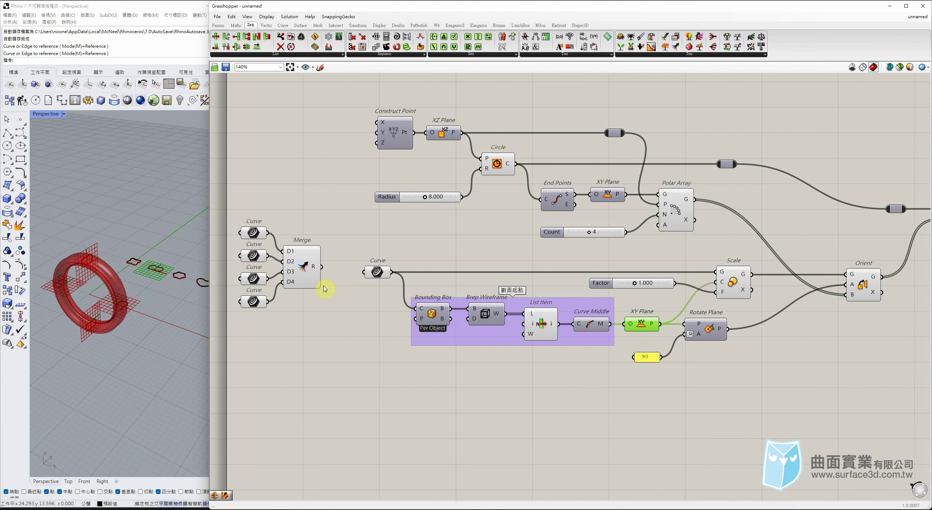
pyautogui.click(178, 260)
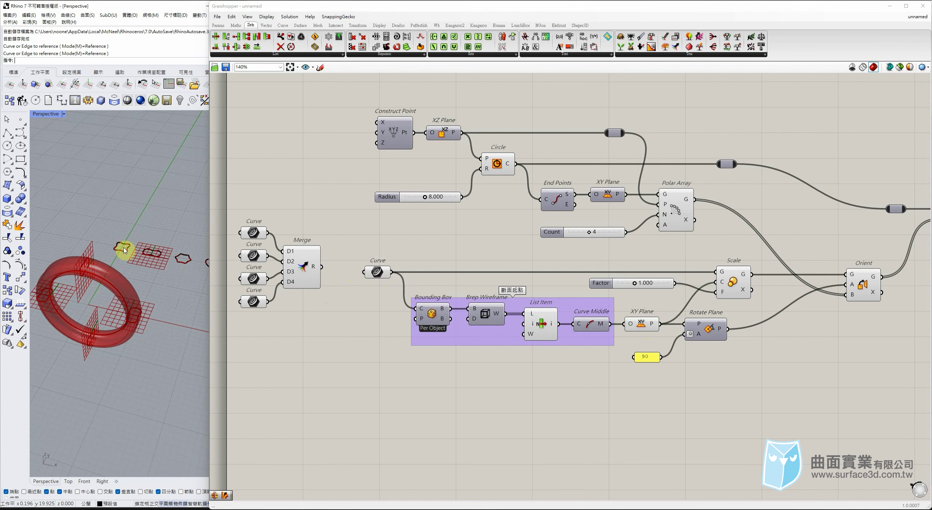
pyautogui.scroll(-1, 129, 244)
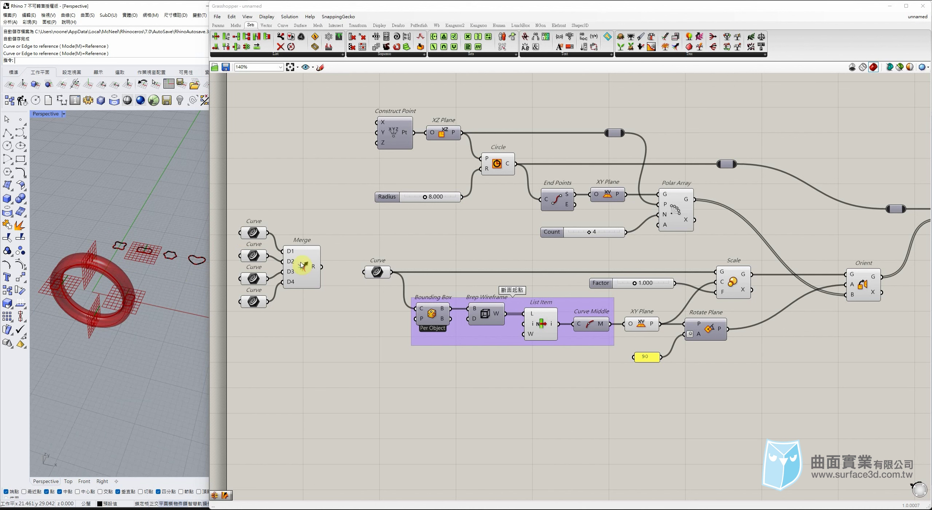
# Add a Graft Tree component beside the Merge and connect the merged curves to it
pyautogui.moveTo(316, 267)
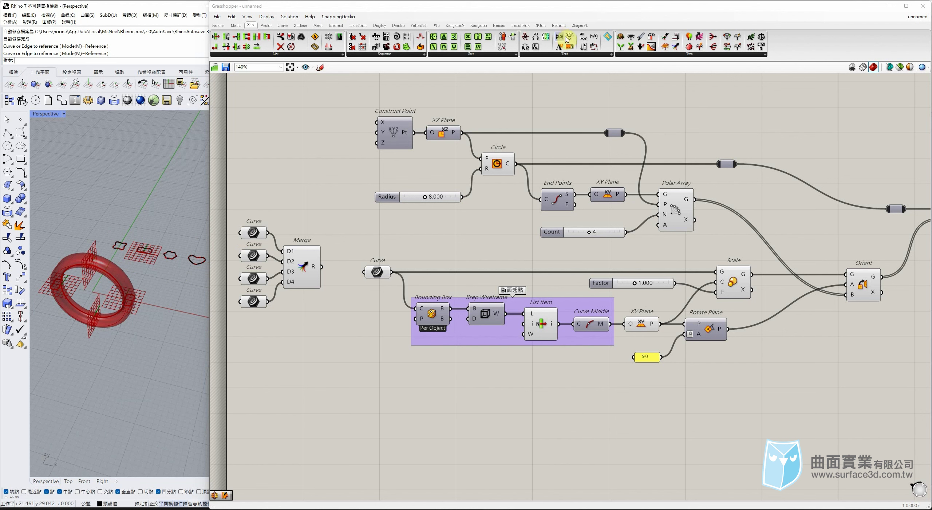
pyautogui.moveTo(622, 47); pyautogui.dragTo(294, 318)
pyautogui.scroll(-2, 407, 256)
pyautogui.scroll(2, 348, 266)
pyautogui.moveTo(364, 274); pyautogui.dragTo(345, 279)
pyautogui.scroll(-1, 350, 279)
pyautogui.scroll(-1, 344, 261)
# Shift the downstream definition away from the curve inputs to make room for the Graft Tree component
pyautogui.moveTo(769, 105); pyautogui.dragTo(383, 403)
pyautogui.keyDown('shift'); pyautogui.moveTo(812, 187); pyautogui.dragTo(777, 251); pyautogui.keyUp('shift')
pyautogui.moveTo(738, 285); pyautogui.dragTo(783, 286)
pyautogui.click(367, 257)
pyautogui.moveTo(362, 220); pyautogui.dragTo(262, 340)
pyautogui.moveTo(328, 275); pyautogui.dragTo(352, 260)
pyautogui.click(375, 219)
# Connect the Graft Tree output to the Curve parameter and align the input components with it
pyautogui.scroll(2, 420, 294)
pyautogui.click(375, 263)
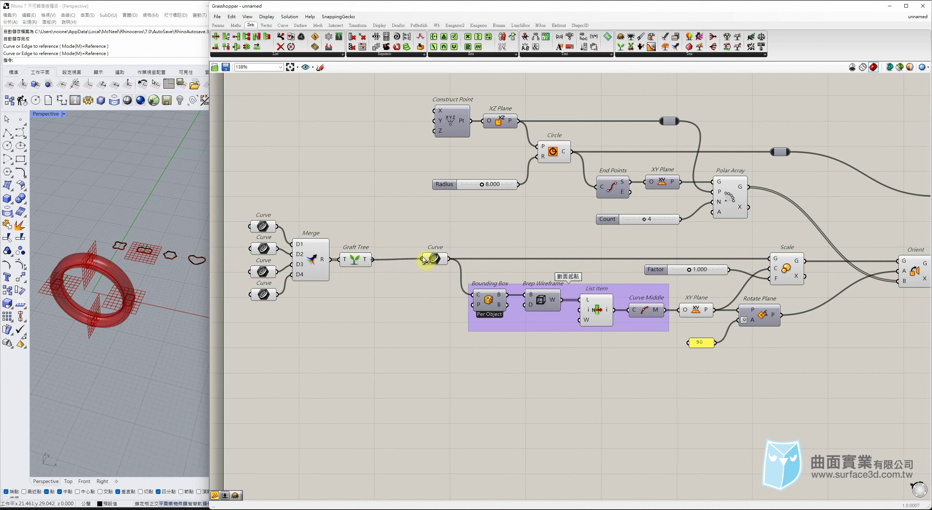
pyautogui.moveTo(422, 257); pyautogui.dragTo(423, 258)
pyautogui.moveTo(378, 203); pyautogui.dragTo(269, 330)
pyautogui.moveTo(307, 264); pyautogui.dragTo(308, 264)
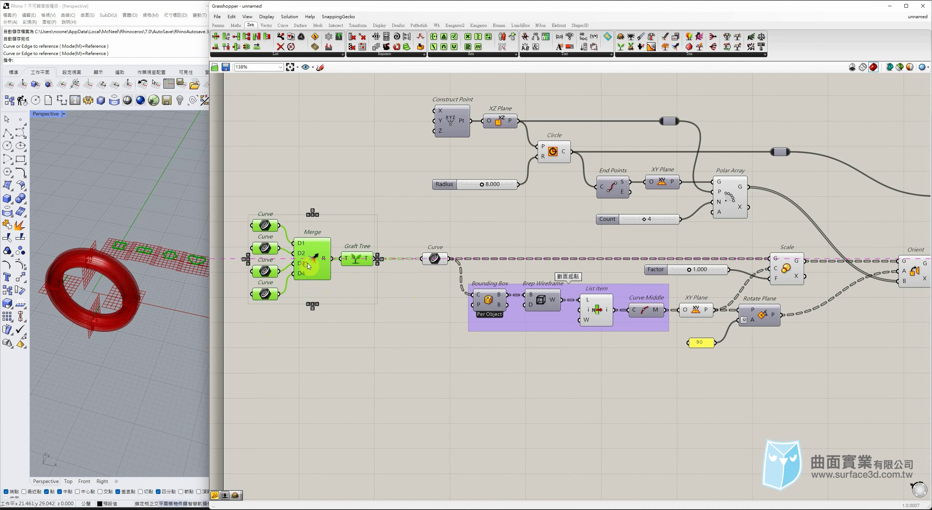
pyautogui.click(343, 293)
# Check the swept ring in the viewport and move the Curve parameter closer to Graft Tree
pyautogui.moveTo(118, 271); pyautogui.dragTo(96, 308, button='right')
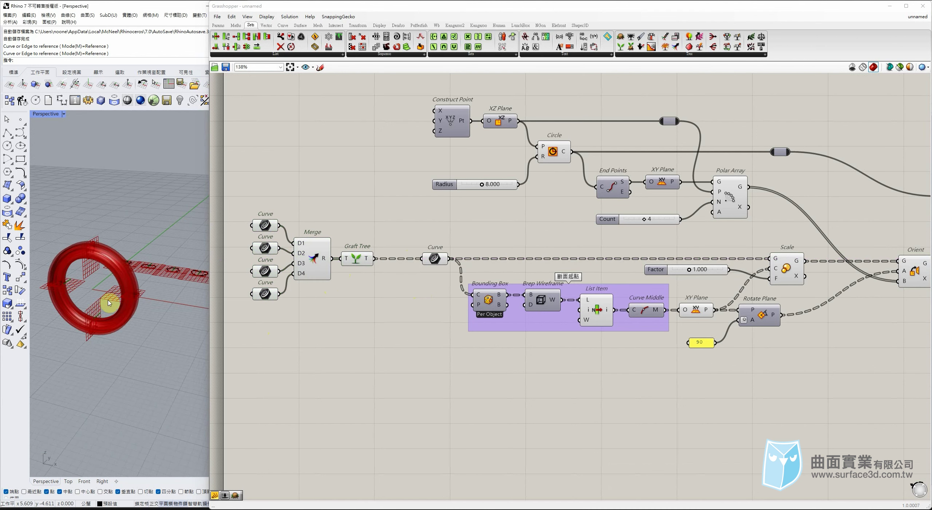
pyautogui.moveTo(452, 294); pyautogui.dragTo(431, 308, button='right')
pyautogui.moveTo(411, 271); pyautogui.dragTo(397, 271)
pyautogui.click(397, 326)
pyautogui.click(399, 276)
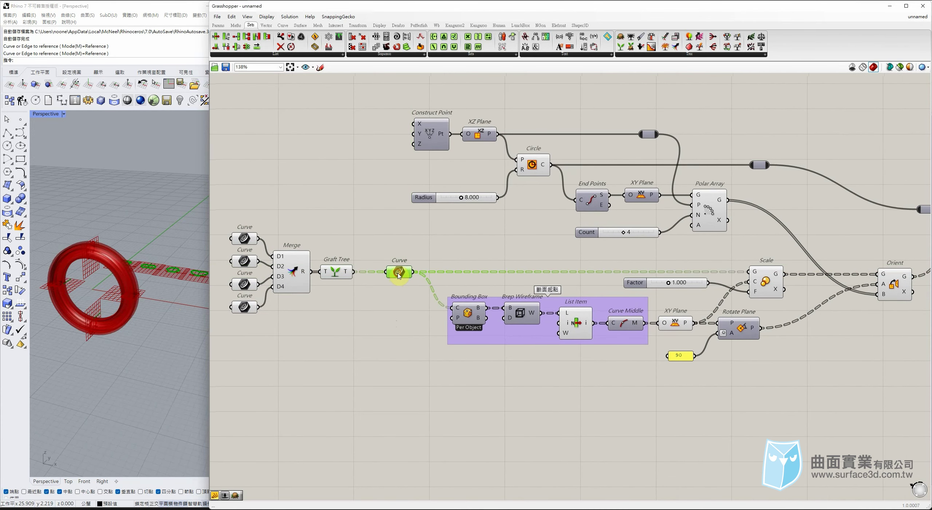
# Preview the Bounding Box and Brep Wireframe outputs one after the other around the profile curves
pyautogui.moveTo(469, 317); pyautogui.dragTo(466, 317)
pyautogui.moveTo(167, 244); pyautogui.dragTo(141, 225, button='right')
pyautogui.scroll(6, 142, 193)
pyautogui.middleClick(475, 306)
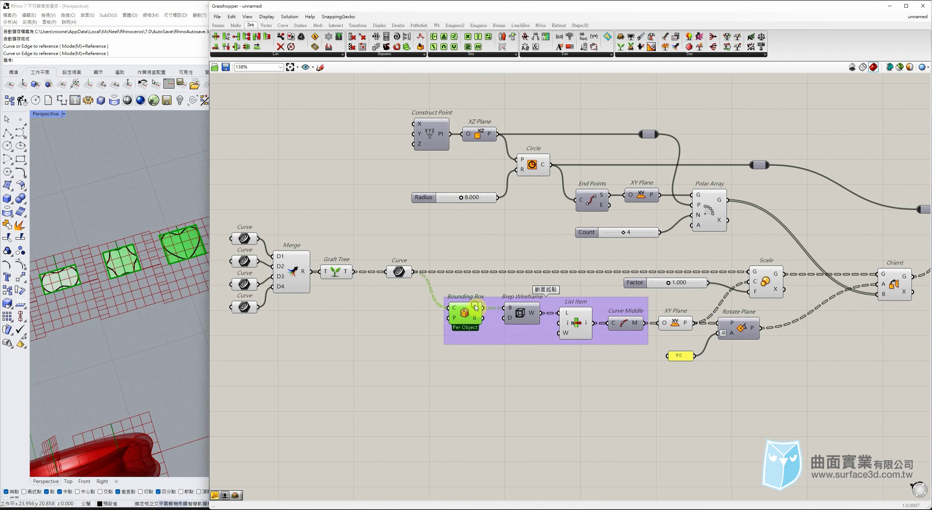
pyautogui.click(497, 284)
pyautogui.click(520, 316)
pyautogui.middleClick(519, 314)
pyautogui.click(534, 300)
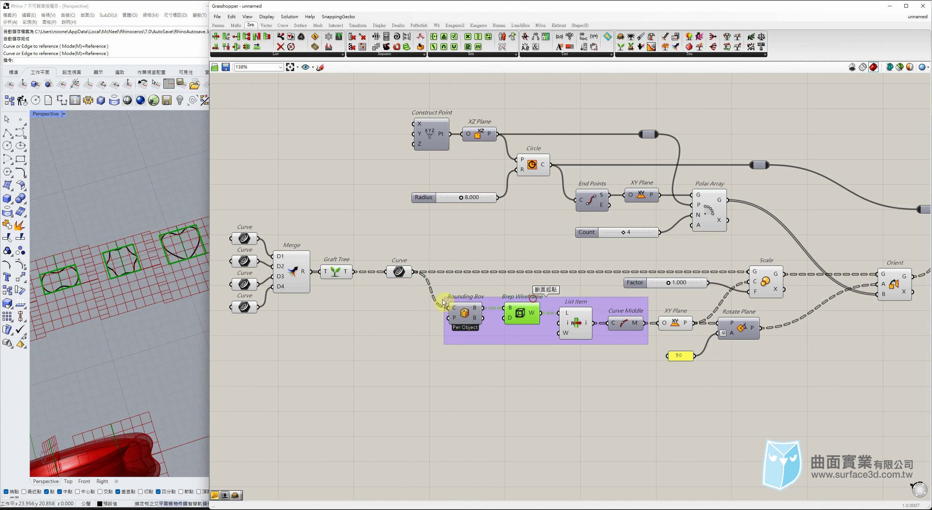
pyautogui.scroll(-3, 145, 253)
# Hide the Brep Wireframe preview and examine the edge that List Item picks for each profile
pyautogui.middleClick(527, 312)
pyautogui.click(551, 288)
pyautogui.click(577, 321)
pyautogui.middleClick(579, 320)
pyautogui.click(592, 305)
pyautogui.scroll(-4, 181, 259)
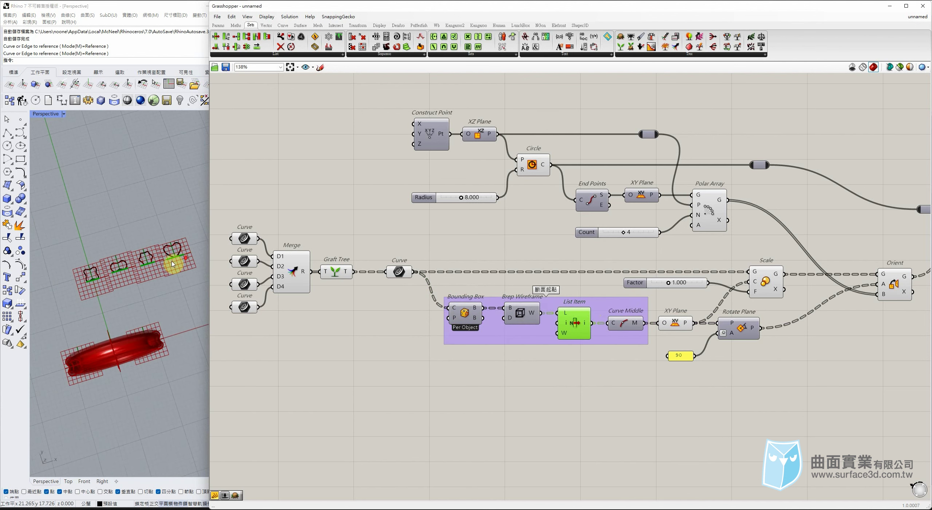
# Turn off the List Item preview and check the Curve Middle points and the XY Plane on each profile
pyautogui.middleClick(580, 315)
pyautogui.click(625, 323)
pyautogui.middleClick(623, 319)
pyautogui.click(639, 306)
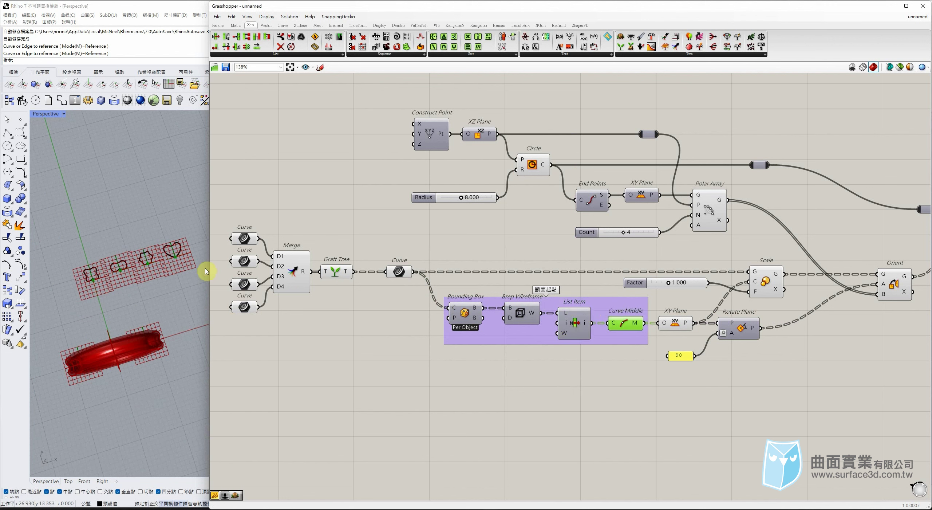
pyautogui.click(675, 323)
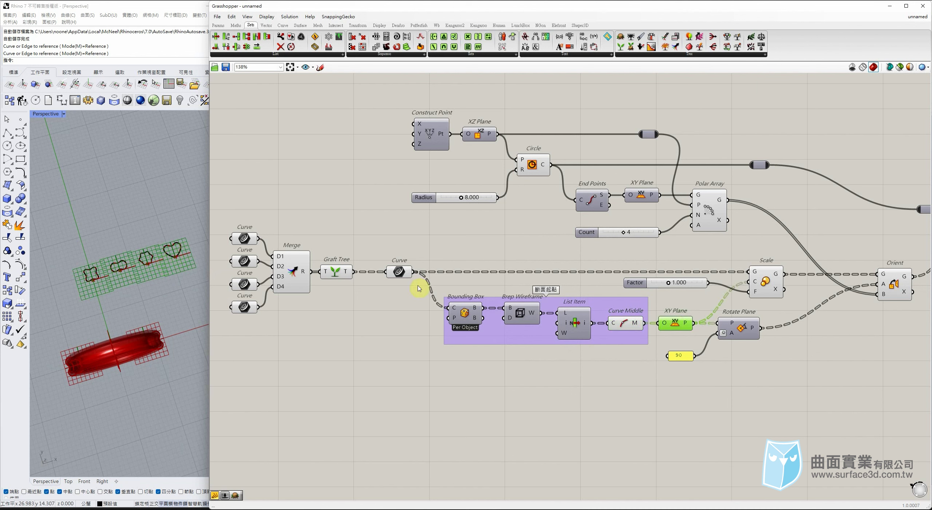
# Move the purple starting-point group slightly away from XY Plane and turn off the Curve Middle preview
pyautogui.moveTo(440, 283); pyautogui.dragTo(657, 364)
pyautogui.moveTo(620, 343); pyautogui.dragTo(615, 335)
pyautogui.click(621, 345)
pyautogui.click(618, 324)
pyautogui.middleClick(616, 323)
pyautogui.click(637, 295)
# Check the XY Plane, Rotate Plane and Scale outputs for the profiles and set the scale Factor to 1.499
pyautogui.click(695, 306)
pyautogui.moveTo(676, 325); pyautogui.dragTo(675, 324)
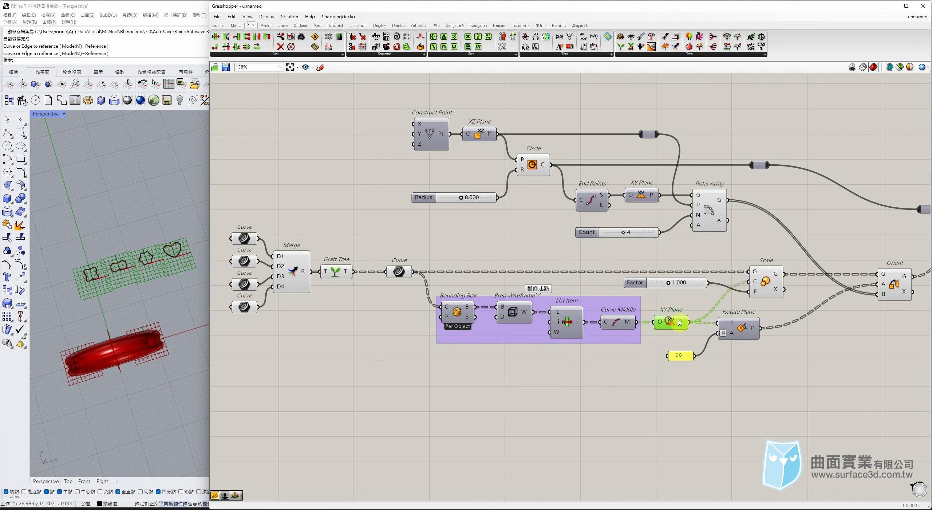
pyautogui.moveTo(729, 334); pyautogui.dragTo(735, 332)
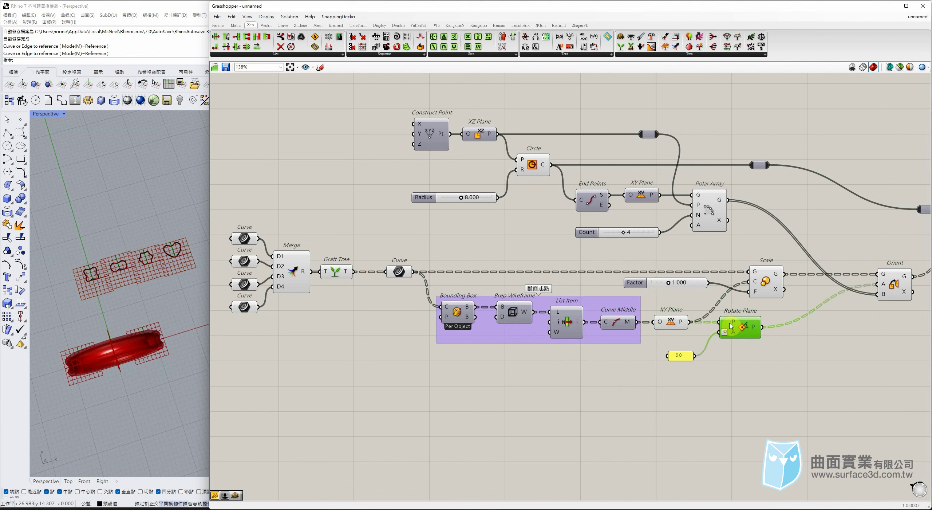
pyautogui.click(767, 287)
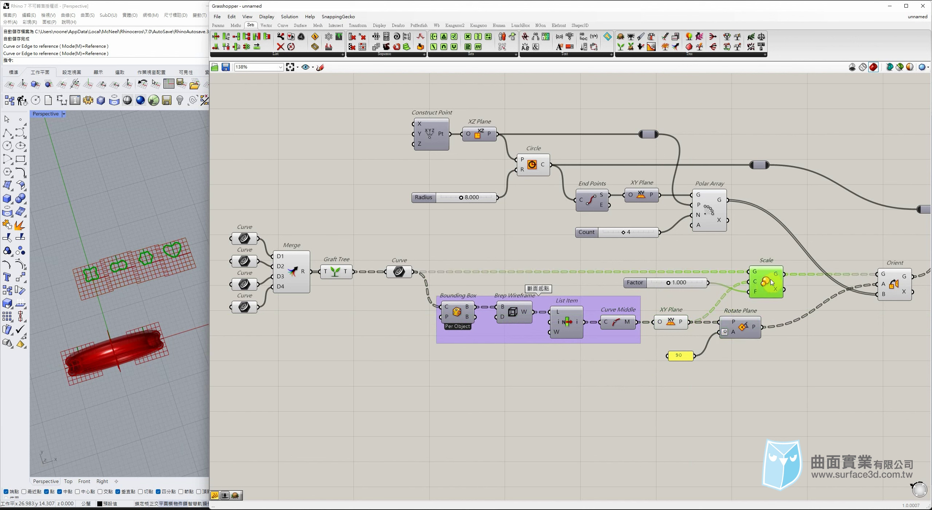
pyautogui.moveTo(670, 285)
pyautogui.mouseDown()
pyautogui.moveTo(694, 288)
pyautogui.moveTo(680, 284)
pyautogui.mouseUp()
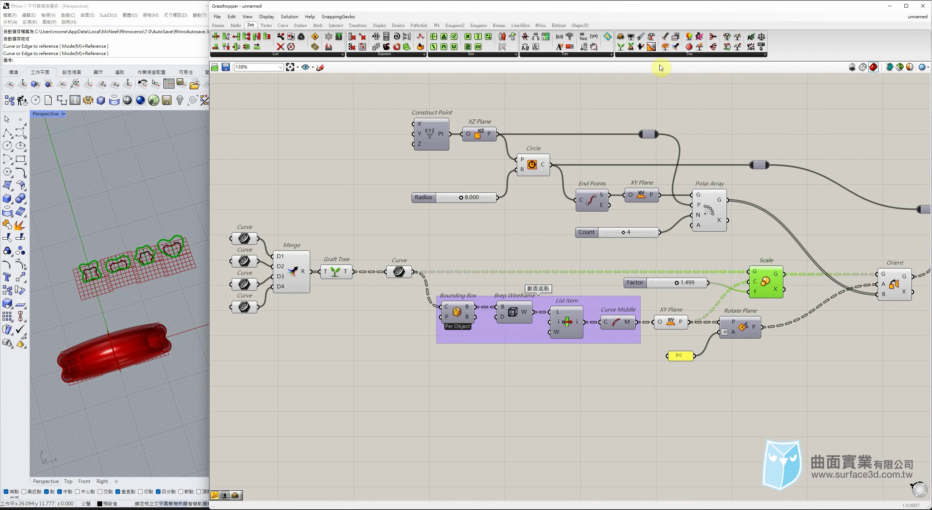
# Add a second Merge component below Rotate Plane and move Scale and its Factor slider to make room
pyautogui.moveTo(721, 402); pyautogui.dragTo(711, 397)
pyautogui.moveTo(773, 368); pyautogui.dragTo(708, 316)
pyautogui.moveTo(770, 285); pyautogui.dragTo(790, 282)
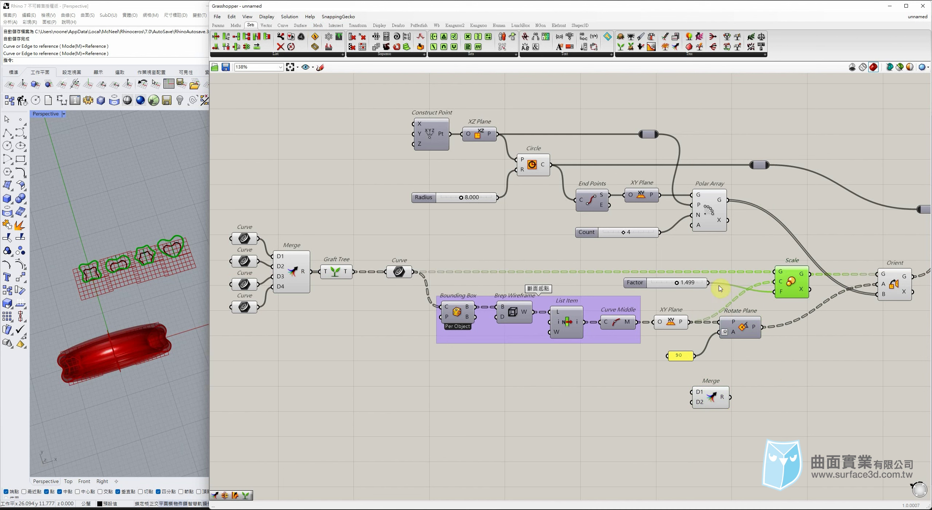
pyautogui.moveTo(694, 285); pyautogui.dragTo(829, 394)
pyautogui.click(812, 317)
pyautogui.moveTo(786, 280); pyautogui.dragTo(801, 281)
pyautogui.click(799, 337)
# Tidy the layout by repositioning Rotate Plane, the 90 panel and the new Merge component near the Factor slider
pyautogui.moveTo(744, 328); pyautogui.dragTo(731, 328)
pyautogui.click(744, 352)
pyautogui.moveTo(680, 357); pyautogui.dragTo(675, 345)
pyautogui.click(729, 327)
pyautogui.click(798, 369)
pyautogui.moveTo(775, 390); pyautogui.dragTo(791, 390)
pyautogui.moveTo(722, 401); pyautogui.dragTo(756, 384)
# Duplicate the Factor slider and place the copy in front of the new Merge component's inputs
pyautogui.moveTo(840, 356); pyautogui.dragTo(805, 425)
pyautogui.hotkey('ctrl', 'c')
pyautogui.hotkey('ctrl', 'v')
pyautogui.moveTo(794, 393); pyautogui.dragTo(649, 375)
pyautogui.scroll(5, 715, 387)
pyautogui.moveTo(721, 367); pyautogui.dragTo(688, 328, button='right')
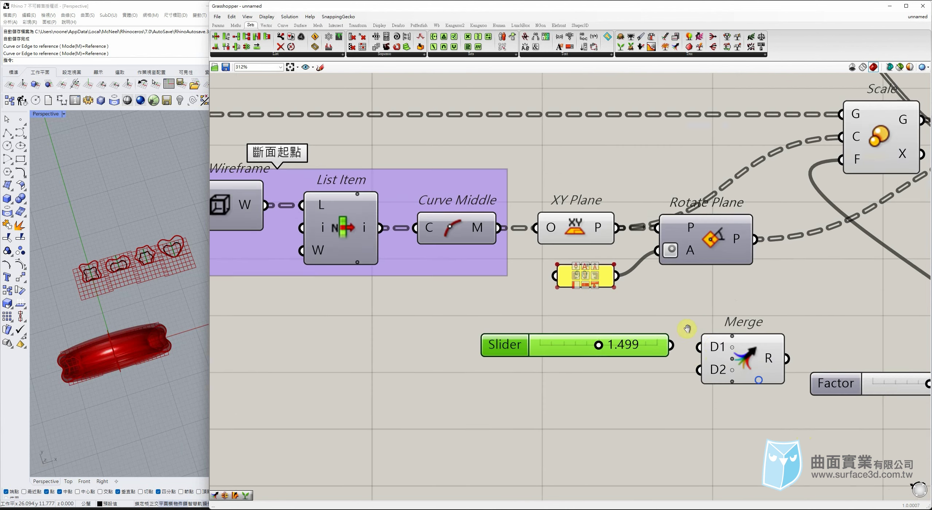
# Extend the new Merge component with inputs D3 and D4 and connect the copied slider to D1
pyautogui.scroll(2, 687, 328)
pyautogui.click(706, 349)
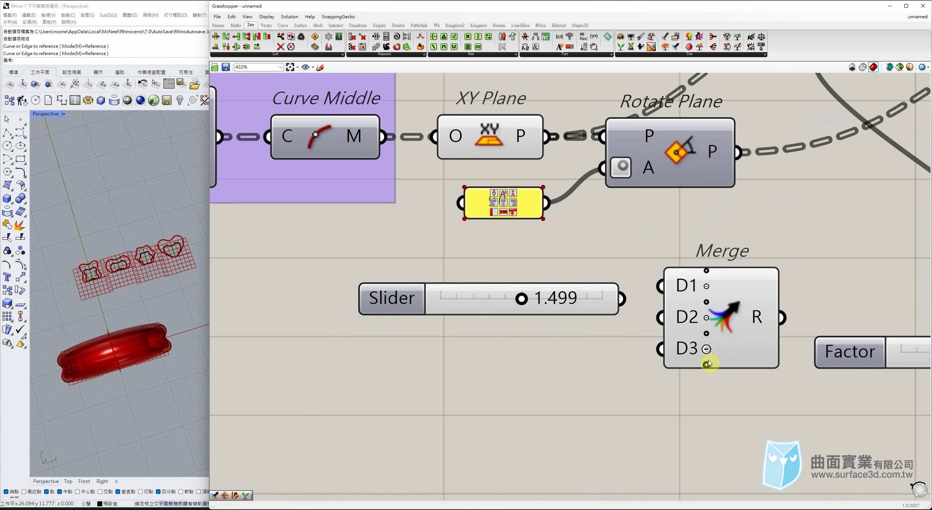
pyautogui.click(707, 364)
pyautogui.click(686, 378)
pyautogui.moveTo(622, 307); pyautogui.dragTo(664, 269)
# Make three more copies of the 1.499 slider and connect them to Merge inputs D2, D3 and D4
pyautogui.moveTo(587, 308); pyautogui.dragTo(573, 345)
pyautogui.hotkey('ctrl', 'c')
pyautogui.hotkey('ctrl', 'v')
pyautogui.hotkey('ctrl', 'c')
pyautogui.hotkey('ctrl', 'v')
pyautogui.moveTo(623, 346); pyautogui.dragTo(662, 333)
pyautogui.hotkey('ctrl', 'c')
pyautogui.hotkey('ctrl', 'v')
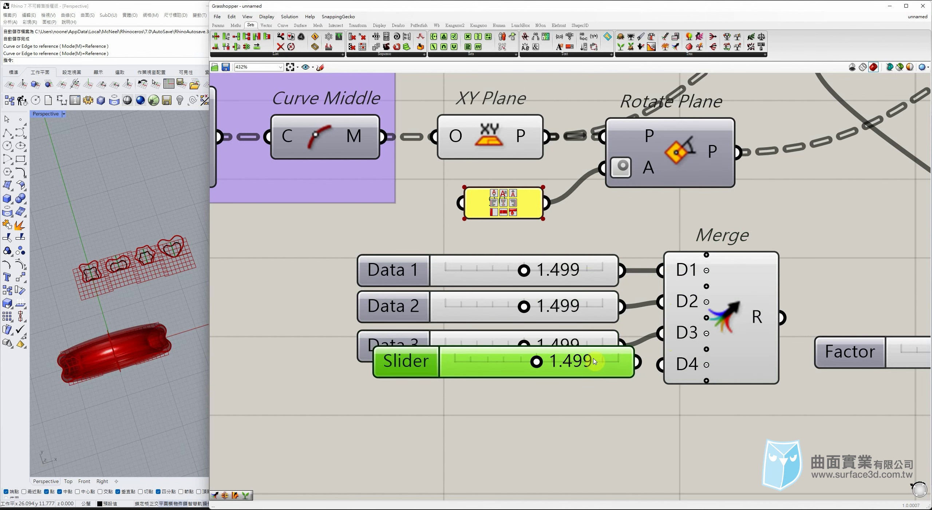
pyautogui.moveTo(595, 362); pyautogui.dragTo(579, 398)
pyautogui.moveTo(636, 399); pyautogui.dragTo(661, 349)
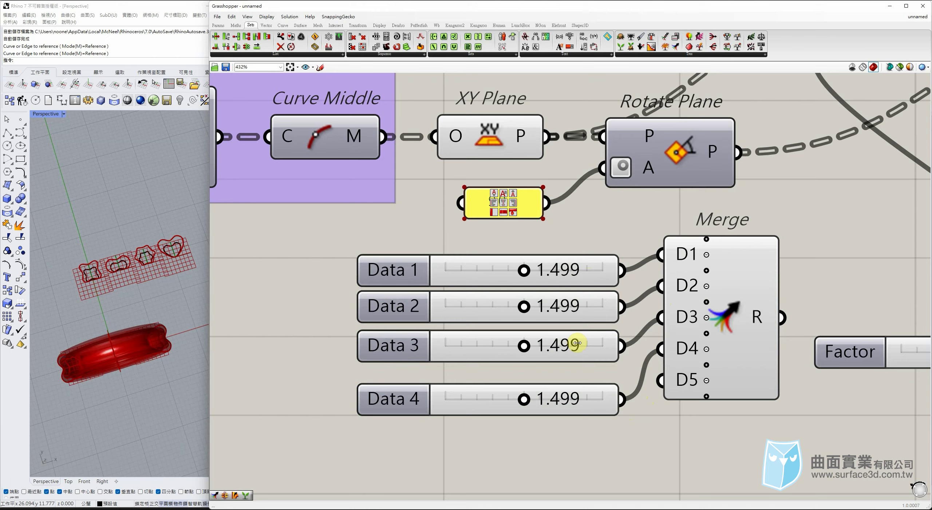
# Remove the unused D5 input from the slider Merge and stack the four sliders in an even column
pyautogui.click(687, 318)
pyautogui.scroll(3, 721, 401)
pyautogui.click(694, 382)
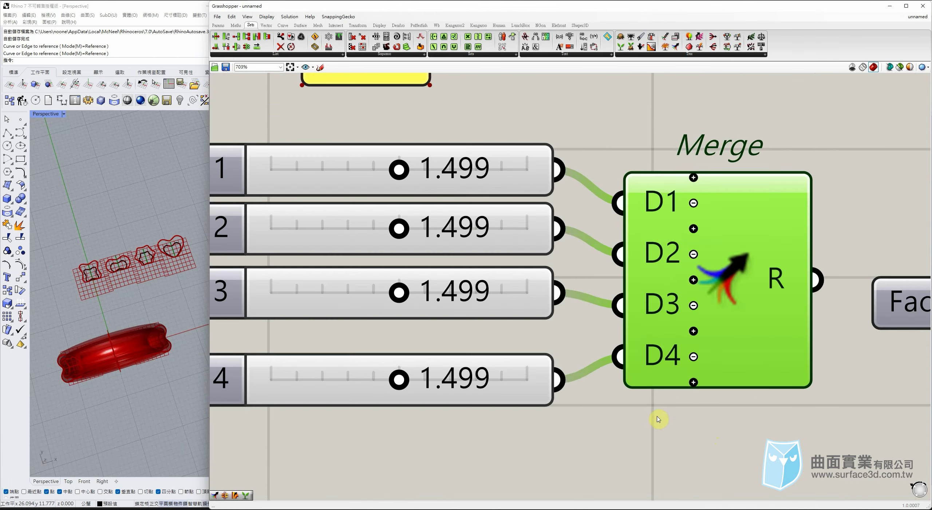
pyautogui.scroll(-5, 657, 417)
pyautogui.moveTo(579, 308); pyautogui.dragTo(578, 371)
pyautogui.click(578, 332)
pyautogui.moveTo(578, 404); pyautogui.dragTo(578, 394)
# Connect the slider Merge result to Scale's F input and delete the original Factor slider
pyautogui.moveTo(726, 359); pyautogui.dragTo(779, 142)
pyautogui.moveTo(842, 256); pyautogui.dragTo(812, 400)
pyautogui.press('Delete')
pyautogui.moveTo(736, 299); pyautogui.dragTo(668, 335, button='right')
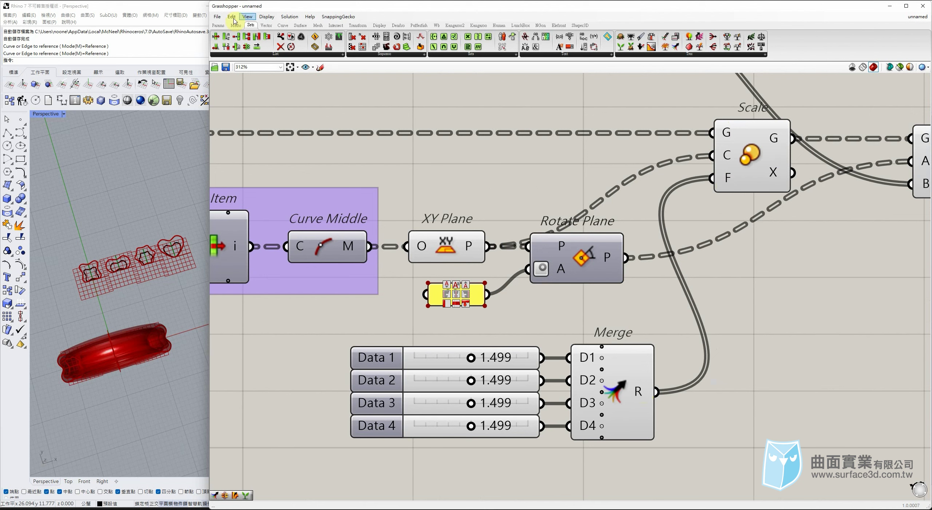
# Graft the R output of the slider Merge so each profile gets its own scale factor
pyautogui.click(236, 25)
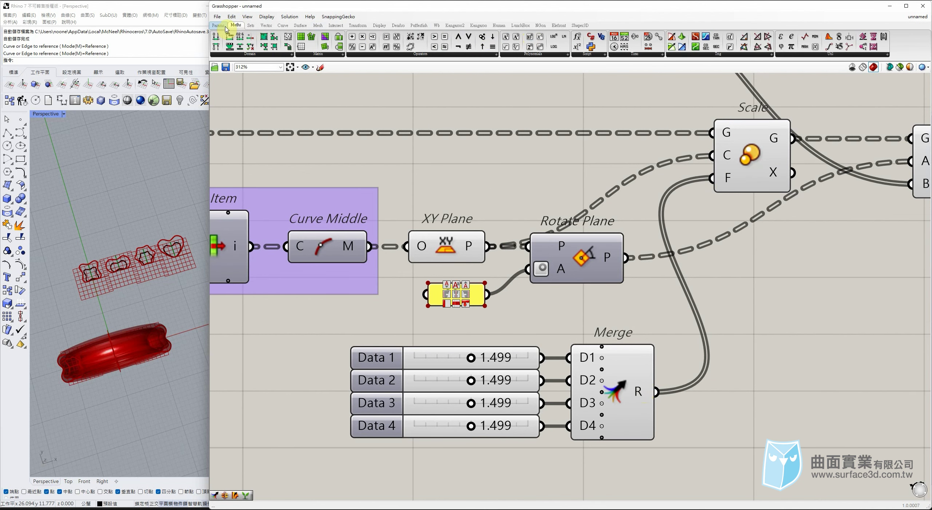
pyautogui.click(252, 26)
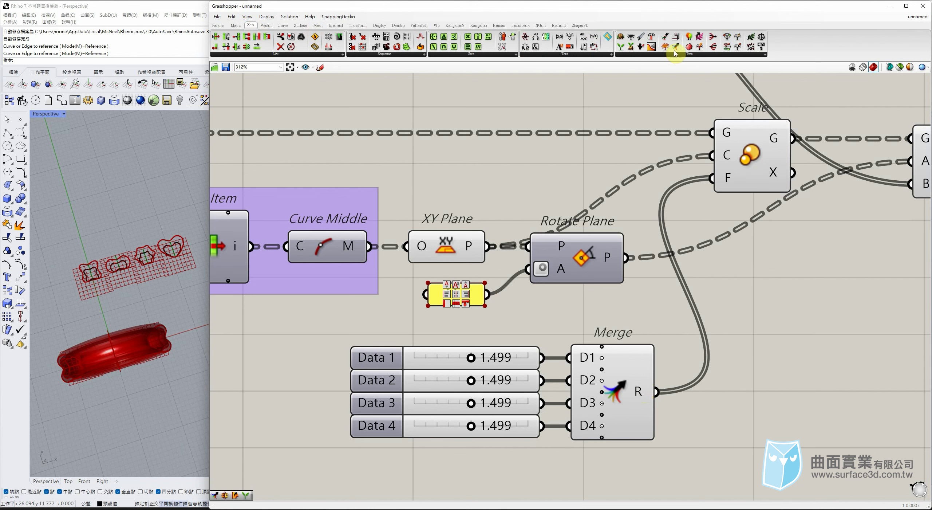
pyautogui.rightClick(647, 394)
pyautogui.click(669, 442)
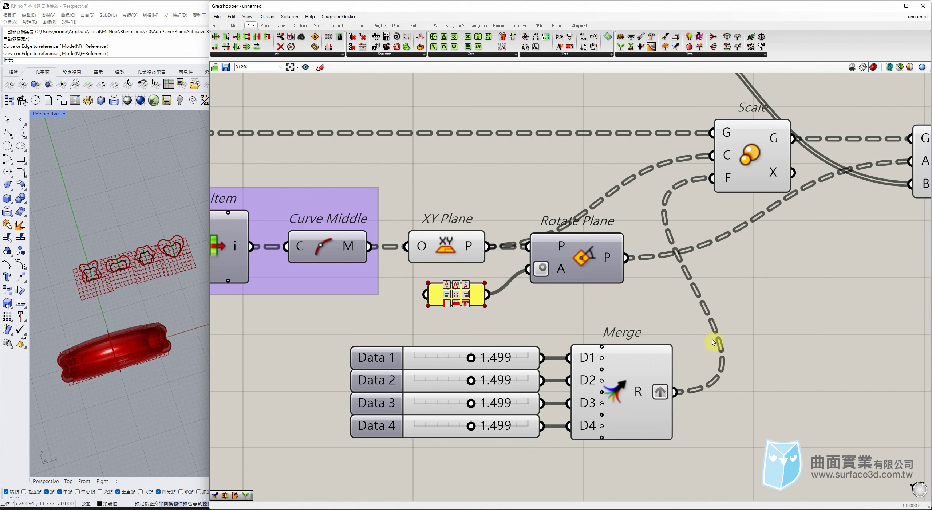
pyautogui.moveTo(642, 393)
pyautogui.moveTo(642, 393); pyautogui.dragTo(636, 393)
# Set the scale sliders to 2.167 for Data 1, 0.911 for Data 2, 0.605 for Data 3 and 1.623 for Data 4
pyautogui.scroll(-1, 514, 336)
pyautogui.moveTo(479, 355); pyautogui.dragTo(484, 413)
pyautogui.moveTo(170, 251); pyautogui.dragTo(184, 243, button='right')
pyautogui.moveTo(639, 318); pyautogui.dragTo(601, 443)
pyautogui.moveTo(511, 328); pyautogui.dragTo(479, 457)
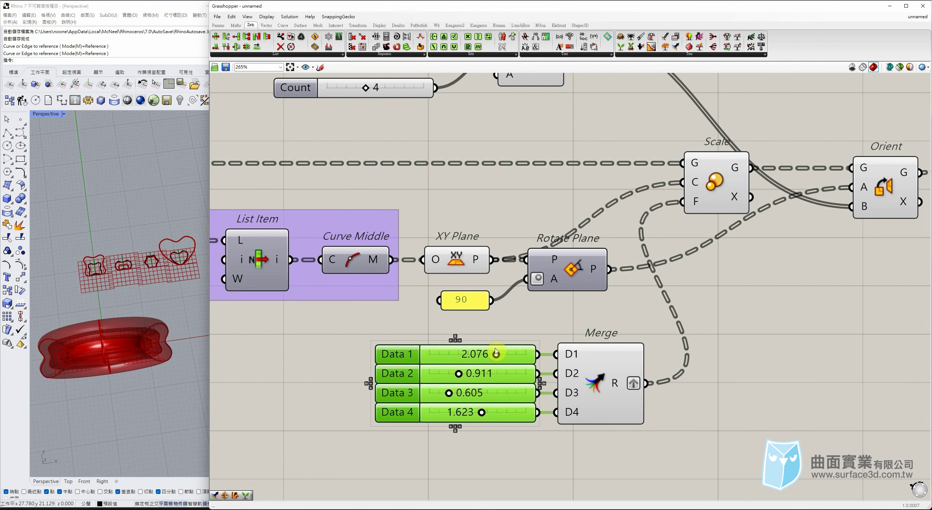
pyautogui.moveTo(497, 358)
pyautogui.mouseDown()
pyautogui.moveTo(466, 358)
pyautogui.moveTo(510, 358)
pyautogui.moveTo(500, 359)
pyautogui.mouseUp()
pyautogui.click(543, 456)
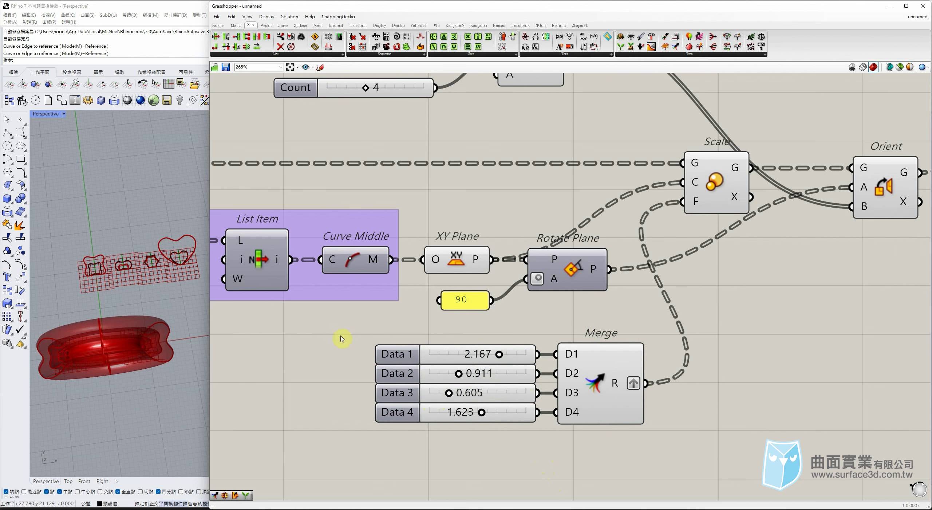
# Select the Orient component and examine its four oriented profiles on the ring from several angles
pyautogui.moveTo(564, 323); pyautogui.dragTo(464, 349, button='right')
pyautogui.moveTo(810, 135); pyautogui.dragTo(770, 249)
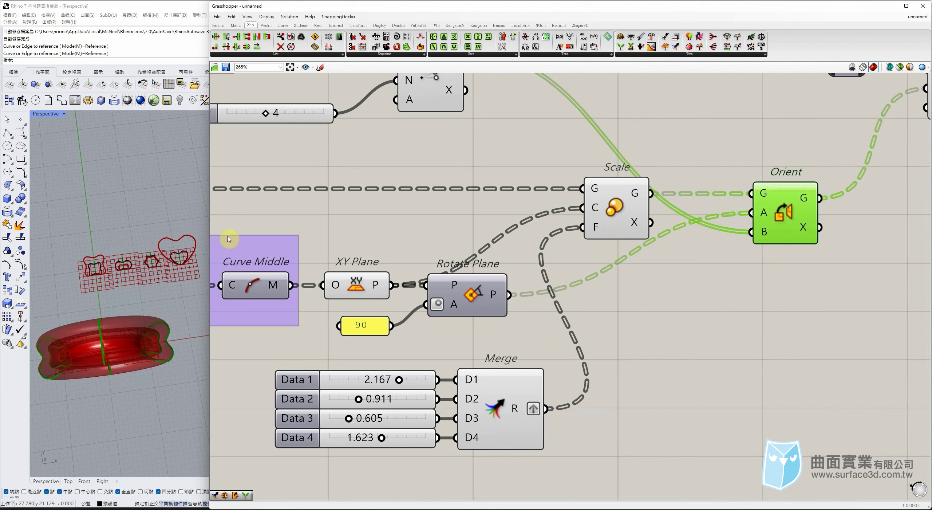
pyautogui.moveTo(140, 366); pyautogui.dragTo(102, 297, button='right')
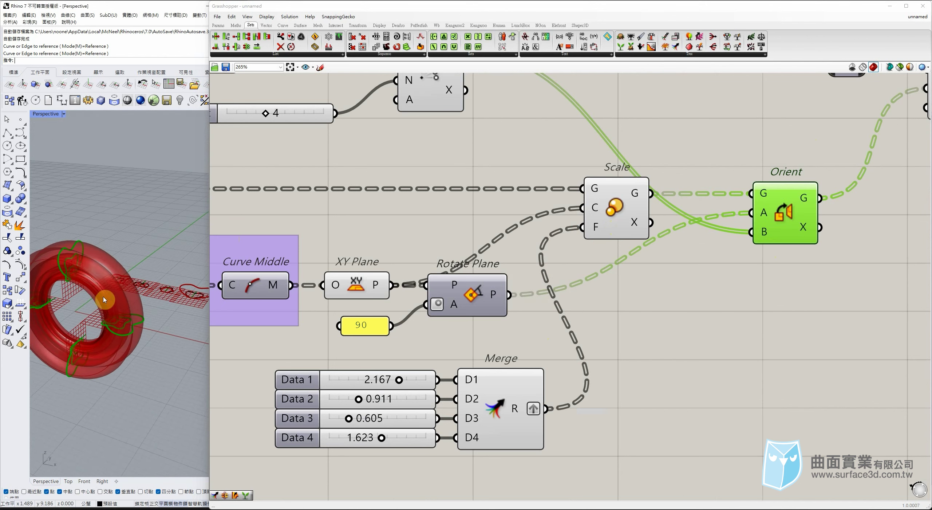
pyautogui.scroll(3, 153, 337)
pyautogui.moveTo(102, 322); pyautogui.dragTo(122, 339, button='right')
pyautogui.moveTo(811, 174); pyautogui.dragTo(708, 289)
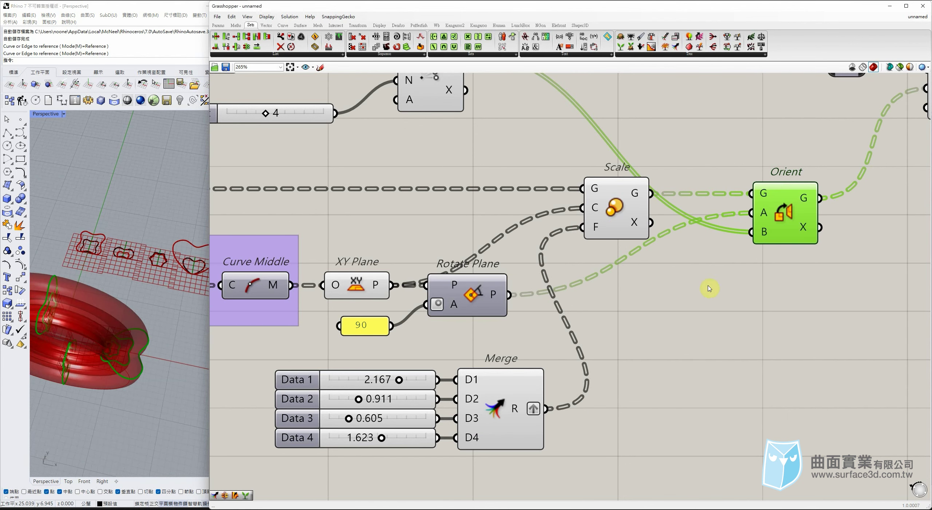
pyautogui.scroll(6, 123, 371)
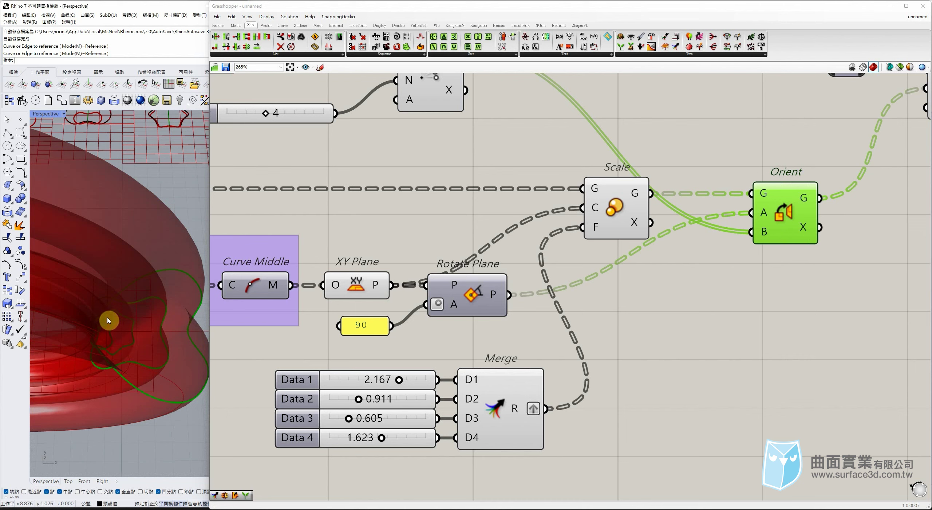
# Add a Graft Tree component and feed it from Polar Array's G output
pyautogui.scroll(-6, 120, 247)
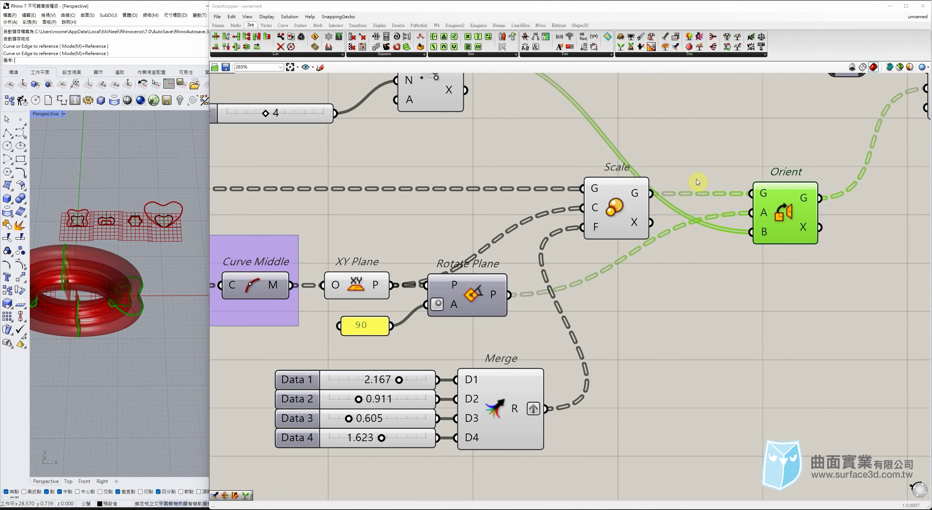
pyautogui.moveTo(696, 182); pyautogui.dragTo(706, 307, button='right')
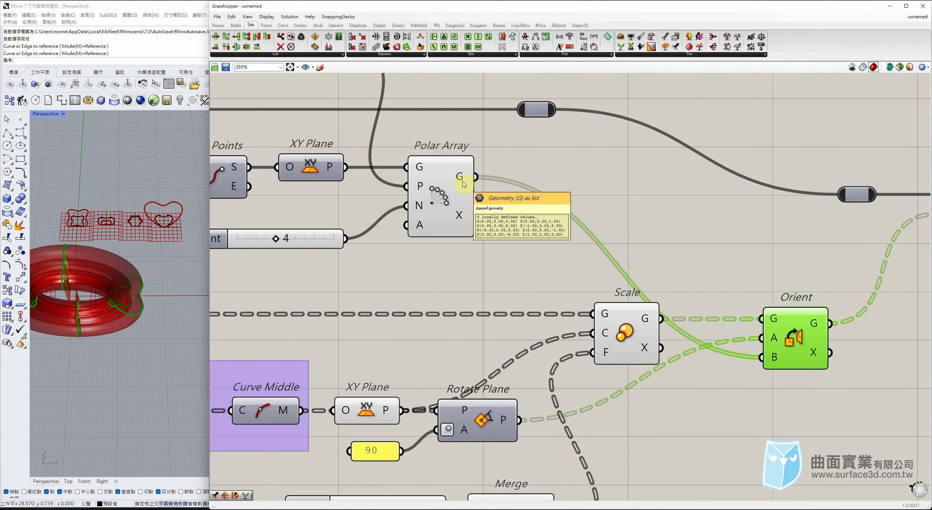
pyautogui.moveTo(808, 337); pyautogui.dragTo(754, 335, button='right')
pyautogui.moveTo(754, 334); pyautogui.dragTo(800, 334)
pyautogui.click(670, 240)
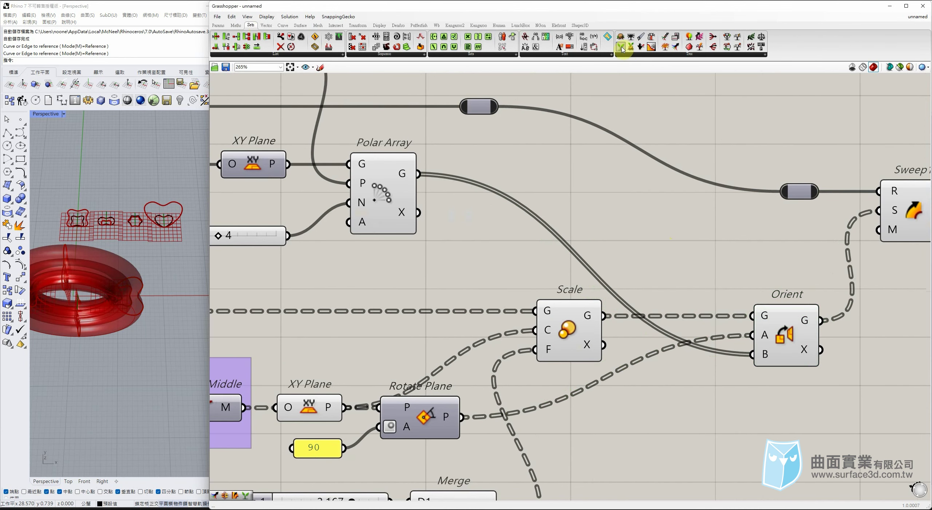
pyautogui.moveTo(635, 200); pyautogui.dragTo(624, 204)
pyautogui.moveTo(419, 174); pyautogui.dragTo(595, 204)
pyautogui.moveTo(647, 206)
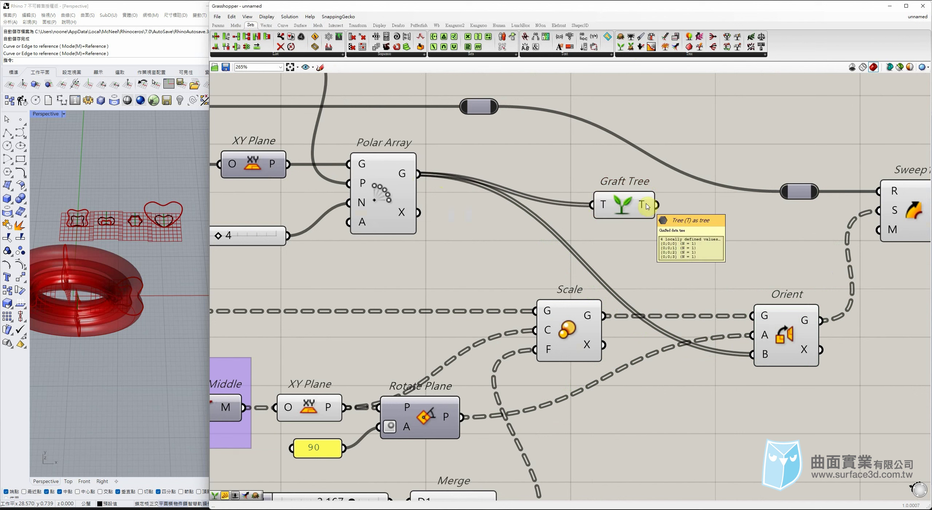
# Connect Graft Tree's T output to Orient's B input and align the component with Polar Array's G output
pyautogui.moveTo(656, 205); pyautogui.dragTo(753, 354)
pyautogui.click(624, 200)
pyautogui.moveTo(625, 201); pyautogui.dragTo(574, 174)
pyautogui.click(625, 209)
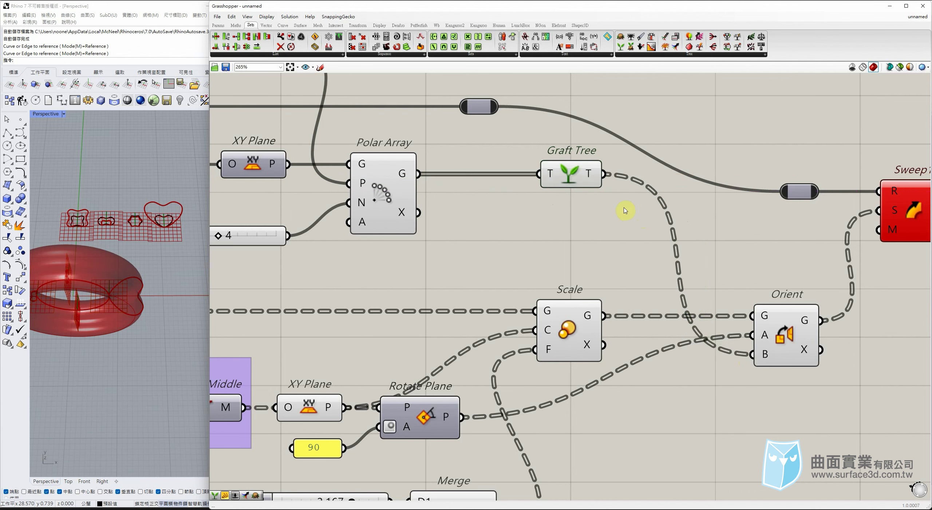
# Add a Panel to Merge's R output and enlarge it to read all the grafted data paths
pyautogui.scroll(-2, 625, 209)
pyautogui.click(218, 25)
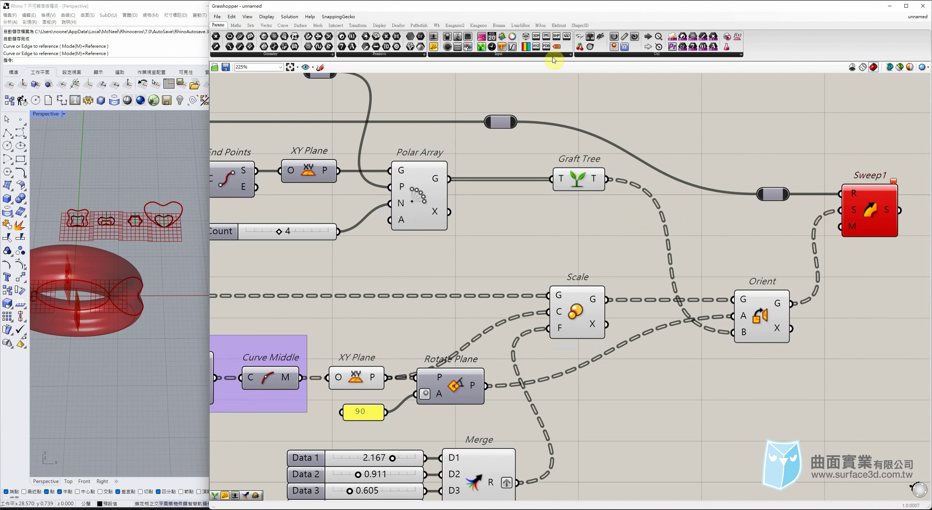
pyautogui.moveTo(437, 50); pyautogui.dragTo(700, 415)
pyautogui.moveTo(586, 441); pyautogui.dragTo(567, 341, button='right')
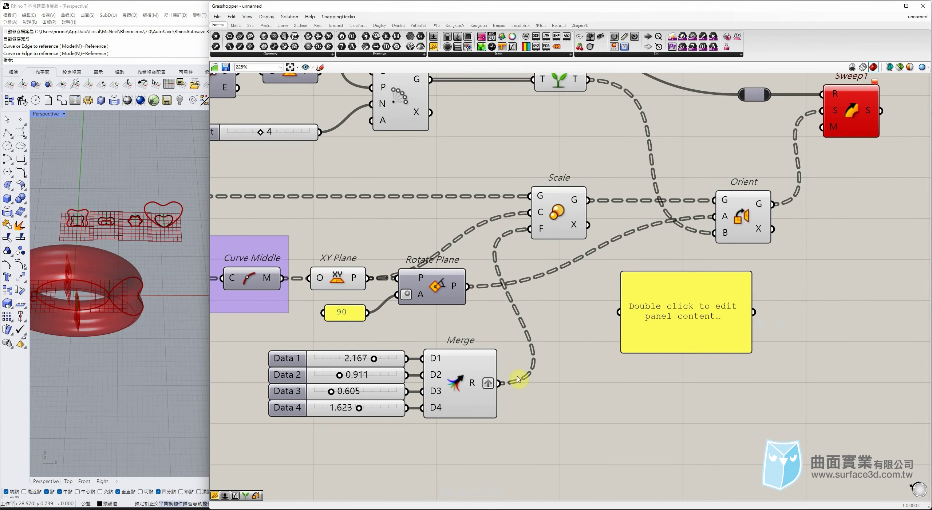
pyautogui.moveTo(499, 386); pyautogui.dragTo(660, 320)
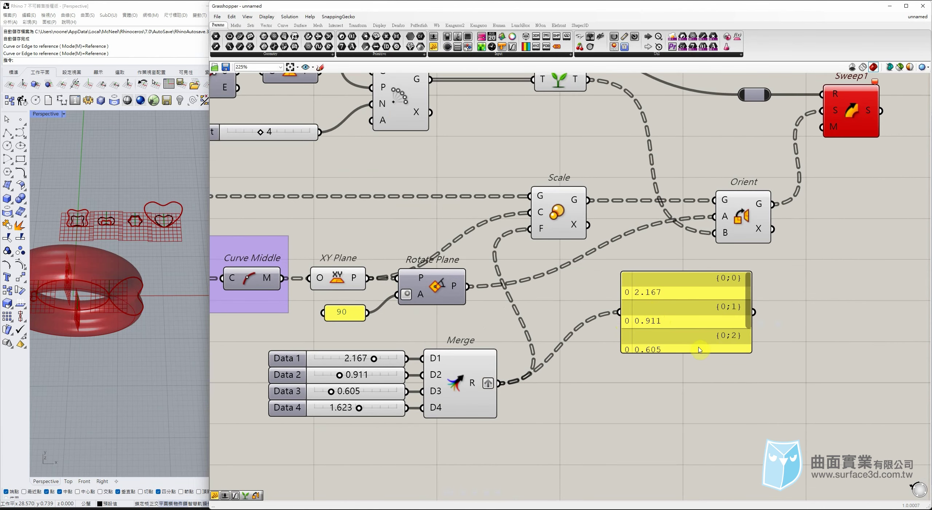
pyautogui.moveTo(700, 351); pyautogui.dragTo(699, 423)
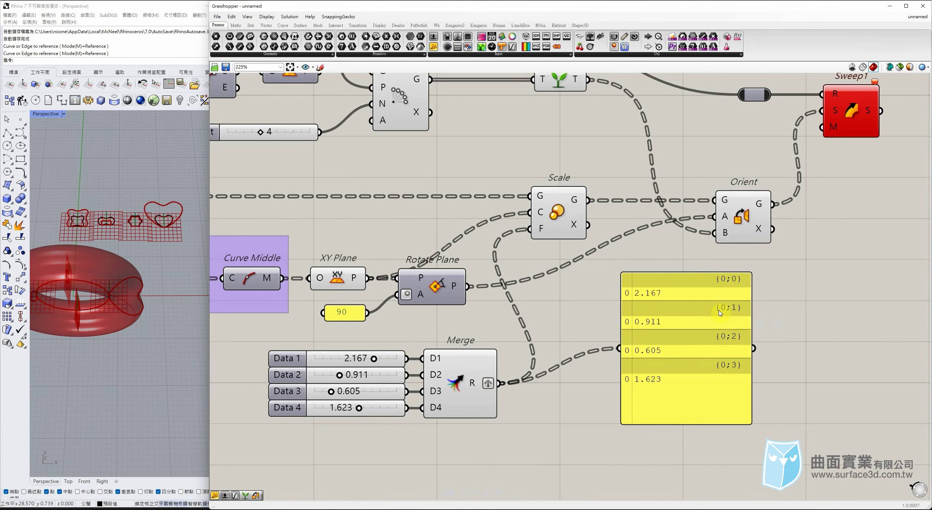
# Rewire the Panel to XY Plane's P output and enlarge it to compare the plane paths
pyautogui.moveTo(370, 278); pyautogui.dragTo(619, 348)
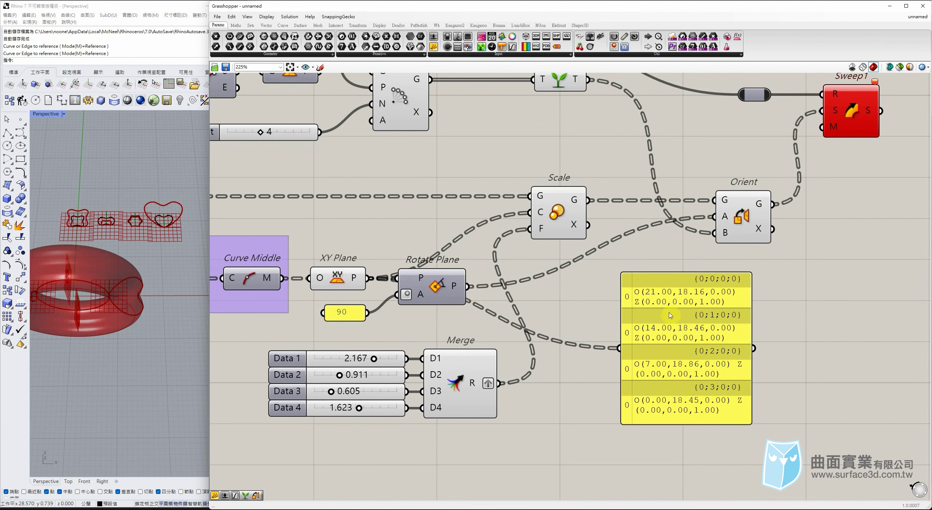
pyautogui.moveTo(711, 423); pyautogui.dragTo(714, 446)
pyautogui.moveTo(658, 376); pyautogui.dragTo(656, 369)
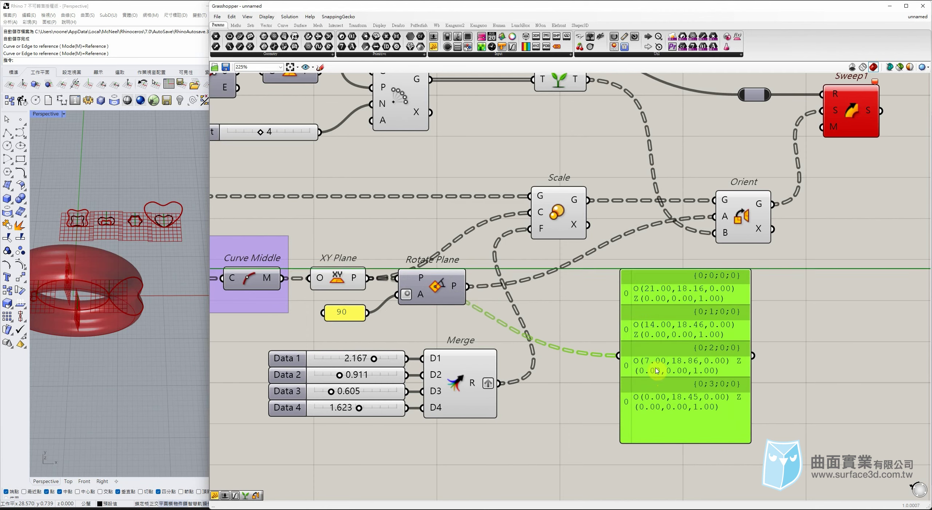
# Delete the Panel after tracing the planes' data path back through the definition
pyautogui.moveTo(394, 229); pyautogui.dragTo(508, 296, button='right')
pyautogui.click(506, 285)
pyautogui.scroll(-3, 499, 259)
pyautogui.moveTo(394, 244); pyautogui.dragTo(431, 246, button='right')
pyautogui.scroll(3, 544, 301)
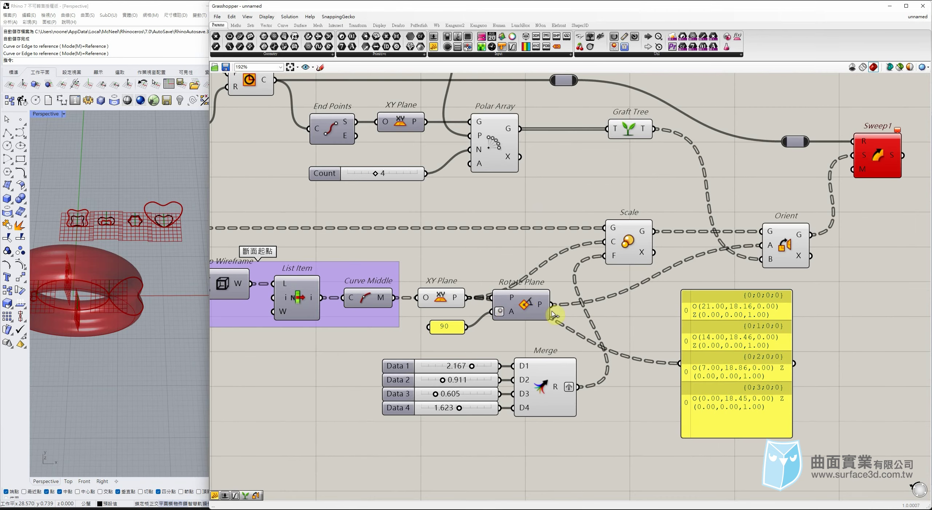
pyautogui.click(768, 408)
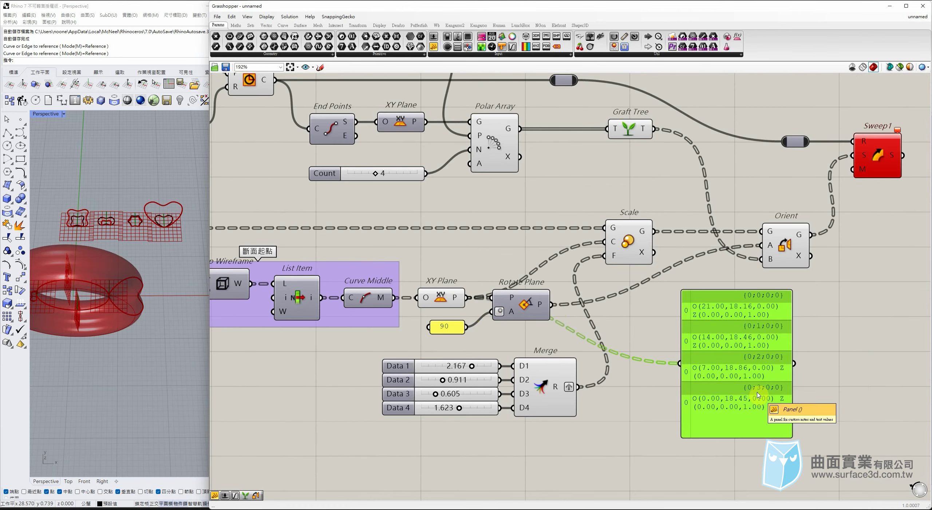
pyautogui.press('Delete')
# Try applying Simplify to Scale's G, C and F inputs
pyautogui.click(607, 255)
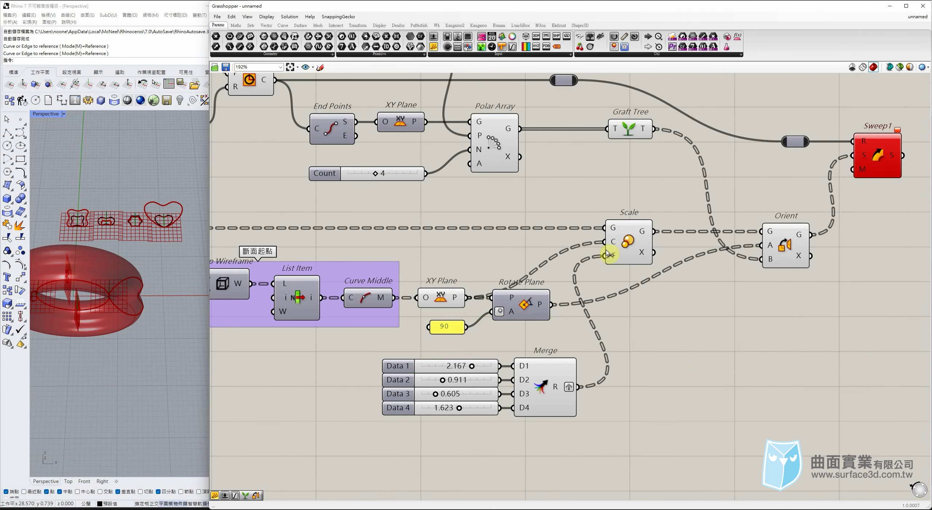
pyautogui.rightClick(612, 228)
pyautogui.click(626, 298)
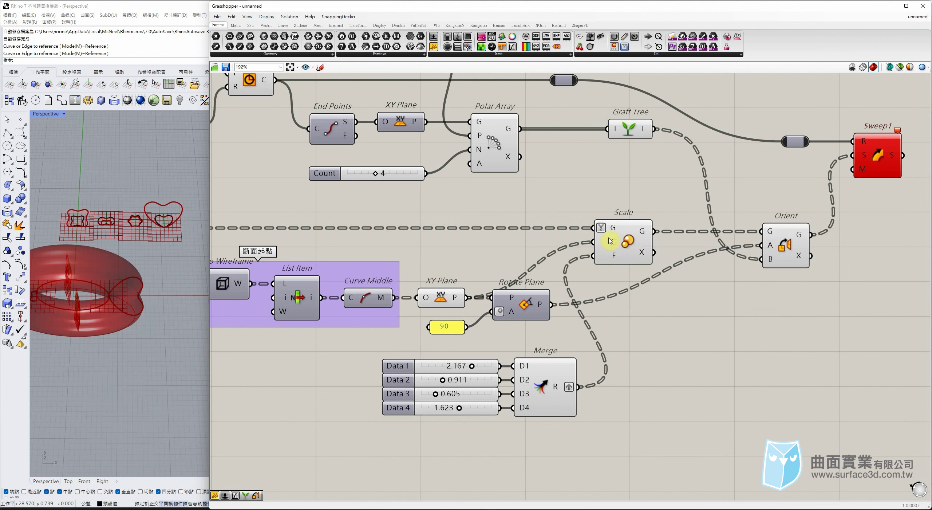
pyautogui.rightClick(606, 243)
pyautogui.click(626, 313)
pyautogui.rightClick(602, 256)
pyautogui.click(626, 327)
pyautogui.moveTo(611, 247); pyautogui.dragTo(624, 247)
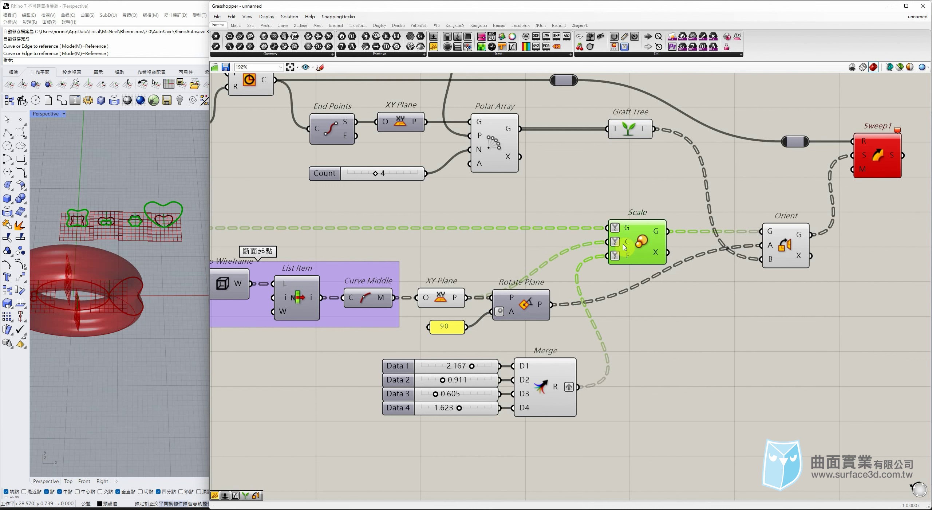
# Simplify XY Plane's P output and turn off Simplify on Scale's C input
pyautogui.rightClick(458, 301)
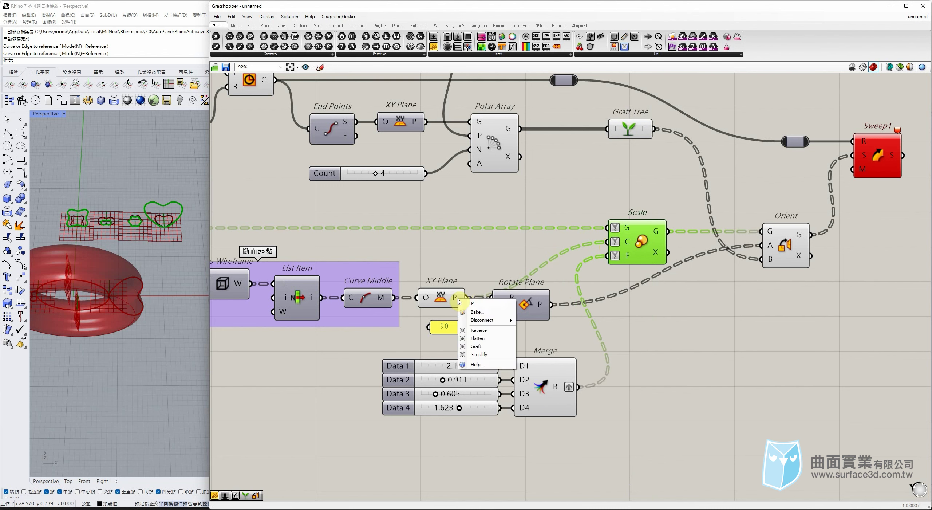
pyautogui.click(482, 357)
pyautogui.rightClick(623, 240)
pyautogui.click(651, 316)
# Simplify Merge's R output and turn off Simplify on Scale's F and G inputs
pyautogui.rightClick(623, 255)
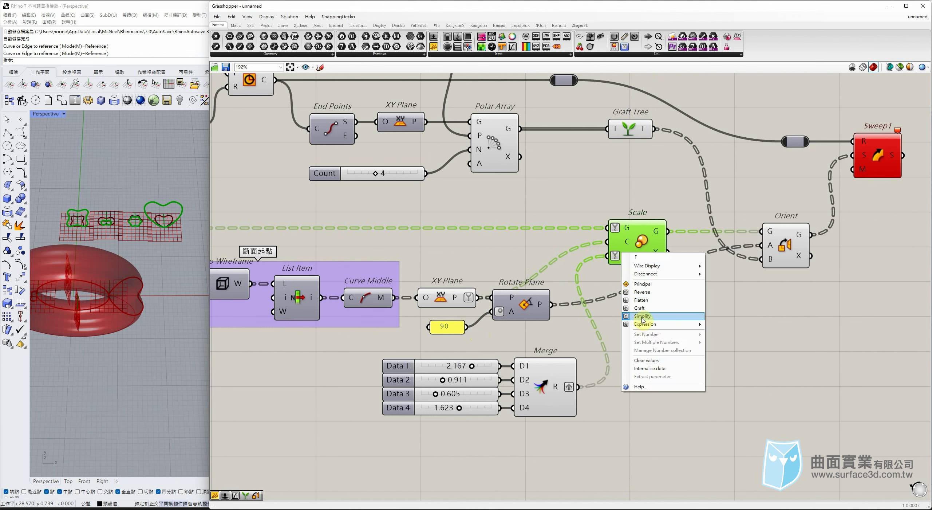
pyautogui.click(652, 324)
pyautogui.rightClick(561, 388)
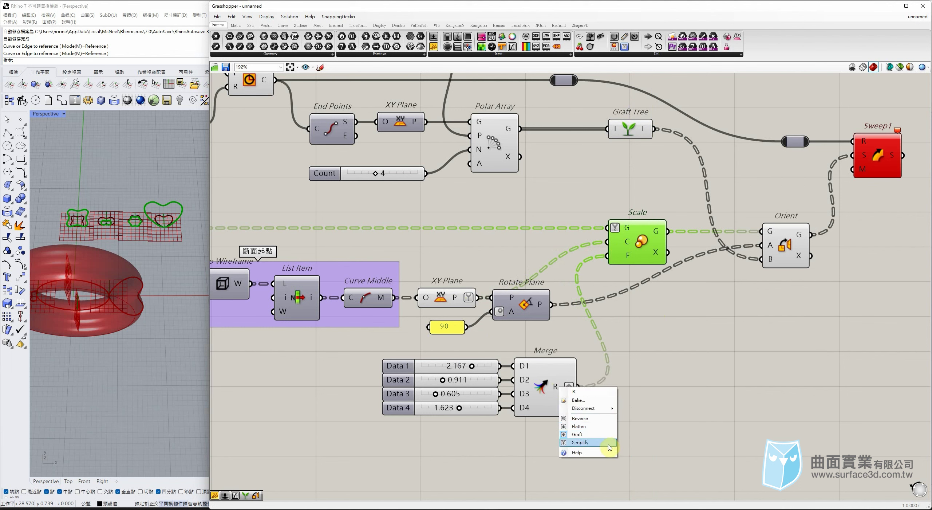
pyautogui.click(591, 443)
pyautogui.rightClick(619, 229)
pyautogui.click(641, 295)
# Simplify the Curve parameter feeding Scale and Bounding Box so its paths match those of XY Plane's output
pyautogui.moveTo(475, 228); pyautogui.dragTo(683, 249, button='right')
pyautogui.moveTo(715, 332); pyautogui.dragTo(727, 332)
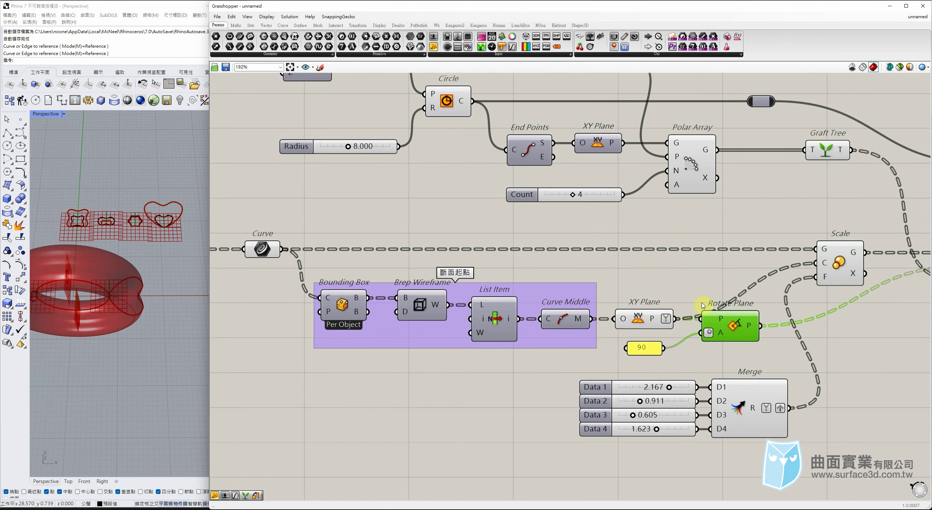
pyautogui.moveTo(272, 252)
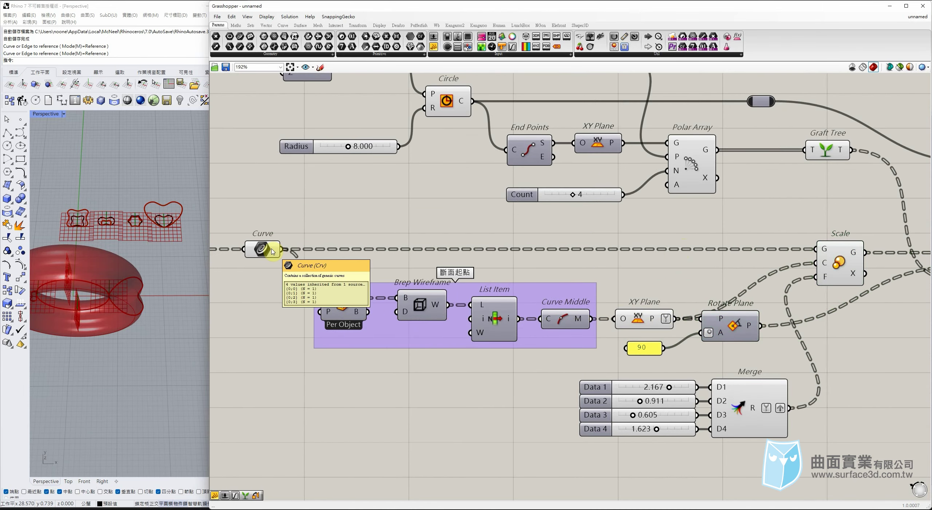
pyautogui.moveTo(660, 294); pyautogui.dragTo(517, 283, button='right')
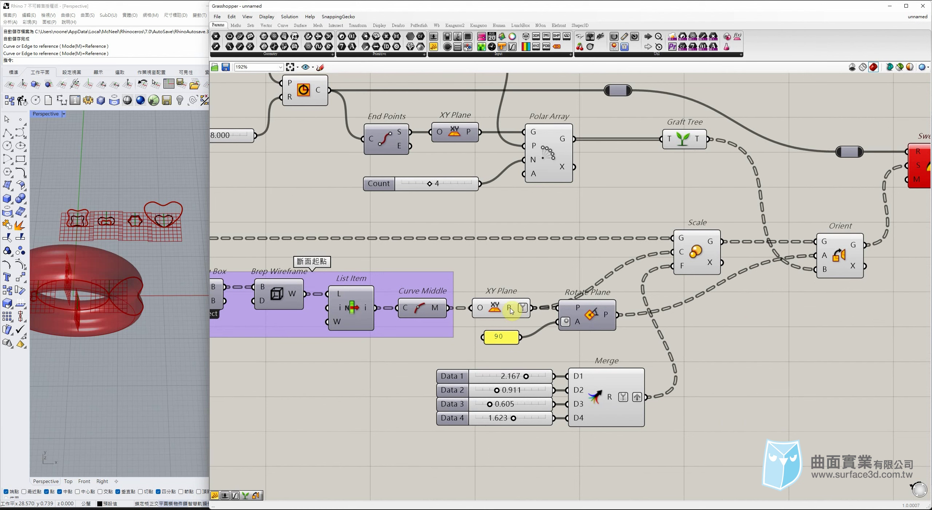
pyautogui.moveTo(513, 310)
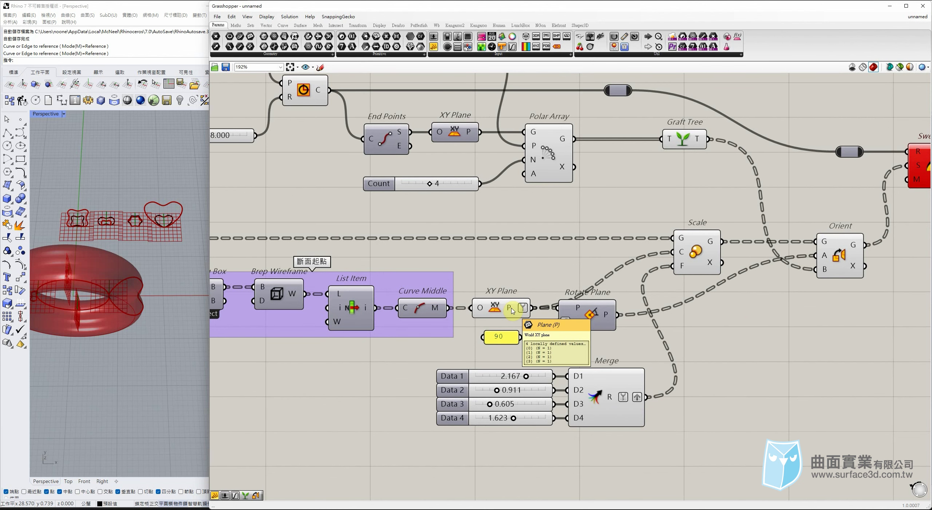
pyautogui.moveTo(427, 302); pyautogui.dragTo(533, 298, button='right')
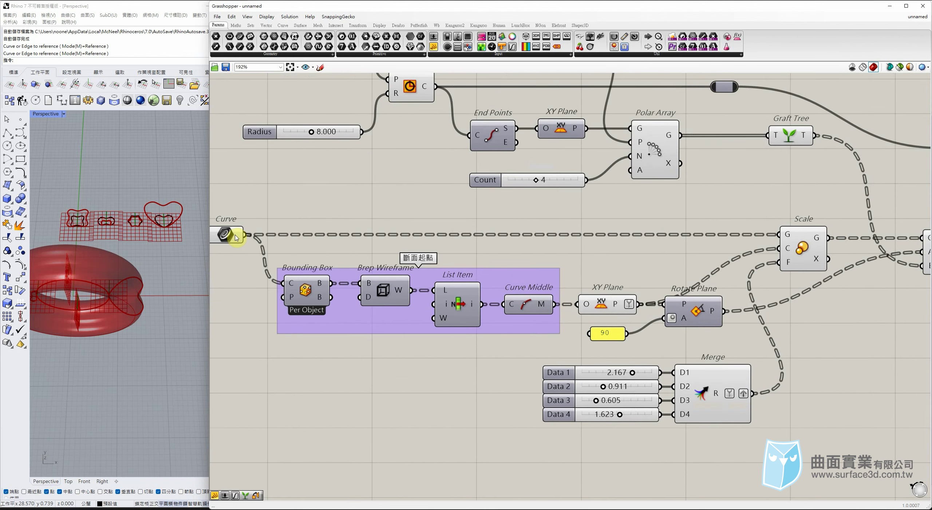
pyautogui.rightClick(236, 238)
pyautogui.click(271, 317)
pyautogui.moveTo(716, 397)
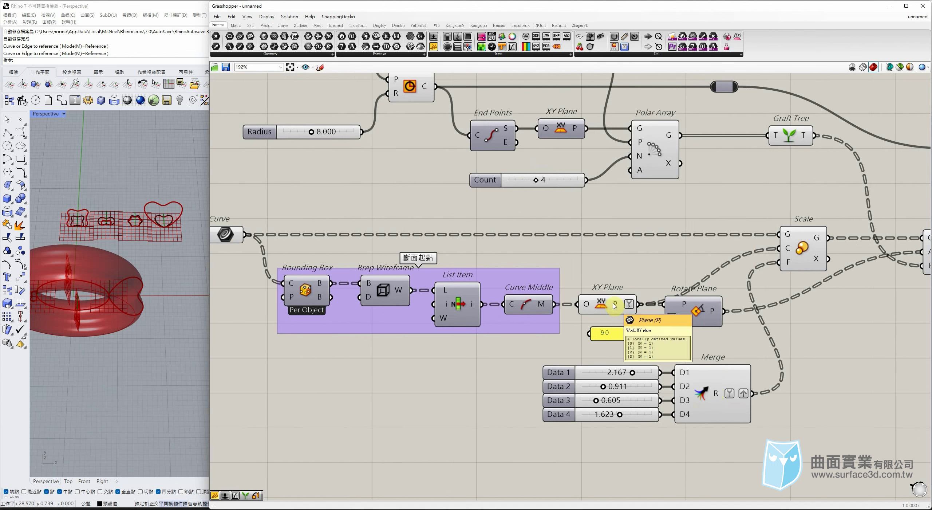
pyautogui.moveTo(237, 239)
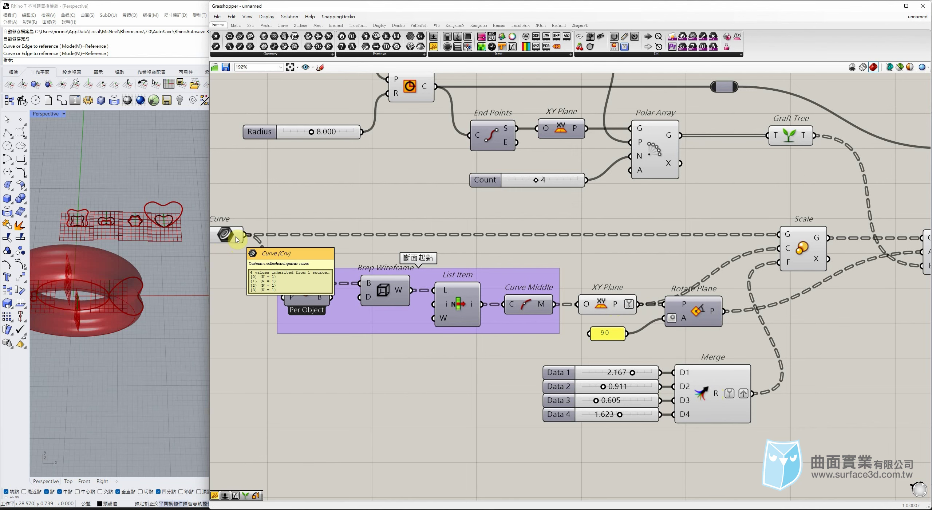
# Simplify Graft Tree's T output and compare its paths with Orient's inputs
pyautogui.moveTo(726, 252); pyautogui.dragTo(551, 259, button='right')
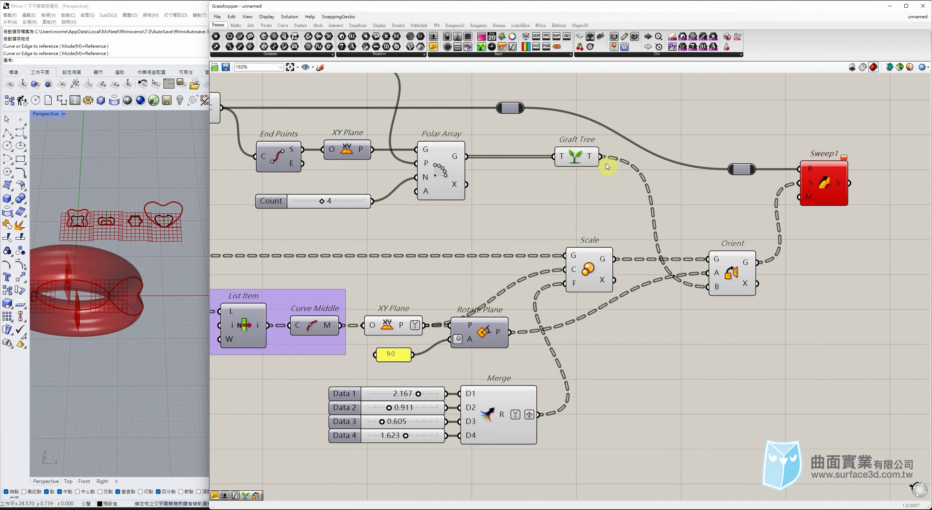
pyautogui.rightClick(594, 158)
pyautogui.click(608, 201)
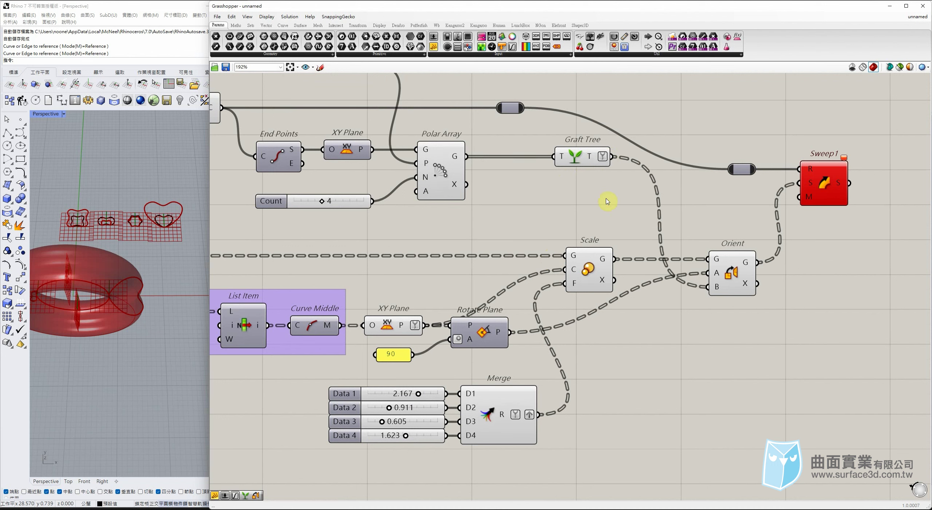
pyautogui.moveTo(595, 156)
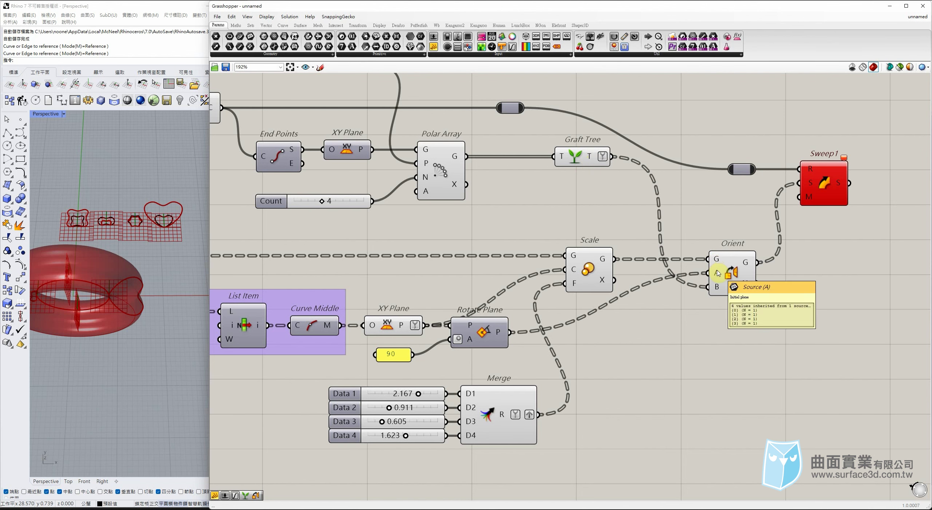
# Examine Sweep1's error, the ring in the viewport and the data paths arriving at Sweep1's S input
pyautogui.moveTo(763, 250); pyautogui.dragTo(666, 269, button='right')
pyautogui.moveTo(808, 151); pyautogui.dragTo(733, 235)
pyautogui.moveTo(742, 202); pyautogui.dragTo(758, 203)
pyautogui.click(434, 277)
pyautogui.moveTo(125, 329); pyautogui.dragTo(84, 248, button='right')
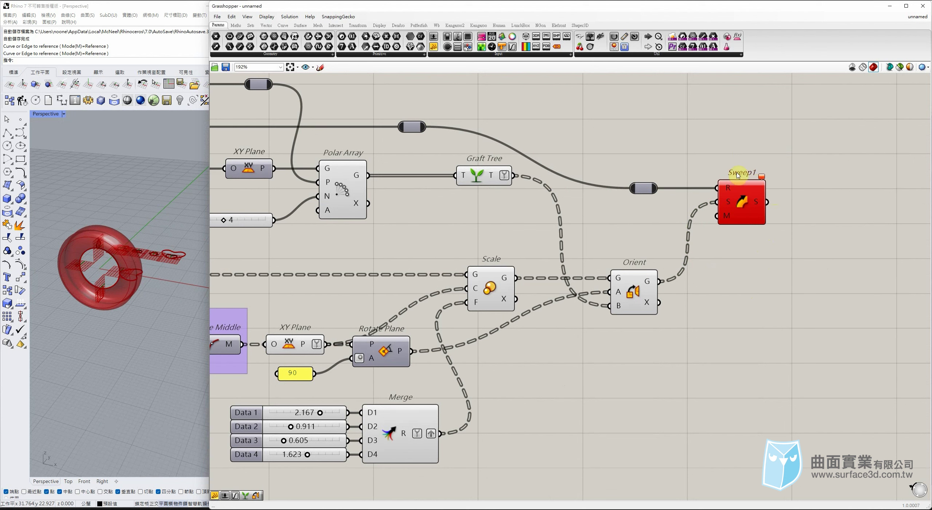
pyautogui.moveTo(763, 179)
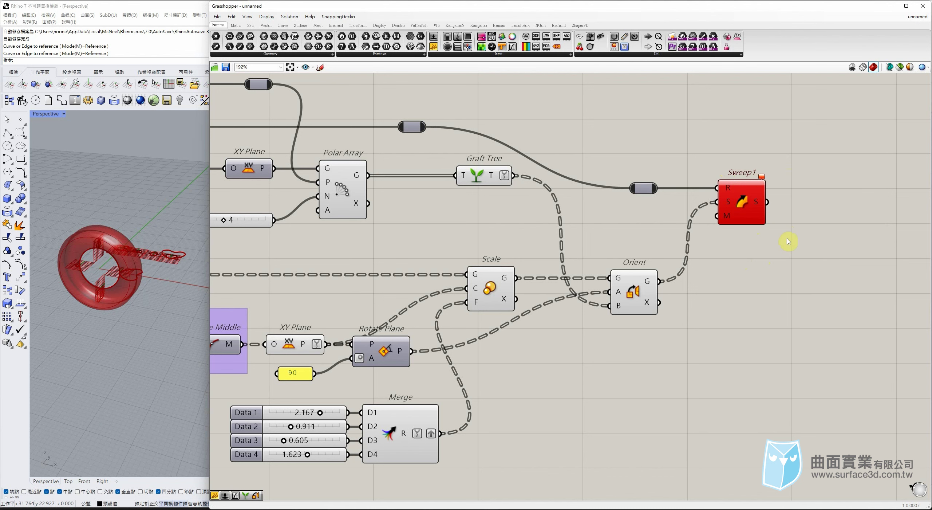
pyautogui.click(724, 207)
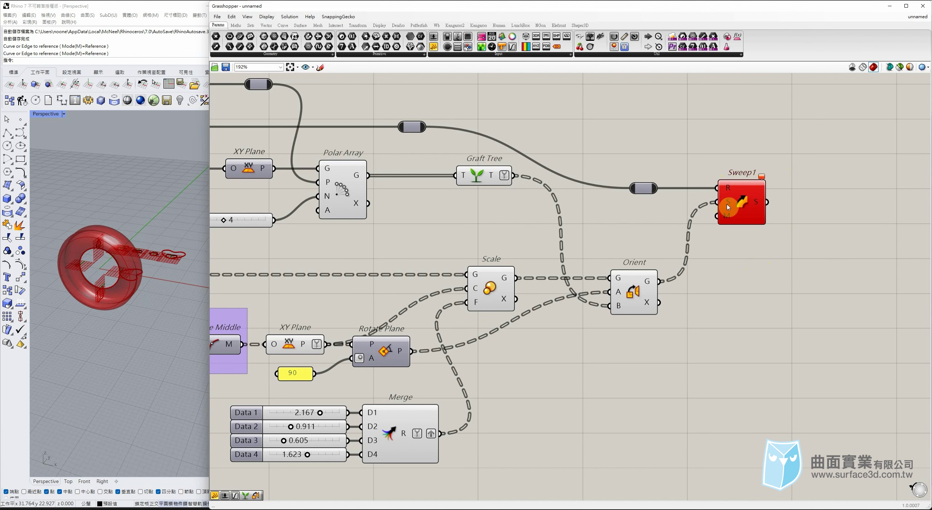
pyautogui.moveTo(728, 206)
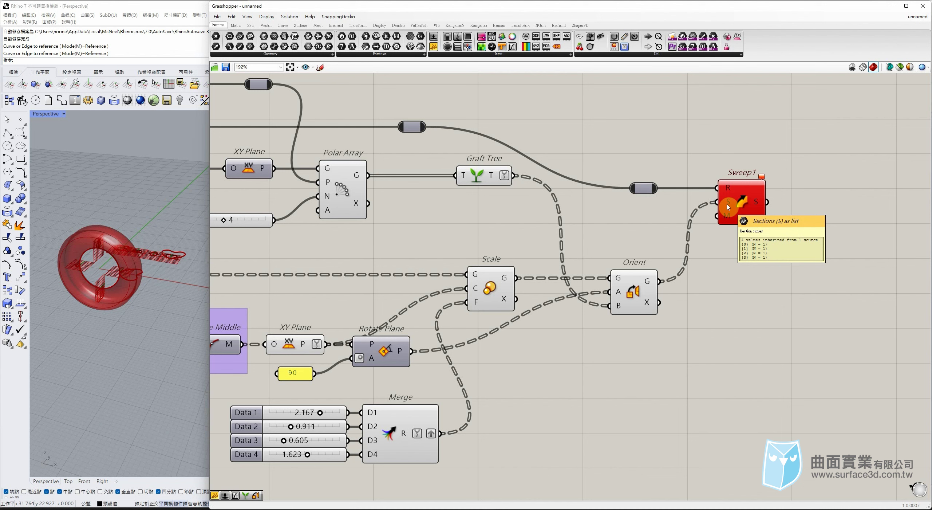
# Insert a Flatten Tree between Orient's G output and Sweep1's S input, making room beside Sweep1
pyautogui.moveTo(728, 207); pyautogui.dragTo(748, 207)
pyautogui.click(682, 208)
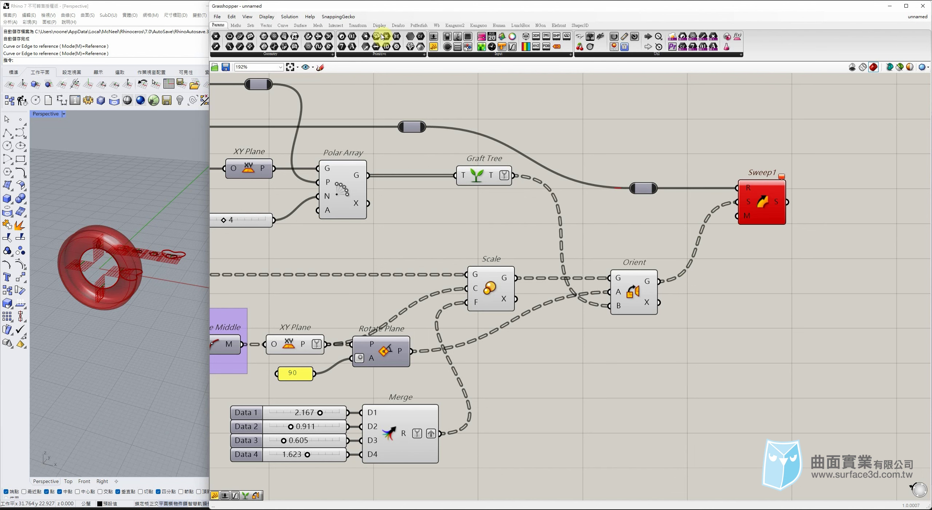
pyautogui.click(251, 25)
pyautogui.moveTo(620, 36); pyautogui.dragTo(737, 202)
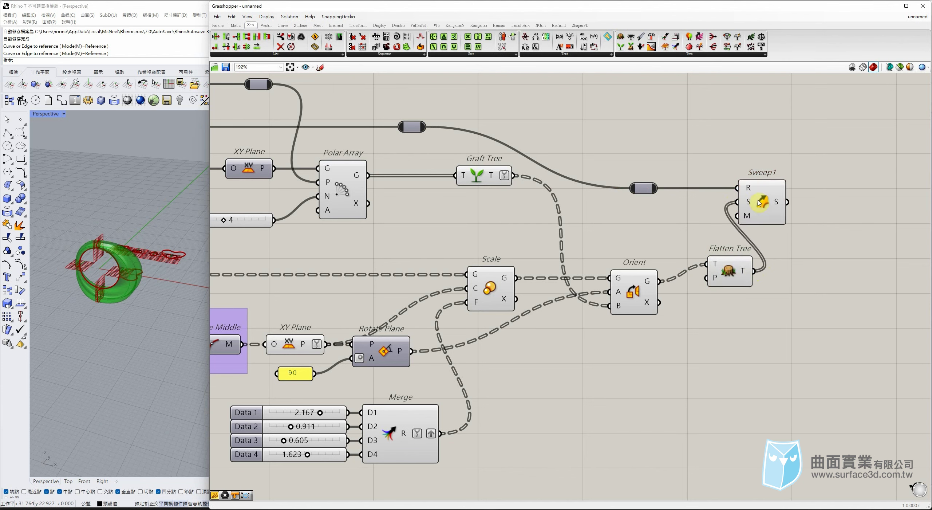
# Reposition Flatten Tree between Orient and Sweep1, and shift Sweep1 farther from it
pyautogui.moveTo(731, 273); pyautogui.dragTo(708, 232)
pyautogui.moveTo(715, 230); pyautogui.dragTo(719, 231)
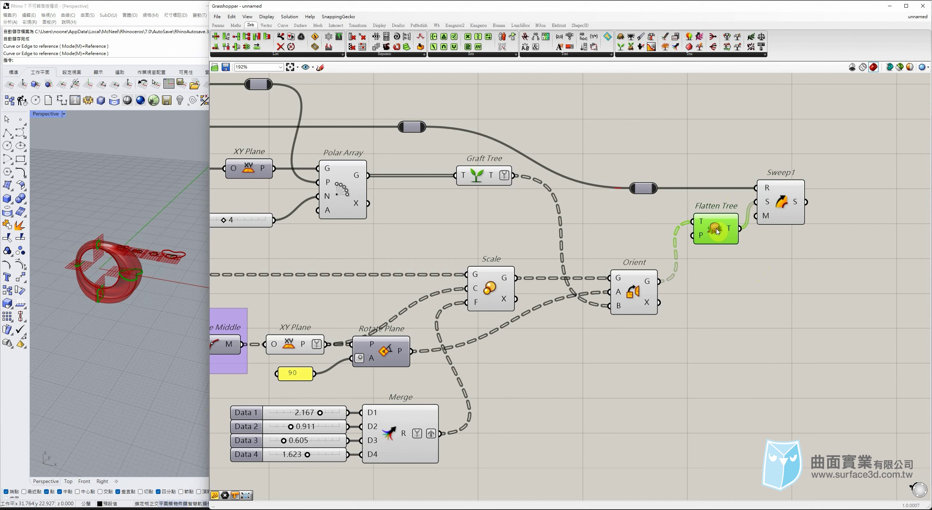
pyautogui.moveTo(153, 230); pyautogui.dragTo(86, 266, button='right')
pyautogui.scroll(3, 90, 247)
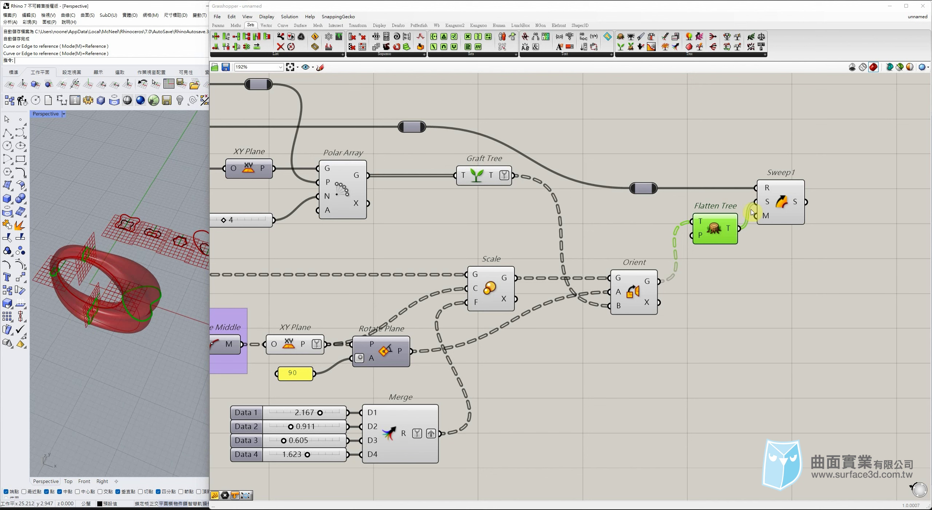
pyautogui.click(794, 204)
pyautogui.moveTo(783, 198); pyautogui.dragTo(792, 198)
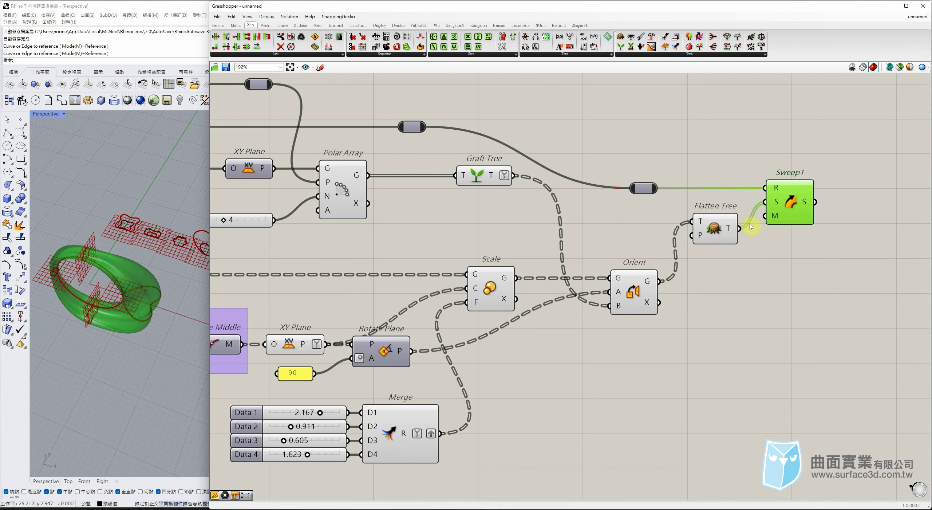
pyautogui.moveTo(105, 276); pyautogui.dragTo(150, 284, button='right')
pyautogui.moveTo(394, 281); pyautogui.dragTo(525, 268, button='right')
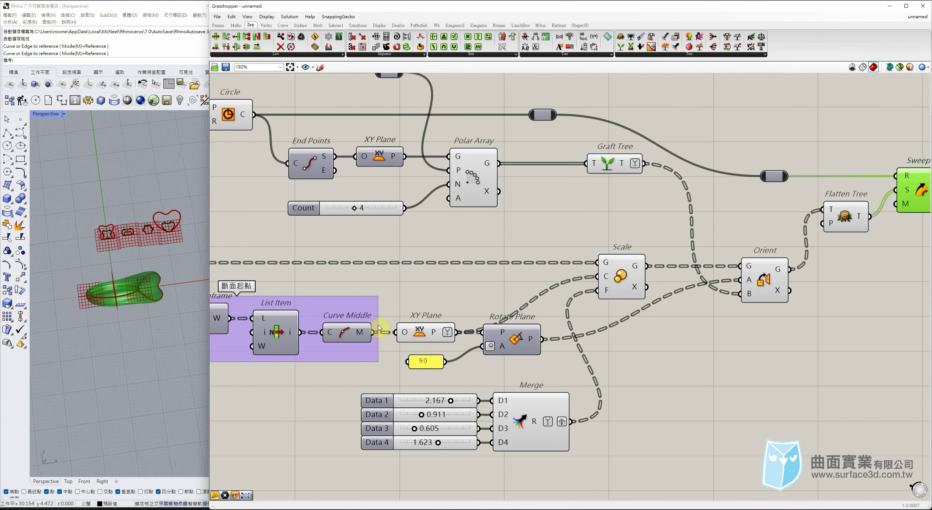
pyautogui.moveTo(149, 282); pyautogui.dragTo(97, 232, button='right')
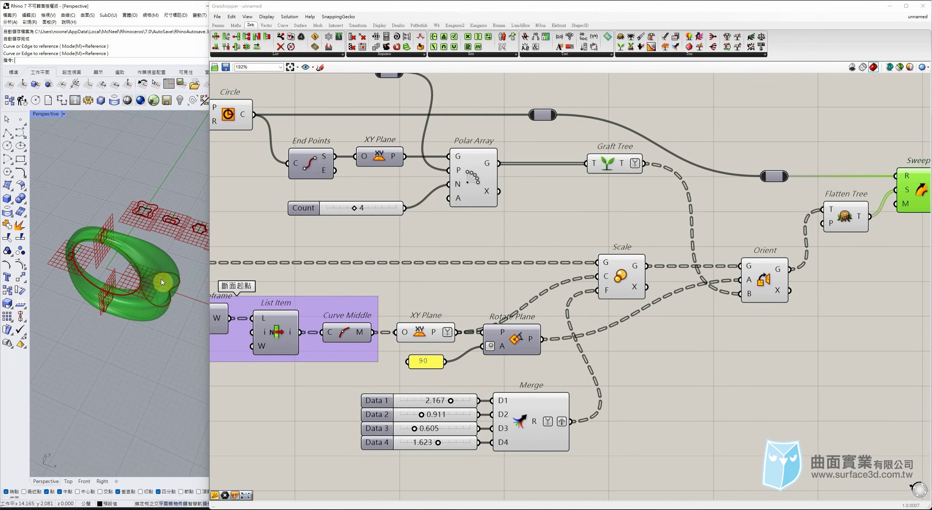
# Move the Curve parameter feeding Merge's D2 out of line with the other three profile curves
pyautogui.moveTo(254, 284); pyautogui.dragTo(636, 305, button='right')
pyautogui.moveTo(218, 268); pyautogui.dragTo(467, 278, button='right')
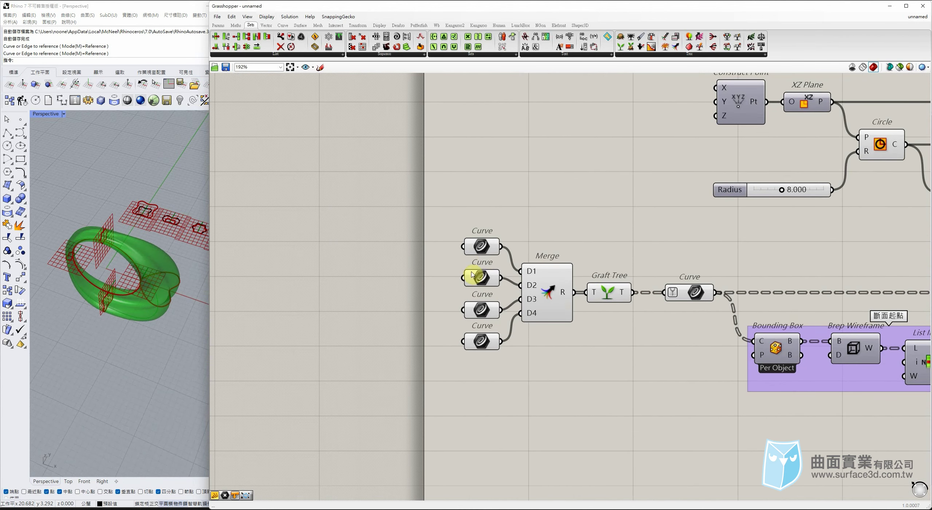
pyautogui.click(486, 252)
pyautogui.moveTo(489, 245); pyautogui.dragTo(480, 246)
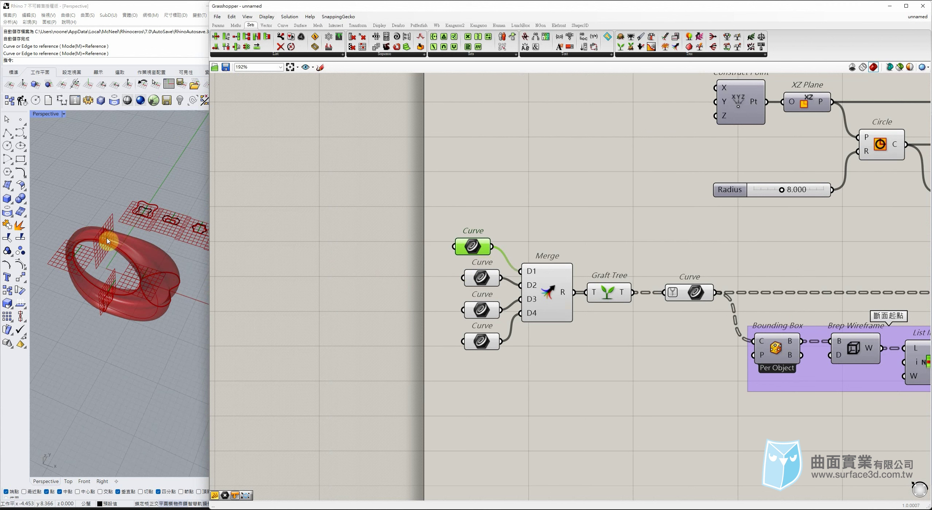
pyautogui.moveTo(485, 285); pyautogui.dragTo(451, 293)
pyautogui.moveTo(474, 247); pyautogui.dragTo(483, 249)
# Reassign the D2 Curve parameter to the heart-shaped profile as a single curve
pyautogui.rightClick(453, 282)
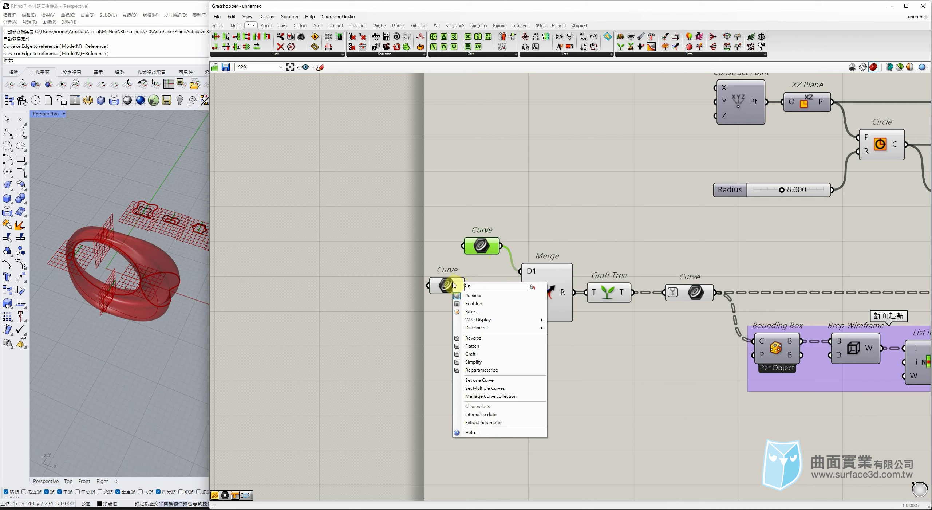
pyautogui.click(413, 374)
pyautogui.click(453, 292)
pyautogui.rightClick(454, 291)
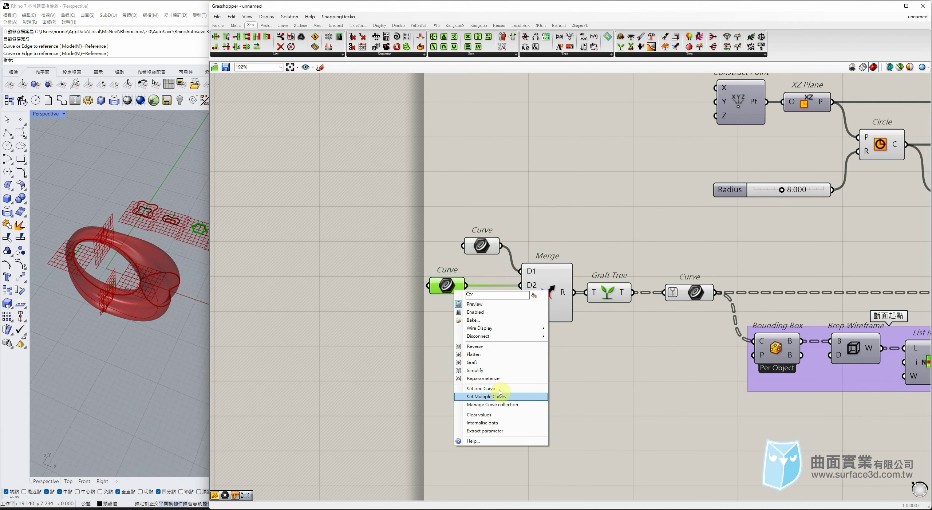
pyautogui.click(497, 388)
pyautogui.moveTo(144, 262); pyautogui.dragTo(201, 226, button='right')
pyautogui.click(201, 210)
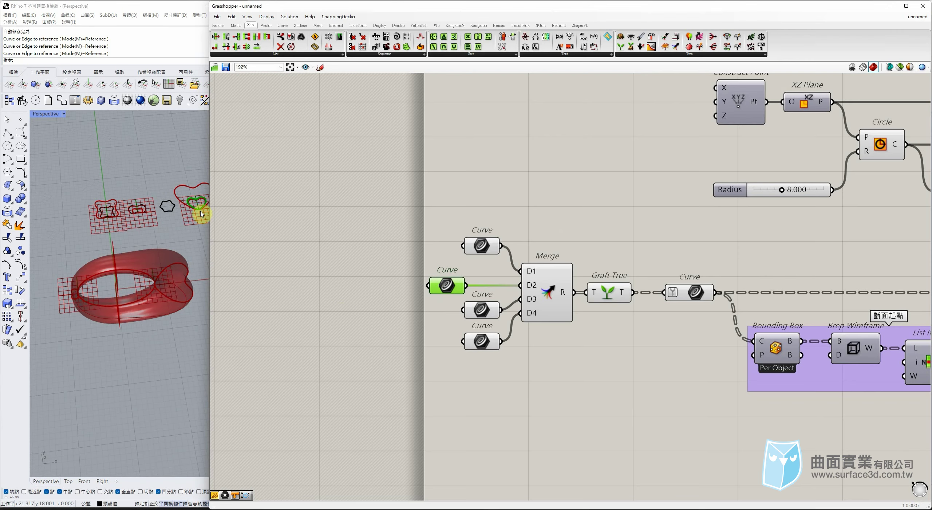
# Reassign the D1 Curve parameter to the four-lobed profile as a single curve
pyautogui.moveTo(156, 262); pyautogui.dragTo(177, 271, button='right')
pyautogui.click(479, 250)
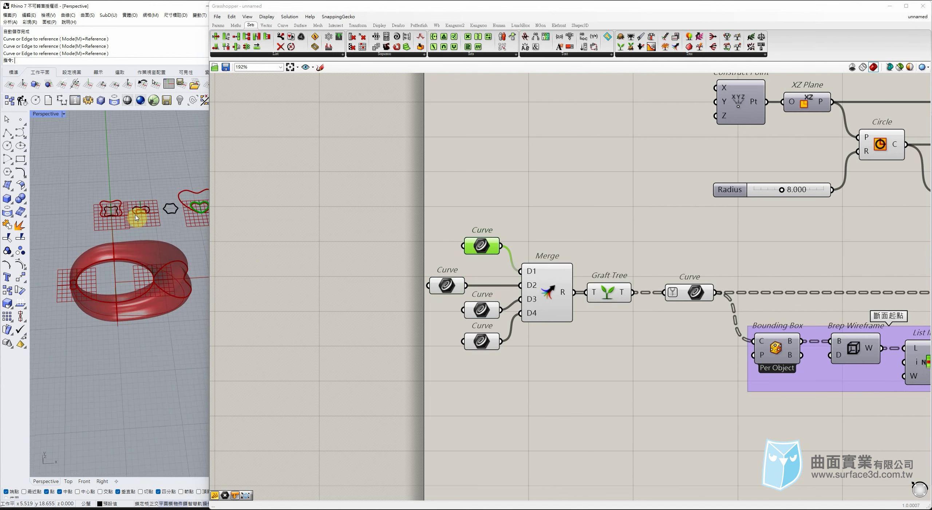
pyautogui.moveTo(145, 221); pyautogui.dragTo(133, 225, button='right')
pyautogui.rightClick(489, 248)
pyautogui.click(531, 346)
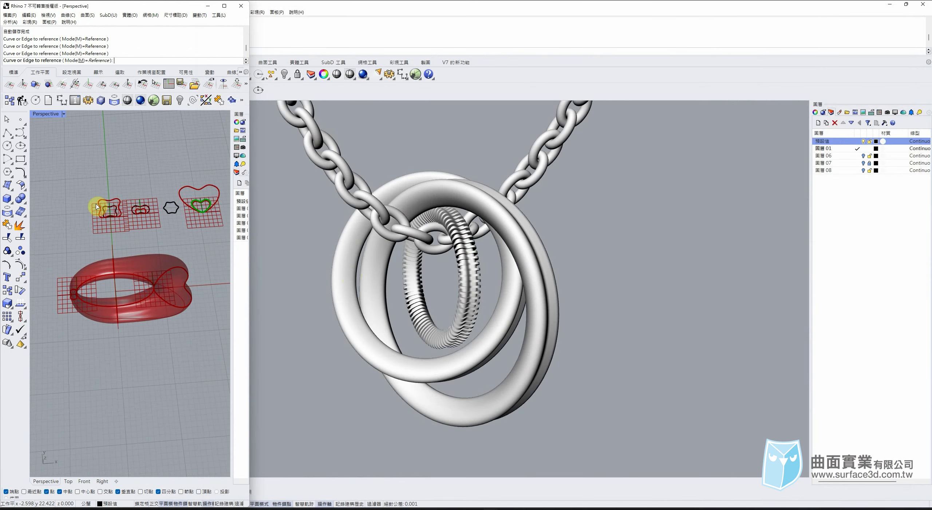
pyautogui.click(104, 211)
# Reassign the Curve parameters feeding Merge's D3 and D4 to the same four-lobed profile
pyautogui.click(486, 313)
pyautogui.rightClick(486, 312)
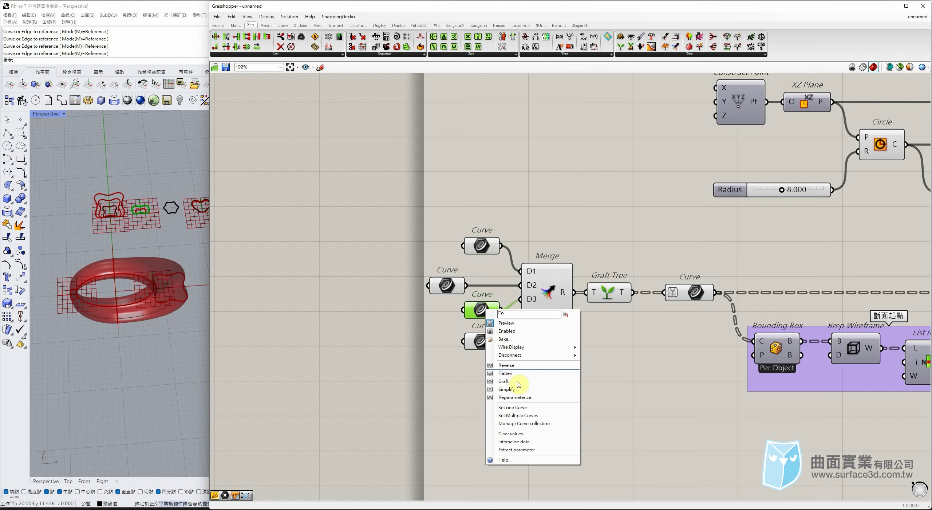
pyautogui.click(530, 409)
pyautogui.click(110, 210)
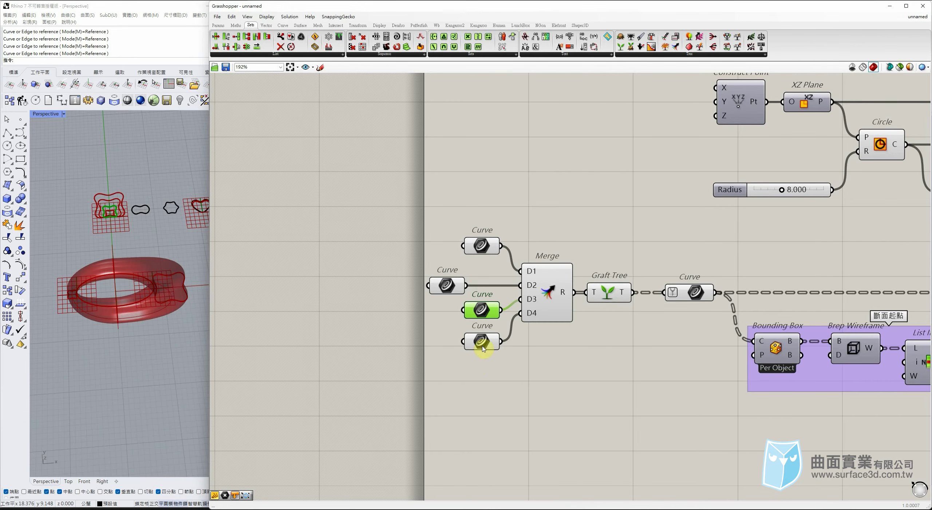
pyautogui.rightClick(484, 347)
pyautogui.click(531, 440)
pyautogui.click(114, 219)
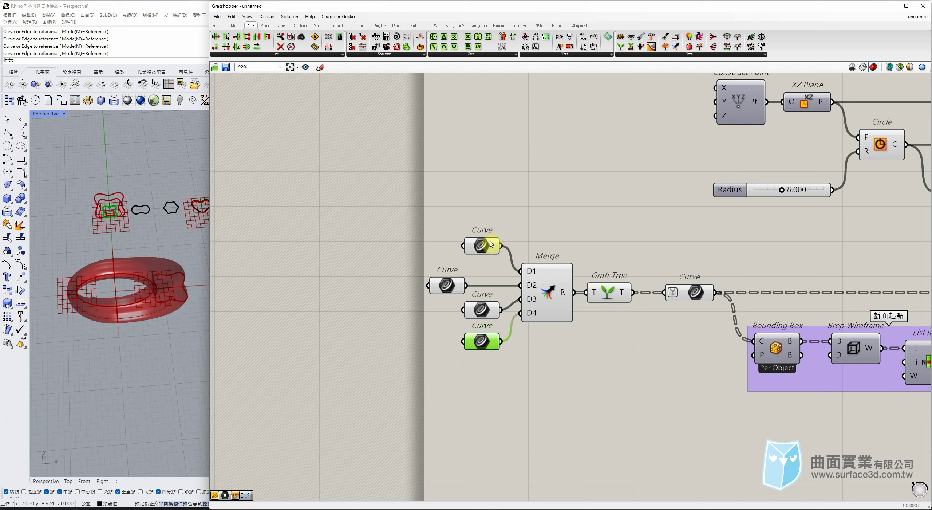
# Move the Data 1, Data 3 and Data 4 sliders away from Merge so they are offset from Data 2
pyautogui.moveTo(450, 286); pyautogui.dragTo(445, 286)
pyautogui.moveTo(149, 288); pyautogui.dragTo(97, 236, button='right')
pyautogui.moveTo(168, 262); pyautogui.dragTo(100, 210, button='right')
pyautogui.scroll(3, 101, 210)
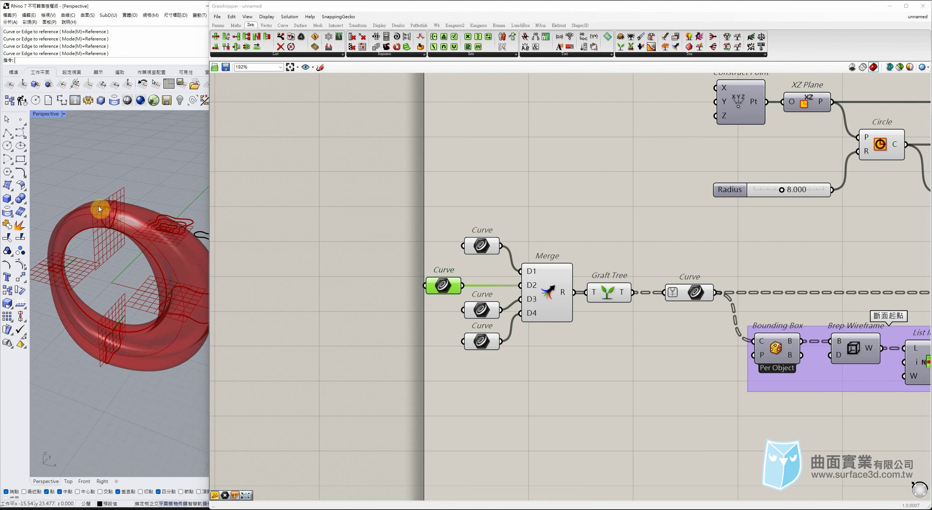
pyautogui.scroll(-2, 620, 328)
pyautogui.moveTo(820, 333); pyautogui.dragTo(578, 295, button='right')
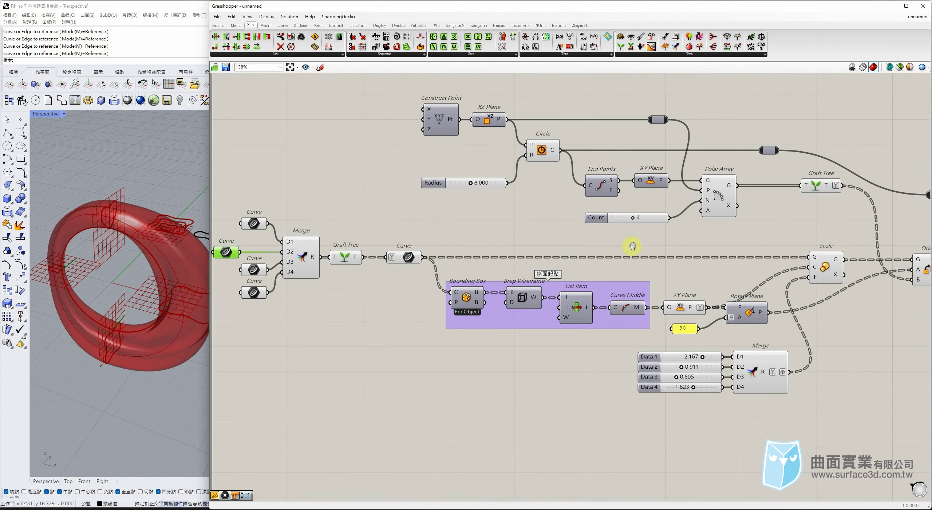
pyautogui.scroll(5, 499, 313)
pyautogui.click(464, 320)
pyautogui.moveTo(466, 361); pyautogui.dragTo(429, 361)
pyautogui.moveTo(466, 390); pyautogui.dragTo(429, 391)
# Set the Data 1, Data 3 and Data 4 scale sliders to 1
pyautogui.moveTo(552, 318); pyautogui.dragTo(544, 317)
pyautogui.doubleClick(504, 314)
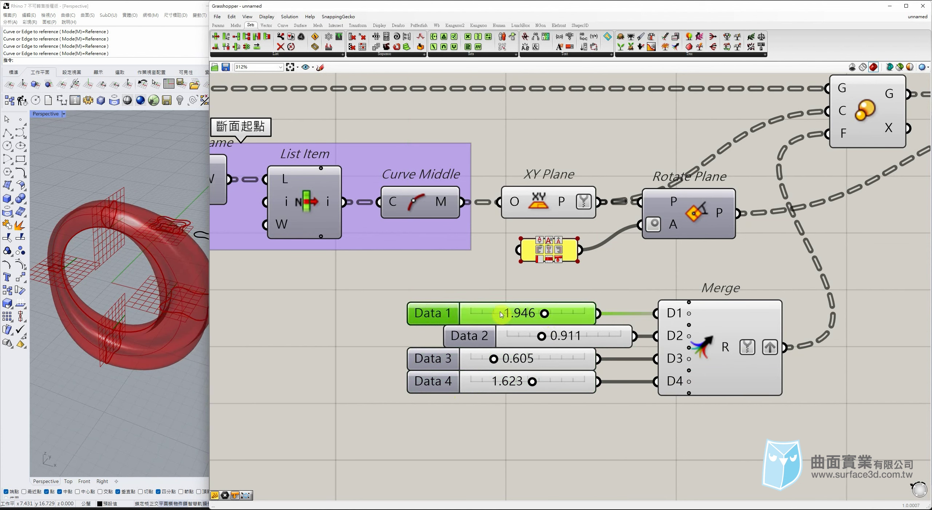
pyautogui.write('1')
pyautogui.press('Return')
pyautogui.doubleClick(535, 358)
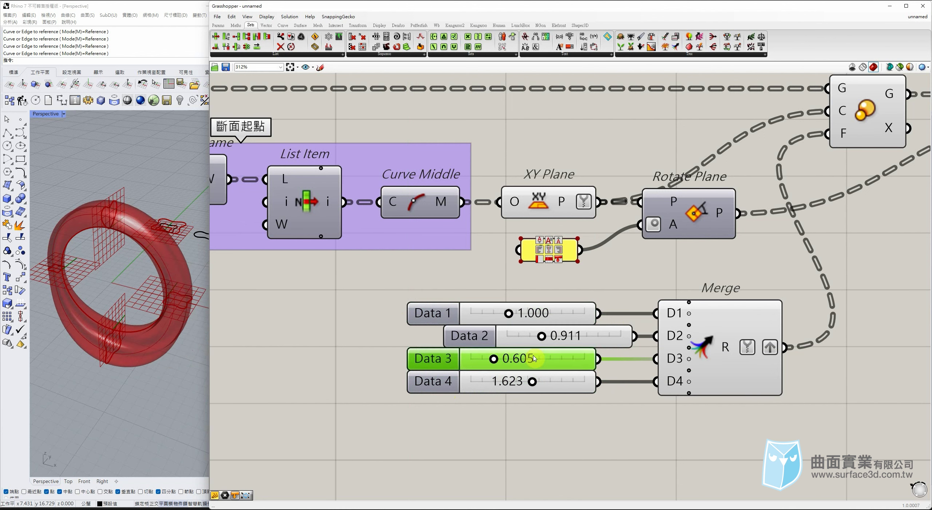
pyautogui.write('1')
pyautogui.press('Return')
pyautogui.doubleClick(530, 381)
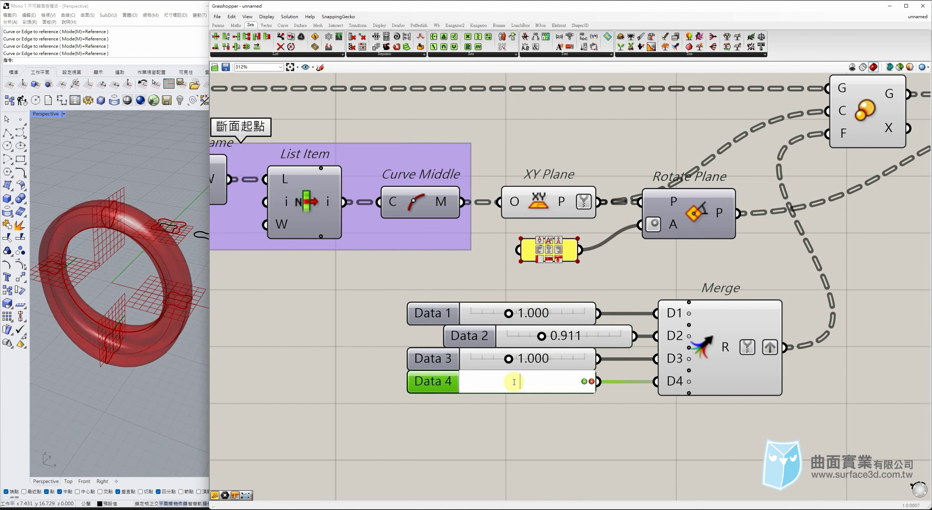
pyautogui.write('1')
pyautogui.press('Return')
# Test the heart profile's Data 2 scale at 1.652 and set it to 1.000
pyautogui.click(516, 433)
pyautogui.moveTo(542, 339); pyautogui.dragTo(570, 336)
pyautogui.moveTo(114, 267); pyautogui.dragTo(155, 236, button='right')
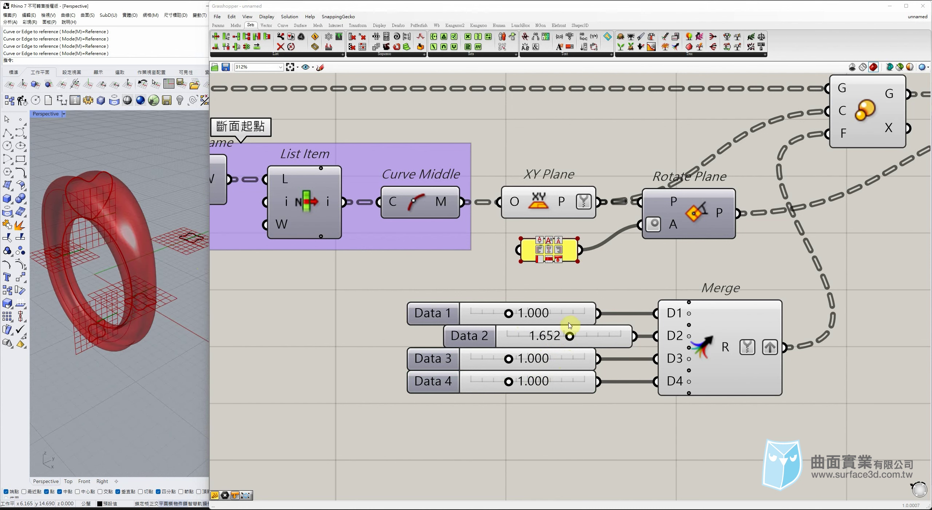
pyautogui.moveTo(570, 336); pyautogui.dragTo(544, 335)
pyautogui.moveTo(159, 246); pyautogui.dragTo(128, 323, button='right')
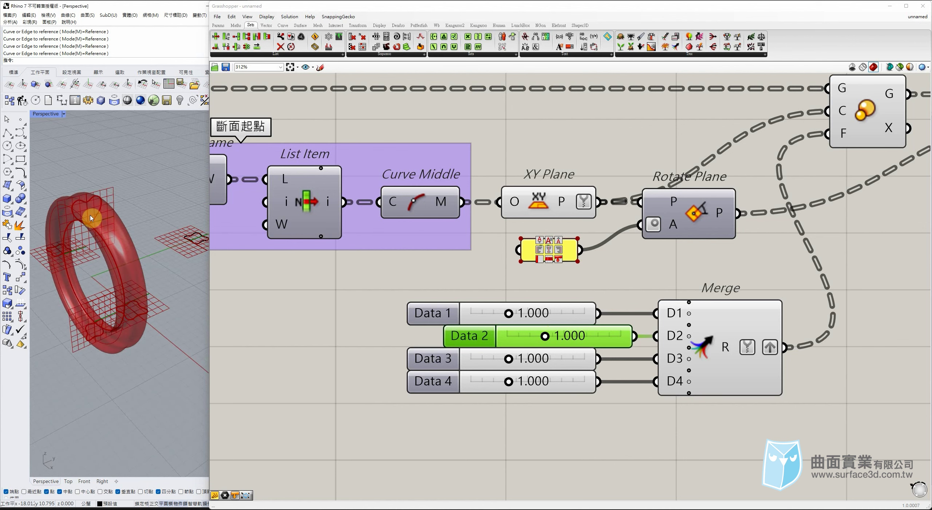
pyautogui.moveTo(93, 247); pyautogui.dragTo(170, 305, button='right')
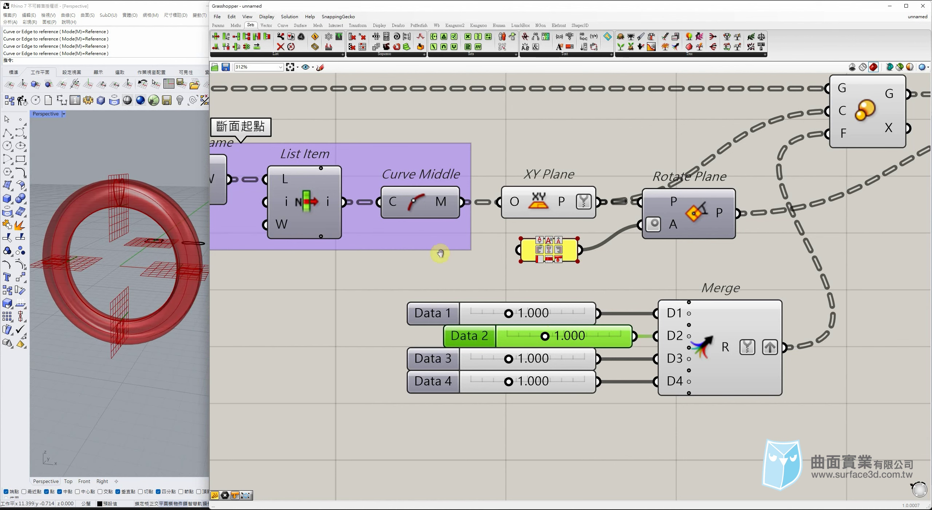
# Try the ring circle's Radius at 9.044 and reset it to 8
pyautogui.scroll(-3, 391, 254)
pyautogui.moveTo(391, 253); pyautogui.dragTo(578, 288, button='right')
pyautogui.moveTo(412, 82); pyautogui.dragTo(489, 235, button='right')
pyautogui.moveTo(455, 243); pyautogui.dragTo(459, 239)
pyautogui.doubleClick(461, 243)
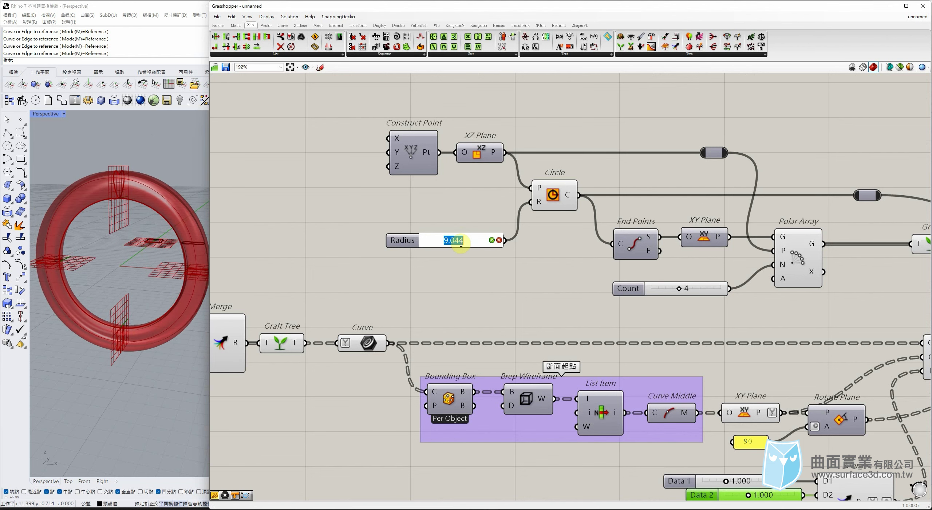
pyautogui.write('8')
pyautogui.press('Return')
pyautogui.moveTo(98, 287); pyautogui.dragTo(105, 227, button='right')
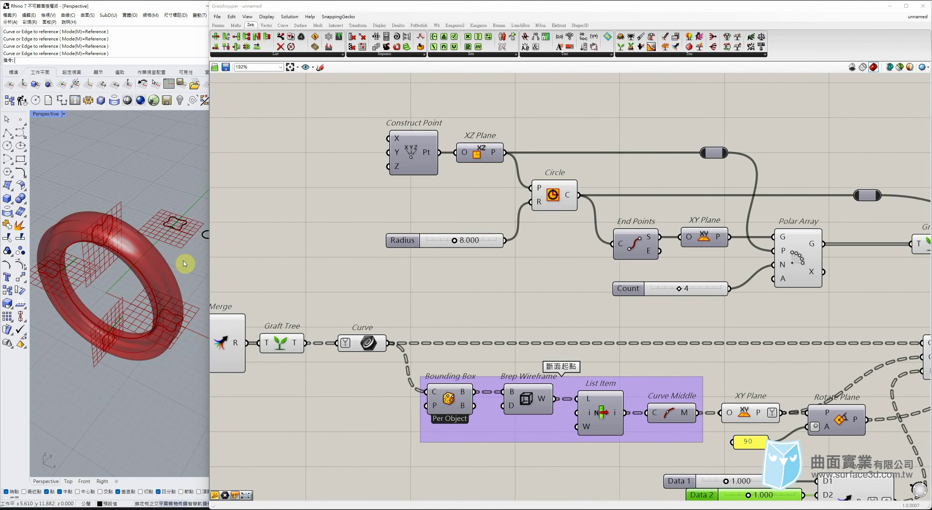
# Align the Data 2 slider with the other Data sliders and move their Merge component closer to them
pyautogui.scroll(-4, 92, 238)
pyautogui.moveTo(806, 282); pyautogui.dragTo(592, 204, button='right')
pyautogui.scroll(-2, 616, 199)
pyautogui.moveTo(649, 220); pyautogui.dragTo(633, 231, button='right')
pyautogui.scroll(-1, 634, 234)
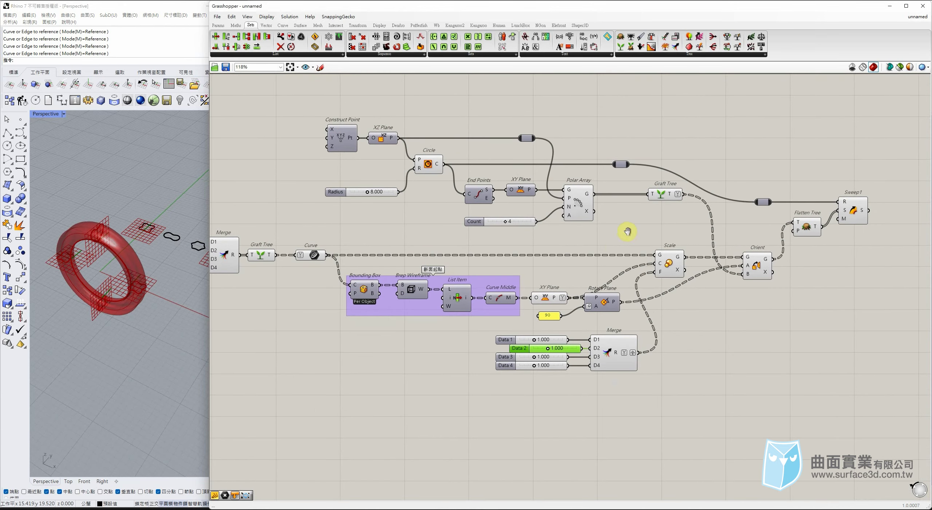
pyautogui.moveTo(573, 348); pyautogui.dragTo(558, 349)
pyautogui.click(573, 400)
pyautogui.moveTo(618, 363); pyautogui.dragTo(611, 364)
pyautogui.click(715, 378)
pyautogui.click(859, 210)
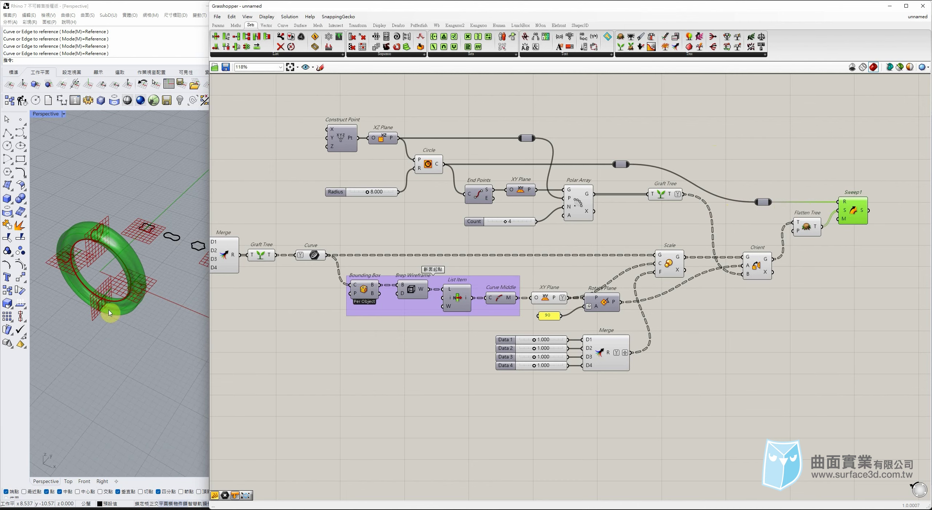
# Turn off the preview of all components between the input profile Curve parameters and Sweep1
pyautogui.moveTo(599, 235); pyautogui.dragTo(401, 254, button='right')
pyautogui.moveTo(711, 198); pyautogui.dragTo(655, 262)
pyautogui.moveTo(728, 246); pyautogui.dragTo(602, 247, button='right')
pyautogui.click(686, 248)
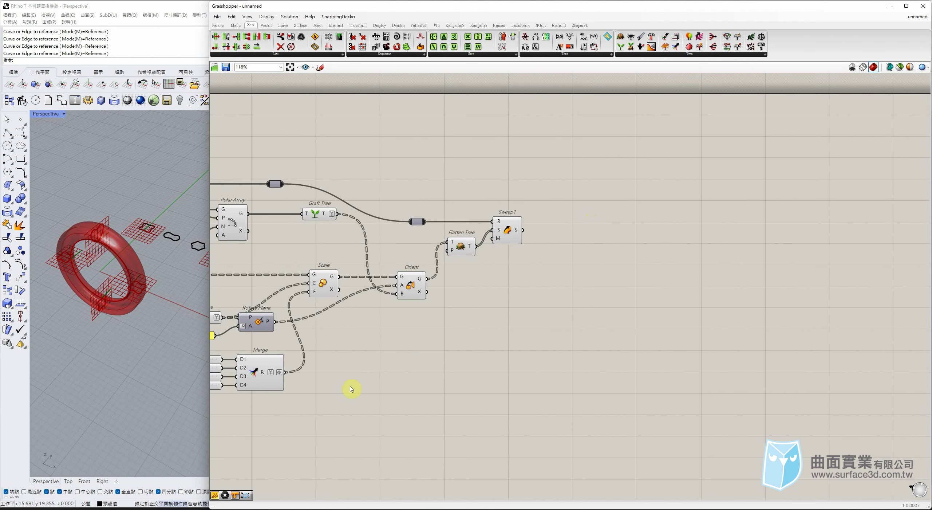
pyautogui.moveTo(453, 284); pyautogui.dragTo(712, 263, button='right')
pyautogui.scroll(-1, 712, 263)
pyautogui.moveTo(733, 105); pyautogui.dragTo(227, 411)
pyautogui.moveTo(416, 350); pyautogui.dragTo(496, 352, button='right')
pyautogui.scroll(-1, 498, 355)
pyautogui.middleClick(521, 312)
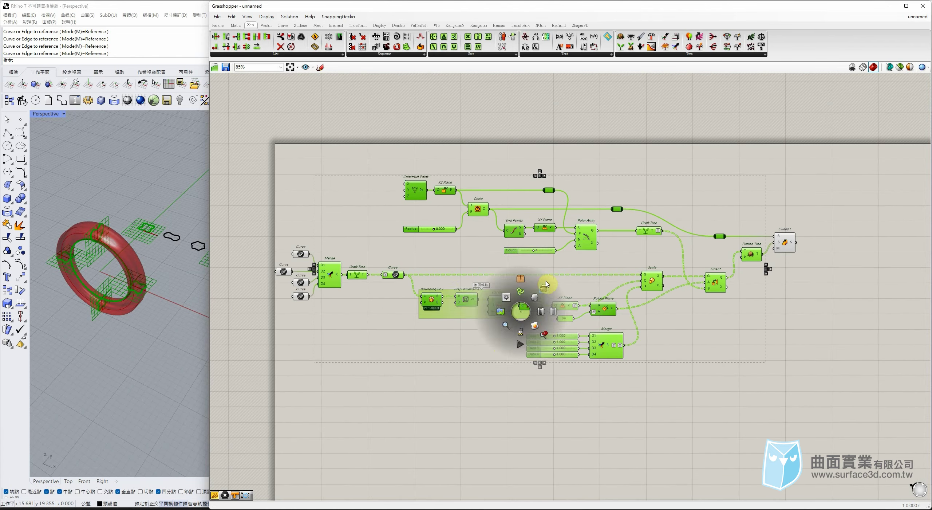
pyautogui.click(545, 285)
pyautogui.click(354, 233)
# Place a Data Dam component on the empty canvas beyond Sweep1's output
pyautogui.scroll(2, 354, 232)
pyautogui.moveTo(807, 233); pyautogui.dragTo(454, 248, button='right')
pyautogui.click(601, 256)
pyautogui.click(626, 293)
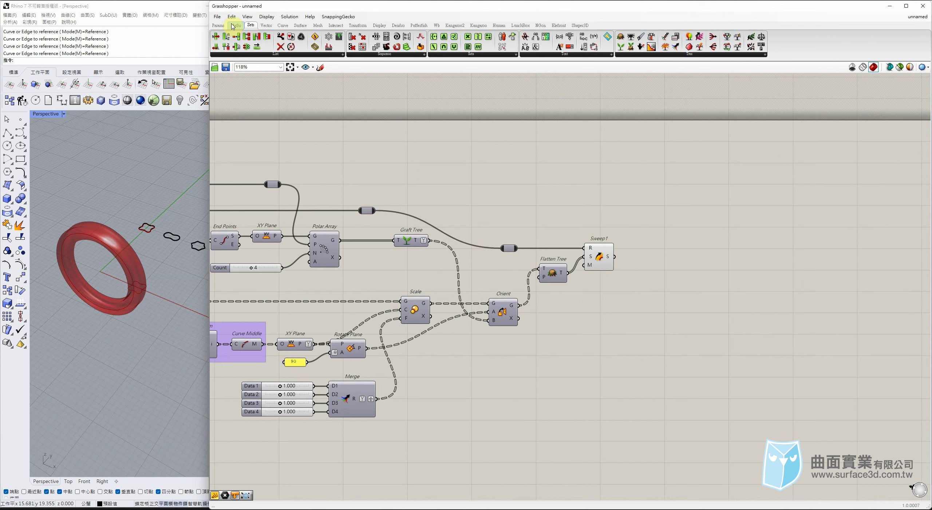
pyautogui.click(218, 25)
pyautogui.moveTo(619, 39); pyautogui.dragTo(695, 256)
pyautogui.scroll(2, 730, 248)
pyautogui.click(696, 218)
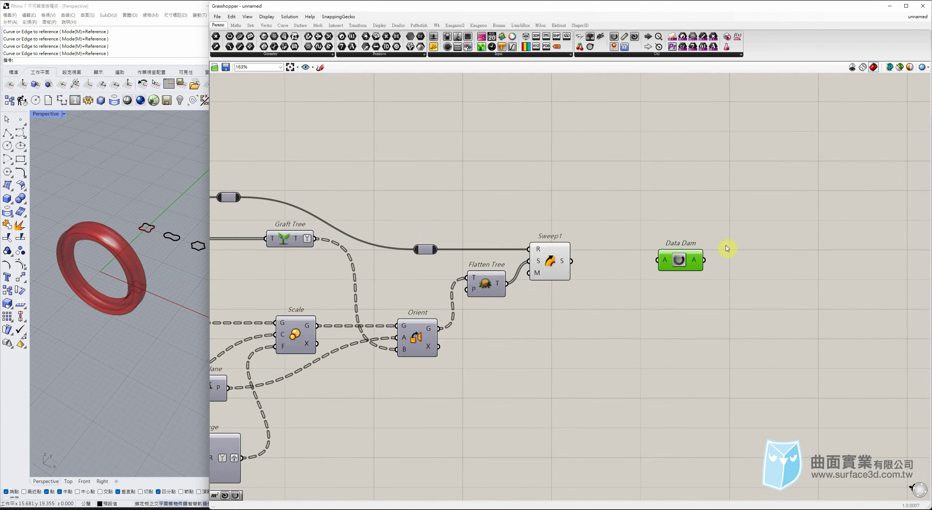
# Insert a Geometry parameter between Sweep1 and Data Dam, fed by Sweep1's S output
pyautogui.moveTo(696, 217); pyautogui.dragTo(458, 232, button='right')
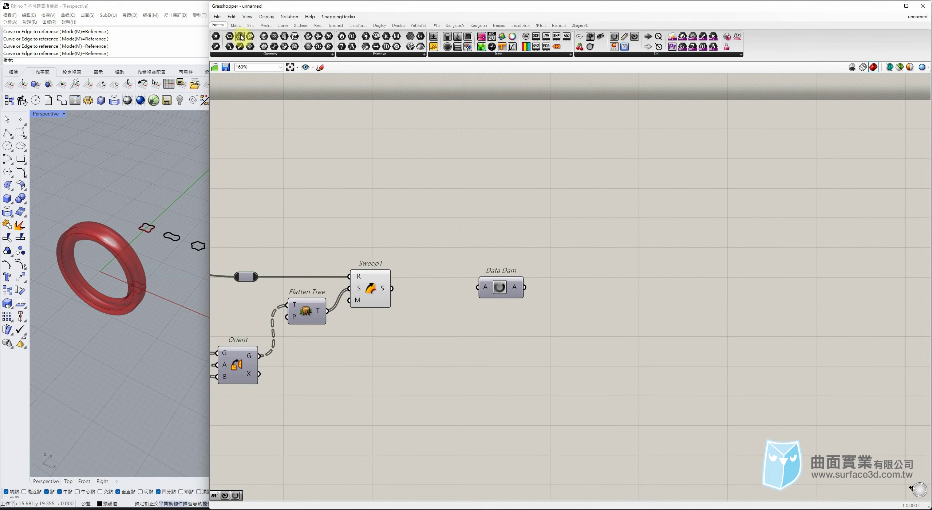
pyautogui.moveTo(406, 264); pyautogui.dragTo(441, 290)
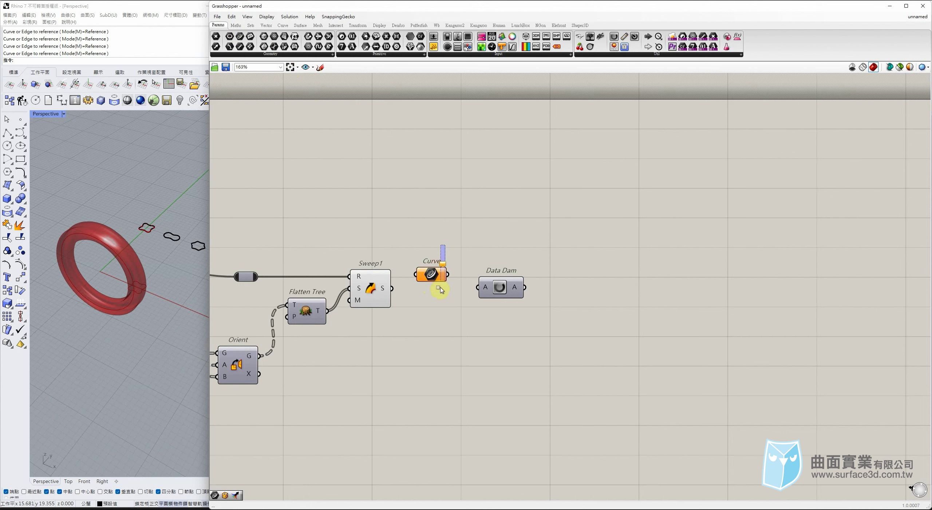
pyautogui.press('Delete')
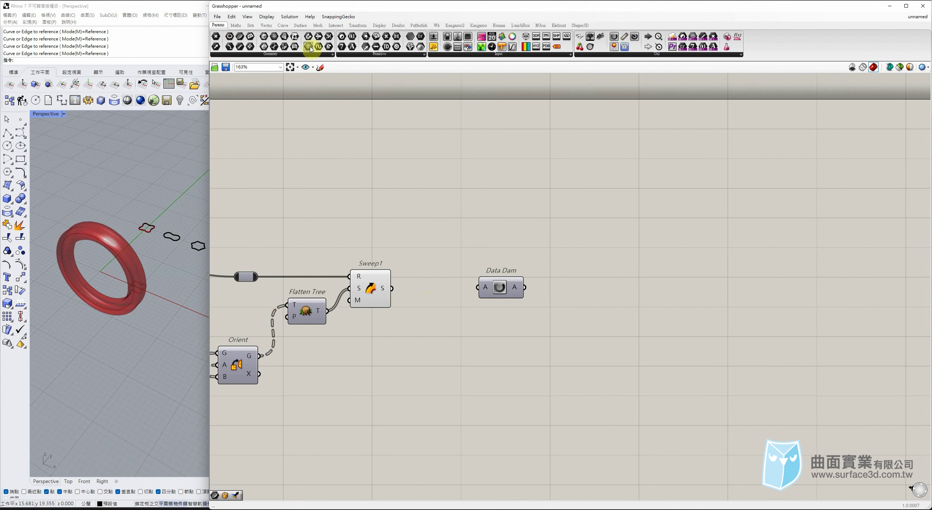
pyautogui.moveTo(435, 277)
pyautogui.mouseDown()
pyautogui.moveTo(424, 274)
pyautogui.moveTo(440, 289)
pyautogui.mouseUp()
# Turn off the preview of Sweep1
pyautogui.moveTo(394, 250); pyautogui.dragTo(374, 342)
pyautogui.middleClick(382, 308)
pyautogui.click(403, 291)
pyautogui.click(441, 249)
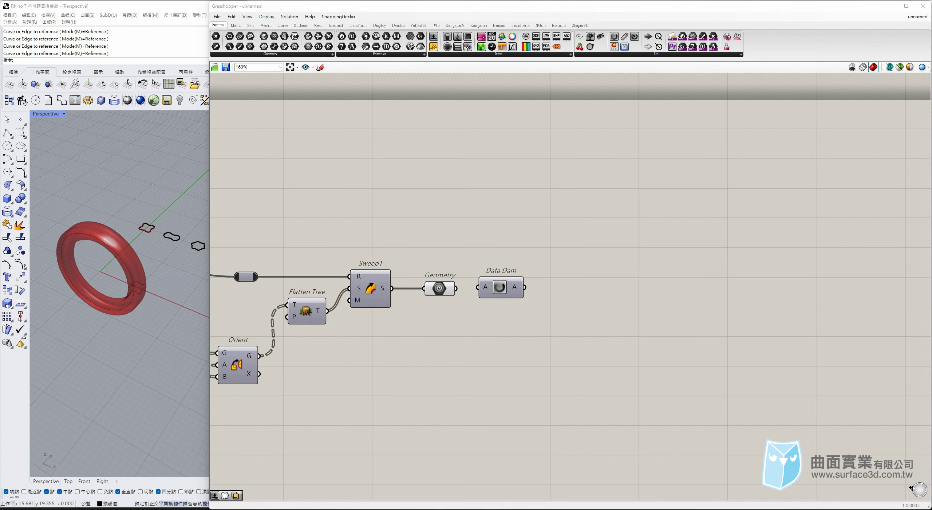
# Place a Curve parameter above the Geometry parameter and feed it from the relay on the sweep rail's wire
pyautogui.moveTo(368, 190); pyautogui.dragTo(637, 215, button='right')
pyautogui.scroll(-1, 615, 210)
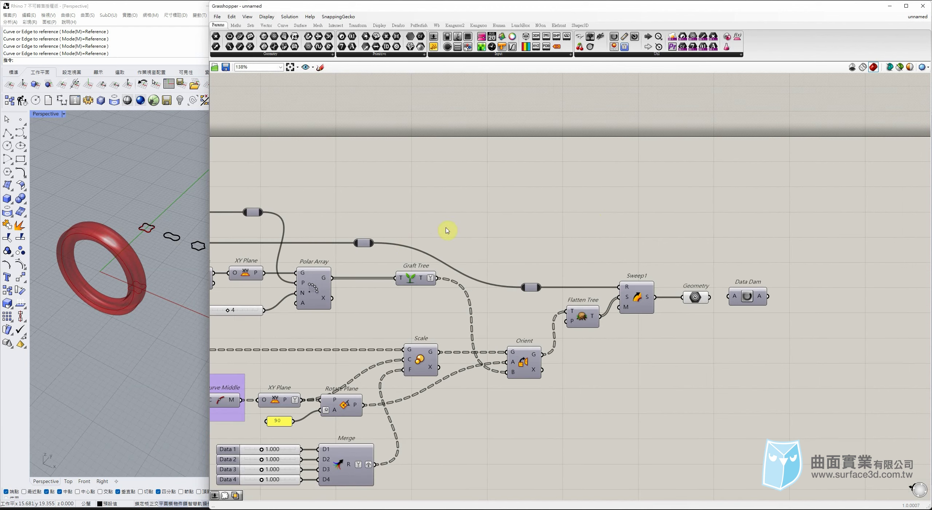
pyautogui.moveTo(652, 217); pyautogui.dragTo(680, 230)
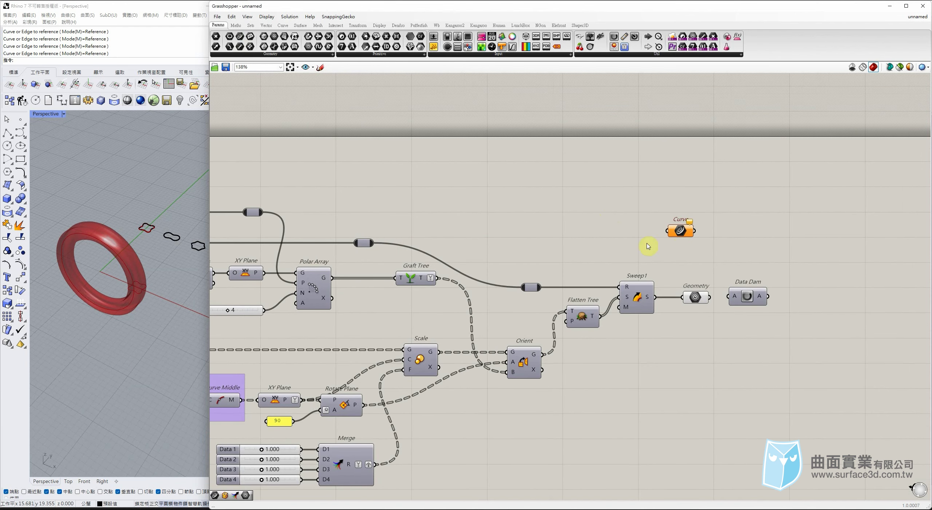
pyautogui.moveTo(384, 244); pyautogui.dragTo(696, 243)
pyautogui.moveTo(710, 278); pyautogui.dragTo(691, 332)
pyautogui.click(753, 361)
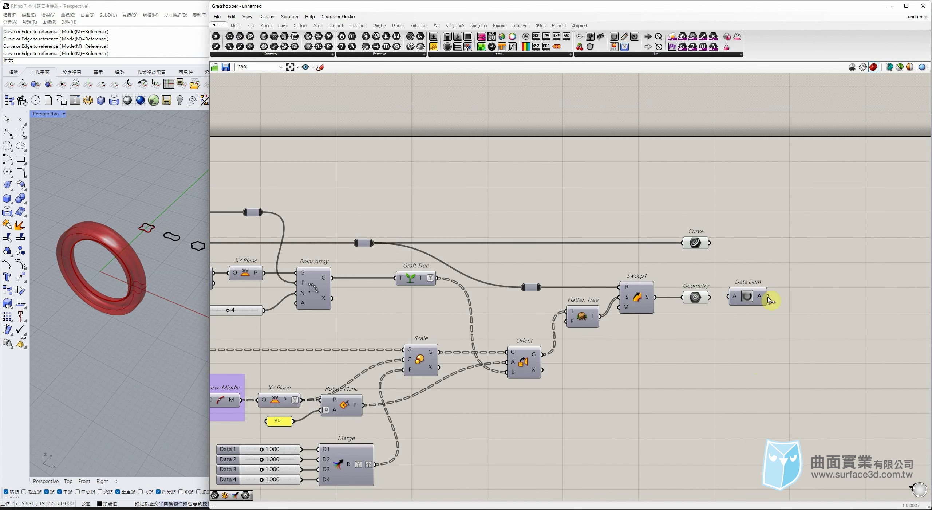
# Examine the rail held by the Curve parameter and the swept ring held by the Geometry parameter in the Rhino viewport
pyautogui.moveTo(698, 236); pyautogui.dragTo(684, 257)
pyautogui.moveTo(137, 255); pyautogui.dragTo(194, 209, button='right')
pyautogui.scroll(4, 155, 258)
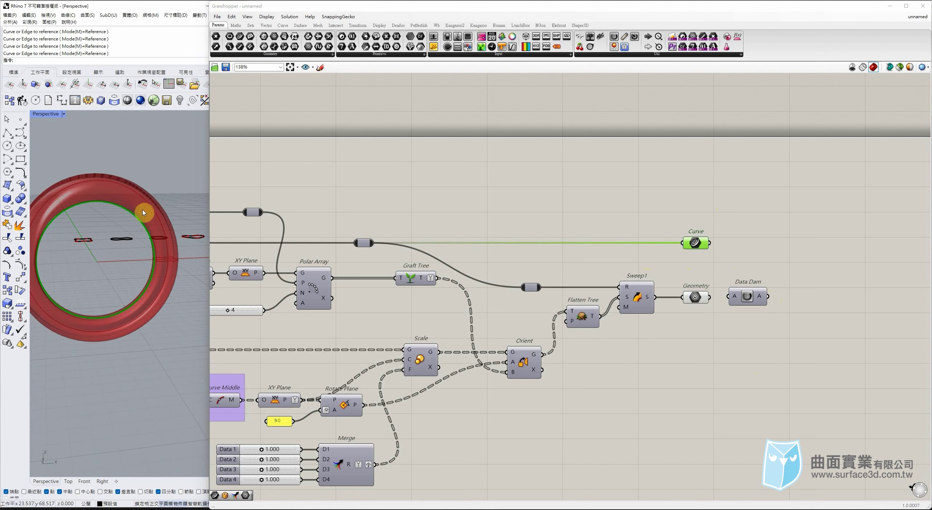
pyautogui.moveTo(177, 270); pyautogui.dragTo(152, 254, button='right')
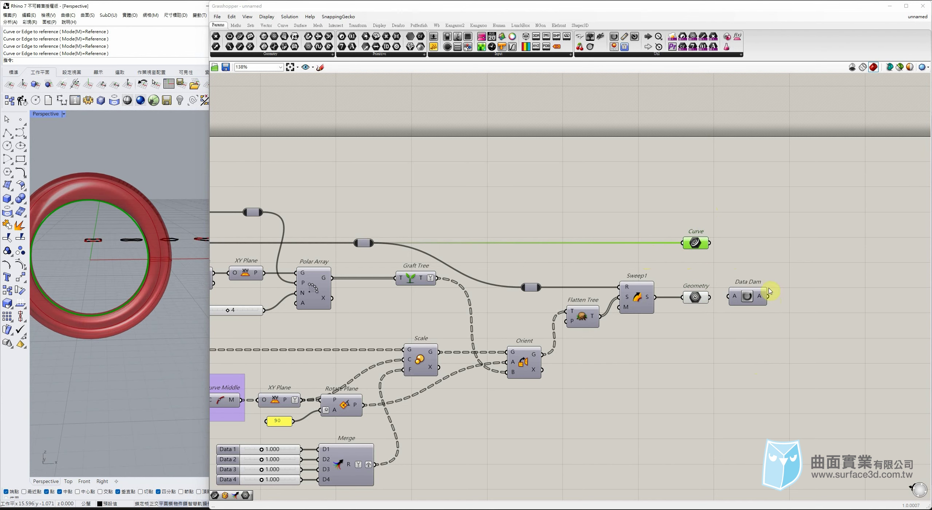
pyautogui.moveTo(700, 279); pyautogui.dragTo(670, 326)
pyautogui.moveTo(204, 262); pyautogui.dragTo(126, 208, button='right')
pyautogui.click(97, 228)
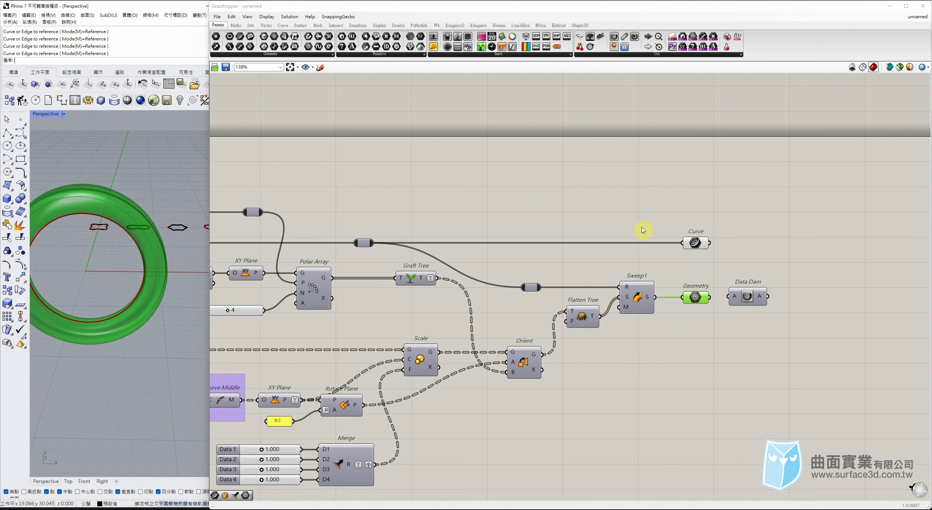
# Add a second input to the Data Dam and wire the Curve parameter into A and the Geometry parameter into B
pyautogui.moveTo(749, 266); pyautogui.dragTo(549, 259, button='right')
pyautogui.scroll(2, 549, 259)
pyautogui.click(549, 259)
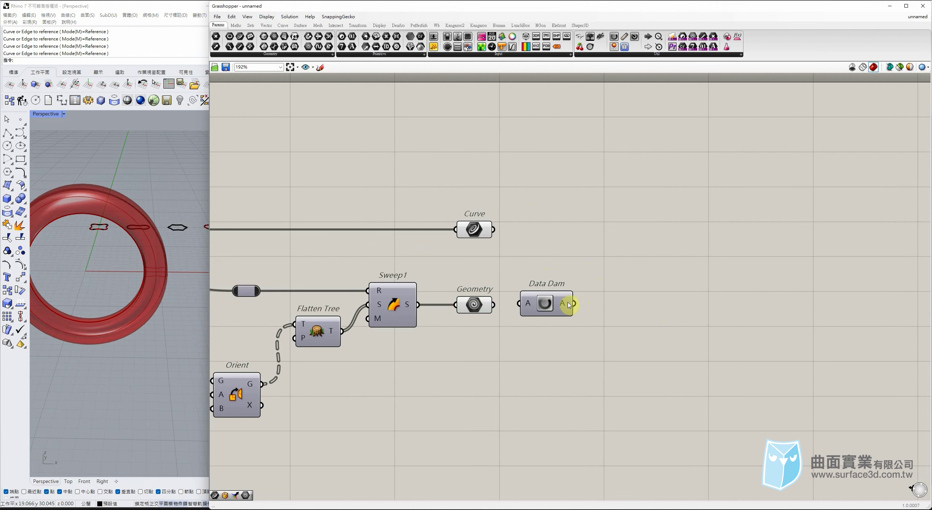
pyautogui.moveTo(571, 307); pyautogui.dragTo(586, 266)
pyautogui.scroll(4, 568, 266)
pyautogui.click(535, 285)
pyautogui.scroll(-4, 534, 286)
pyautogui.click(481, 262)
pyautogui.moveTo(488, 245)
pyautogui.mouseDown()
pyautogui.moveTo(517, 266)
pyautogui.moveTo(466, 320)
pyautogui.mouseUp()
pyautogui.moveTo(569, 279); pyautogui.dragTo(565, 281)
pyautogui.click(603, 266)
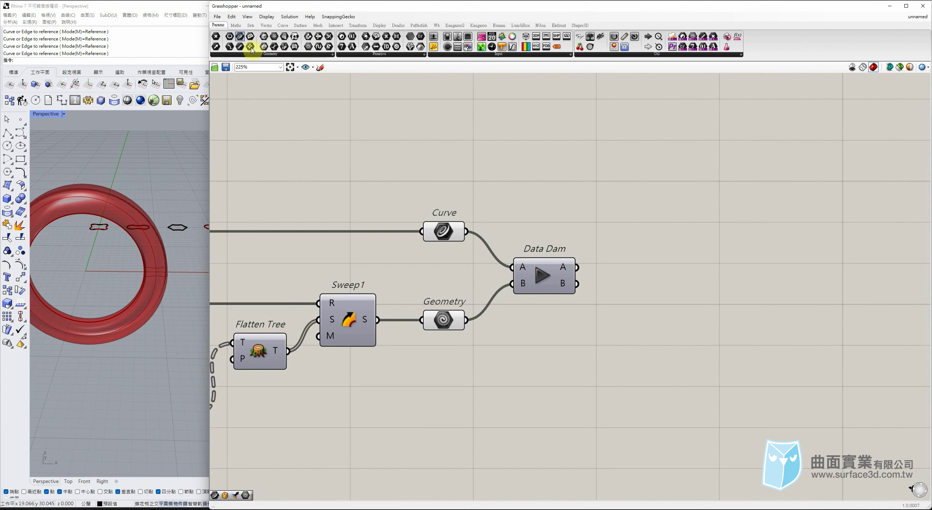
# Place new Curve and Geometry parameters beyond the Data Dam, fed by its A and B outputs and lined up vertically
pyautogui.moveTo(251, 48); pyautogui.dragTo(631, 209)
pyautogui.moveTo(598, 239); pyautogui.dragTo(624, 224)
pyautogui.moveTo(598, 258); pyautogui.dragTo(649, 298)
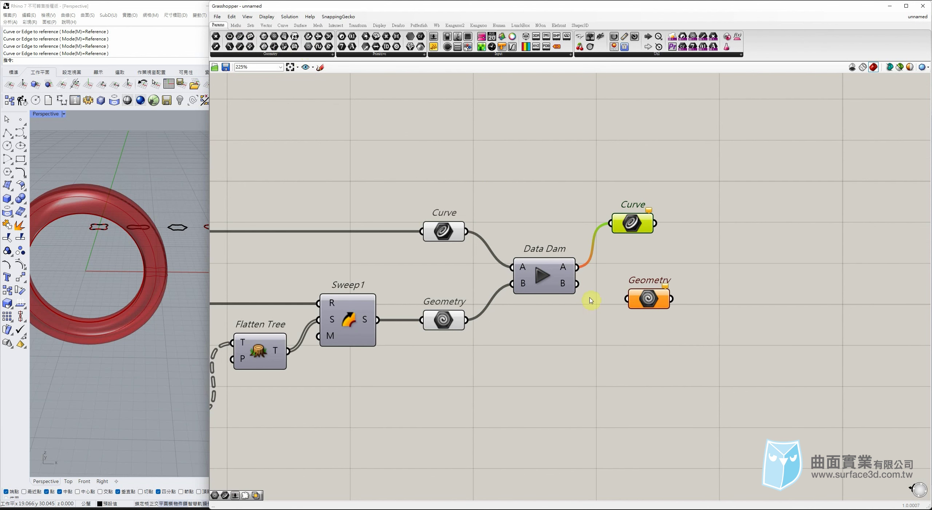
pyautogui.moveTo(579, 285); pyautogui.dragTo(632, 323)
pyautogui.moveTo(635, 229); pyautogui.dragTo(644, 228)
pyautogui.moveTo(634, 227); pyautogui.dragTo(633, 227)
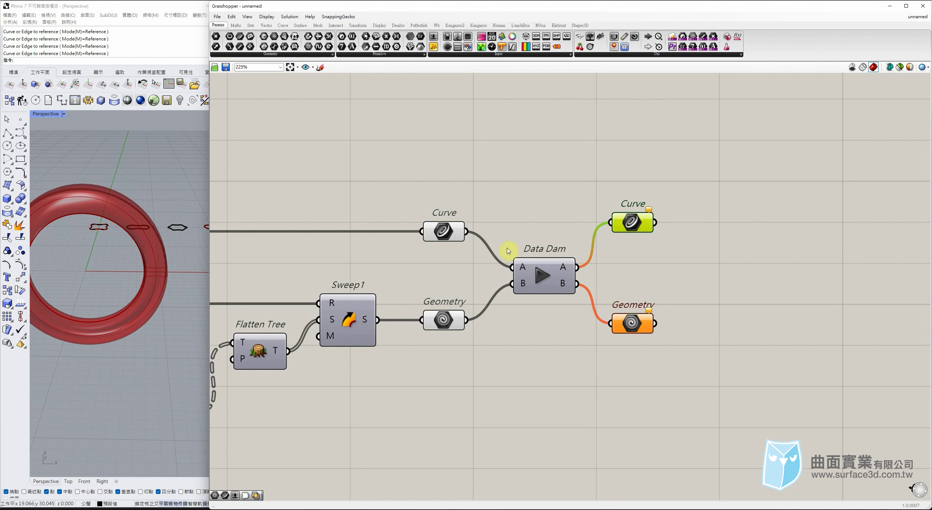
# Release the data through the Data Dam into the downstream Curve and Geometry parameters
pyautogui.click(565, 276)
pyautogui.moveTo(564, 276); pyautogui.dragTo(560, 276)
pyautogui.click(653, 284)
pyautogui.moveTo(646, 236); pyautogui.dragTo(647, 245)
pyautogui.moveTo(639, 324); pyautogui.dragTo(639, 320)
pyautogui.click(732, 293)
pyautogui.moveTo(732, 293); pyautogui.dragTo(524, 268, button='right')
pyautogui.click(401, 270)
pyautogui.moveTo(497, 189); pyautogui.dragTo(453, 367)
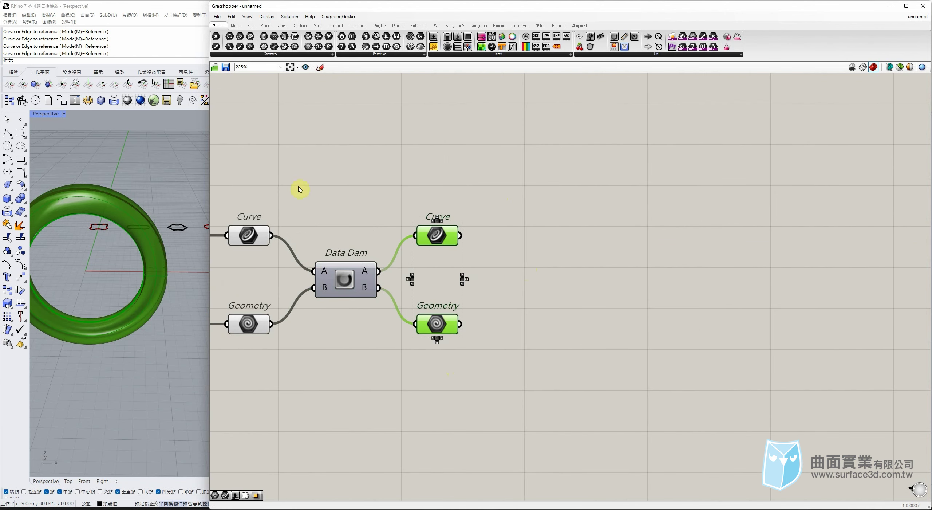
# Turn off the preview of the Curve and Geometry parameters that feed the Data Dam
pyautogui.moveTo(302, 189); pyautogui.dragTo(260, 386)
pyautogui.middleClick(280, 333)
pyautogui.click(301, 310)
# Add a Perp Frames component and connect the downstream Curve parameter to its C input
pyautogui.moveTo(501, 203); pyautogui.dragTo(436, 261)
pyautogui.moveTo(130, 257); pyautogui.dragTo(150, 245, button='right')
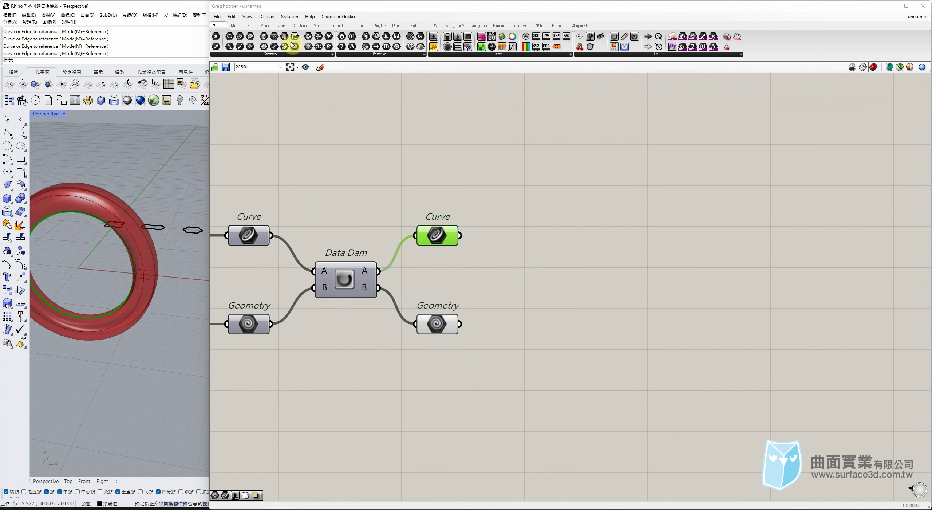
pyautogui.click(271, 26)
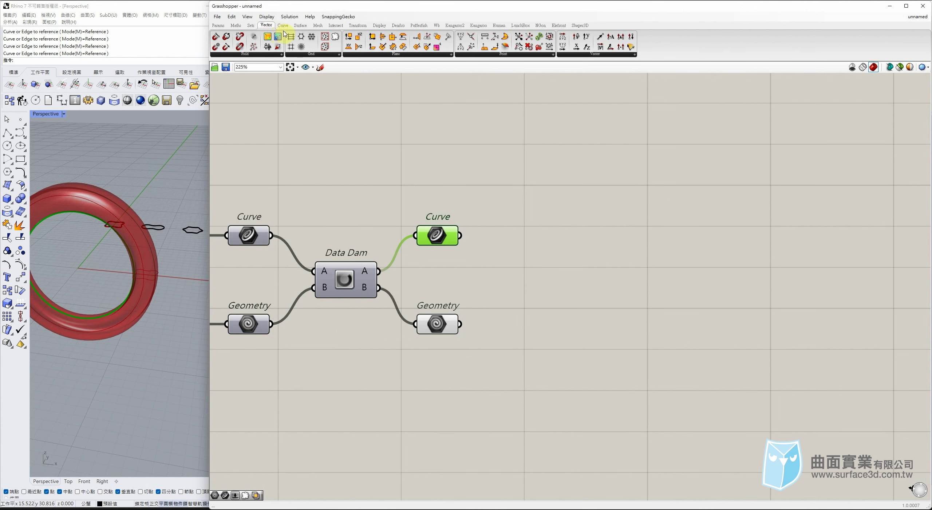
pyautogui.click(284, 26)
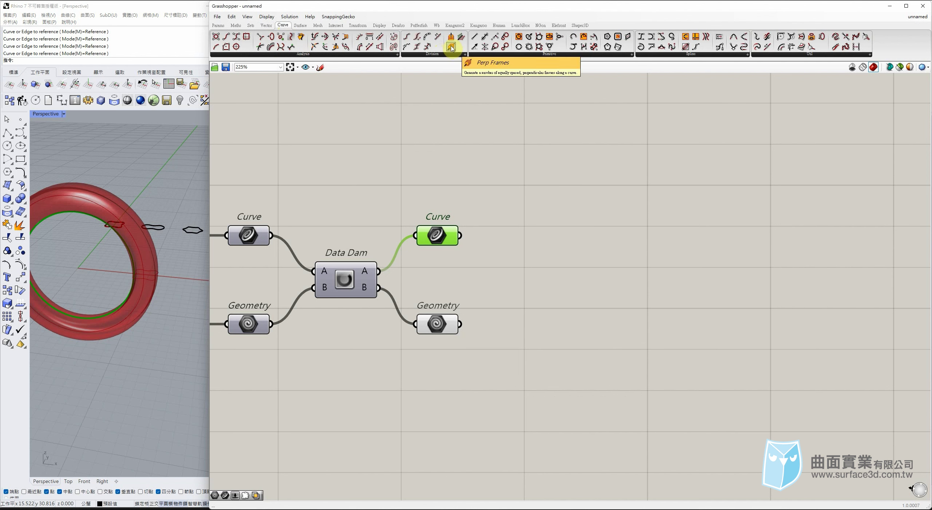
pyautogui.moveTo(574, 203); pyautogui.dragTo(515, 223)
pyautogui.moveTo(460, 234); pyautogui.dragTo(576, 220)
pyautogui.click(578, 247)
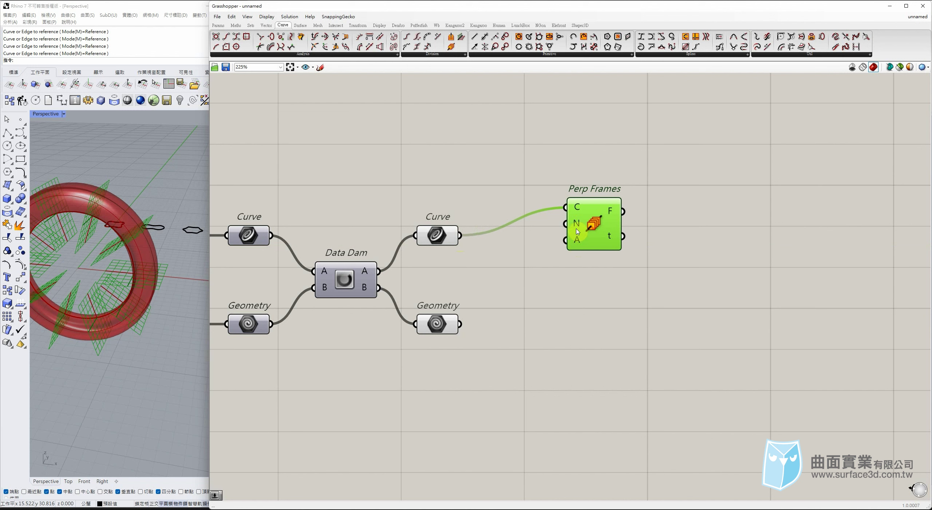
# Feed Perp Frames' N input from a number slider set to 50 and line the component up with the Curve parameter
pyautogui.moveTo(576, 225)
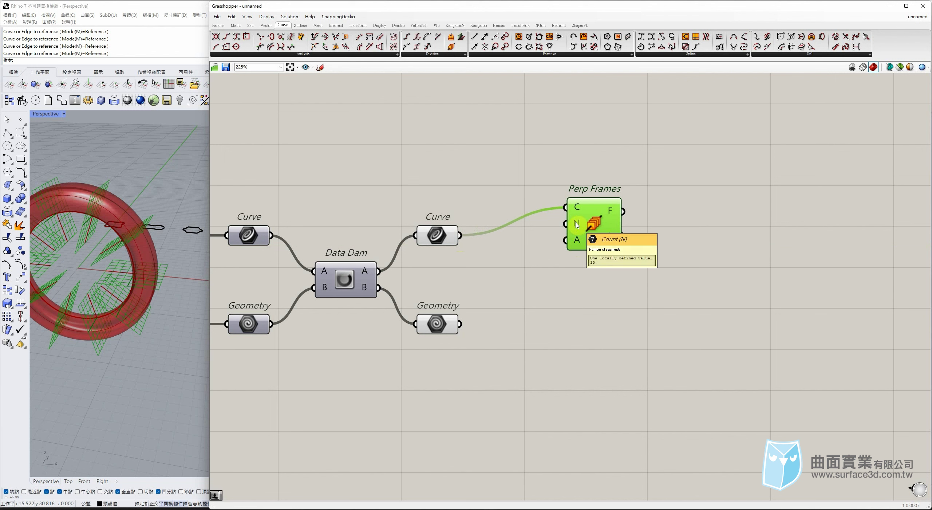
pyautogui.doubleClick(471, 177)
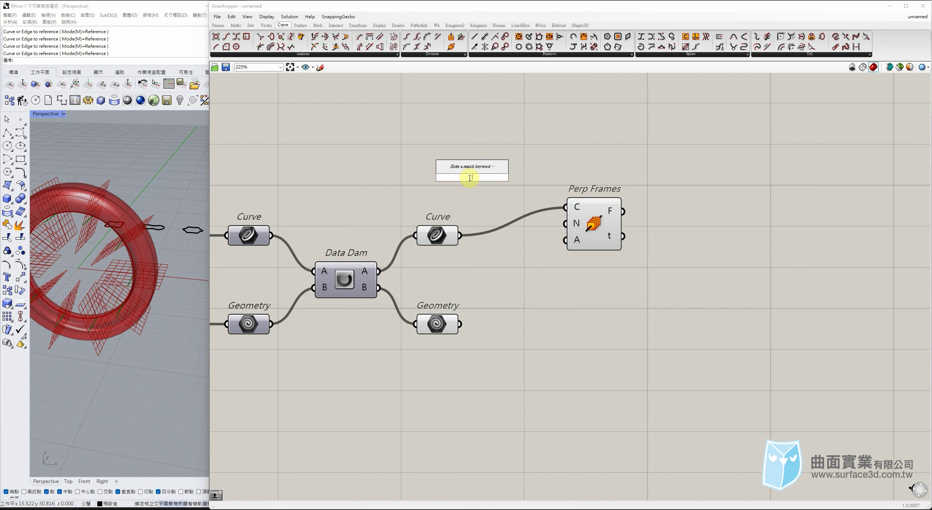
pyautogui.write('50')
pyautogui.press('Return')
pyautogui.moveTo(541, 184); pyautogui.dragTo(565, 223)
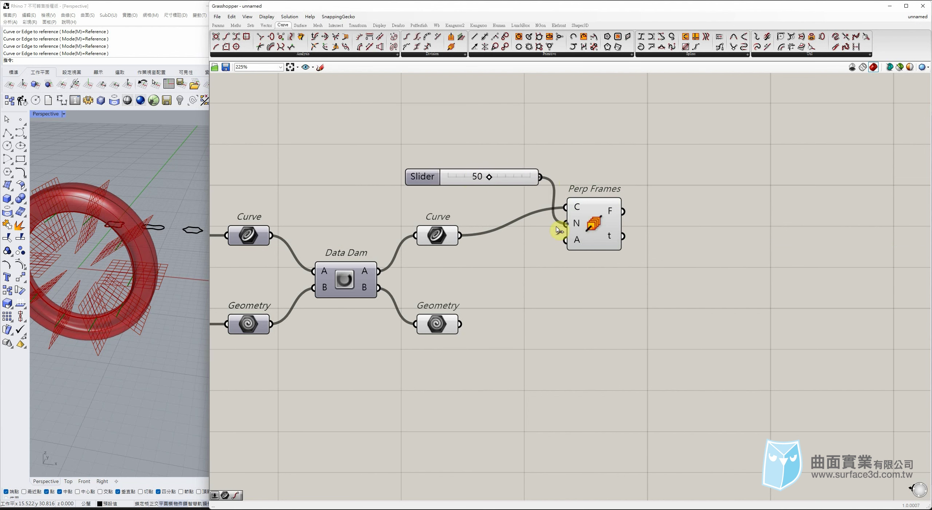
pyautogui.click(519, 186)
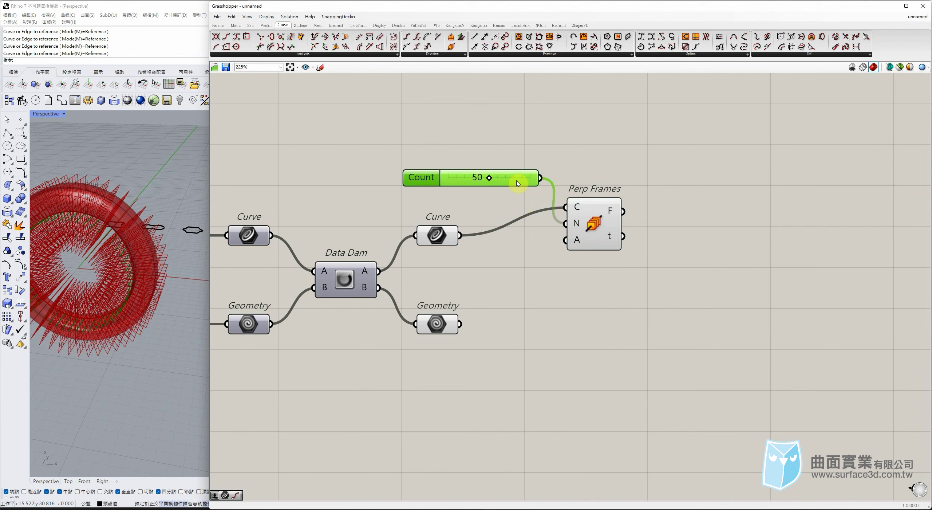
pyautogui.moveTo(152, 224); pyautogui.dragTo(175, 254, button='right')
pyautogui.moveTo(611, 238); pyautogui.dragTo(612, 265)
pyautogui.click(659, 229)
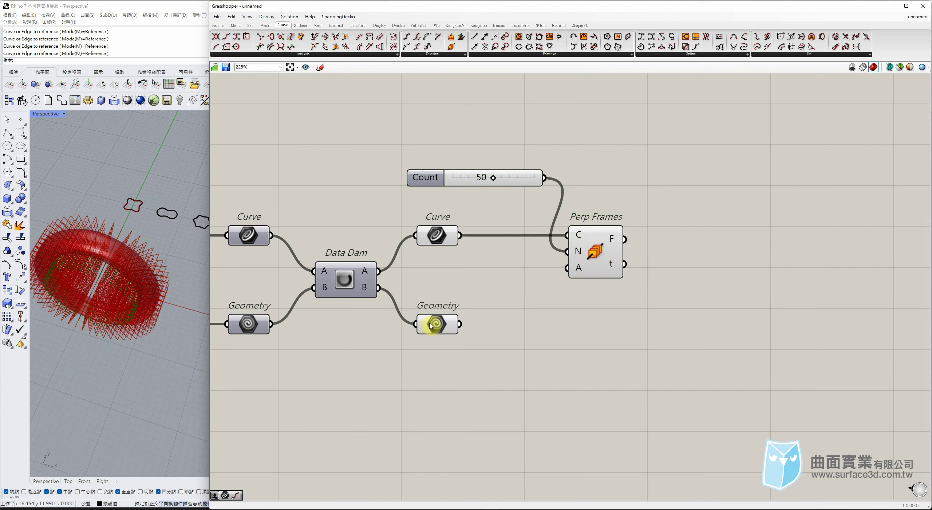
# Add a Brep | Plane component, with the downstream Geometry parameter feeding B and Perp Frames' F output feeding P
pyautogui.click(430, 325)
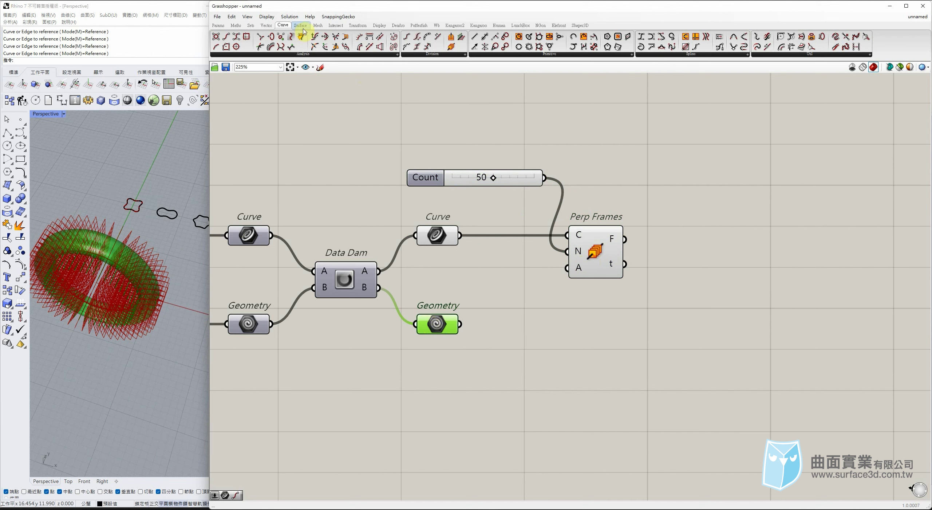
pyautogui.click(335, 25)
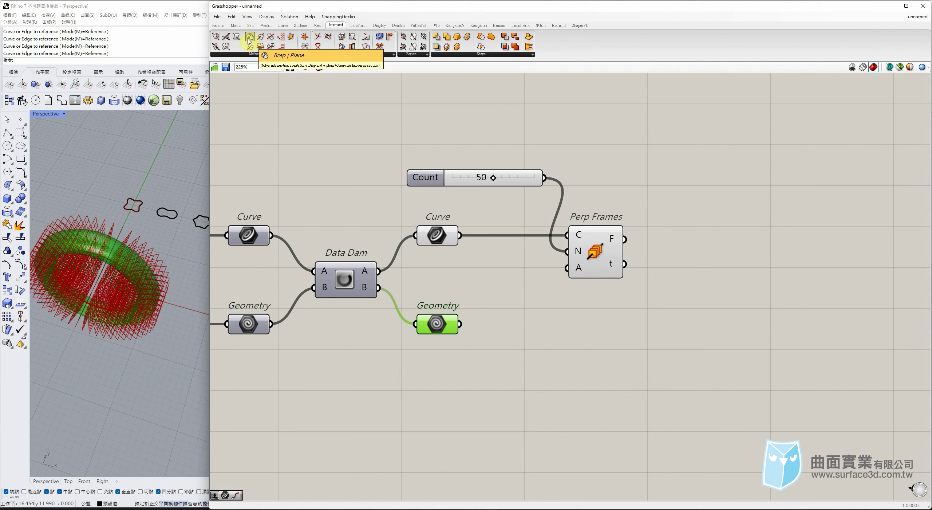
pyautogui.moveTo(249, 41); pyautogui.dragTo(711, 293)
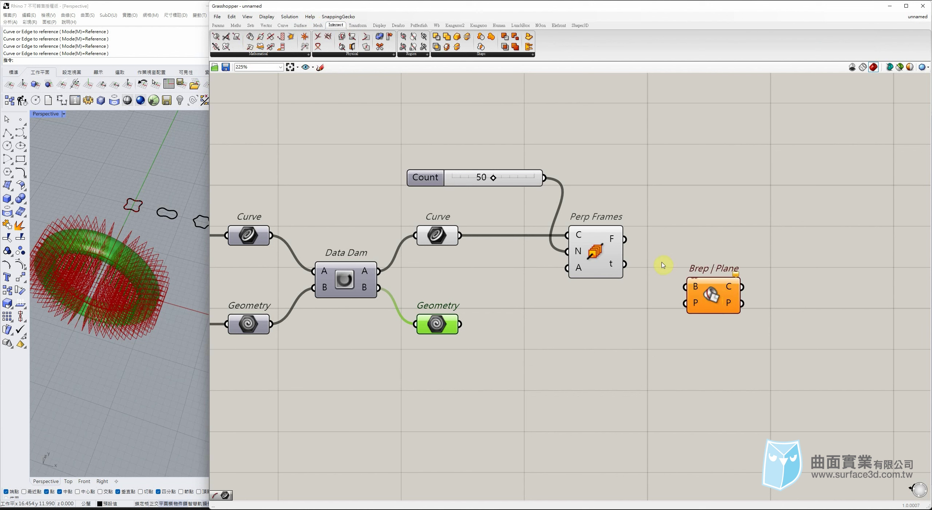
pyautogui.moveTo(686, 303); pyautogui.dragTo(625, 239)
pyautogui.moveTo(695, 288); pyautogui.dragTo(462, 330)
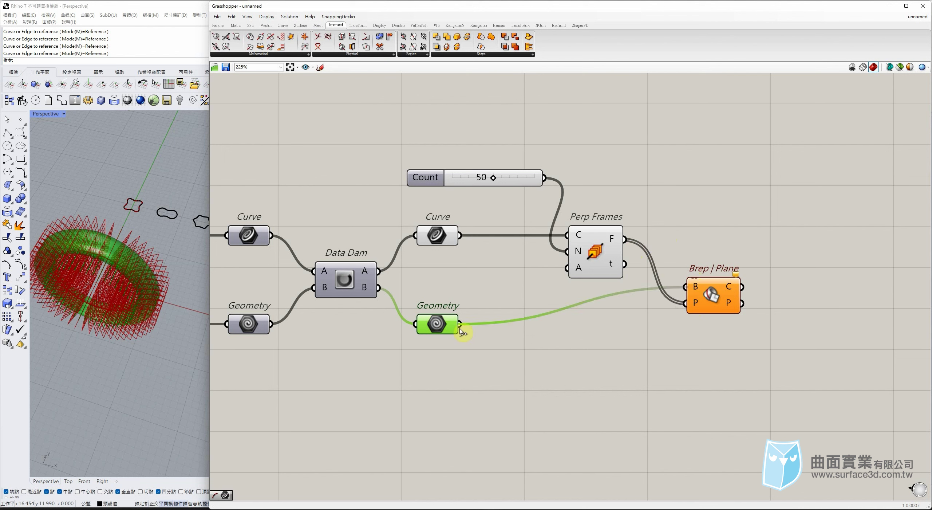
pyautogui.moveTo(706, 294); pyautogui.dragTo(703, 333)
pyautogui.click(671, 286)
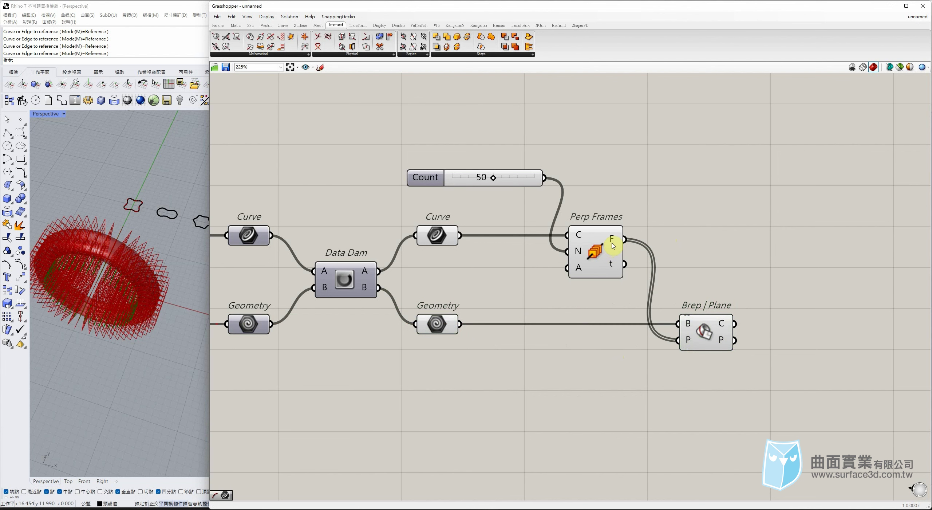
pyautogui.moveTo(614, 246)
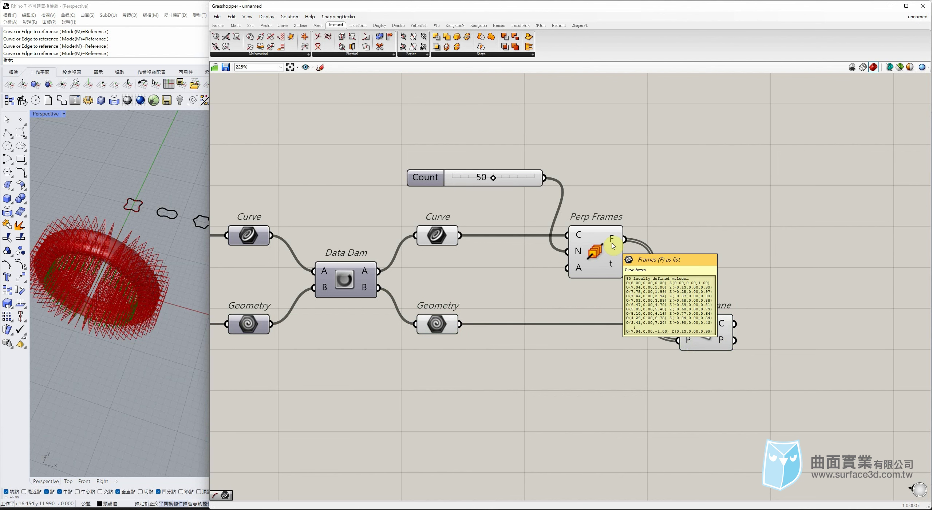
pyautogui.click(708, 330)
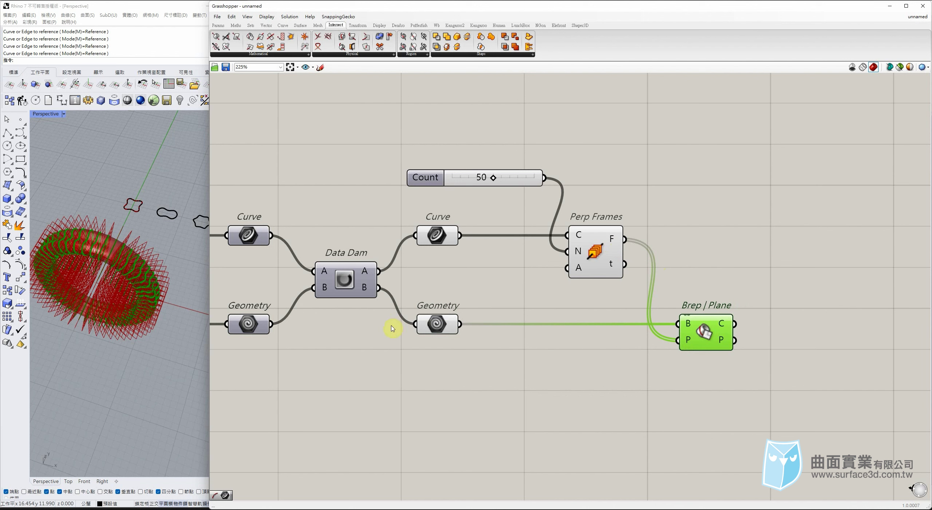
# Attach an enlarged Panel to Brep | Plane's C output to list the section curves
pyautogui.moveTo(725, 326)
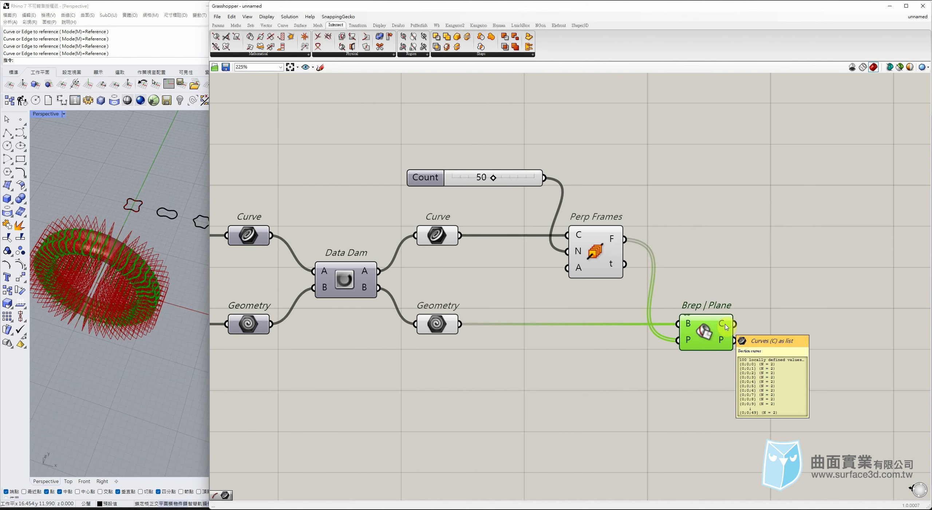
pyautogui.moveTo(769, 273); pyautogui.dragTo(719, 261, button='right')
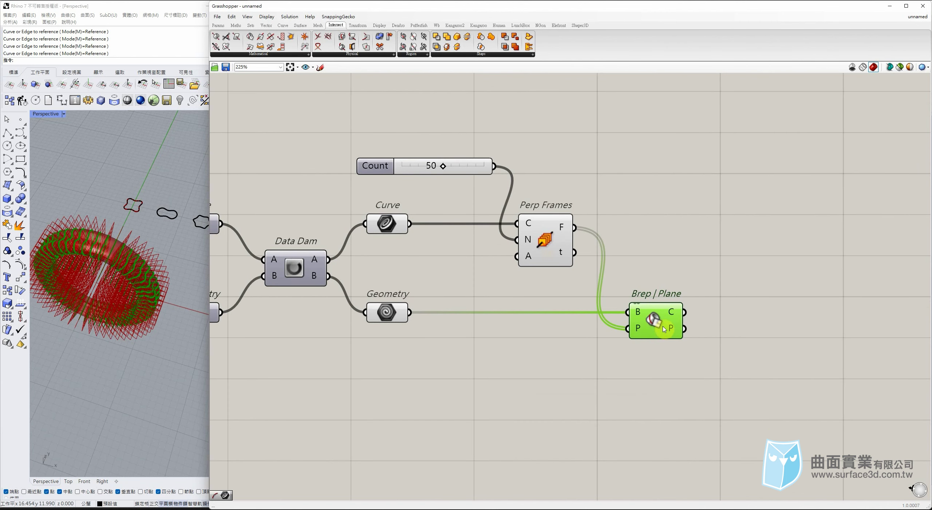
pyautogui.moveTo(677, 315)
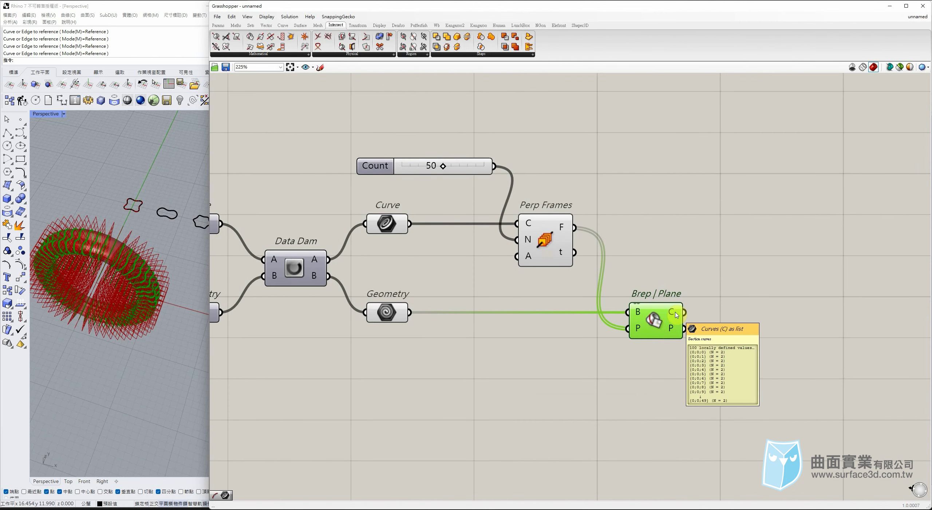
pyautogui.click(218, 25)
pyautogui.moveTo(640, 227); pyautogui.dragTo(711, 302)
pyautogui.moveTo(804, 322); pyautogui.dragTo(679, 288, button='right')
pyautogui.moveTo(714, 298); pyautogui.dragTo(757, 475)
pyautogui.moveTo(151, 280)
pyautogui.mouseDown(button='right')
pyautogui.moveTo(146, 246)
pyautogui.moveTo(154, 265)
pyautogui.mouseUp(button='right')
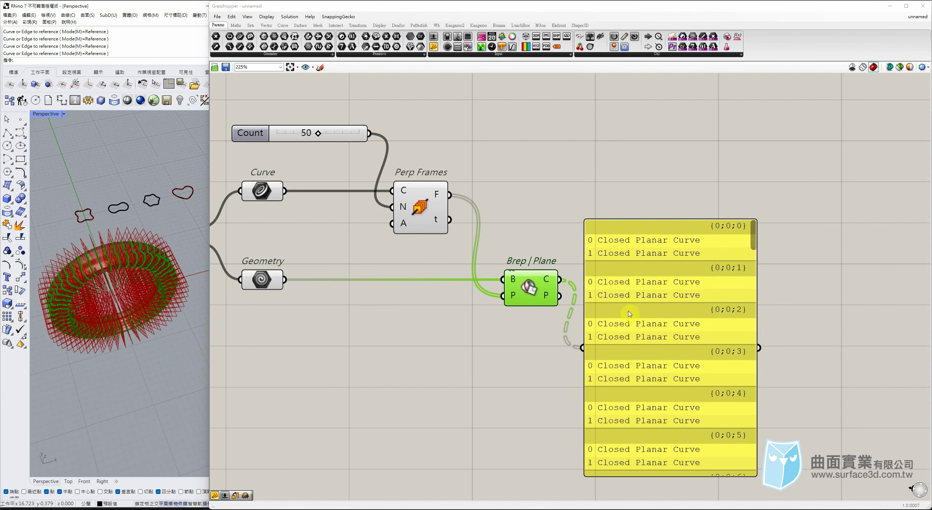
pyautogui.moveTo(629, 314); pyautogui.dragTo(628, 295)
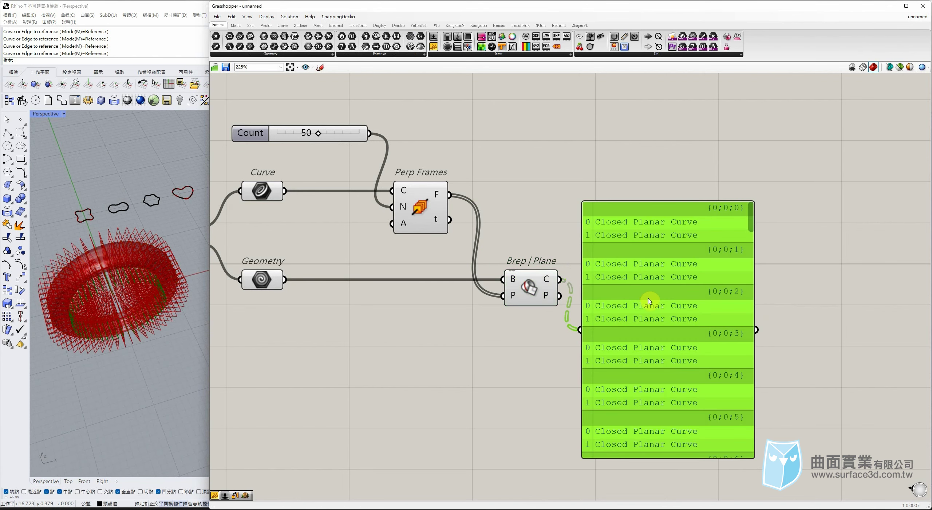
# Add a List Item component above the Panel and feed its L input from Brep | Plane's C output
pyautogui.click(251, 25)
pyautogui.moveTo(230, 40); pyautogui.dragTo(687, 175)
pyautogui.moveTo(560, 280); pyautogui.dragTo(658, 153)
pyautogui.click(692, 165)
pyautogui.moveTo(141, 308); pyautogui.dragTo(177, 221, button='right')
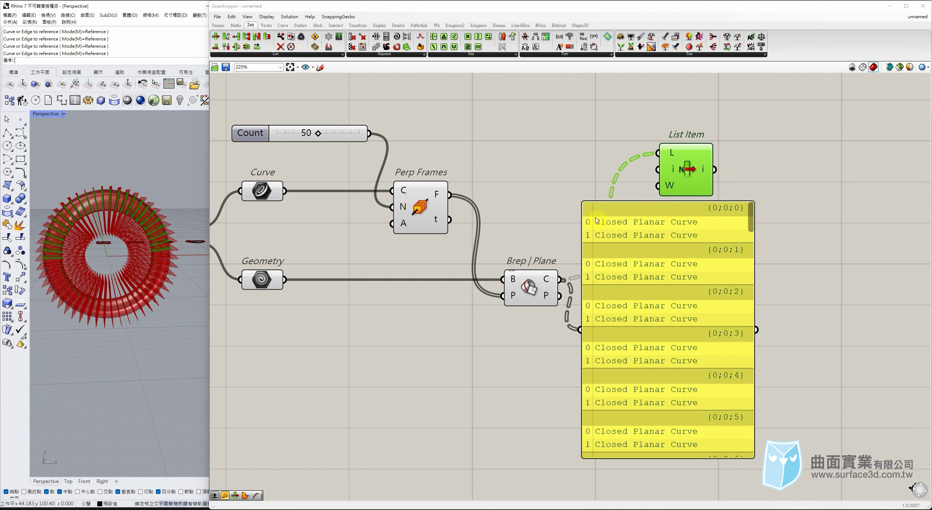
# Delete the Panel, List Item and Brep | Plane components
pyautogui.moveTo(783, 132); pyautogui.dragTo(649, 361)
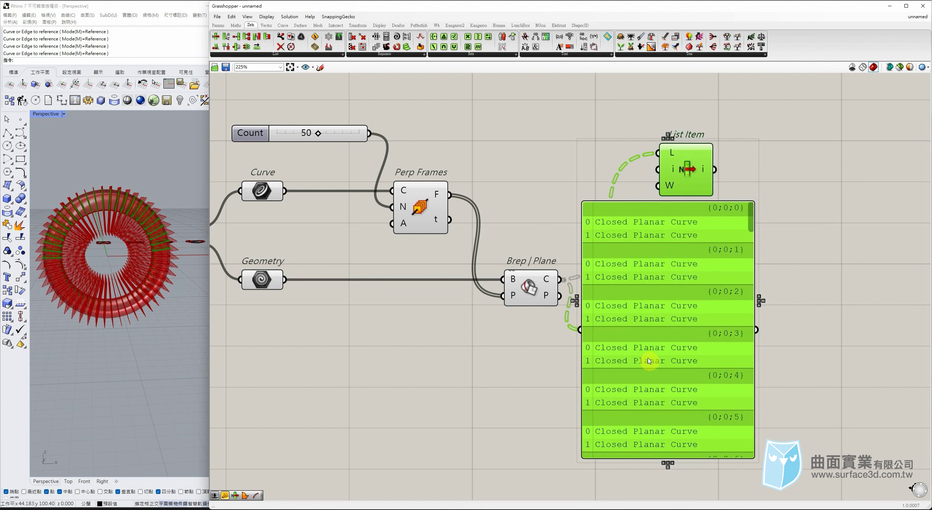
pyautogui.press('Delete')
pyautogui.click(439, 222)
pyautogui.moveTo(438, 224); pyautogui.dragTo(495, 244, button='right')
pyautogui.moveTo(477, 228); pyautogui.dragTo(451, 227)
pyautogui.click(589, 295)
pyautogui.press('Delete')
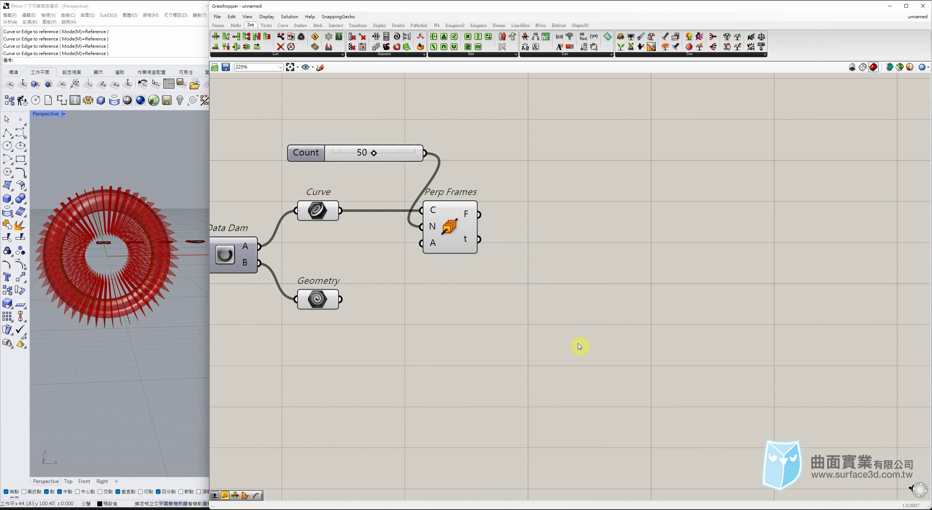
# Spread the Count slider and the Perp Frames component slightly apart on the canvas
pyautogui.click(448, 244)
pyautogui.moveTo(407, 162); pyautogui.dragTo(395, 160)
pyautogui.moveTo(449, 228); pyautogui.dragTo(458, 227)
pyautogui.click(550, 197)
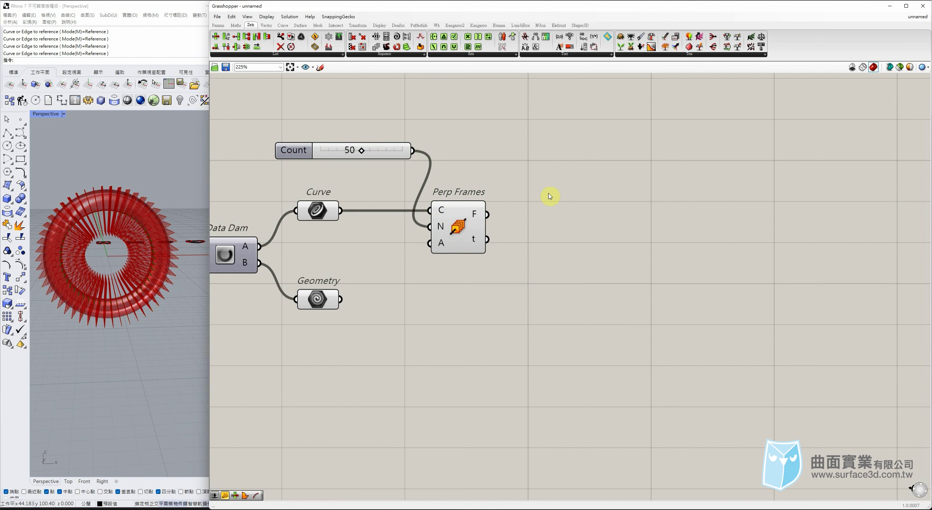
# Add a Plane Surface component beside Perp Frames and feed its P input from the F output
pyautogui.click(299, 26)
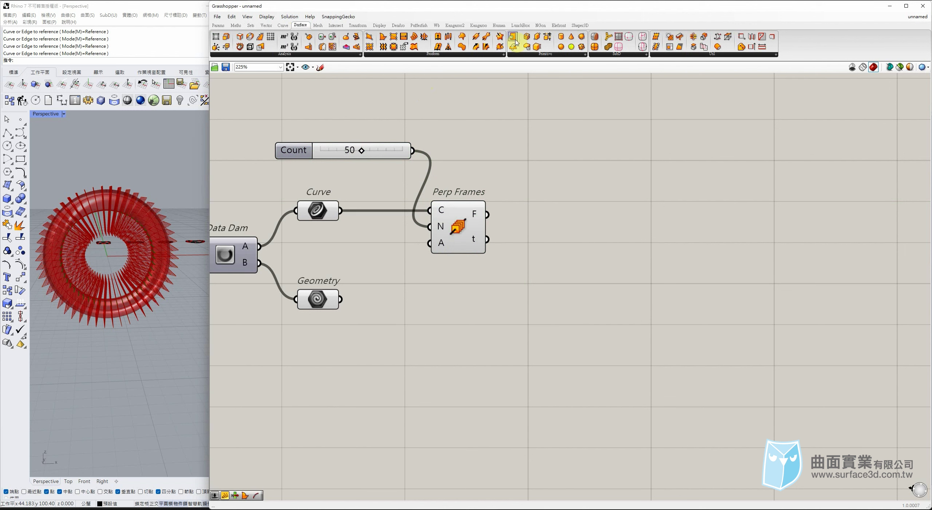
pyautogui.moveTo(515, 40); pyautogui.dragTo(562, 222)
pyautogui.moveTo(488, 214); pyautogui.dragTo(552, 230)
pyautogui.moveTo(142, 240); pyautogui.dragTo(48, 246, button='right')
pyautogui.moveTo(585, 170); pyautogui.dragTo(553, 255)
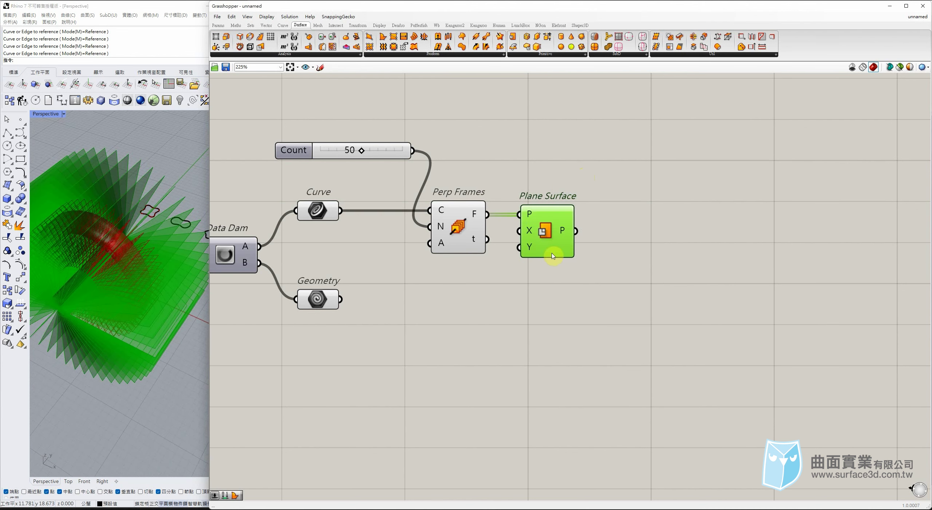
pyautogui.click(474, 322)
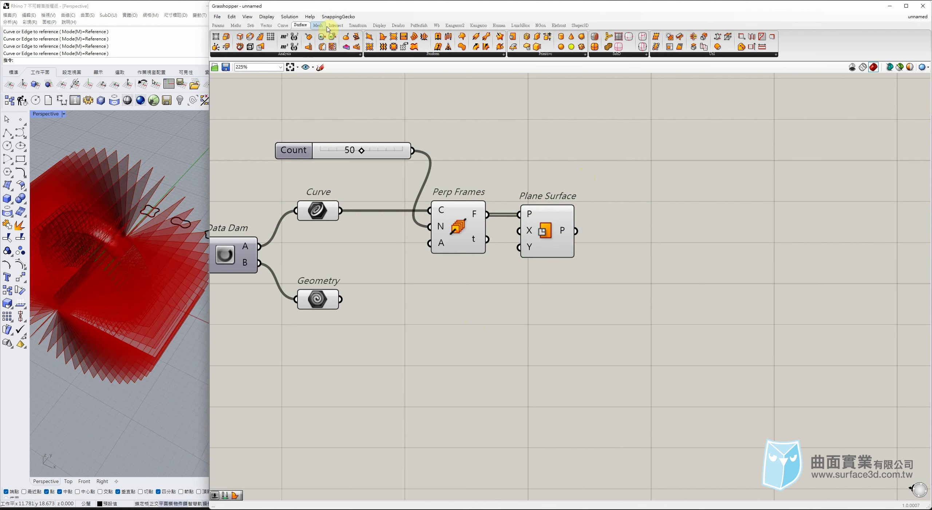
# Add a Brep | Brep component, with Plane Surface's output feeding A and the Geometry parameter feeding B
pyautogui.click(345, 27)
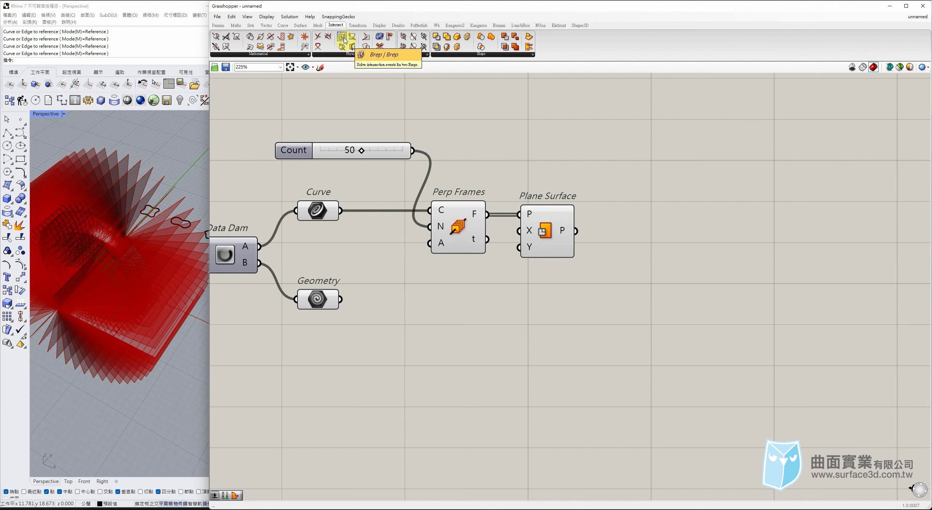
pyautogui.moveTo(344, 39); pyautogui.dragTo(576, 231)
pyautogui.moveTo(608, 267); pyautogui.dragTo(341, 300)
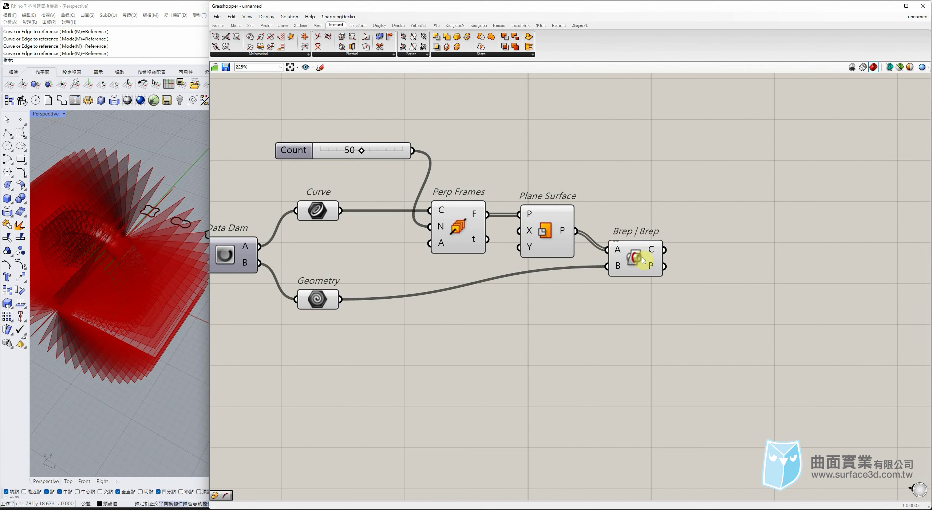
pyautogui.moveTo(640, 257); pyautogui.dragTo(642, 290)
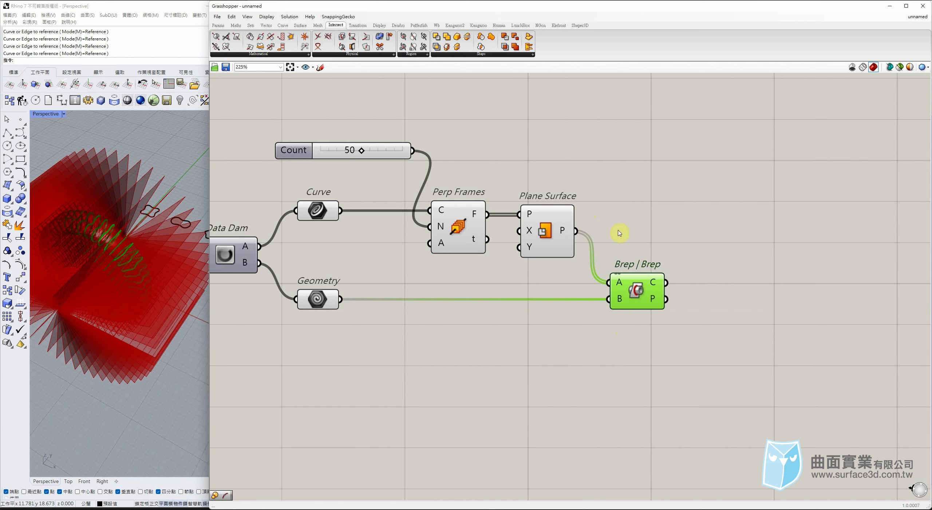
# Attach a Panel to Brep | Brep's C output to list the intersection curves
pyautogui.moveTo(655, 287)
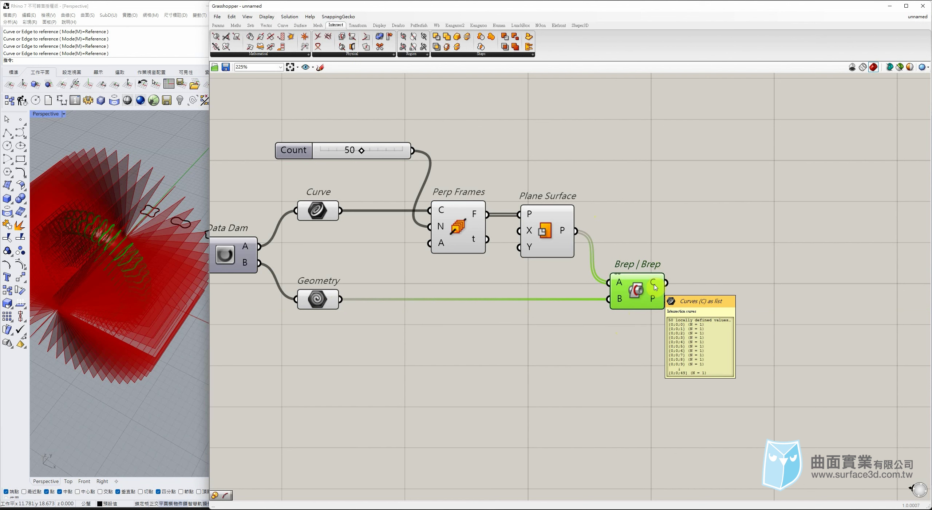
pyautogui.click(218, 25)
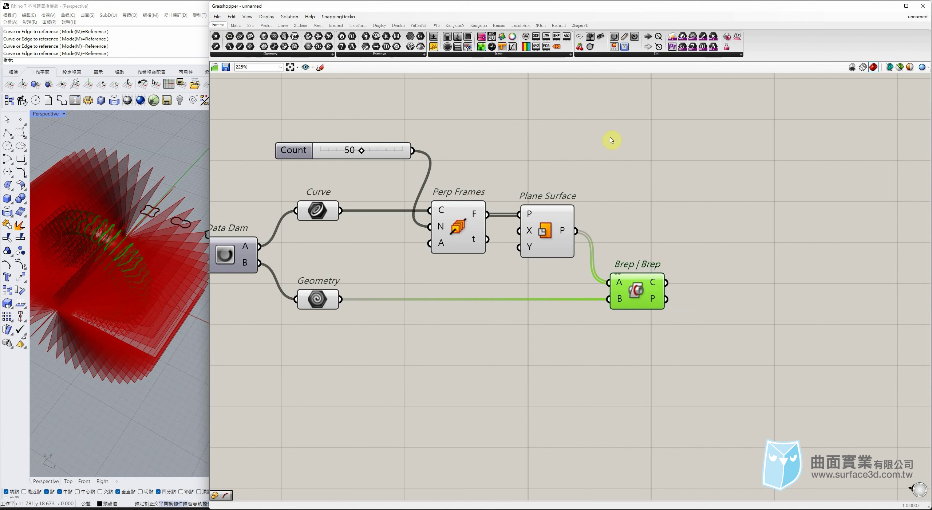
pyautogui.moveTo(540, 129); pyautogui.dragTo(739, 236)
pyautogui.moveTo(667, 299); pyautogui.dragTo(674, 236)
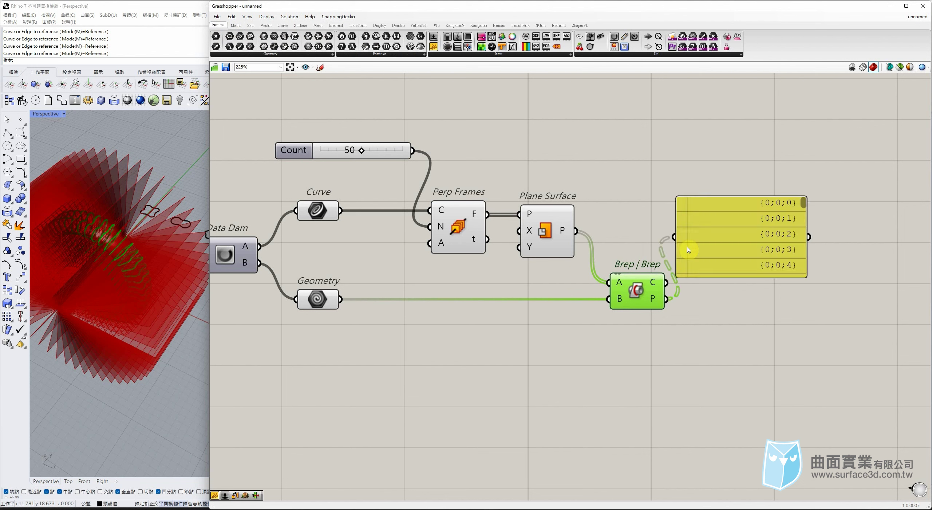
pyautogui.moveTo(666, 283); pyautogui.dragTo(674, 237)
pyautogui.moveTo(803, 203); pyautogui.dragTo(803, 152)
pyautogui.moveTo(733, 256); pyautogui.dragTo(742, 256)
# Delete the Panel attached to Brep | Brep
pyautogui.moveTo(800, 257); pyautogui.dragTo(732, 270, button='right')
pyautogui.moveTo(778, 170); pyautogui.dragTo(695, 342)
pyautogui.press('Delete')
pyautogui.moveTo(525, 291); pyautogui.dragTo(517, 291)
pyautogui.click(604, 267)
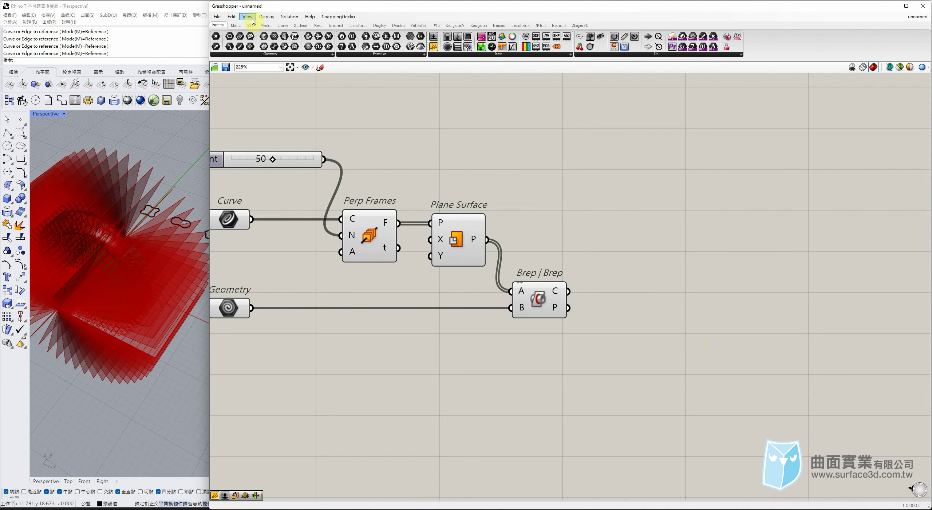
# Turn off the preview of the Curve, Geometry, Perp Frames and Plane Surface components so only the section curves display
pyautogui.moveTo(441, 183); pyautogui.dragTo(505, 176, button='right')
pyautogui.click(613, 296)
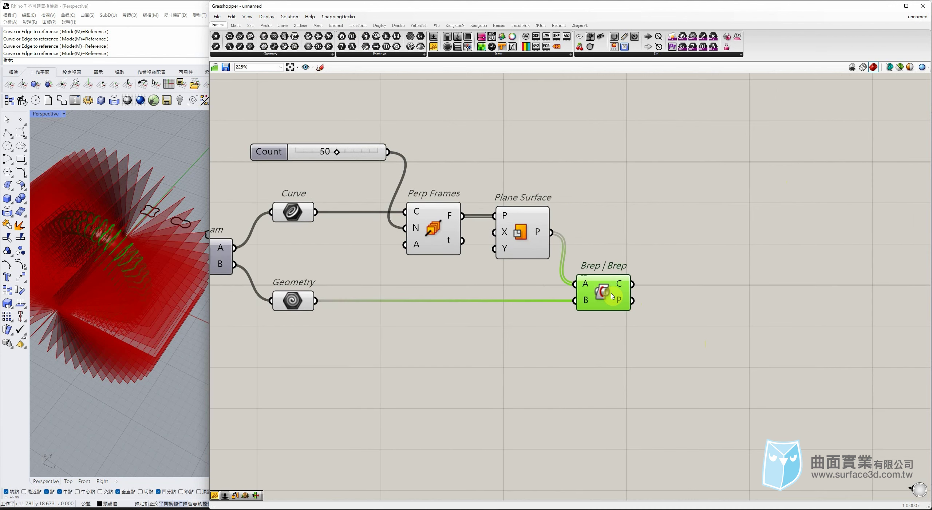
pyautogui.moveTo(544, 139); pyautogui.dragTo(300, 369)
pyautogui.middleClick(368, 265)
pyautogui.click(396, 241)
pyautogui.click(589, 185)
pyautogui.moveTo(131, 265); pyautogui.dragTo(142, 236, button='right')
pyautogui.scroll(5, 144, 235)
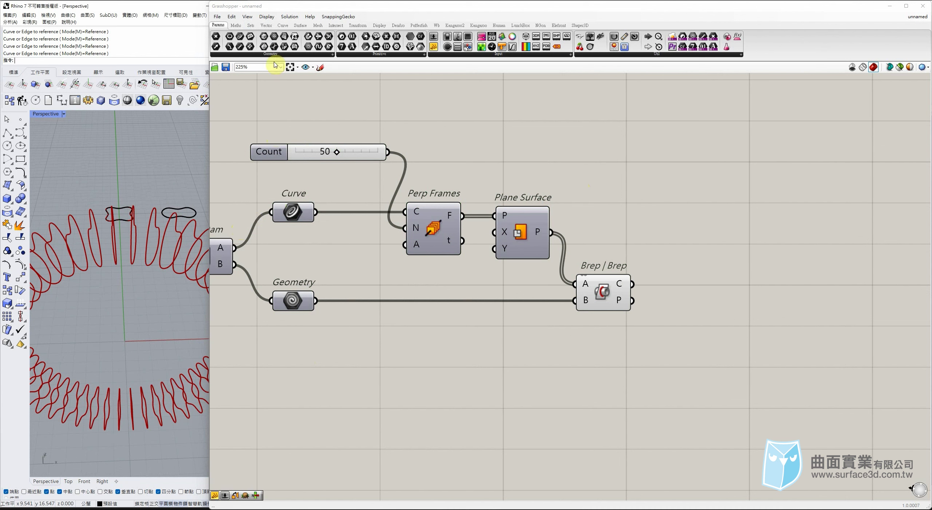
# Add a Boundary Surfaces component and feed its E input from Brep | Brep's C output
pyautogui.click(290, 26)
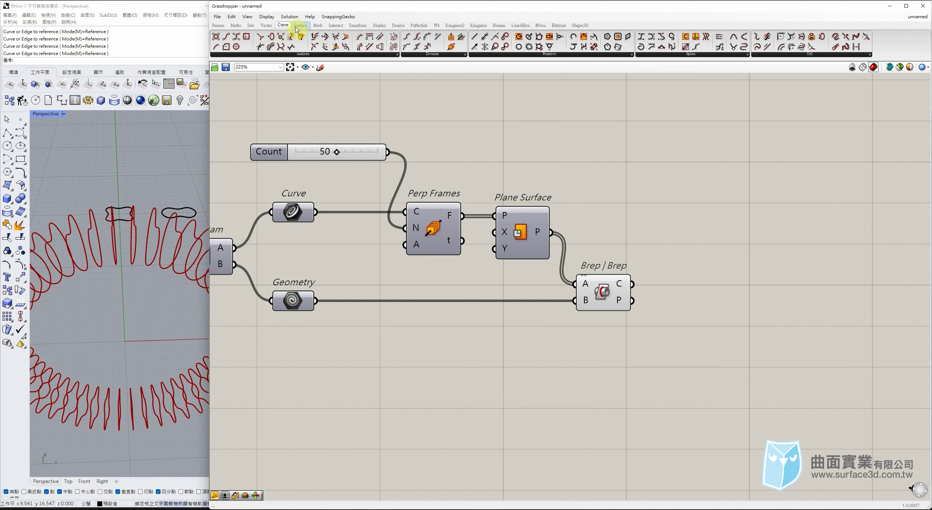
pyautogui.click(300, 26)
pyautogui.click(428, 47)
pyautogui.click(704, 288)
pyautogui.moveTo(633, 283); pyautogui.dragTo(682, 281)
pyautogui.moveTo(705, 287); pyautogui.dragTo(699, 283)
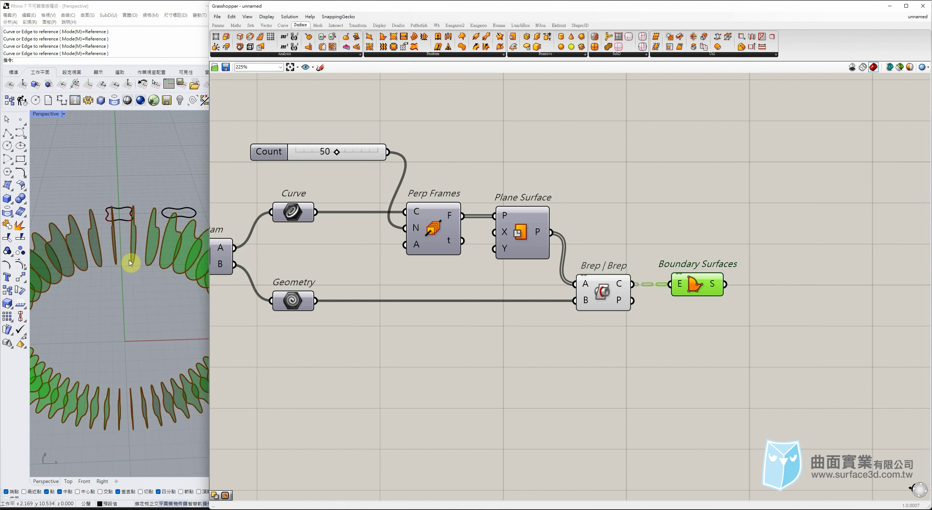
pyautogui.scroll(5, 115, 171)
pyautogui.click(746, 216)
# Add an Offset Surface component and feed its S input from Boundary Surfaces
pyautogui.moveTo(712, 285); pyautogui.dragTo(802, 307)
pyautogui.click(751, 199)
pyautogui.click(717, 46)
pyautogui.click(790, 274)
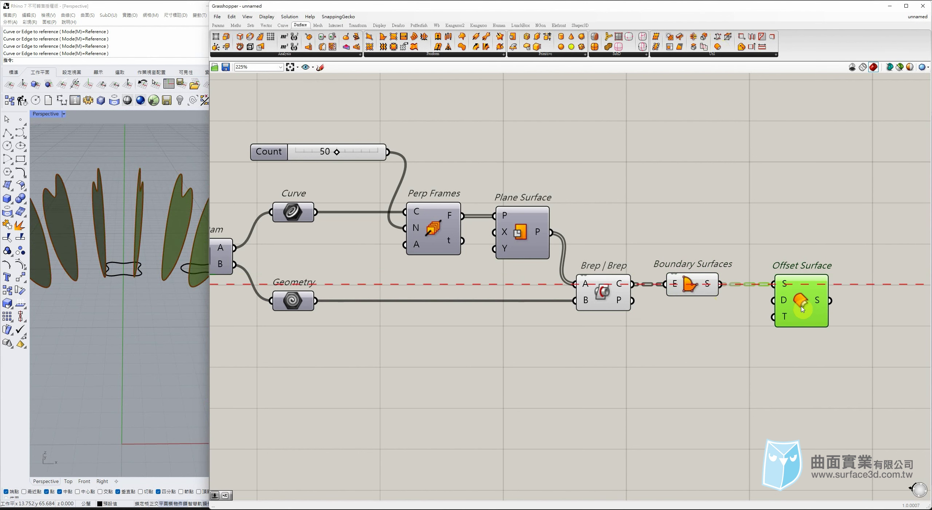
pyautogui.click(647, 388)
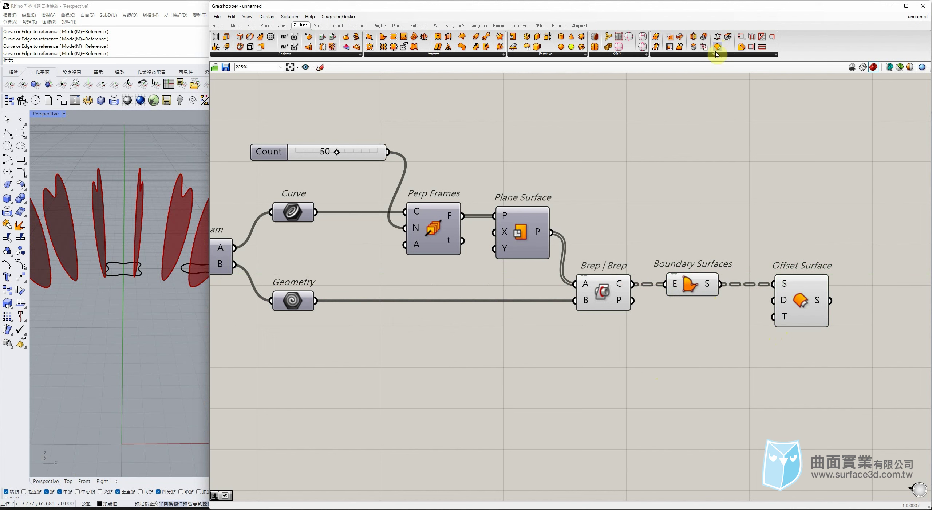
# Place a second Offset Surface below the first and feed its S input from Boundary Surfaces
pyautogui.moveTo(807, 410); pyautogui.dragTo(801, 379)
pyautogui.moveTo(721, 285); pyautogui.dragTo(773, 362)
pyautogui.click(796, 378)
pyautogui.click(668, 388)
# Add a Negative component and connect its output to the second Offset Surface's D input
pyautogui.click(238, 25)
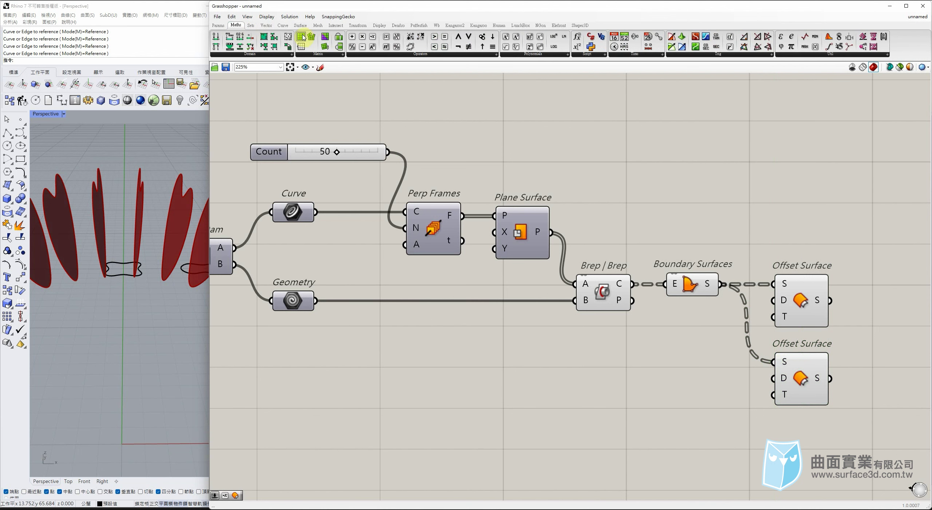
pyautogui.moveTo(674, 382); pyautogui.dragTo(731, 381)
pyautogui.click(613, 388)
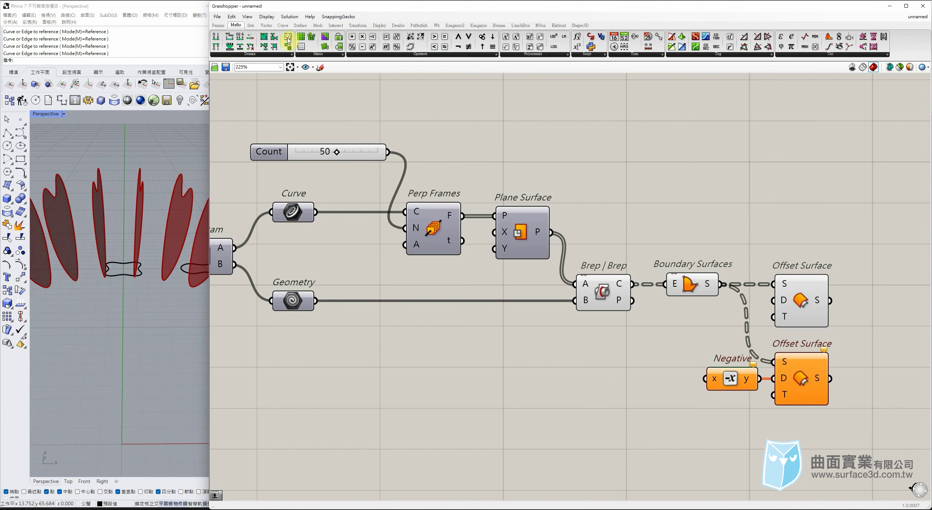
# Add a 0.250 number slider feeding both the Negative component and the first Offset Surface's D input
pyautogui.click(218, 25)
pyautogui.moveTo(433, 36); pyautogui.dragTo(527, 366)
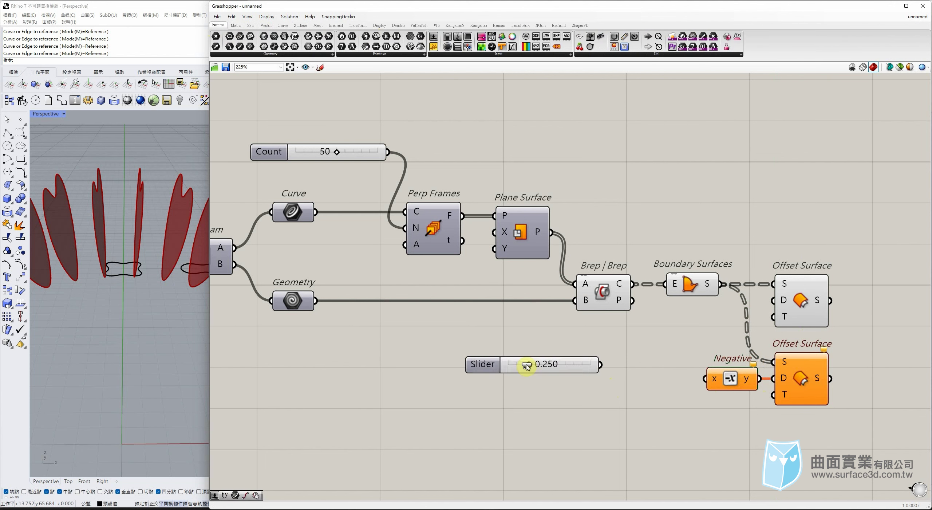
pyautogui.moveTo(610, 371)
pyautogui.mouseDown()
pyautogui.moveTo(753, 390)
pyautogui.moveTo(603, 371)
pyautogui.mouseUp()
pyautogui.moveTo(642, 371); pyautogui.dragTo(784, 302)
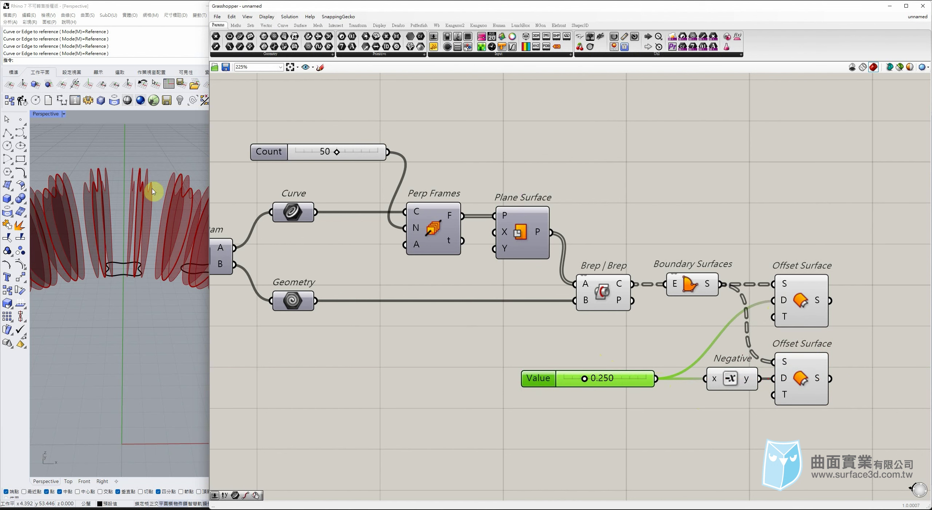
# Set the offset distance slider to 0.2
pyautogui.moveTo(131, 207); pyautogui.dragTo(472, 322, button='right')
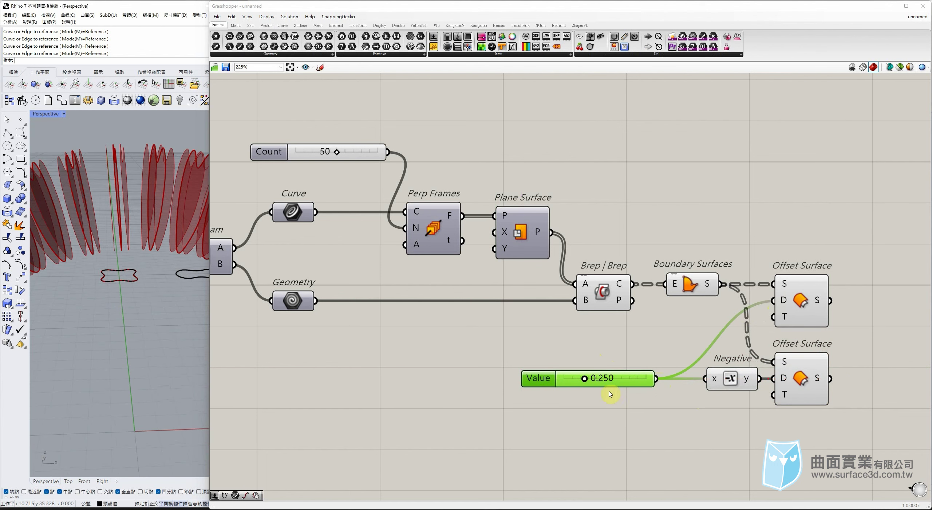
pyautogui.moveTo(588, 380); pyautogui.dragTo(577, 383)
pyautogui.doubleClick(586, 381)
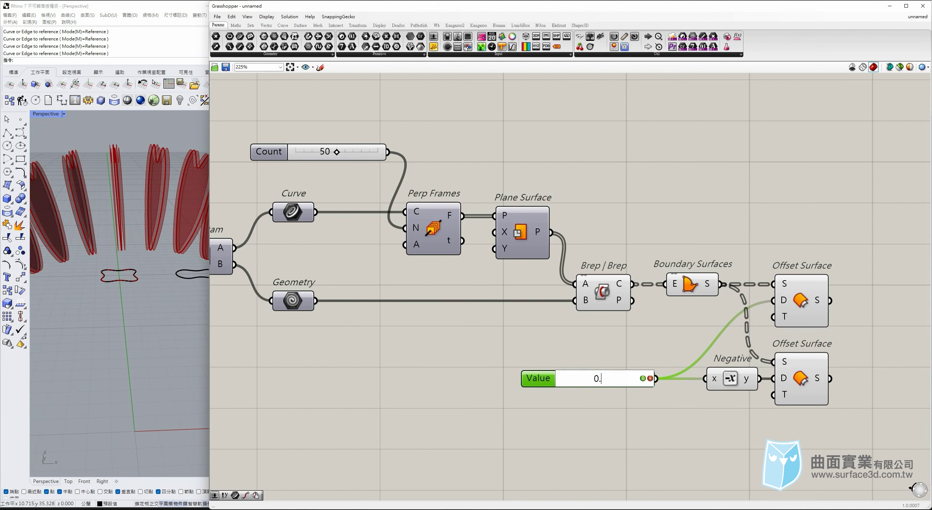
pyautogui.press('Return')
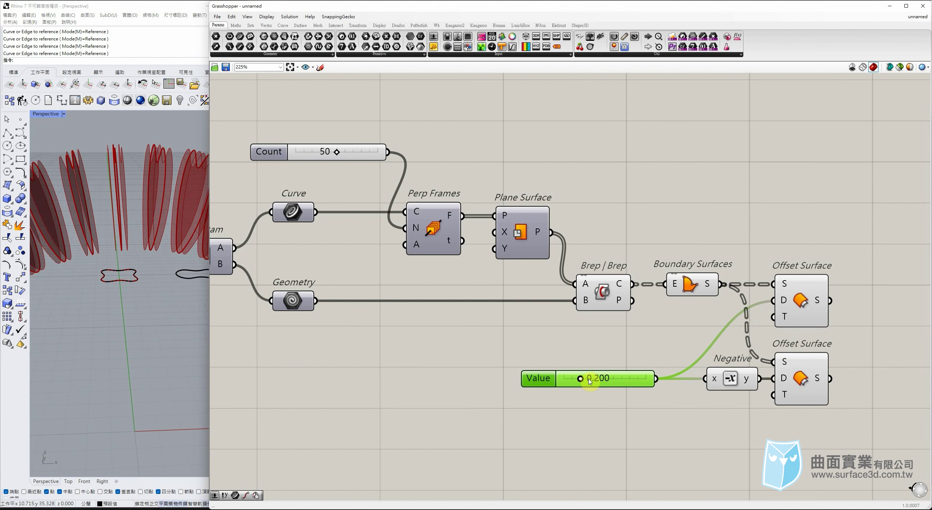
# Set the offset distance slider to 0.15
pyautogui.doubleClick(590, 381)
pyautogui.write('0.1')
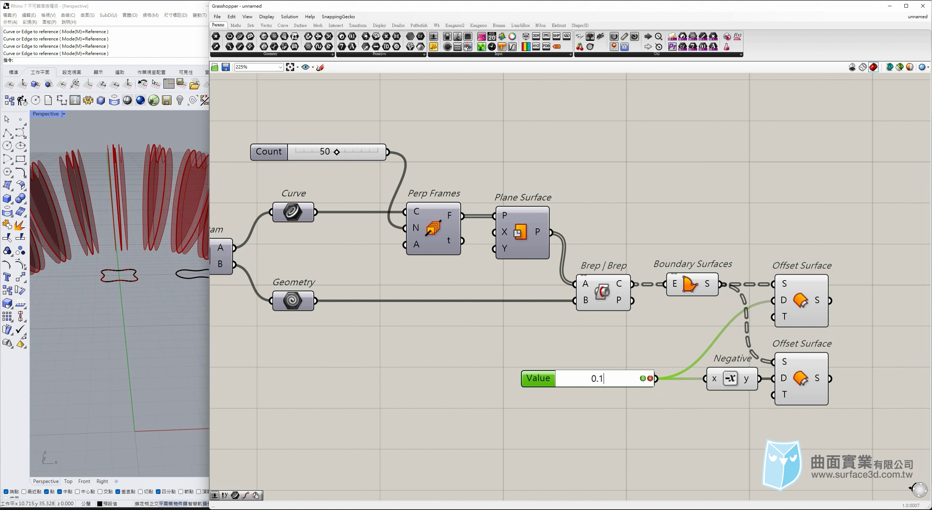
pyautogui.write('5')
pyautogui.press('Return')
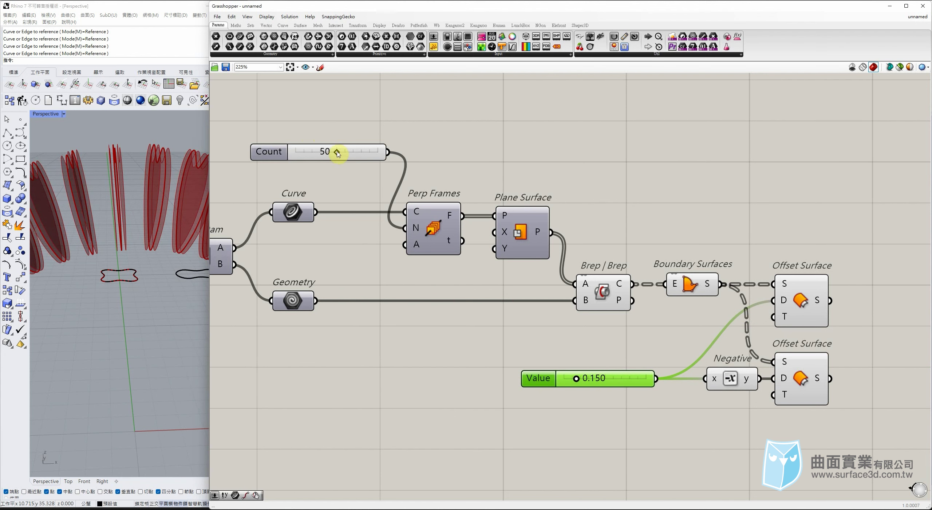
pyautogui.moveTo(339, 152)
pyautogui.mouseDown()
pyautogui.moveTo(374, 153)
pyautogui.moveTo(338, 155)
pyautogui.mouseUp()
pyautogui.doubleClick(337, 153)
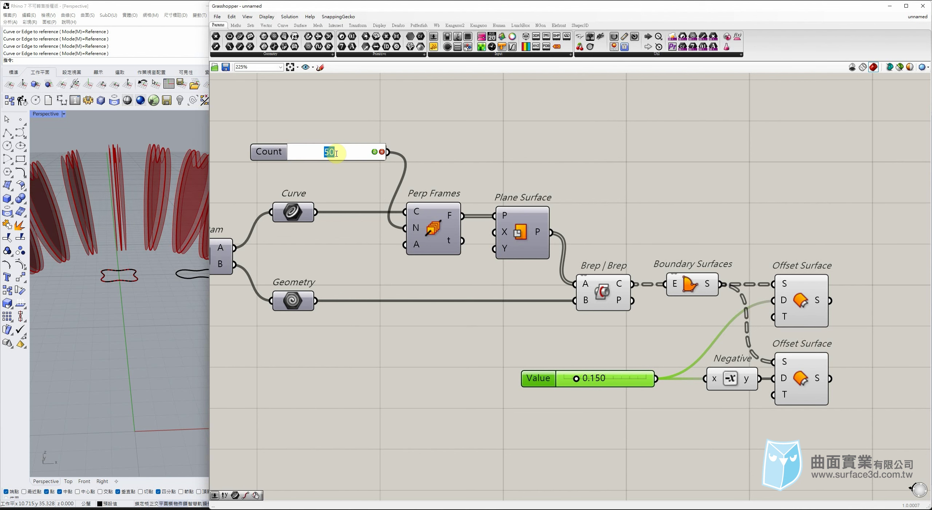
pyautogui.click(341, 119)
# Highlight both Offset Surface components and examine the offset faces on either side of each section in the viewport
pyautogui.moveTo(118, 240); pyautogui.dragTo(135, 252, button='right')
pyautogui.moveTo(739, 319); pyautogui.dragTo(600, 282, button='right')
pyautogui.moveTo(761, 216); pyautogui.dragTo(635, 403)
pyautogui.moveTo(730, 229); pyautogui.dragTo(640, 309)
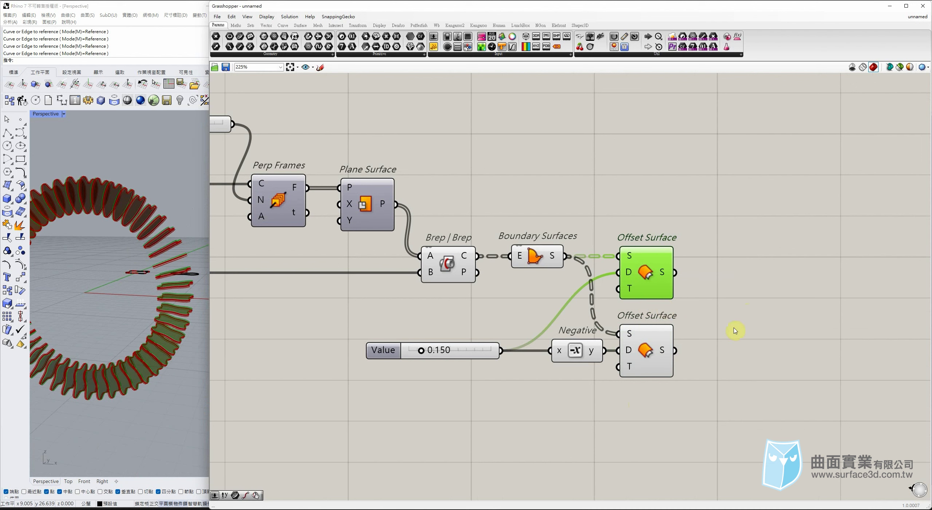
pyautogui.keyDown('shift'); pyautogui.moveTo(734, 328); pyautogui.dragTo(656, 373); pyautogui.keyUp('shift')
pyautogui.moveTo(163, 192); pyautogui.dragTo(185, 191, button='right')
pyautogui.scroll(5, 105, 168)
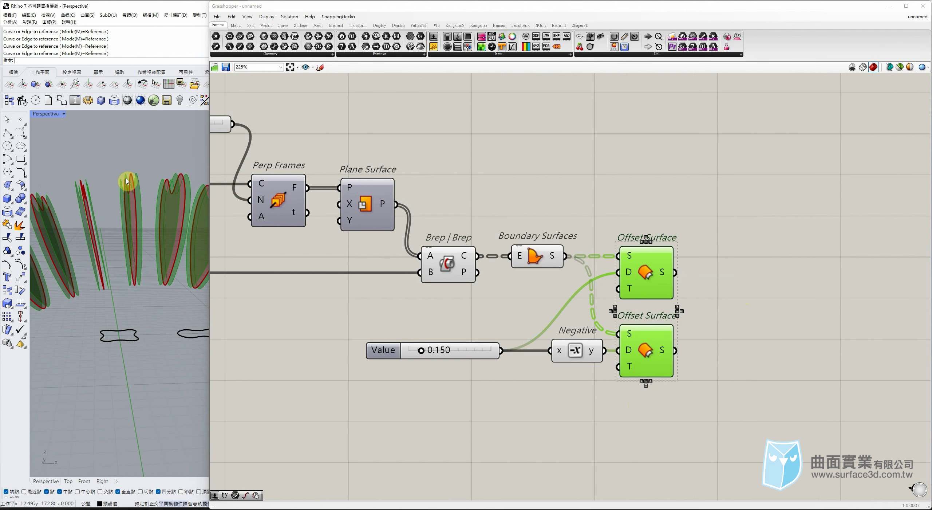
pyautogui.moveTo(126, 181); pyautogui.dragTo(98, 179, button='right')
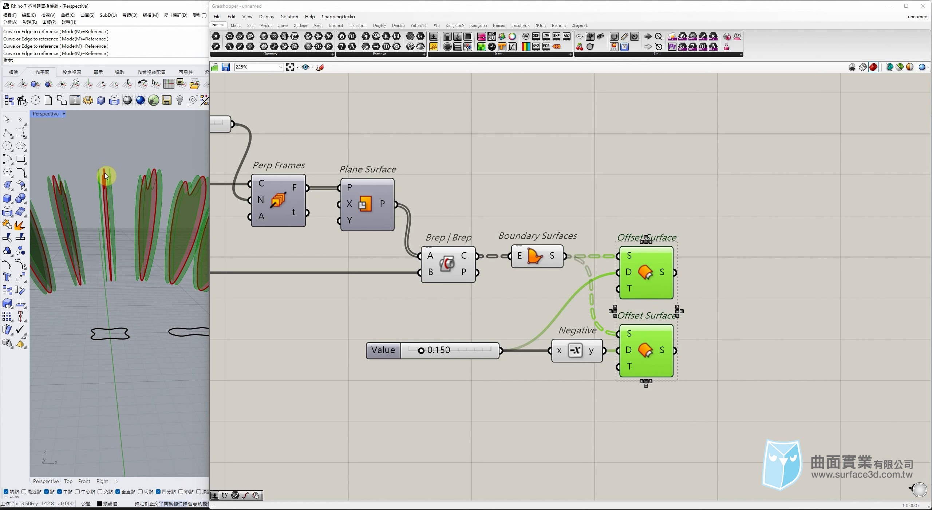
# Add a Loft component and feed its C input from both Offset Surface outputs
pyautogui.click(304, 28)
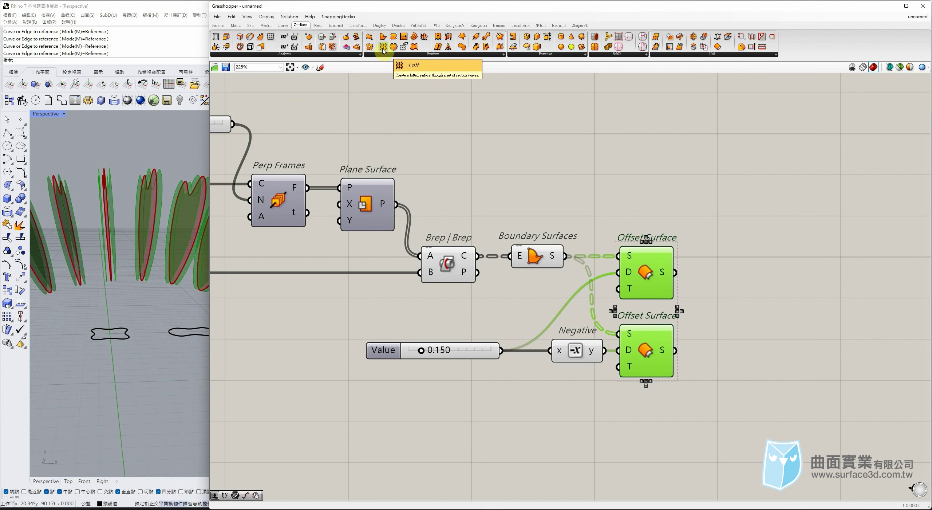
pyautogui.moveTo(808, 328); pyautogui.dragTo(808, 329)
pyautogui.moveTo(674, 272); pyautogui.dragTo(795, 358)
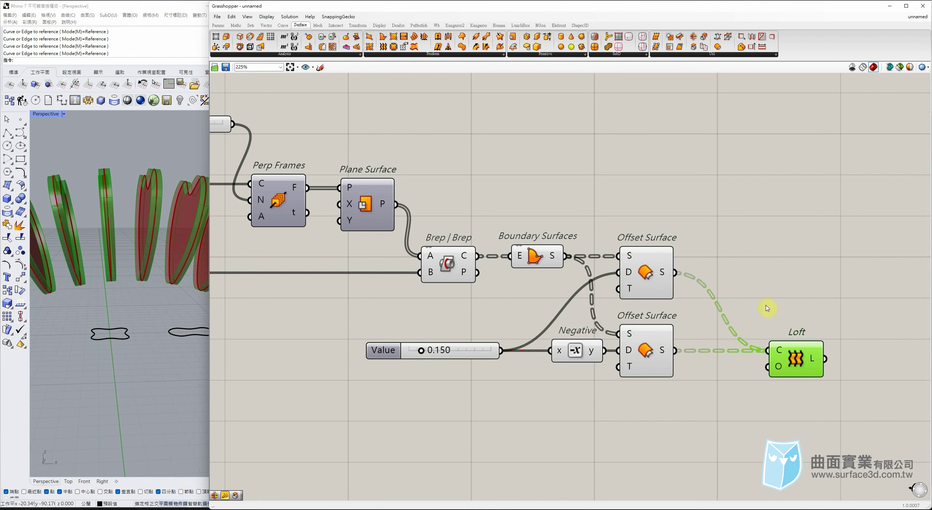
# Highlight the two Offset Surface components and the Loft to examine which faces of the thick slices each one supplies
pyautogui.click(646, 273)
pyautogui.click(645, 350)
pyautogui.click(846, 303)
pyautogui.moveTo(846, 303); pyautogui.dragTo(786, 398)
pyautogui.moveTo(771, 366); pyautogui.dragTo(681, 365, button='right')
pyautogui.click(611, 235)
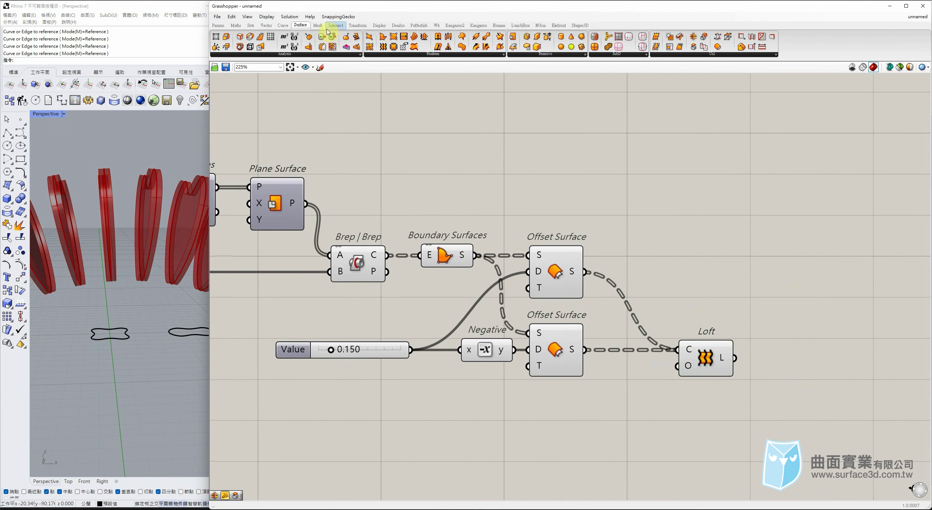
pyautogui.click(567, 277)
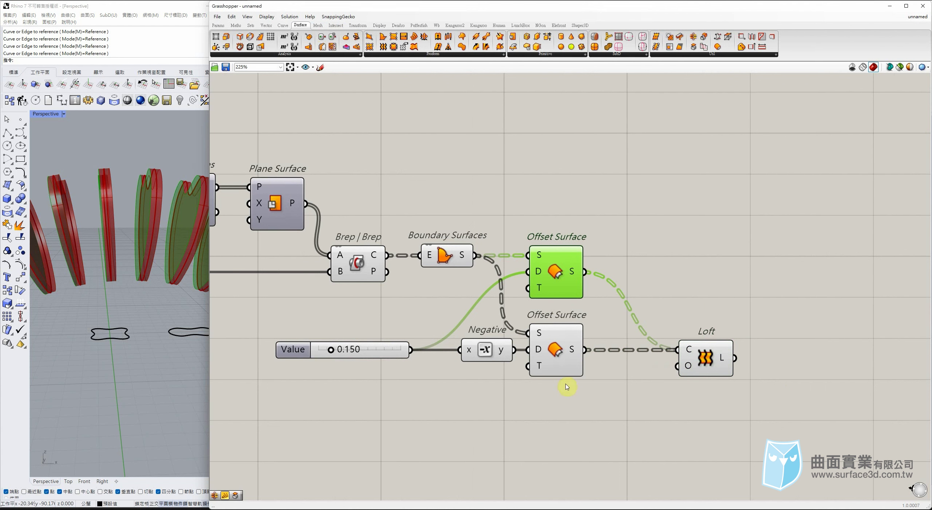
pyautogui.keyDown('shift'); pyautogui.click(562, 372); pyautogui.keyUp('shift')
pyautogui.keyDown('shift'); pyautogui.click(703, 353); pyautogui.keyUp('shift')
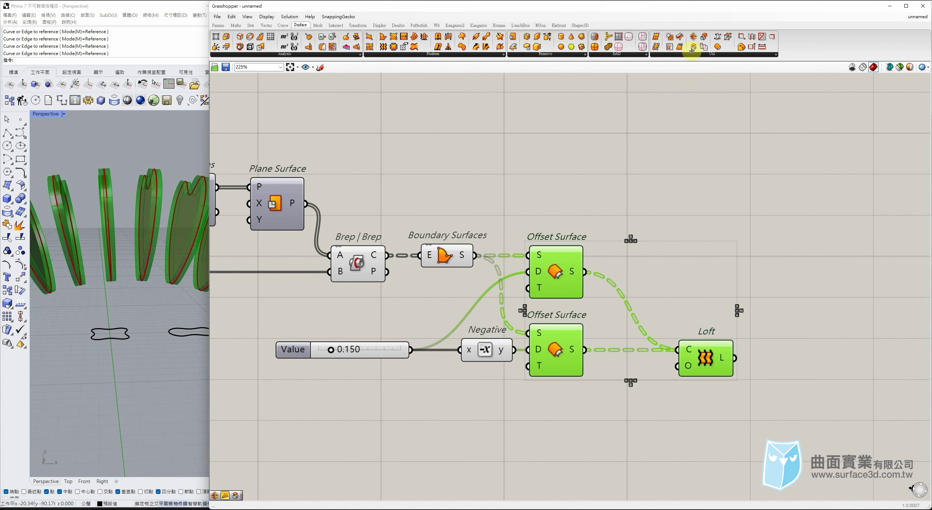
# Add a Brep Join component and feed its B input from both Offset Surface outputs and the Loft
pyautogui.moveTo(694, 40); pyautogui.dragTo(826, 286)
pyautogui.click(630, 269)
pyautogui.moveTo(593, 268); pyautogui.dragTo(735, 358)
pyautogui.keyDown('shift'); pyautogui.moveTo(585, 350); pyautogui.dragTo(827, 276); pyautogui.keyUp('shift')
# Hide the previews of the components from Plane Surface through Loft, and highlight Brep Join to examine the joined slices
pyautogui.moveTo(783, 147); pyautogui.dragTo(273, 450)
pyautogui.middleClick(365, 290)
pyautogui.scroll(-1, 366, 290)
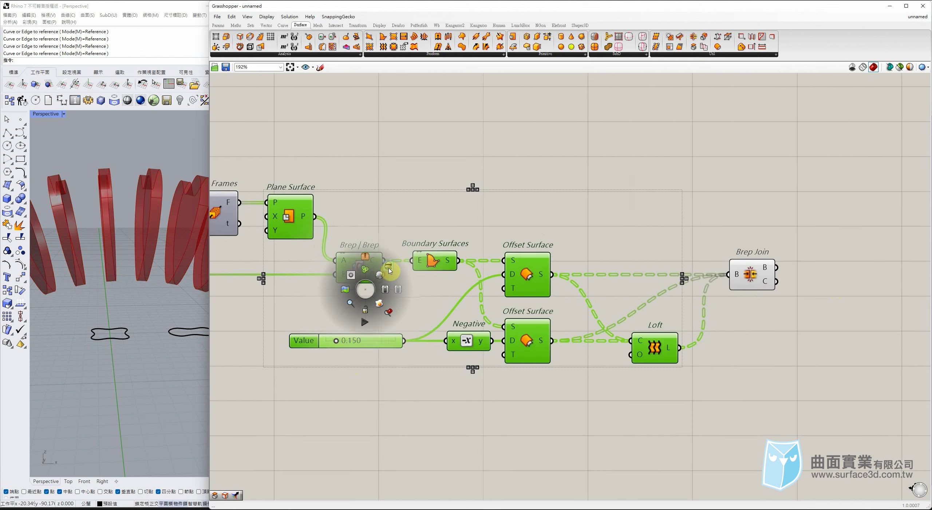
pyautogui.click(389, 271)
pyautogui.click(739, 206)
pyautogui.click(739, 268)
pyautogui.scroll(-8, 145, 239)
pyautogui.moveTo(142, 240); pyautogui.dragTo(165, 327, button='right')
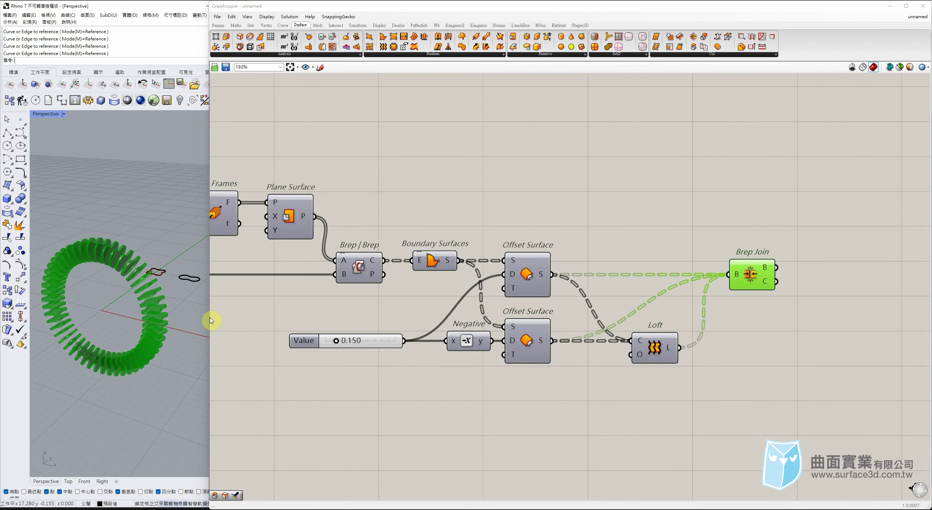
pyautogui.moveTo(788, 213); pyautogui.dragTo(733, 297)
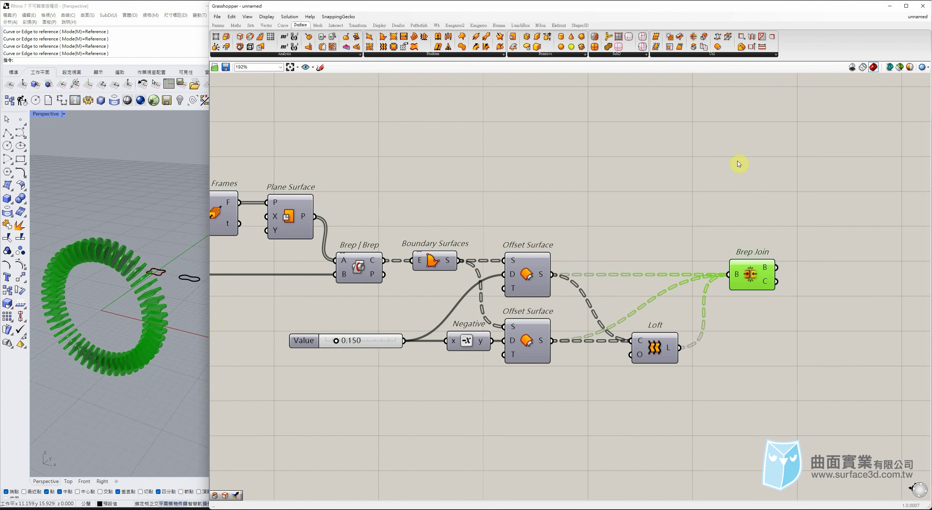
# Add a Group component fed by Brep Join's B output, and hide the Brep Join preview
pyautogui.click(361, 26)
pyautogui.click(535, 38)
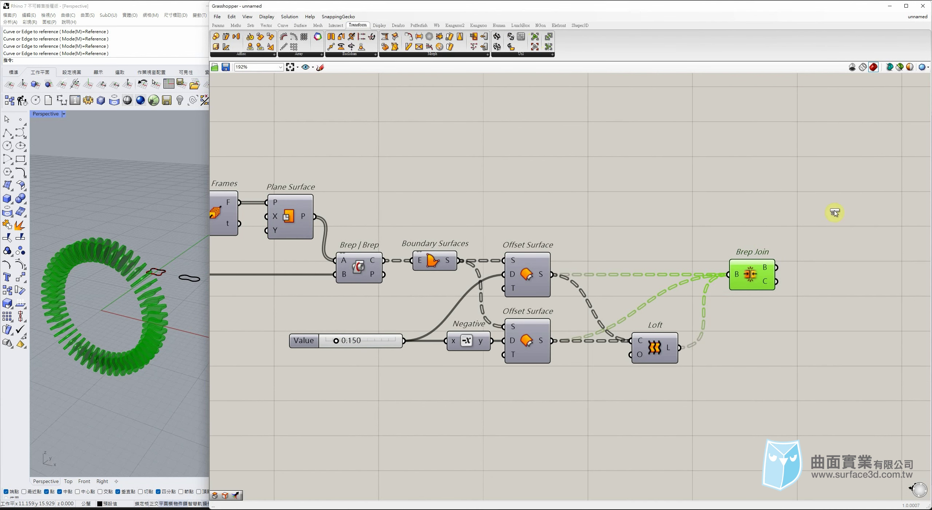
pyautogui.click(844, 255)
pyautogui.moveTo(784, 266); pyautogui.dragTo(818, 256)
pyautogui.moveTo(837, 255); pyautogui.dragTo(821, 266)
pyautogui.moveTo(840, 229); pyautogui.dragTo(803, 294)
pyautogui.moveTo(775, 223); pyautogui.dragTo(738, 294)
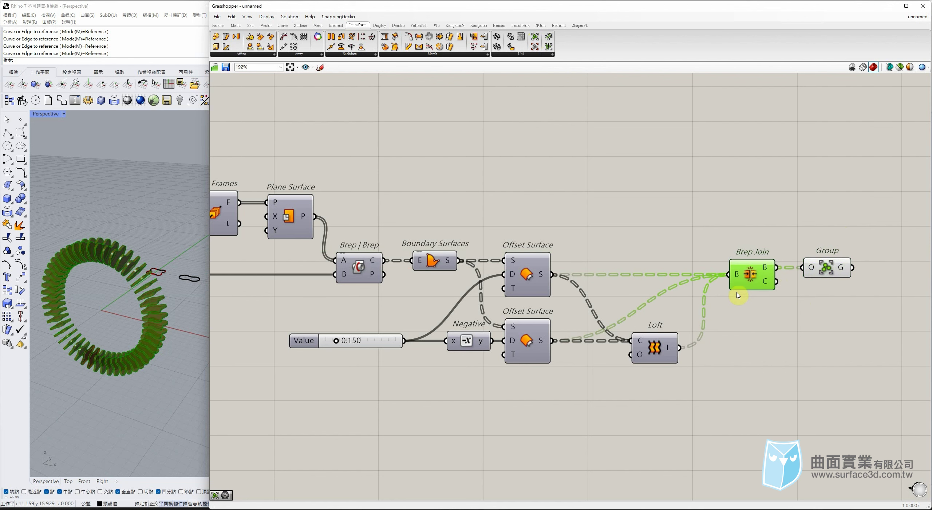
pyautogui.middleClick(737, 293)
pyautogui.click(762, 273)
pyautogui.click(741, 228)
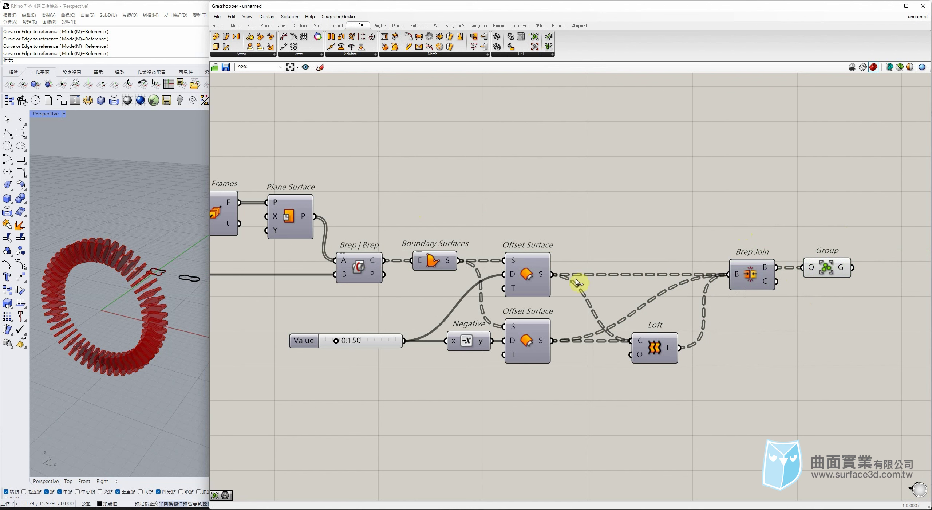
# Bake the Group output and pick a baked slice to check how the slices are grouped
pyautogui.click(829, 271)
pyautogui.middleClick(818, 294)
pyautogui.click(824, 340)
pyautogui.click(111, 248)
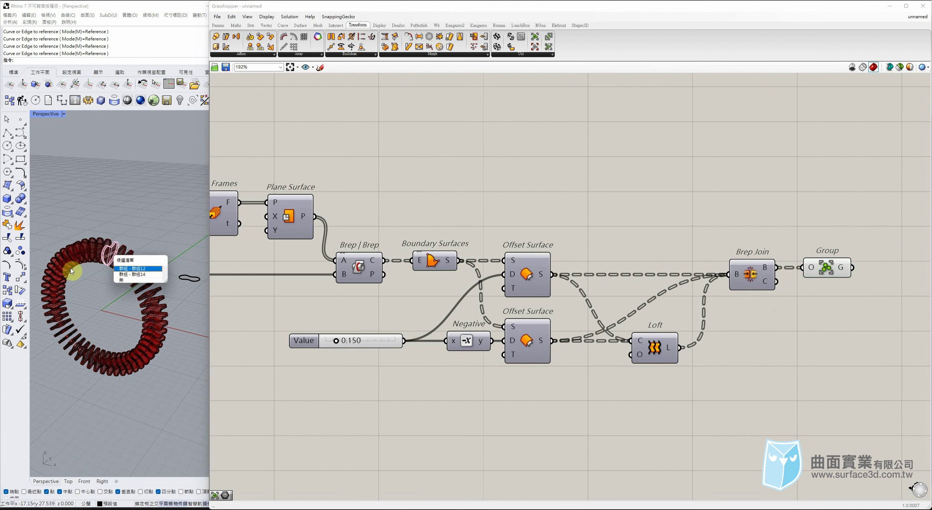
pyautogui.click(128, 266)
pyautogui.click(135, 221)
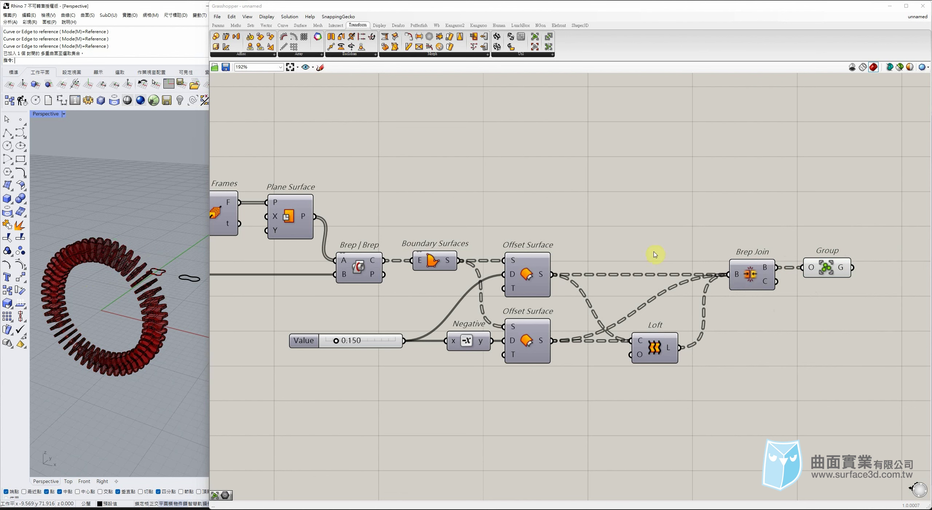
# Delete all the baked slices from the Rhino viewport
pyautogui.moveTo(179, 260); pyautogui.dragTo(69, 214, button='right')
pyautogui.moveTo(68, 215); pyautogui.dragTo(114, 349)
pyautogui.press('Delete')
pyautogui.moveTo(88, 294); pyautogui.dragTo(150, 271, button='right')
# Insert a Flatten Tree component between Brep Join's B output and the Group component's O input
pyautogui.moveTo(830, 273); pyautogui.dragTo(827, 270)
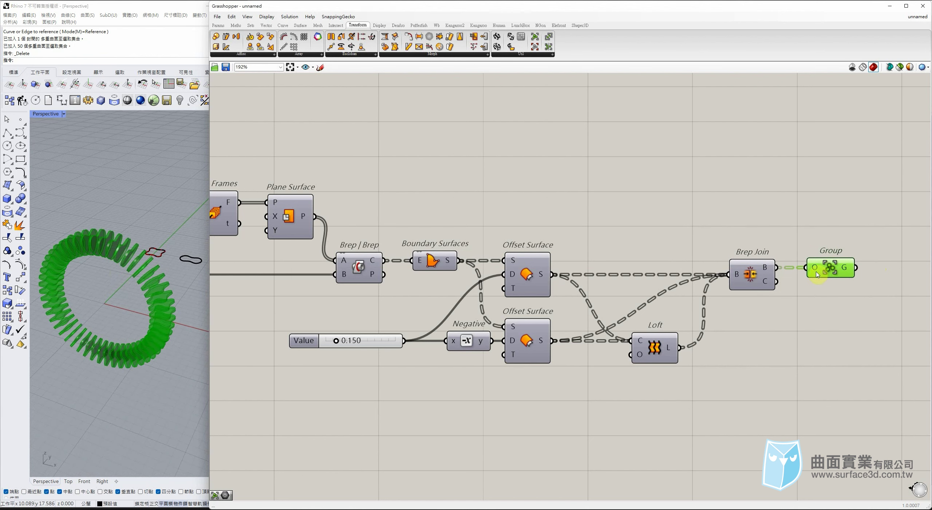
pyautogui.click(252, 27)
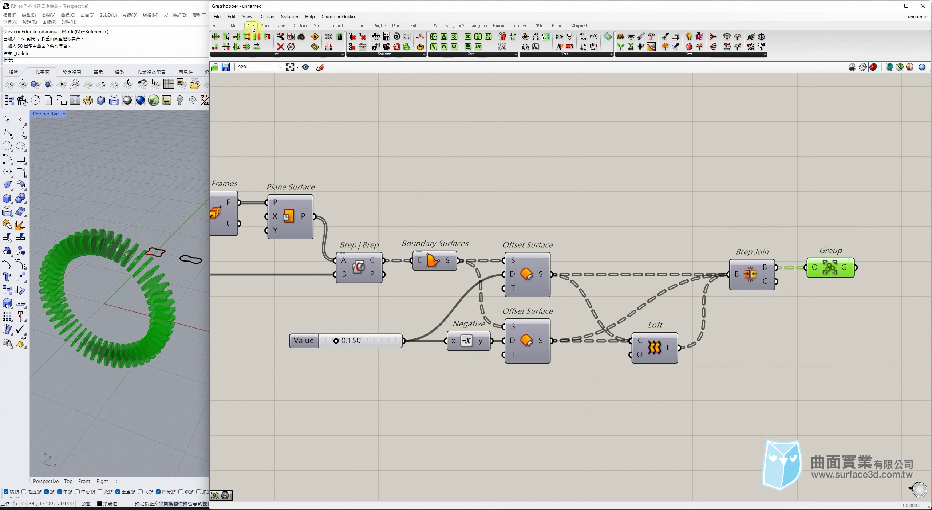
pyautogui.click(801, 226)
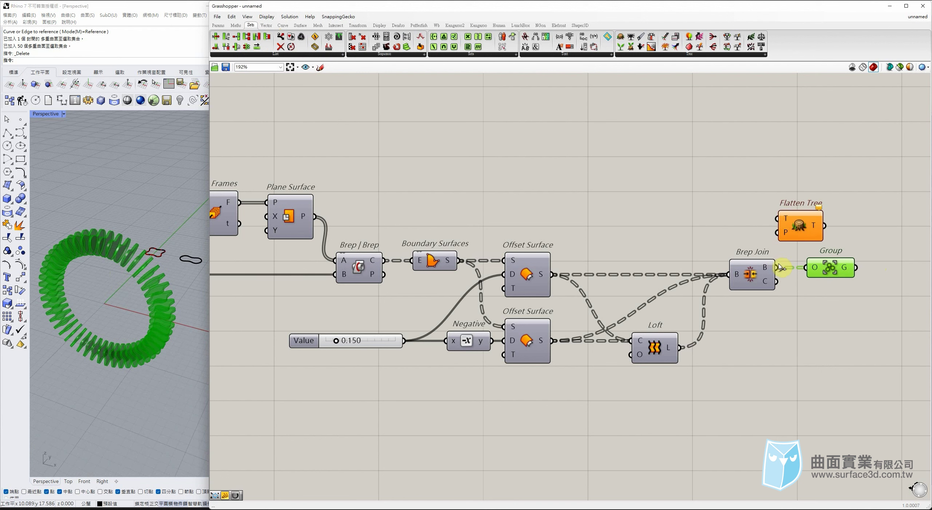
pyautogui.moveTo(778, 268); pyautogui.dragTo(778, 219)
pyautogui.moveTo(813, 270); pyautogui.dragTo(813, 270)
pyautogui.moveTo(823, 271); pyautogui.dragTo(856, 266)
pyautogui.moveTo(810, 236); pyautogui.dragTo(817, 285)
pyautogui.click(871, 270)
pyautogui.moveTo(872, 270); pyautogui.dragTo(876, 283)
# Hide the preview of the Flatten Tree component between Brep Join and Group
pyautogui.moveTo(827, 229); pyautogui.dragTo(793, 330)
pyautogui.middleClick(802, 295)
pyautogui.click(829, 280)
pyautogui.moveTo(833, 281); pyautogui.dragTo(838, 281)
# Bake the Group output and pick the baked ring to check that its slices select as one group
pyautogui.click(875, 262)
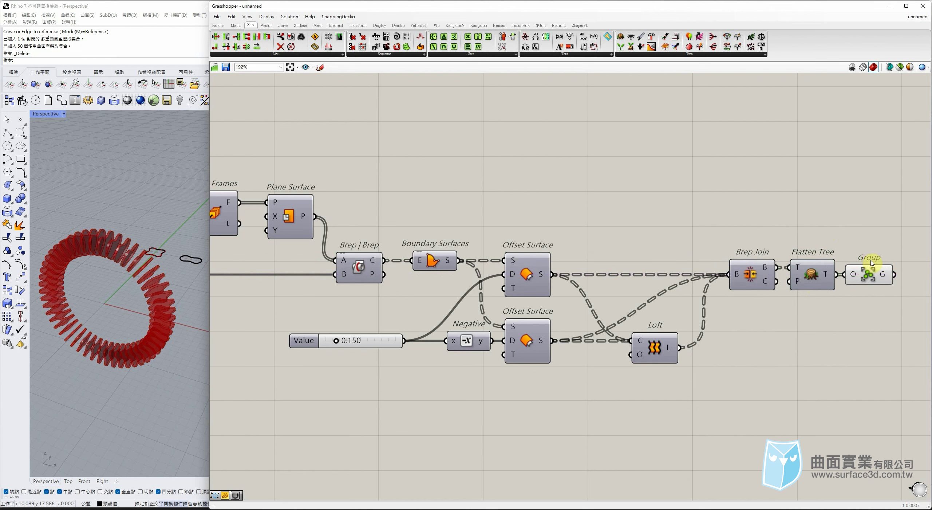
pyautogui.middleClick(866, 287)
pyautogui.click(874, 298)
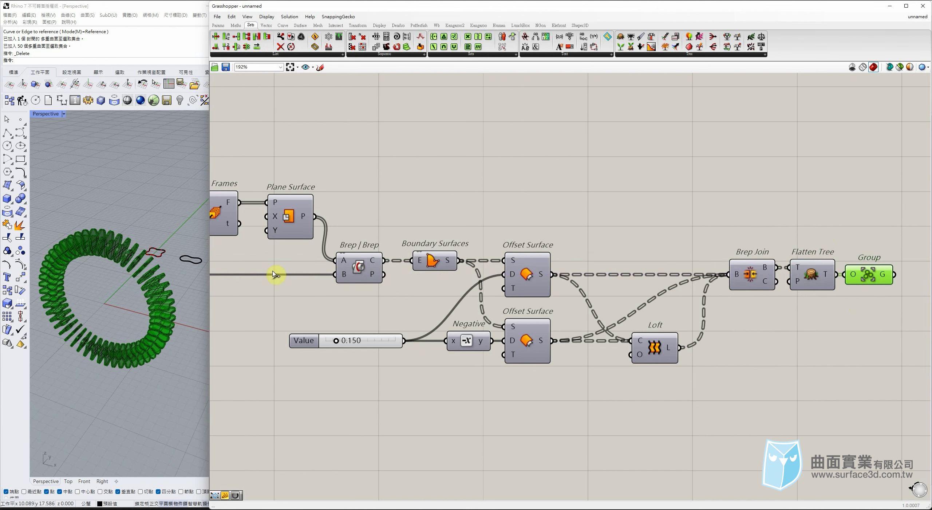
pyautogui.click(126, 254)
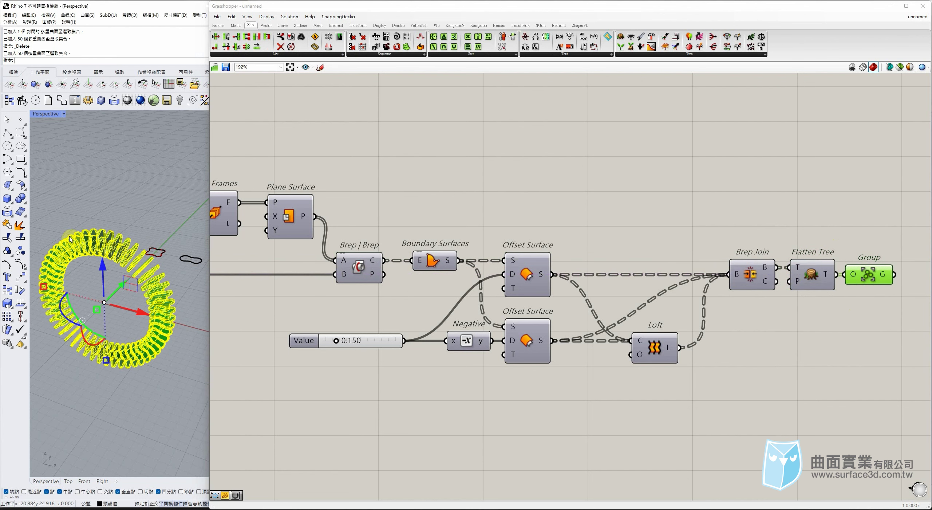
pyautogui.click(151, 379)
pyautogui.click(153, 301)
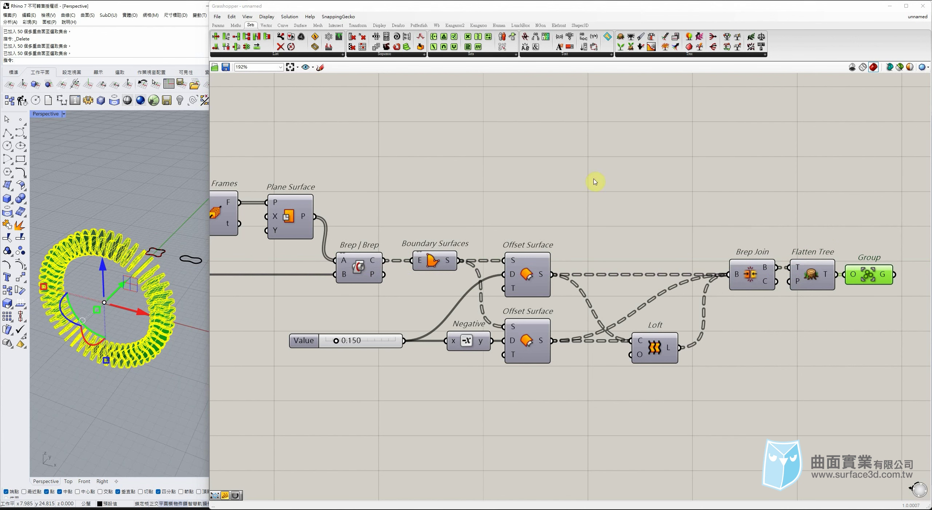
# Examine the baked ring of slices up close in the Perspective viewport
pyautogui.moveTo(404, 212); pyautogui.dragTo(453, 199, button='right')
pyautogui.click(478, 189)
pyautogui.moveTo(133, 248); pyautogui.dragTo(302, 373, button='right')
pyautogui.moveTo(156, 284); pyautogui.dragTo(119, 228, button='right')
pyautogui.scroll(4, 171, 233)
pyautogui.scroll(1, 120, 229)
pyautogui.scroll(1, 132, 302)
pyautogui.click(132, 303)
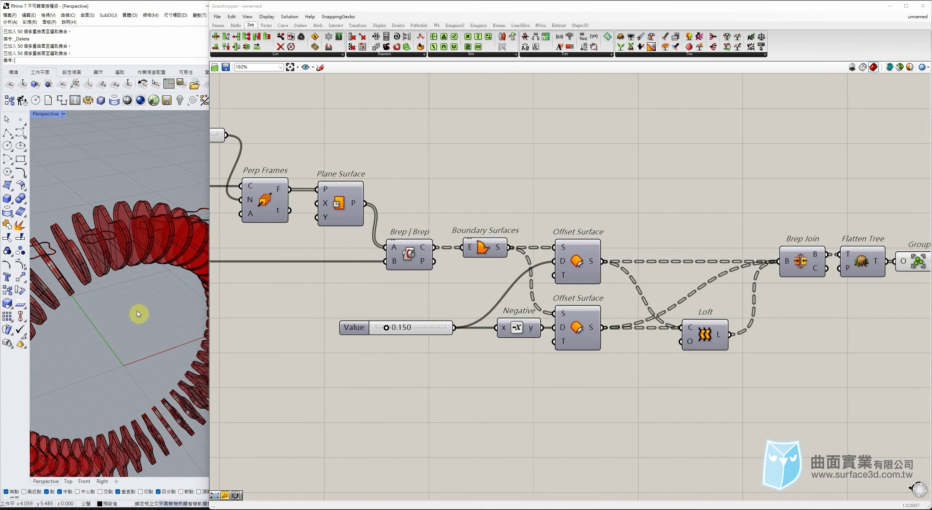
pyautogui.scroll(3, 90, 243)
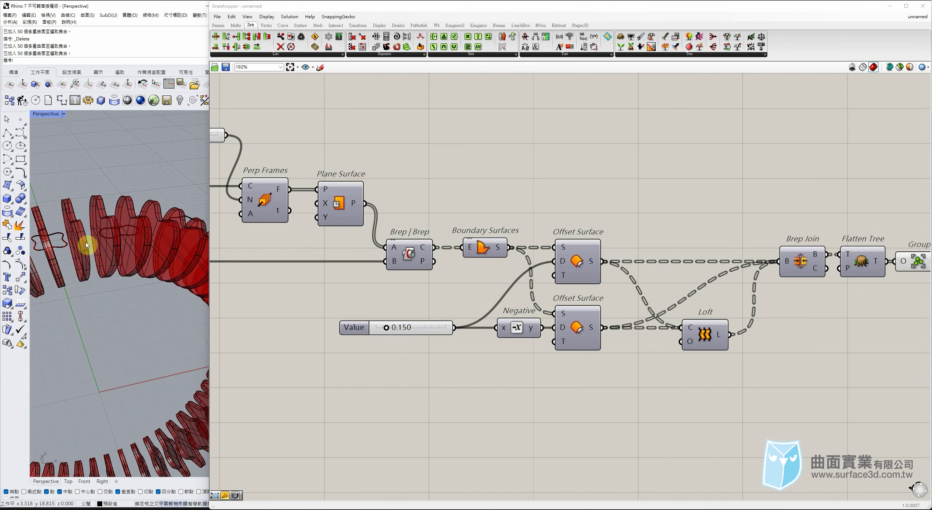
# Turn on the preview of the Geometry container feeding the Data Dam and compare the sweep with the slices
pyautogui.moveTo(459, 198); pyautogui.dragTo(673, 205, button='right')
pyautogui.moveTo(384, 215); pyautogui.dragTo(569, 216, button='right')
pyautogui.moveTo(576, 239); pyautogui.dragTo(550, 287)
pyautogui.middleClick(551, 284)
pyautogui.click(570, 266)
pyautogui.click(477, 304)
pyautogui.click(155, 235)
pyautogui.moveTo(156, 238)
pyautogui.mouseDown(button='right')
pyautogui.moveTo(177, 239)
pyautogui.moveTo(148, 241)
pyautogui.mouseUp(button='right')
pyautogui.scroll(-3, 550, 286)
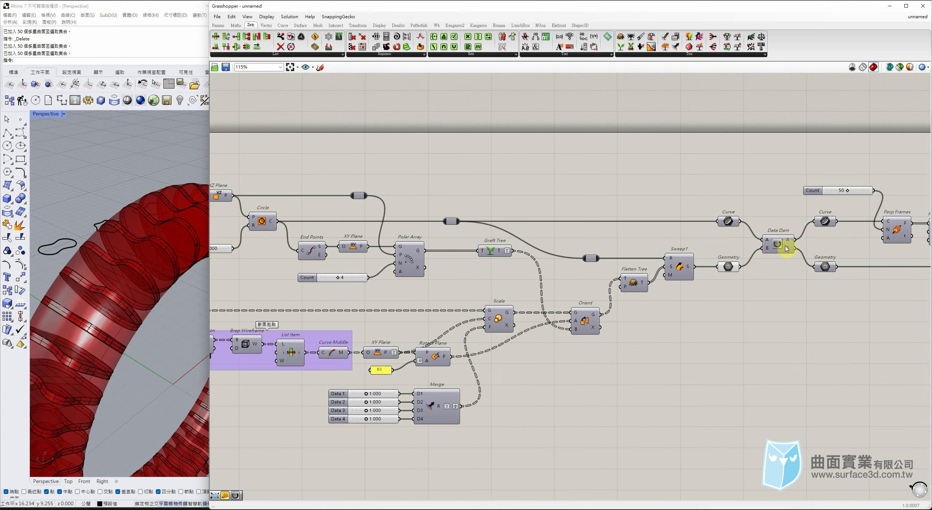
# Set the rail circle's Radius slider to 8.4
pyautogui.moveTo(599, 256); pyautogui.dragTo(370, 228, button='right')
pyautogui.scroll(2, 335, 240)
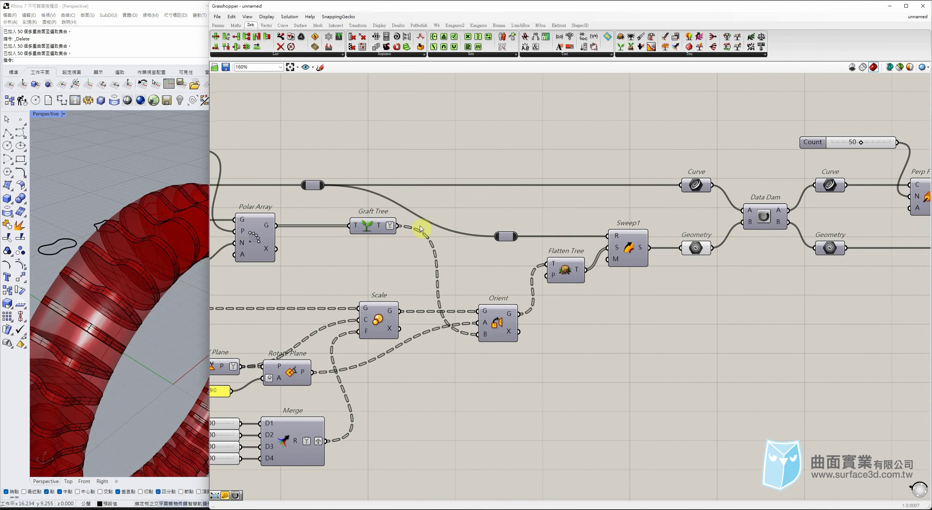
pyautogui.scroll(-4, 387, 225)
pyautogui.scroll(5, 351, 237)
pyautogui.moveTo(350, 236)
pyautogui.mouseDown()
pyautogui.moveTo(379, 236)
pyautogui.moveTo(353, 236)
pyautogui.mouseUp()
pyautogui.moveTo(177, 265); pyautogui.dragTo(194, 256, button='right')
pyautogui.doubleClick(360, 237)
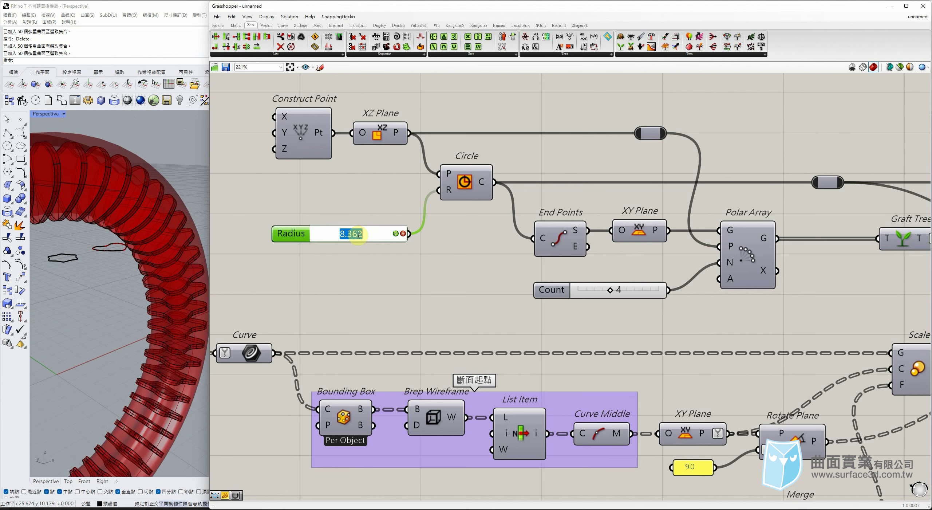
pyautogui.press('Return')
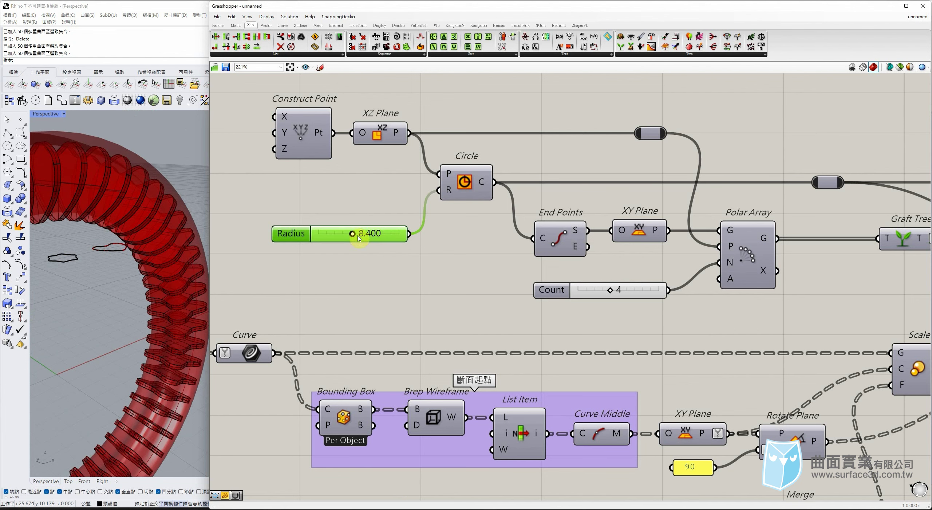
# Set the Data 1 scale factor slider feeding the Merge to 0.75
pyautogui.moveTo(769, 450); pyautogui.dragTo(656, 326, button='right')
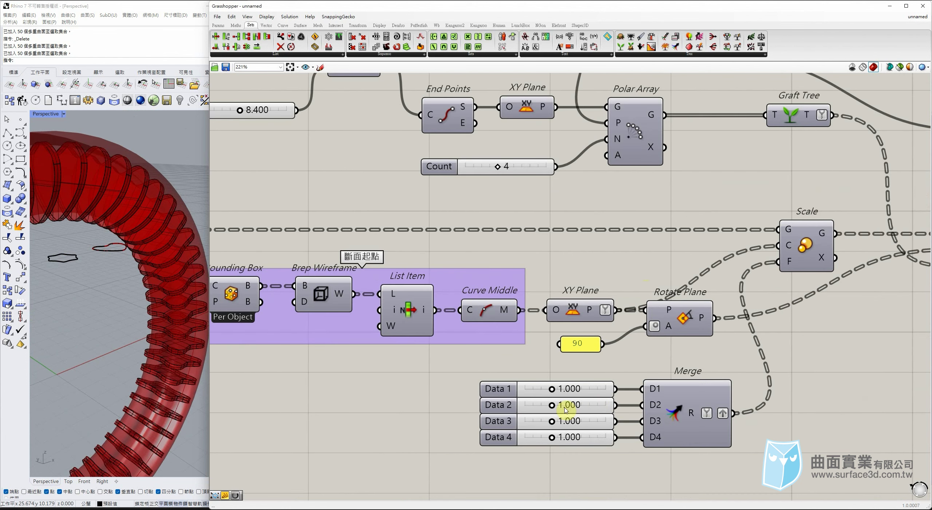
pyautogui.scroll(-3, 138, 210)
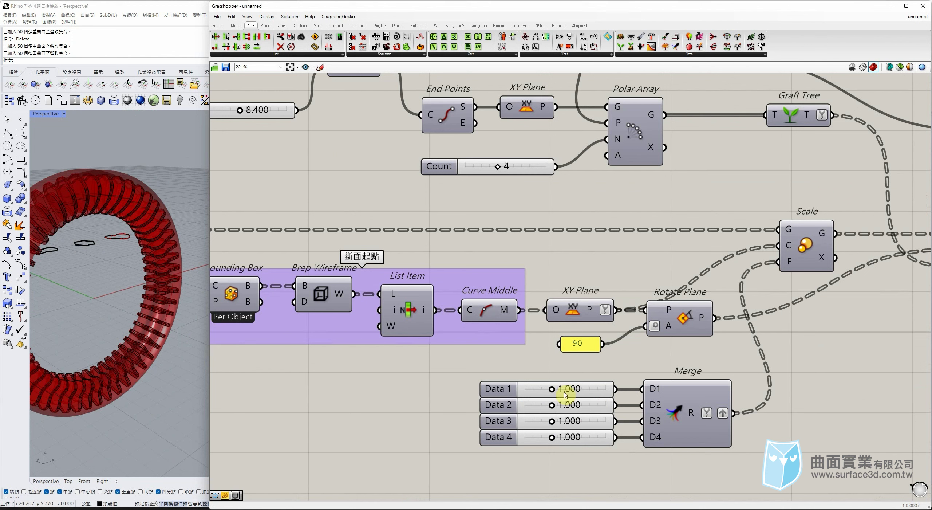
pyautogui.moveTo(552, 393); pyautogui.dragTo(545, 391)
pyautogui.doubleClick(547, 390)
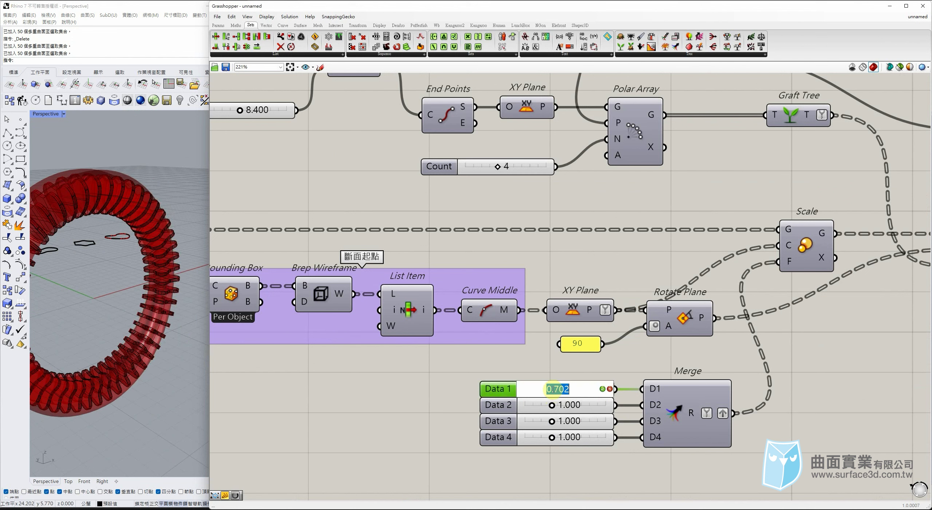
pyautogui.write('0.75')
pyautogui.press('Return')
# Set the Data 2, Data 3 and Data 4 scale factor sliders to 0.75
pyautogui.doubleClick(545, 406)
pyautogui.write('0.75')
pyautogui.press('Return')
pyautogui.doubleClick(535, 421)
pyautogui.write('0.75')
pyautogui.press('Return')
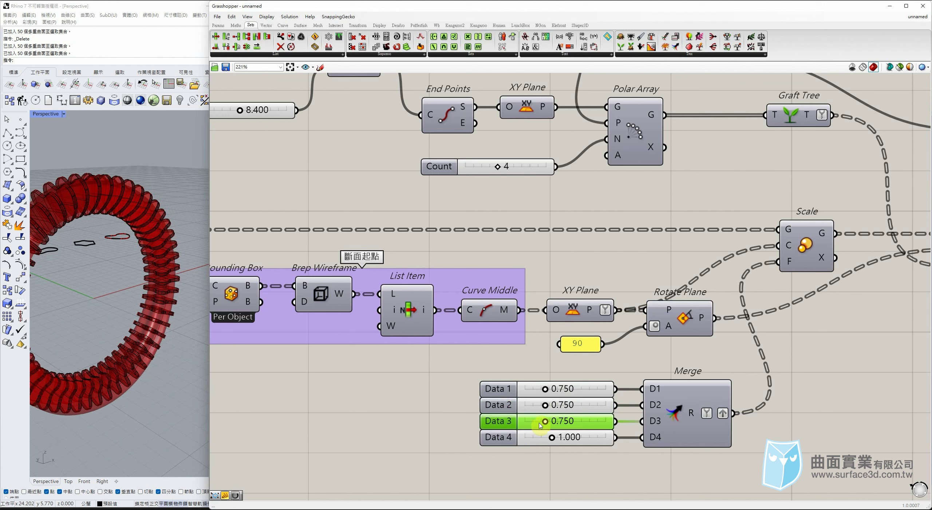
pyautogui.doubleClick(540, 438)
pyautogui.write('0.75')
pyautogui.press('Return')
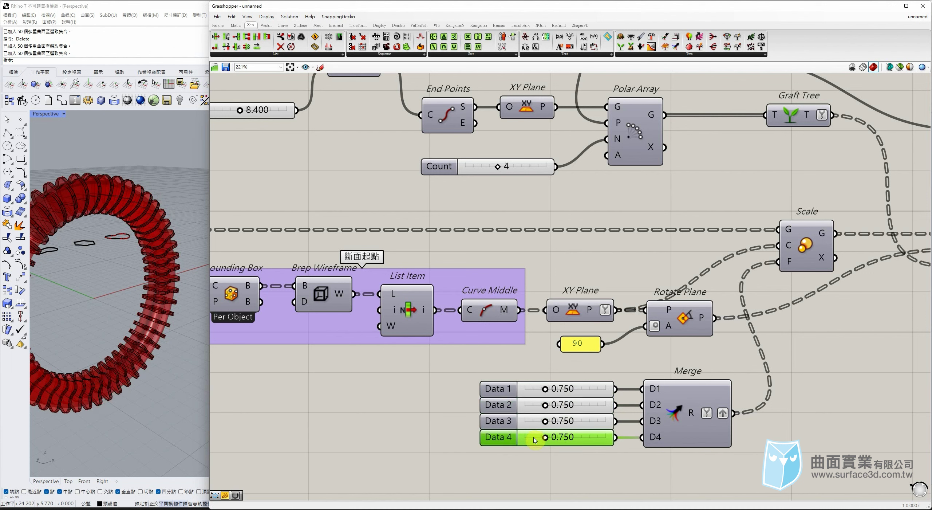
# Bake the swept ring from the Geometry container between Sweep1 and the Data Dam
pyautogui.moveTo(146, 194)
pyautogui.mouseDown(button='right')
pyautogui.moveTo(54, 189)
pyautogui.moveTo(98, 208)
pyautogui.moveTo(147, 210)
pyautogui.mouseUp(button='right')
pyautogui.scroll(4, 146, 211)
pyautogui.moveTo(794, 207); pyautogui.dragTo(532, 230, button='right')
pyautogui.moveTo(889, 224); pyautogui.dragTo(533, 259, button='right')
pyautogui.moveTo(670, 254); pyautogui.dragTo(629, 202)
pyautogui.middleClick(633, 205)
pyautogui.click(638, 229)
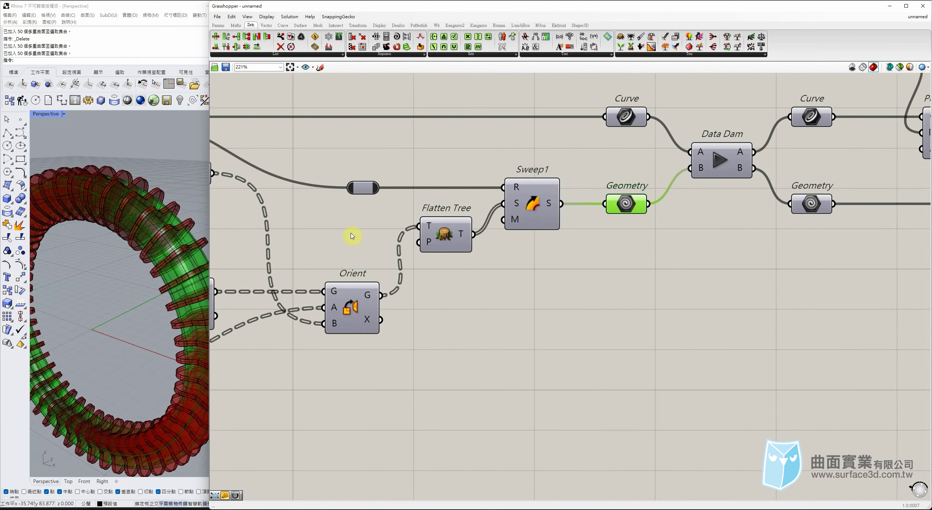
# Select the baked slices and swept ring together and move them clear of the Grasshopper preview
pyautogui.click(139, 235)
pyautogui.scroll(-5, 139, 235)
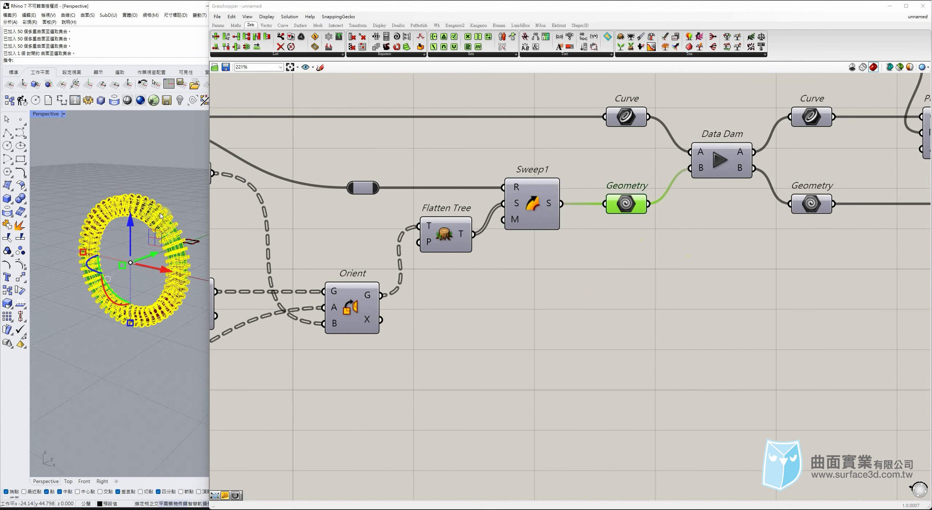
pyautogui.moveTo(139, 274); pyautogui.dragTo(139, 276, button='right')
pyautogui.moveTo(183, 232); pyautogui.dragTo(127, 260)
pyautogui.click(58, 132)
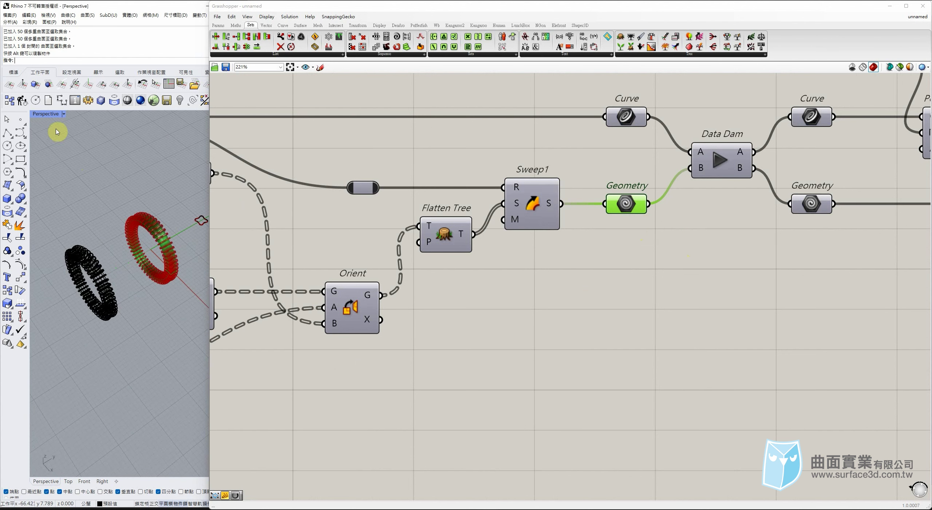
# Open the Perspective view as a full-screen floating viewport and examine the baked ring beside the preview
pyautogui.moveTo(108, 67); pyautogui.dragTo(251, 2)
pyautogui.moveTo(300, 188); pyautogui.dragTo(509, 149, button='right')
pyautogui.middleClick(510, 148)
pyautogui.click(528, 103)
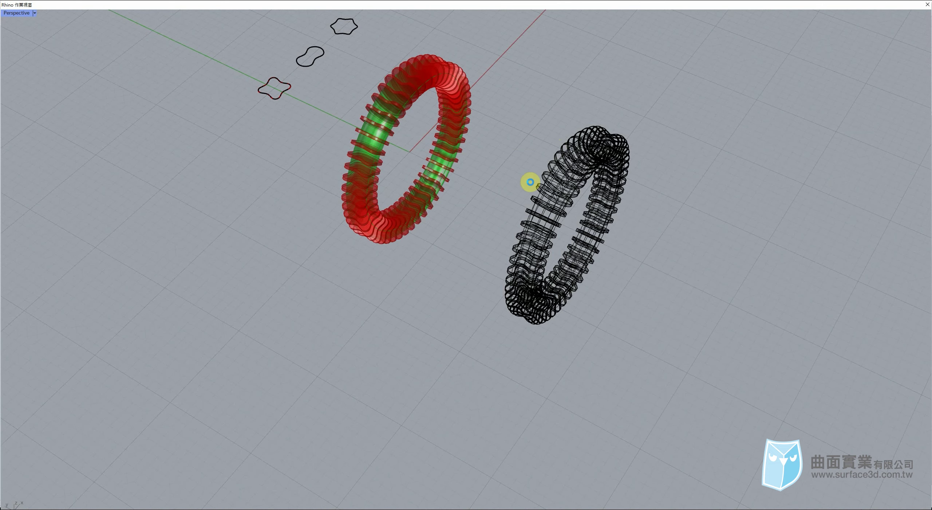
pyautogui.moveTo(551, 210)
pyautogui.mouseDown(button='right')
pyautogui.moveTo(500, 234)
pyautogui.moveTo(506, 183)
pyautogui.moveTo(558, 158)
pyautogui.moveTo(507, 152)
pyautogui.moveTo(475, 187)
pyautogui.moveTo(298, 156)
pyautogui.moveTo(305, 152)
pyautogui.mouseUp(button='right')
pyautogui.scroll(3, 317, 146)
pyautogui.scroll(-2, 321, 143)
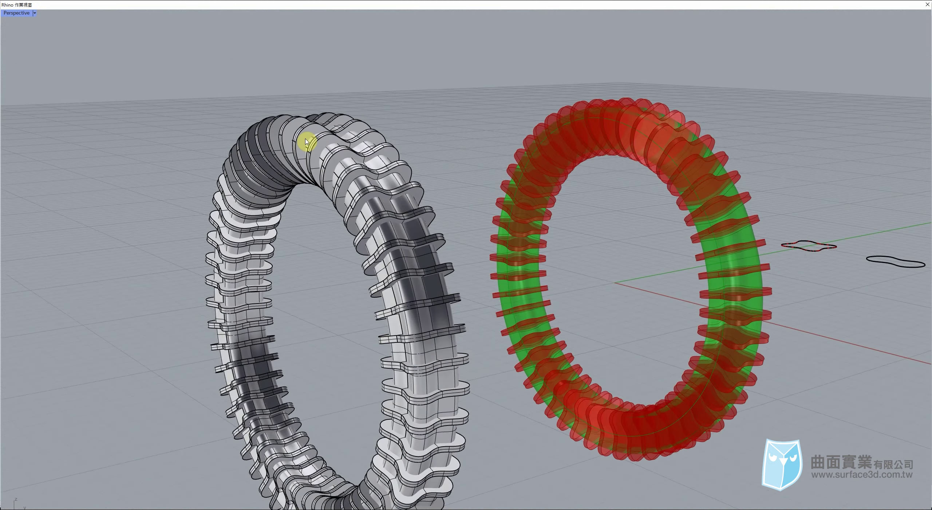
# Switch the Perspective viewport to the 彩現模式-預設照明 display mode and examine the baked ring
pyautogui.click(35, 13)
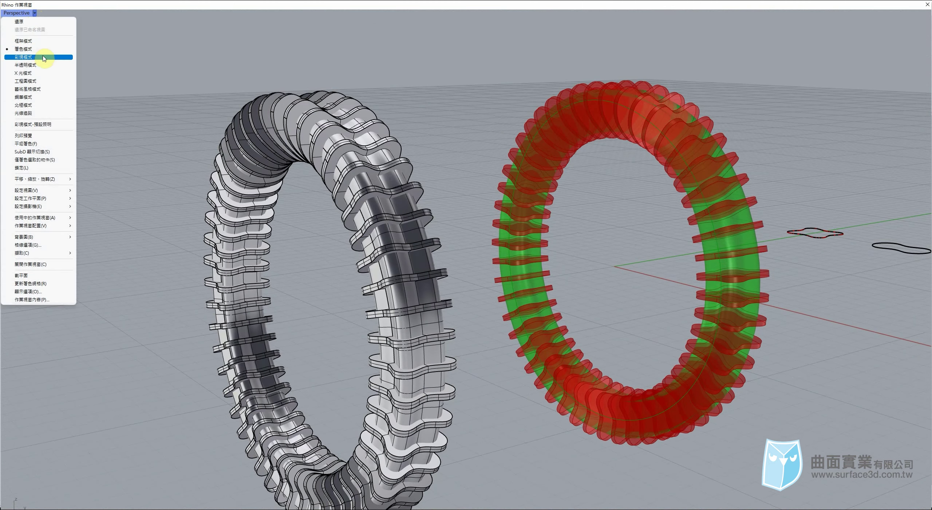
pyautogui.click(47, 124)
pyautogui.moveTo(302, 157); pyautogui.dragTo(396, 244, button='right')
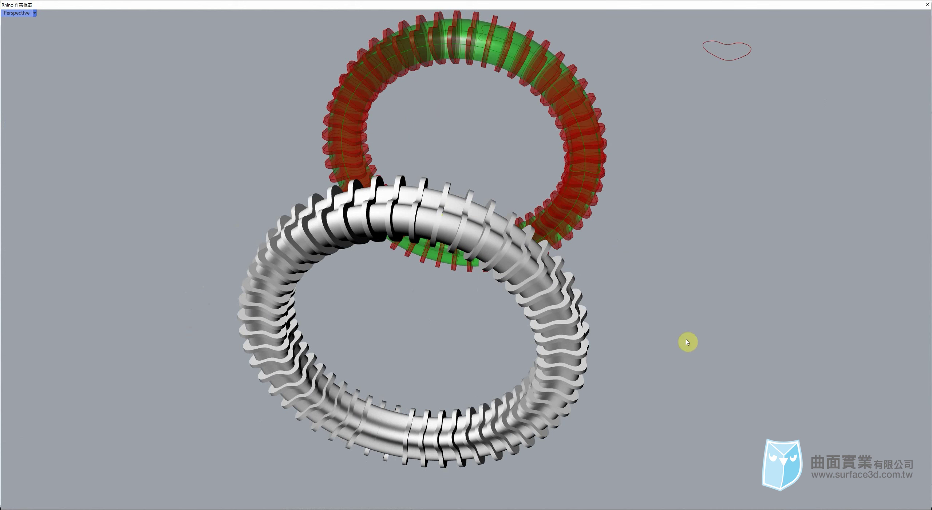
# Delete the baked slices and swept ring, and return to the Grasshopper canvas
pyautogui.click(496, 386)
pyautogui.press('Delete')
pyautogui.moveTo(598, 5); pyautogui.dragTo(376, 93)
pyautogui.click(475, 92)
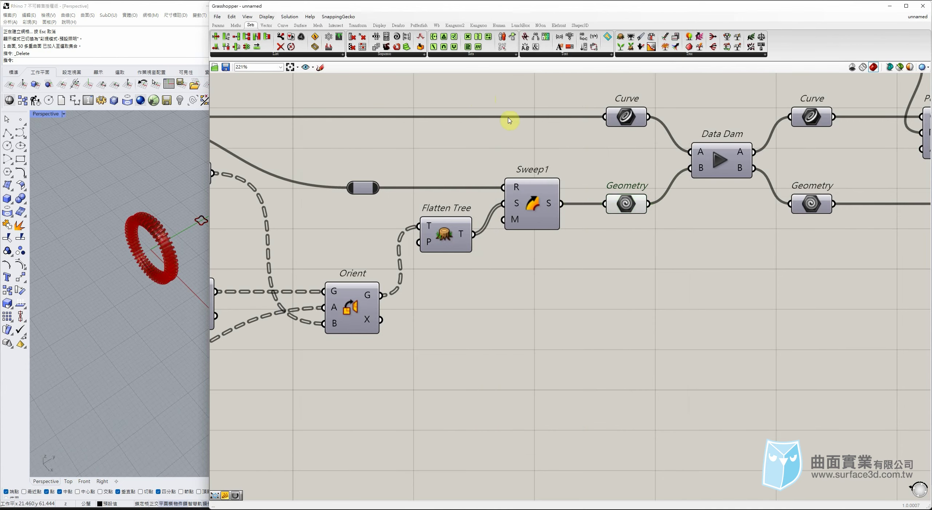
# Examine the definition from the section curves through Scale, Orient and Sweep1 to the Data Dam, along with the ring
pyautogui.scroll(-5, 438, 233)
pyautogui.moveTo(628, 280); pyautogui.dragTo(431, 242, button='right')
pyautogui.moveTo(358, 280); pyautogui.dragTo(641, 273, button='right')
pyautogui.scroll(1, 528, 241)
pyautogui.moveTo(378, 261); pyautogui.dragTo(455, 277, button='right')
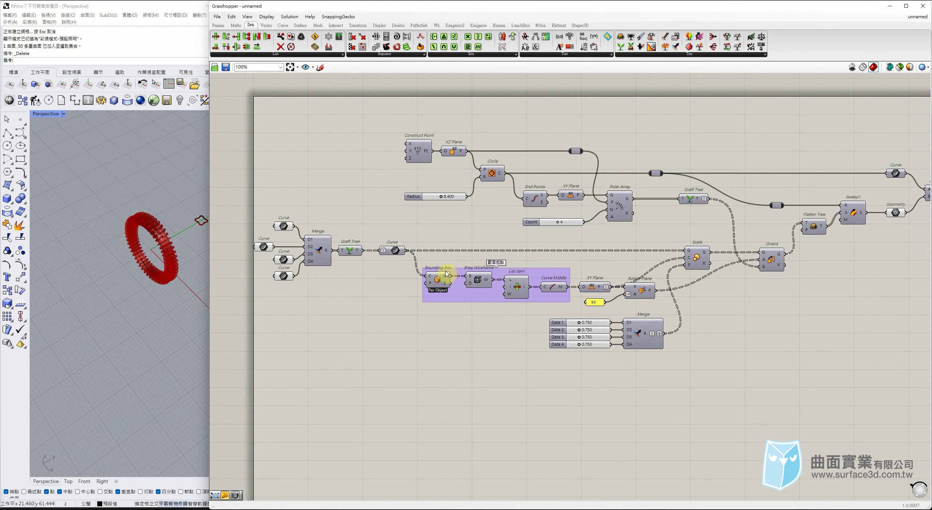
pyautogui.moveTo(140, 248); pyautogui.dragTo(135, 201, button='right')
pyautogui.scroll(3, 136, 201)
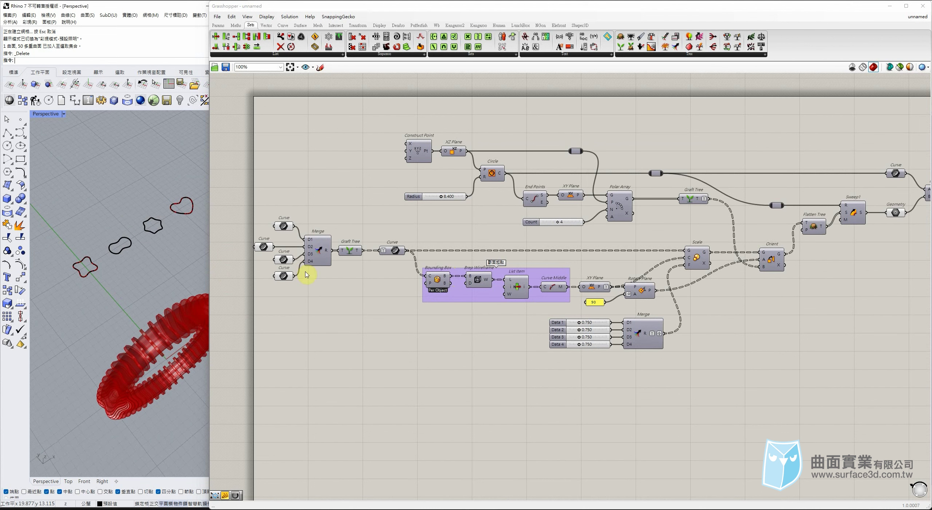
pyautogui.moveTo(306, 251); pyautogui.dragTo(306, 254)
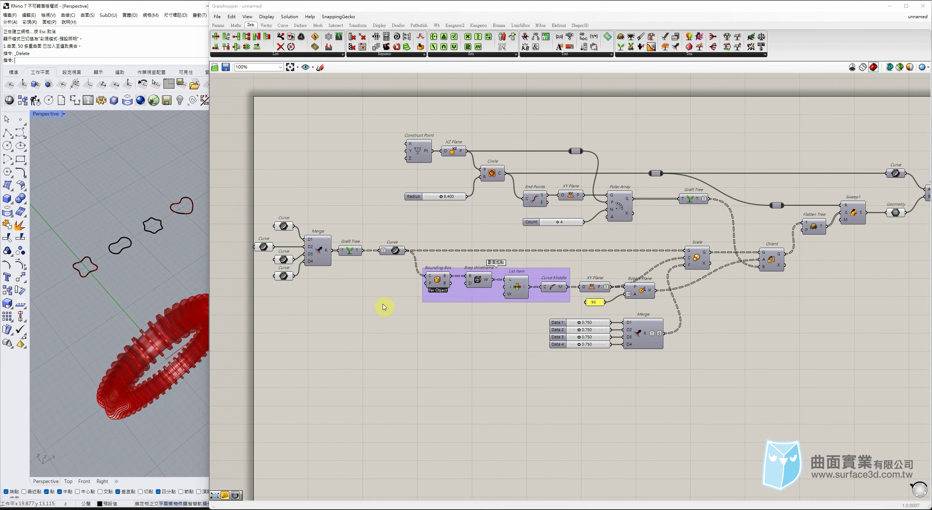
pyautogui.moveTo(767, 255); pyautogui.dragTo(658, 261, button='right')
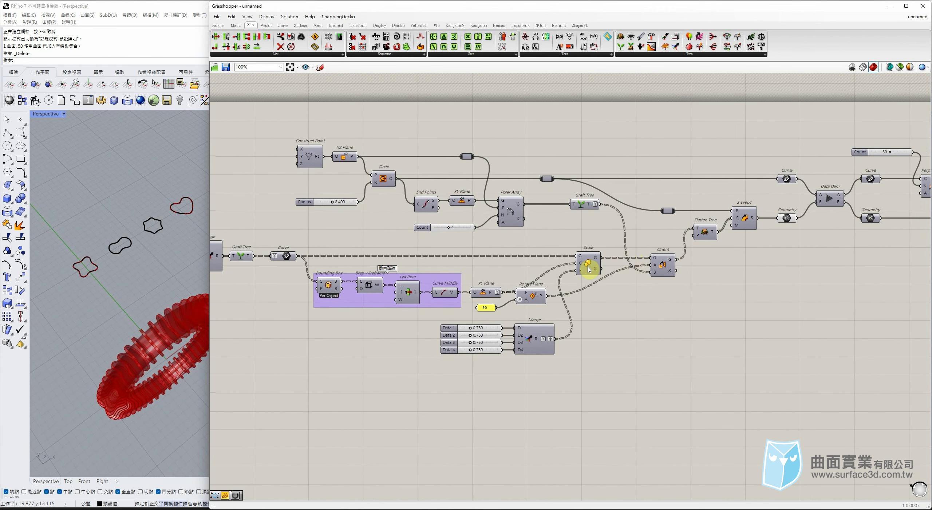
pyautogui.moveTo(746, 275); pyautogui.dragTo(696, 279, button='right')
pyautogui.moveTo(800, 255); pyautogui.dragTo(745, 253, button='right')
pyautogui.moveTo(140, 300); pyautogui.dragTo(152, 265, button='right')
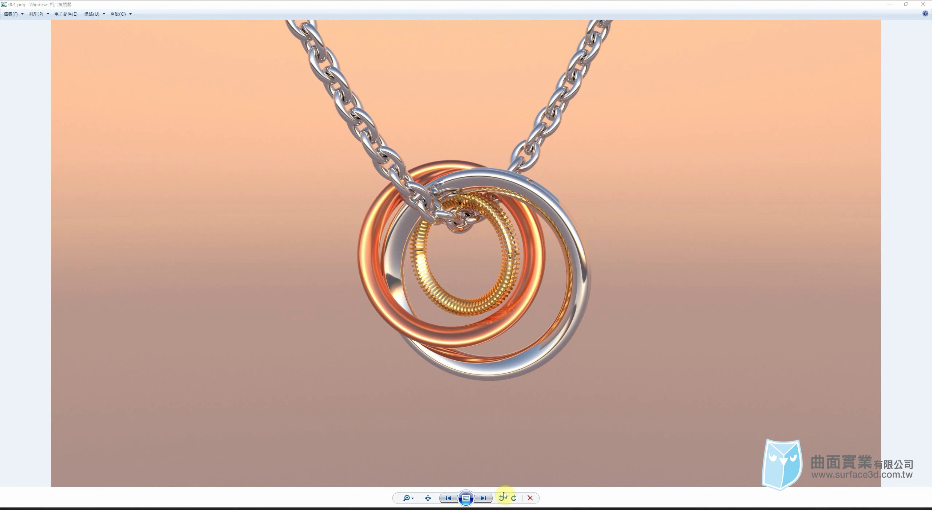
# Switch from the rendered pendant picture to Grasshopper and review the definition from Sweep1 to the final Group component
pyautogui.moveTo(712, 4); pyautogui.dragTo(540, 80)
pyautogui.click(826, 258)
pyautogui.moveTo(780, 155); pyautogui.dragTo(494, 138, button='right')
pyautogui.moveTo(844, 226); pyautogui.dragTo(667, 249, button='right')
pyautogui.scroll(1, 665, 250)
pyautogui.scroll(-3, 665, 241)
pyautogui.moveTo(535, 228); pyautogui.dragTo(616, 243, button='right')
pyautogui.moveTo(462, 249); pyautogui.dragTo(459, 279, button='right')
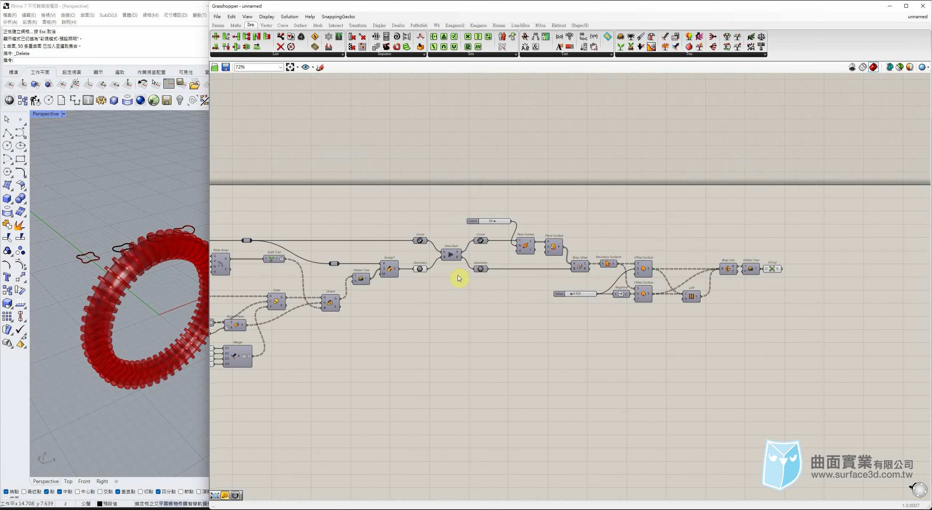